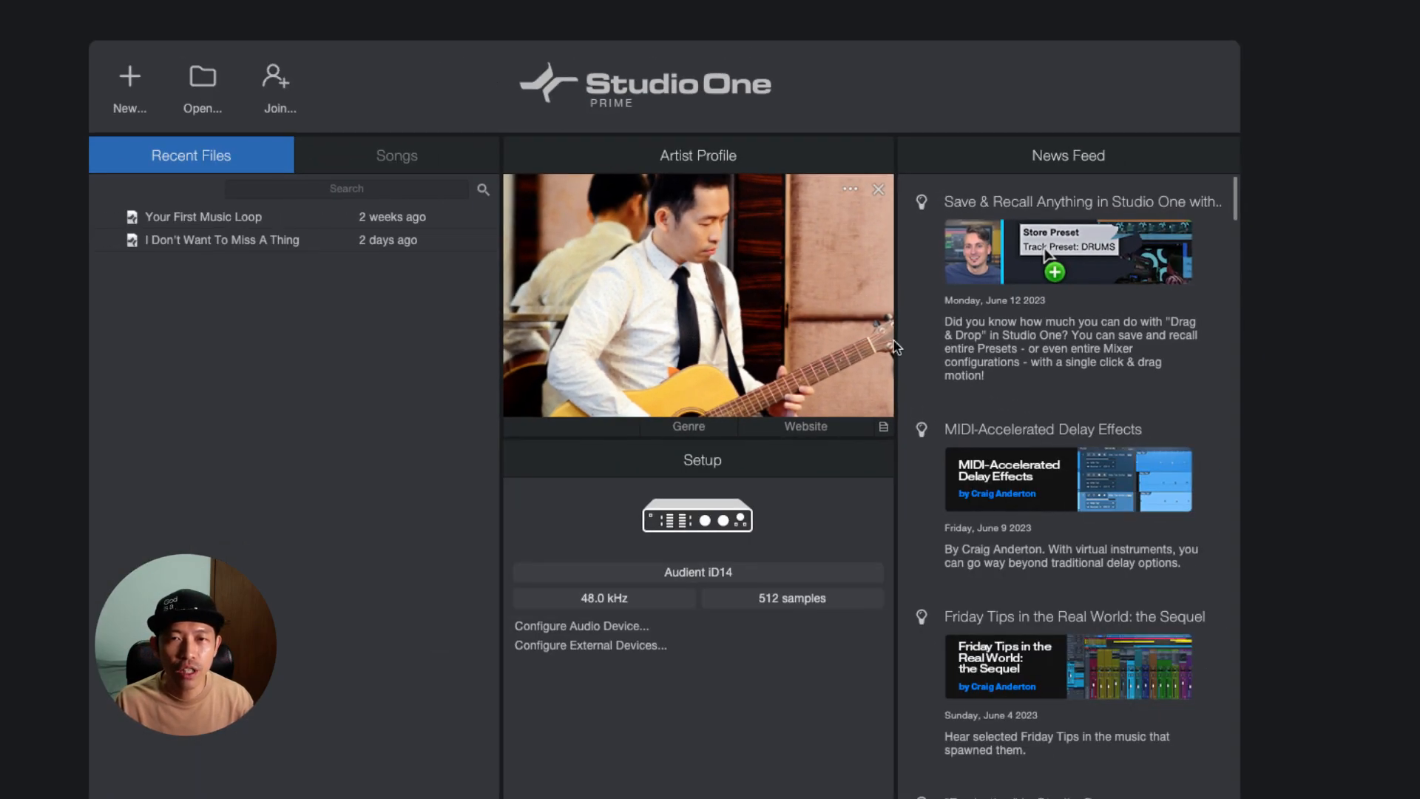
# - Open the audio setup preferences to view the device settings, and close them without changes
pyautogui.press('super+comma')
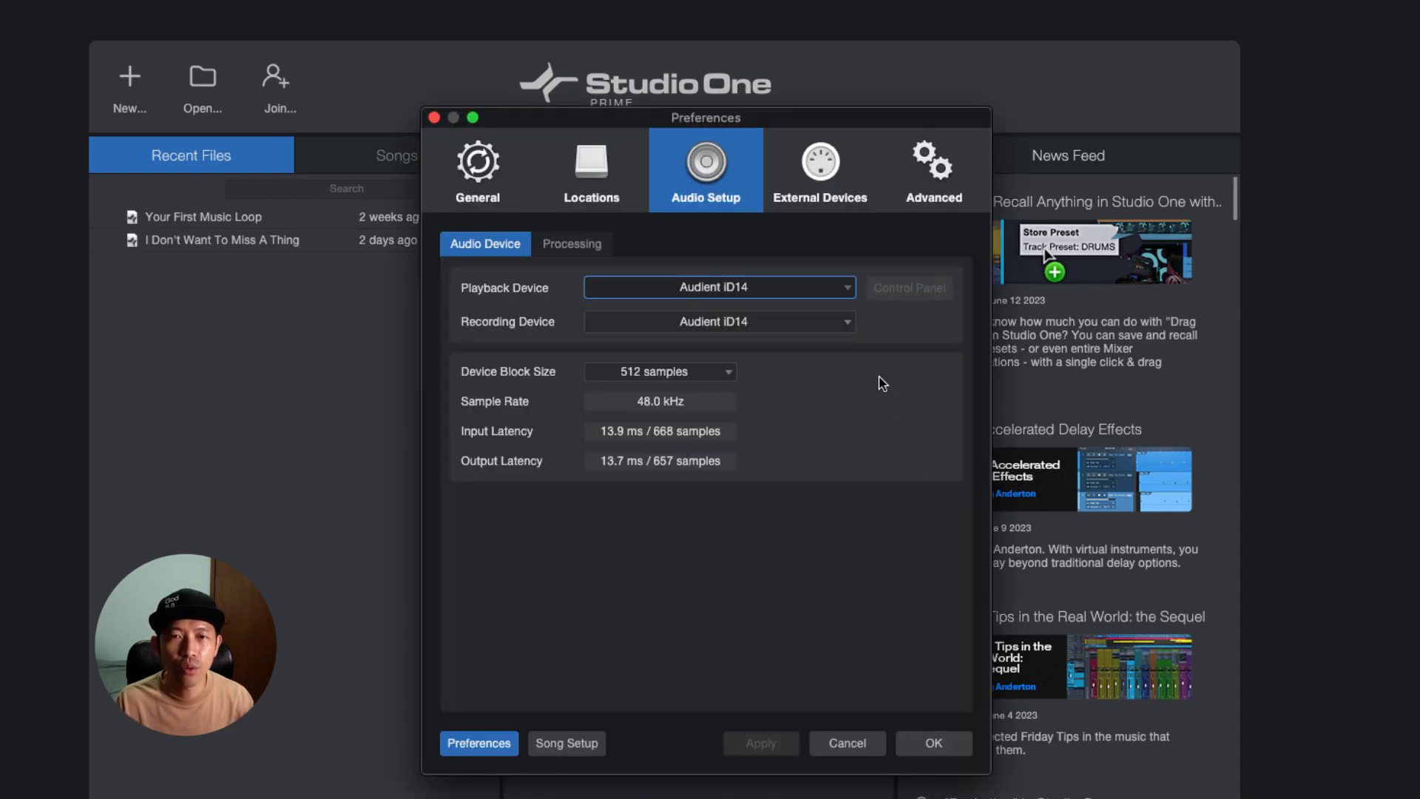
pyautogui.click(848, 743)
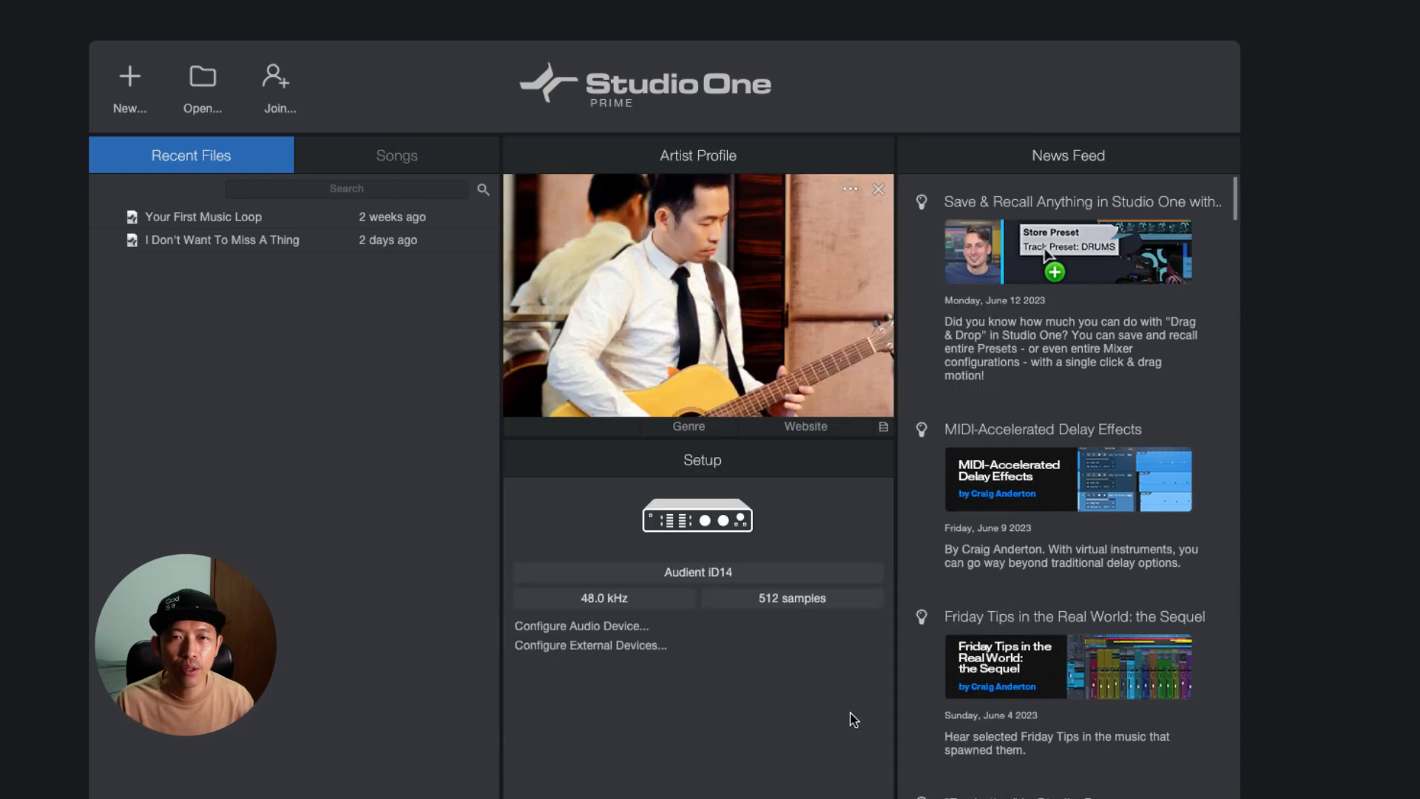
# - Set the artist profile picture to 1248115.jpg, accepting the scaling to the allowed image size
pyautogui.click(854, 193)
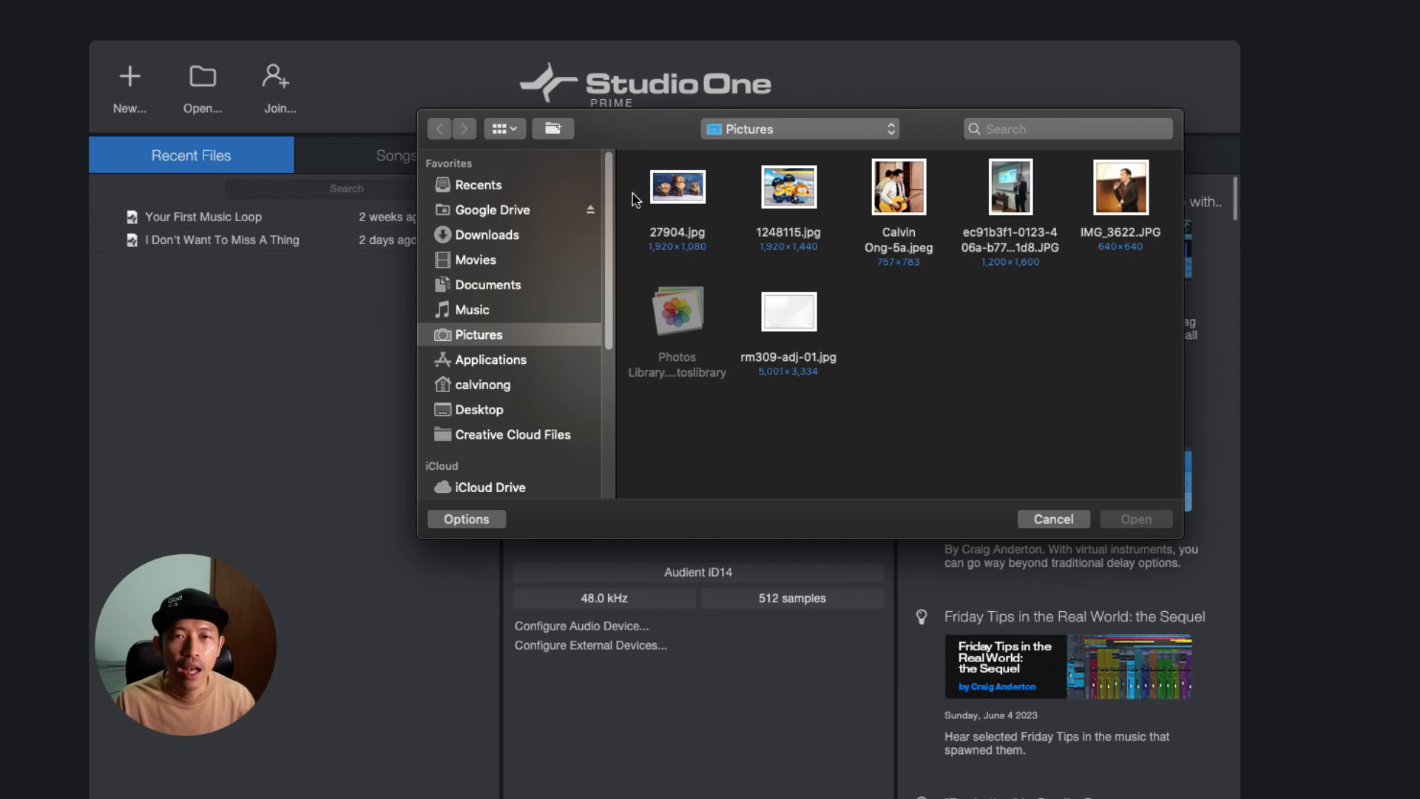
pyautogui.doubleClick(789, 198)
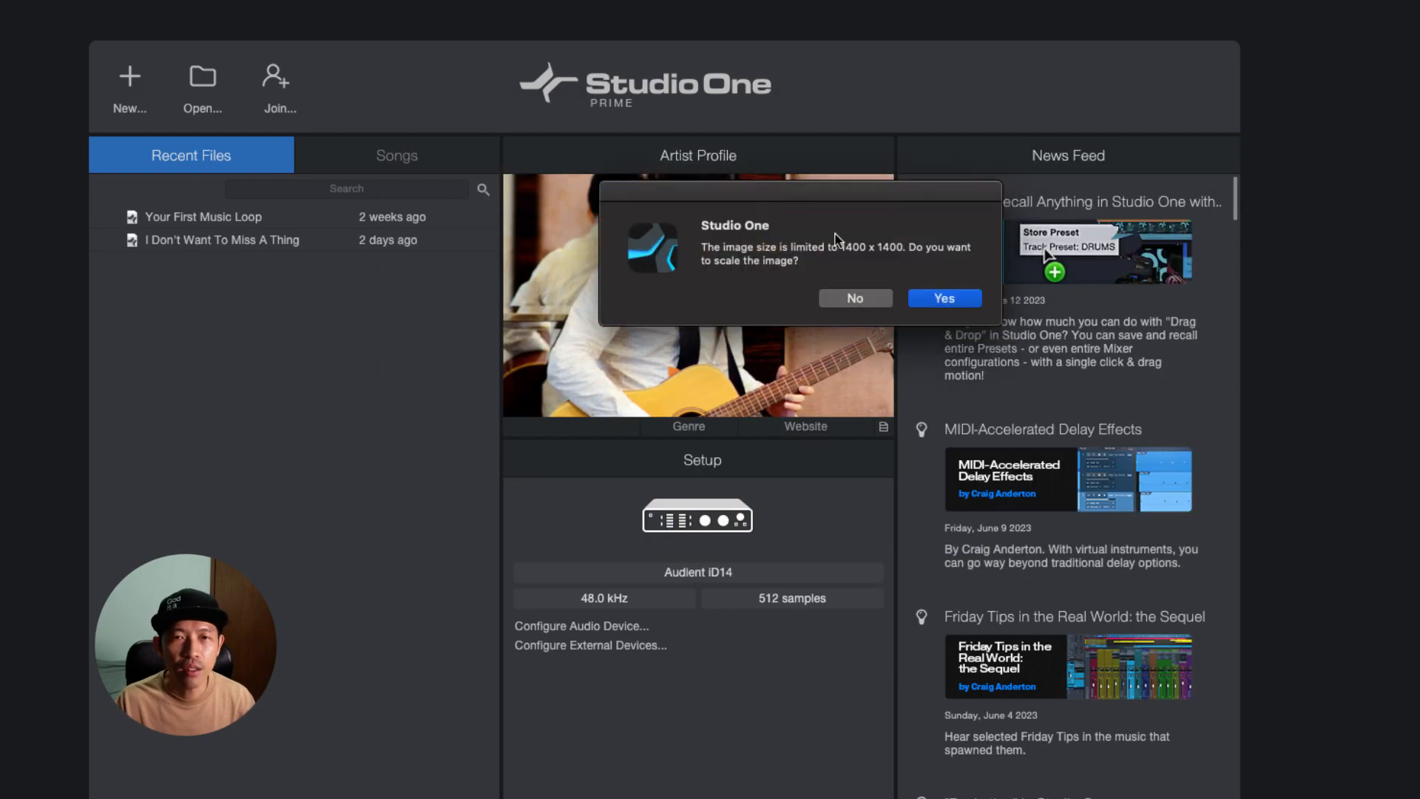
pyautogui.click(917, 299)
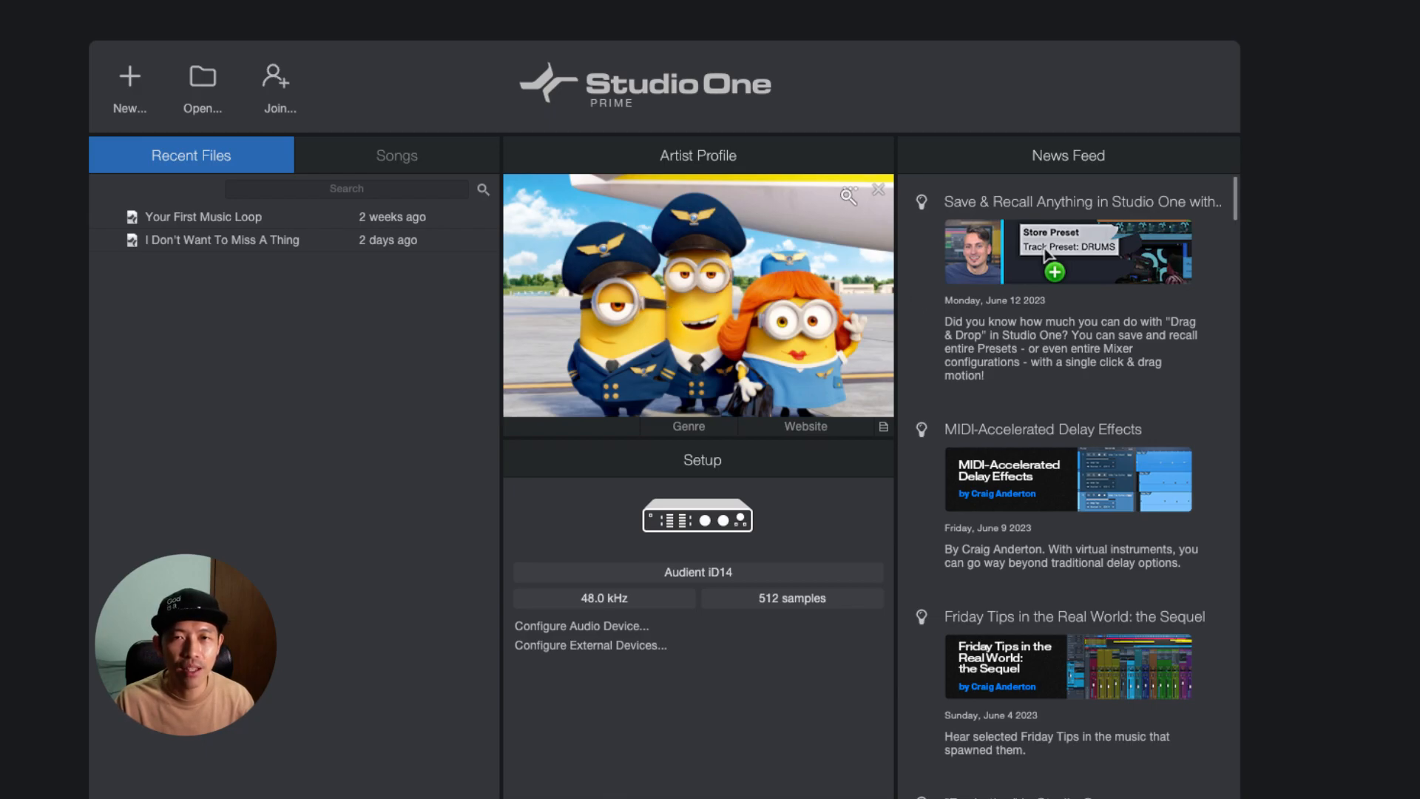
# - Replace the artist profile picture with the photo of the man playing an acoustic guitar from the Pictures folder
pyautogui.click(850, 190)
pyautogui.click(902, 198)
pyautogui.click(1134, 520)
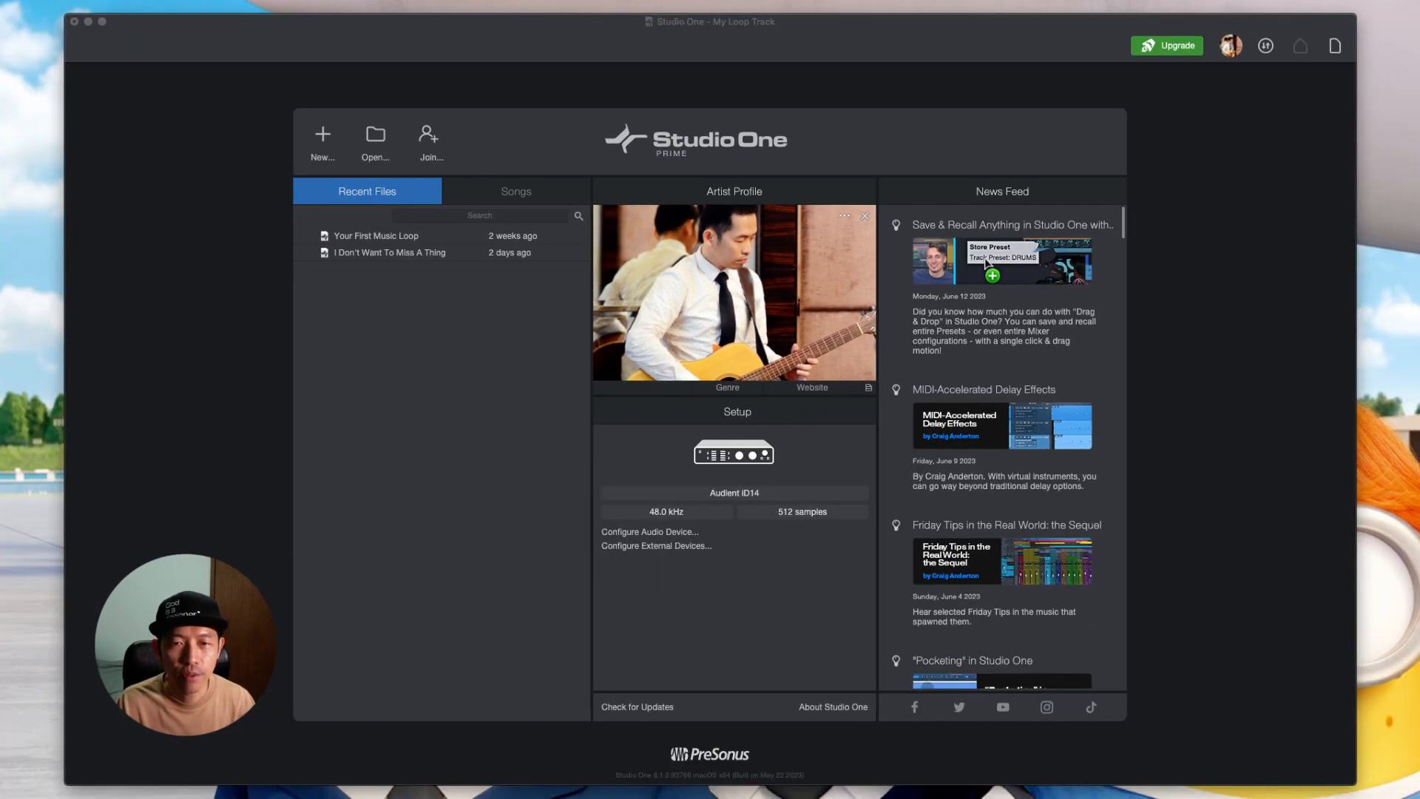
# - Examine the available playback devices and device block sizes in the audio setup, keeping the existing settings
pyautogui.click(767, 482)
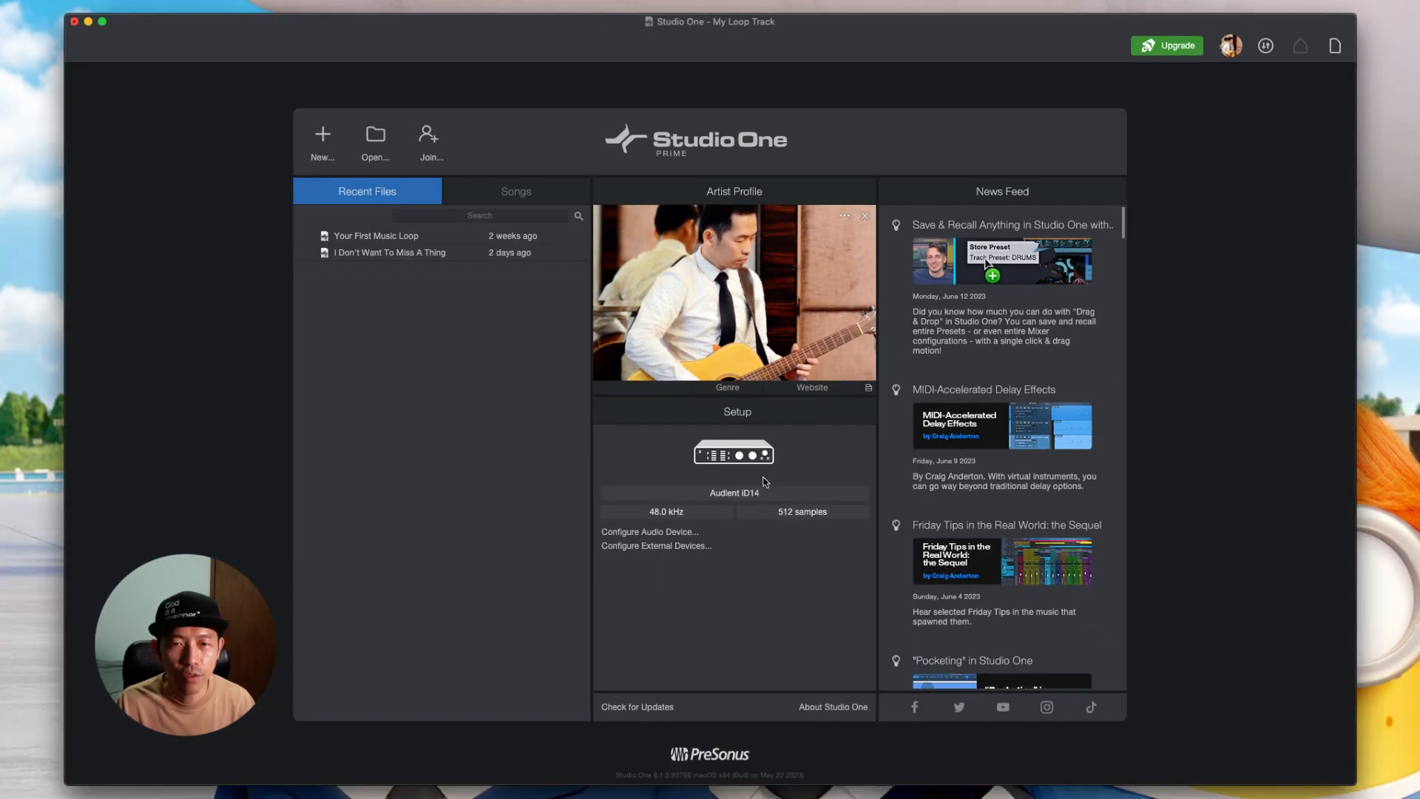
pyautogui.click(729, 494)
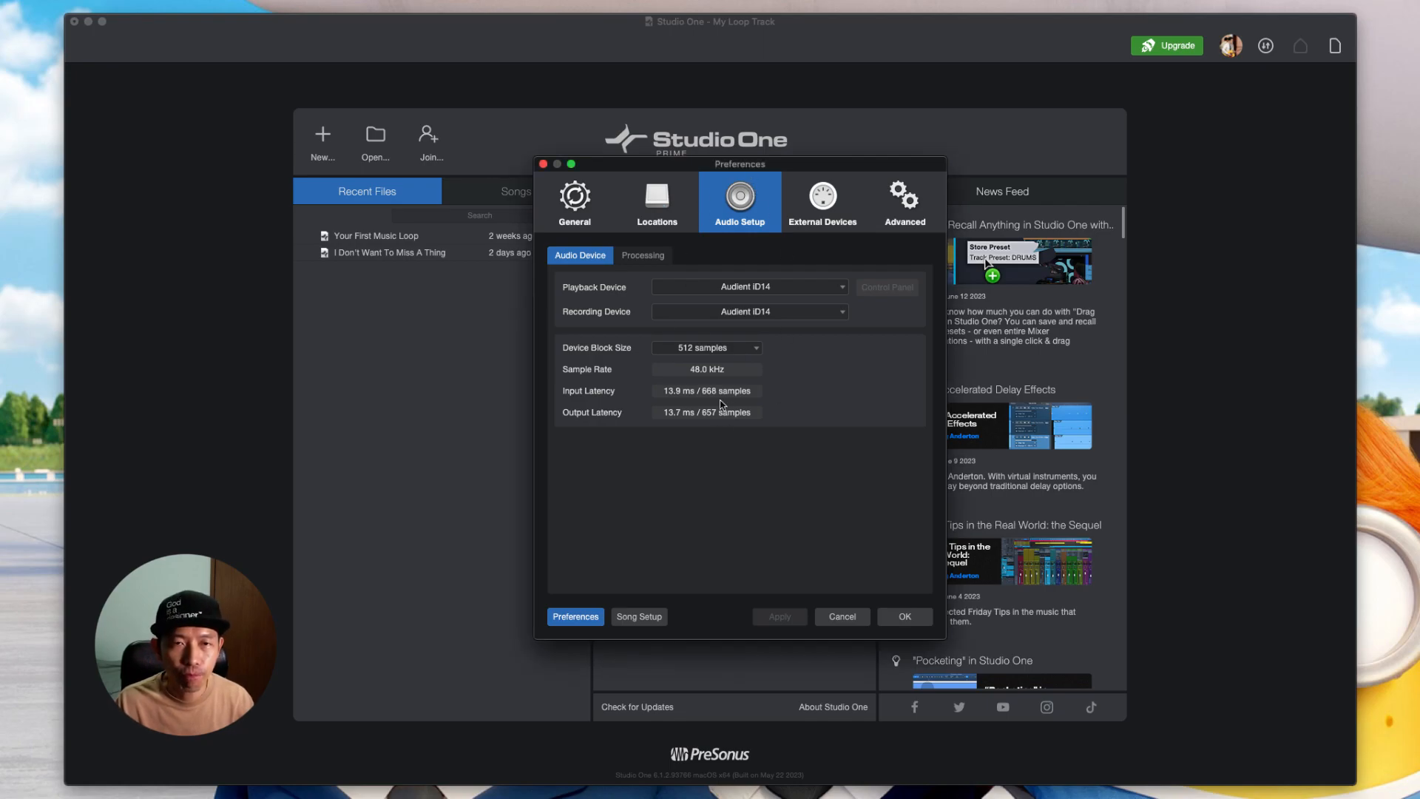
pyautogui.click(746, 290)
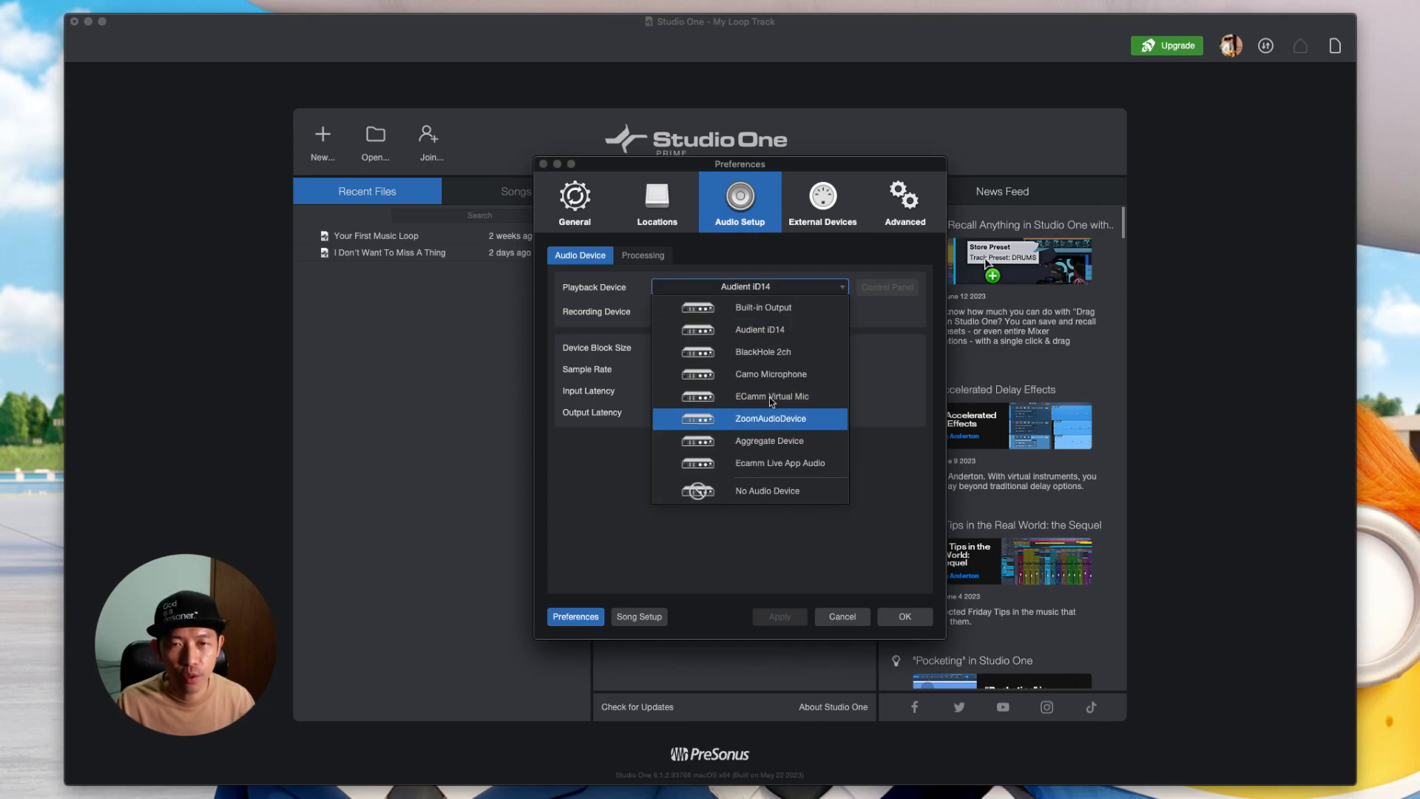
pyautogui.click(622, 483)
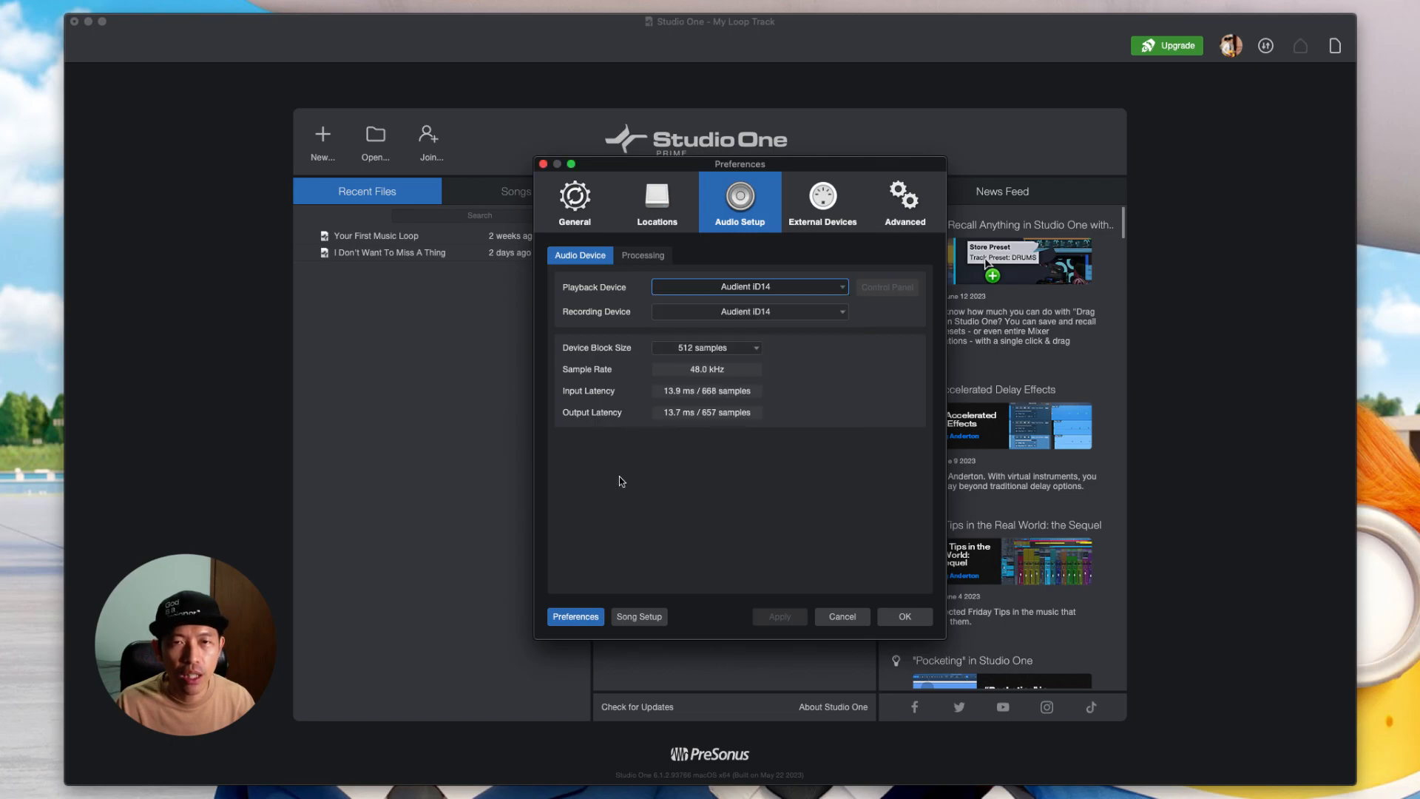
pyautogui.click(758, 351)
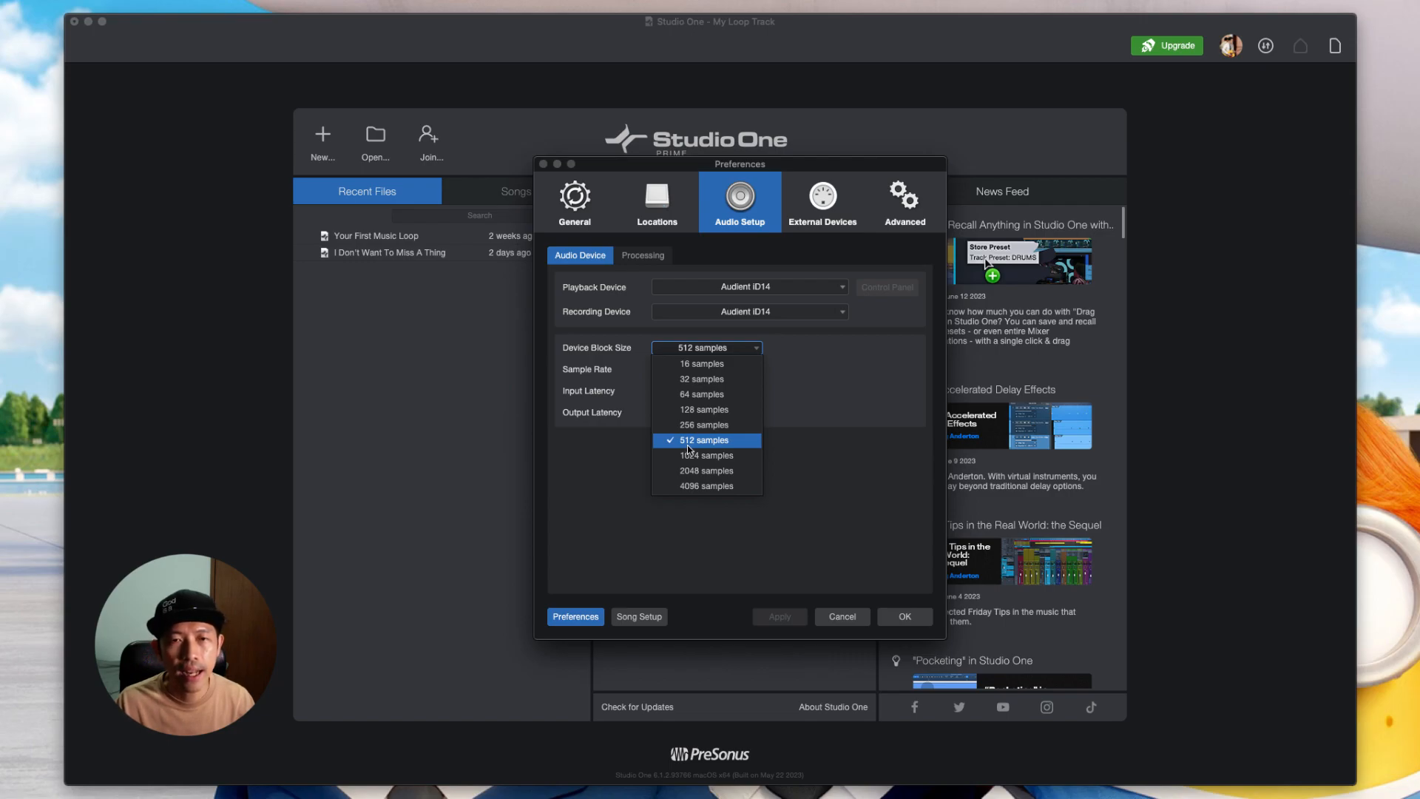
pyautogui.click(777, 435)
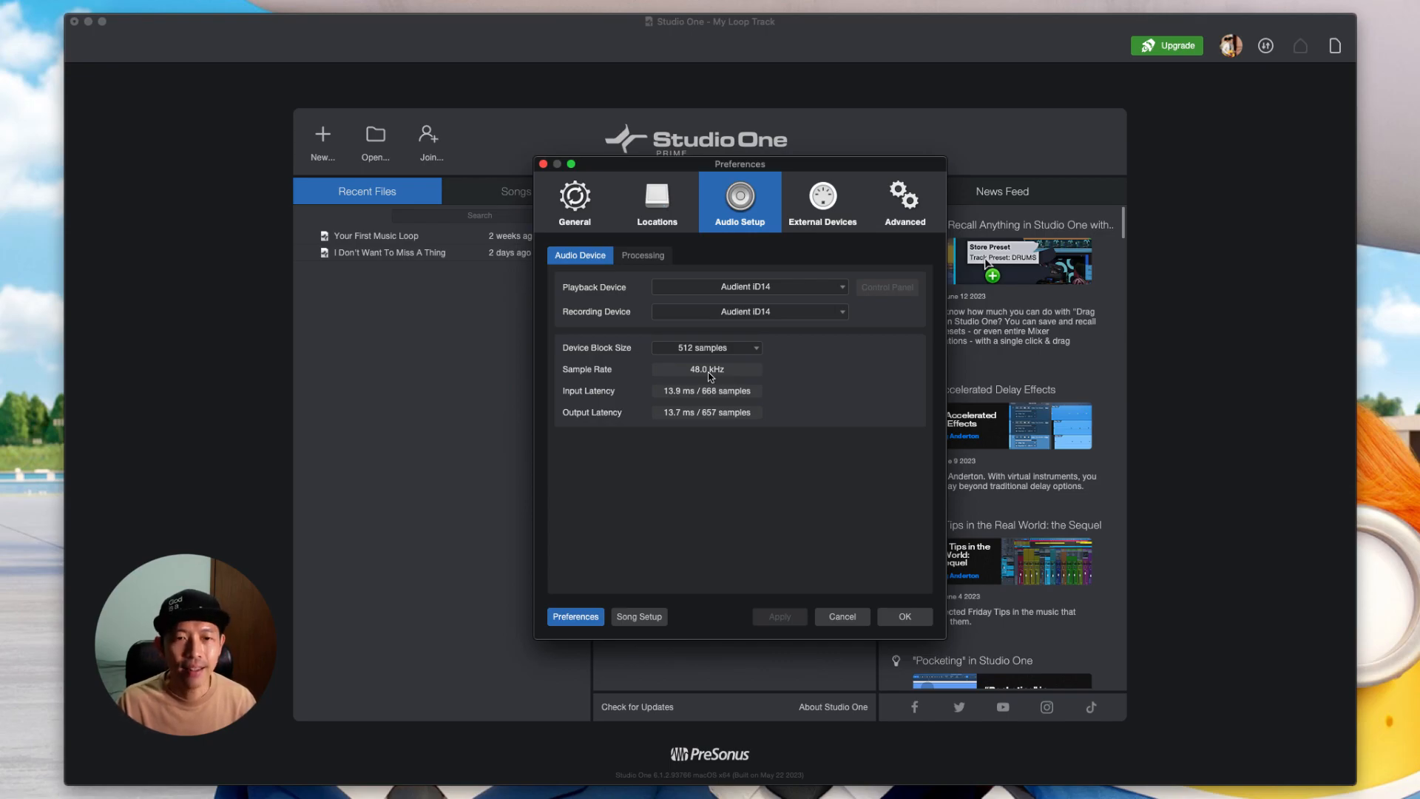
pyautogui.click(905, 618)
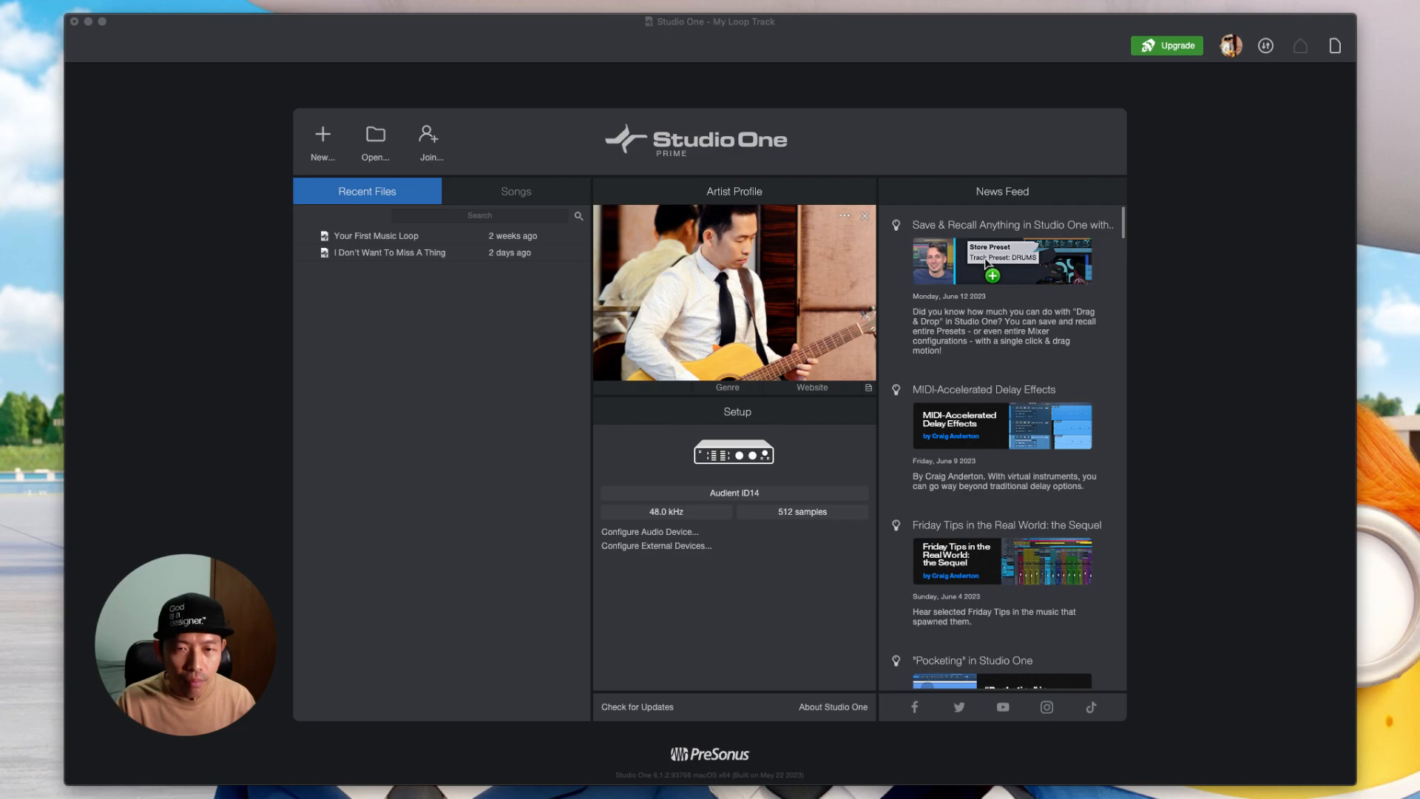
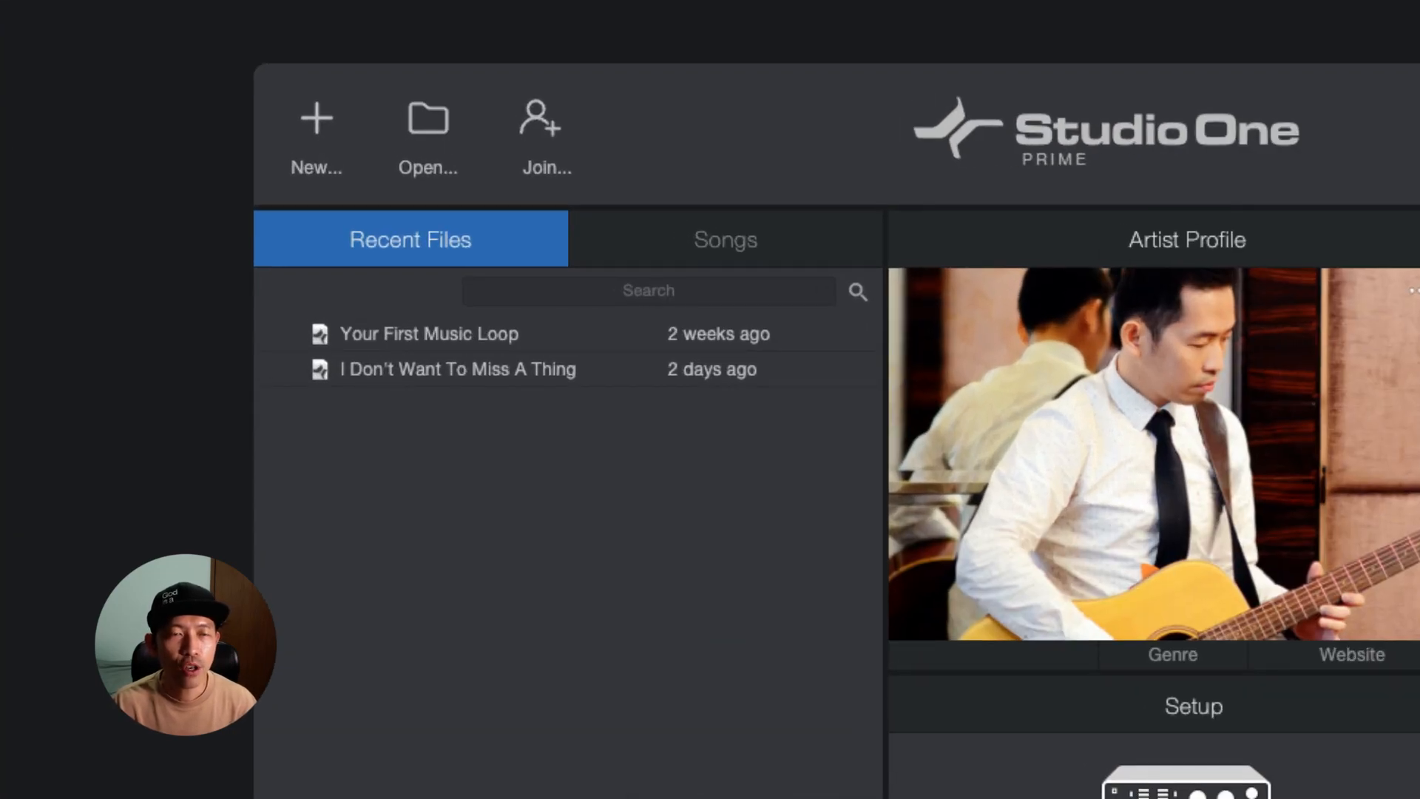
# - Start a new song, compare the available templates and choose the Record and Mix template
pyautogui.click(317, 150)
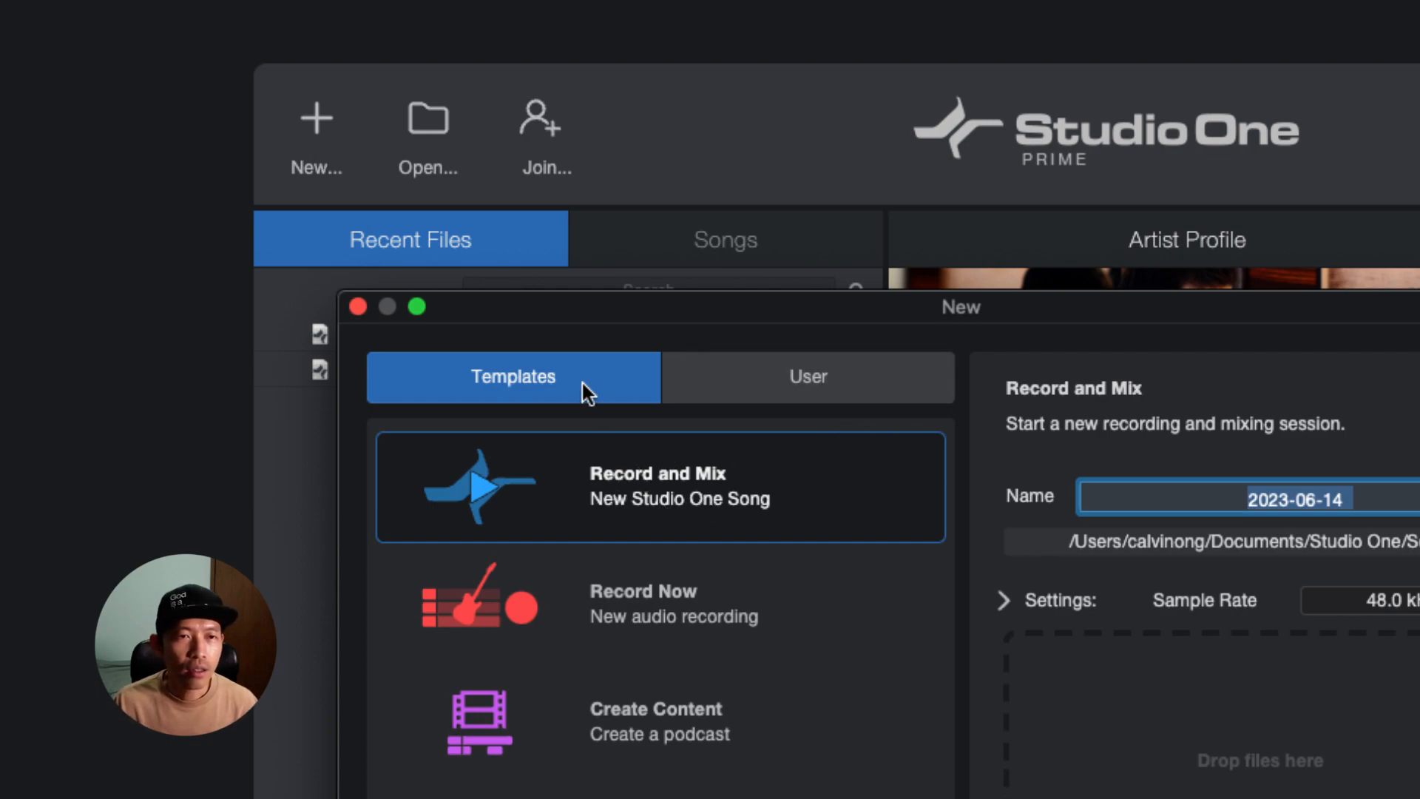
pyautogui.click(742, 384)
pyautogui.click(632, 380)
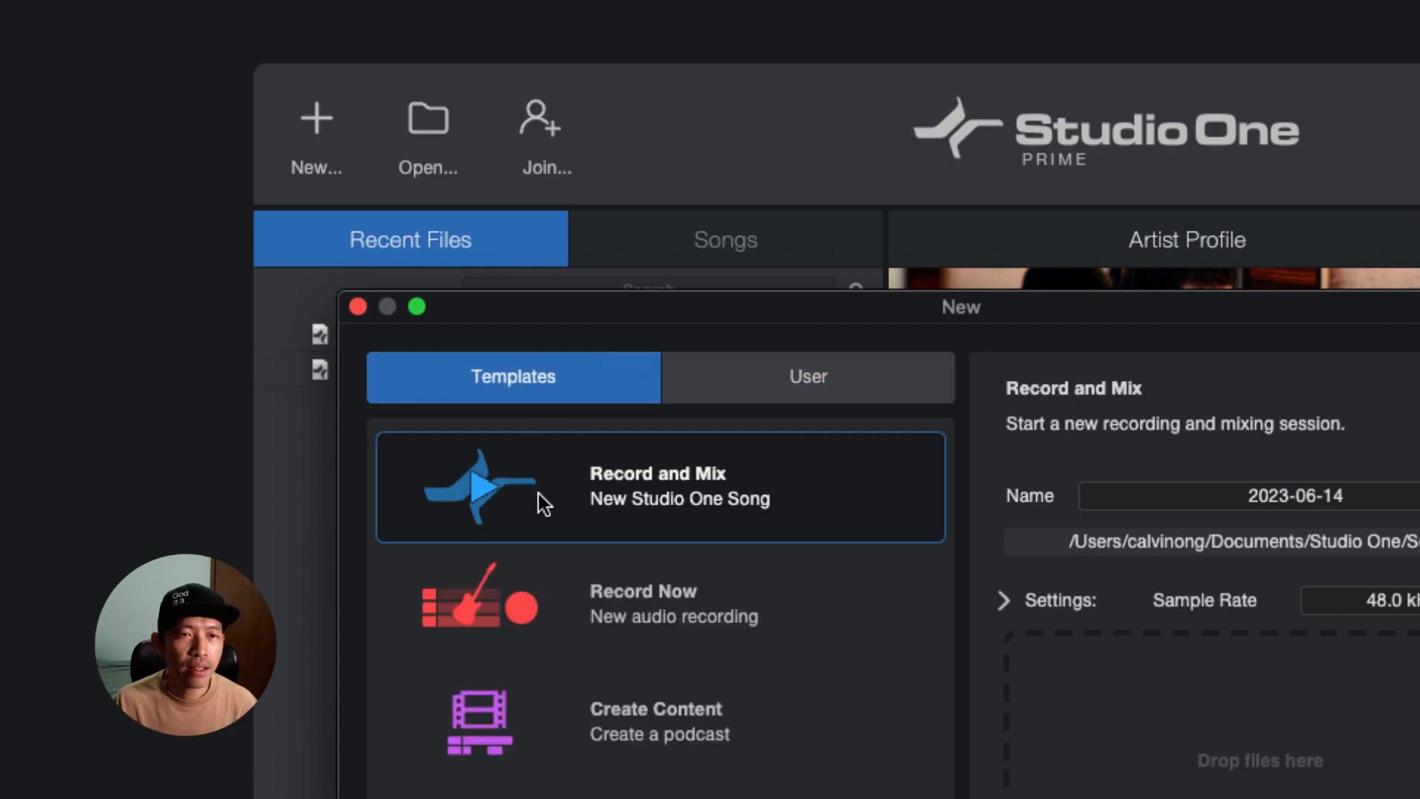
pyautogui.click(668, 608)
pyautogui.click(666, 730)
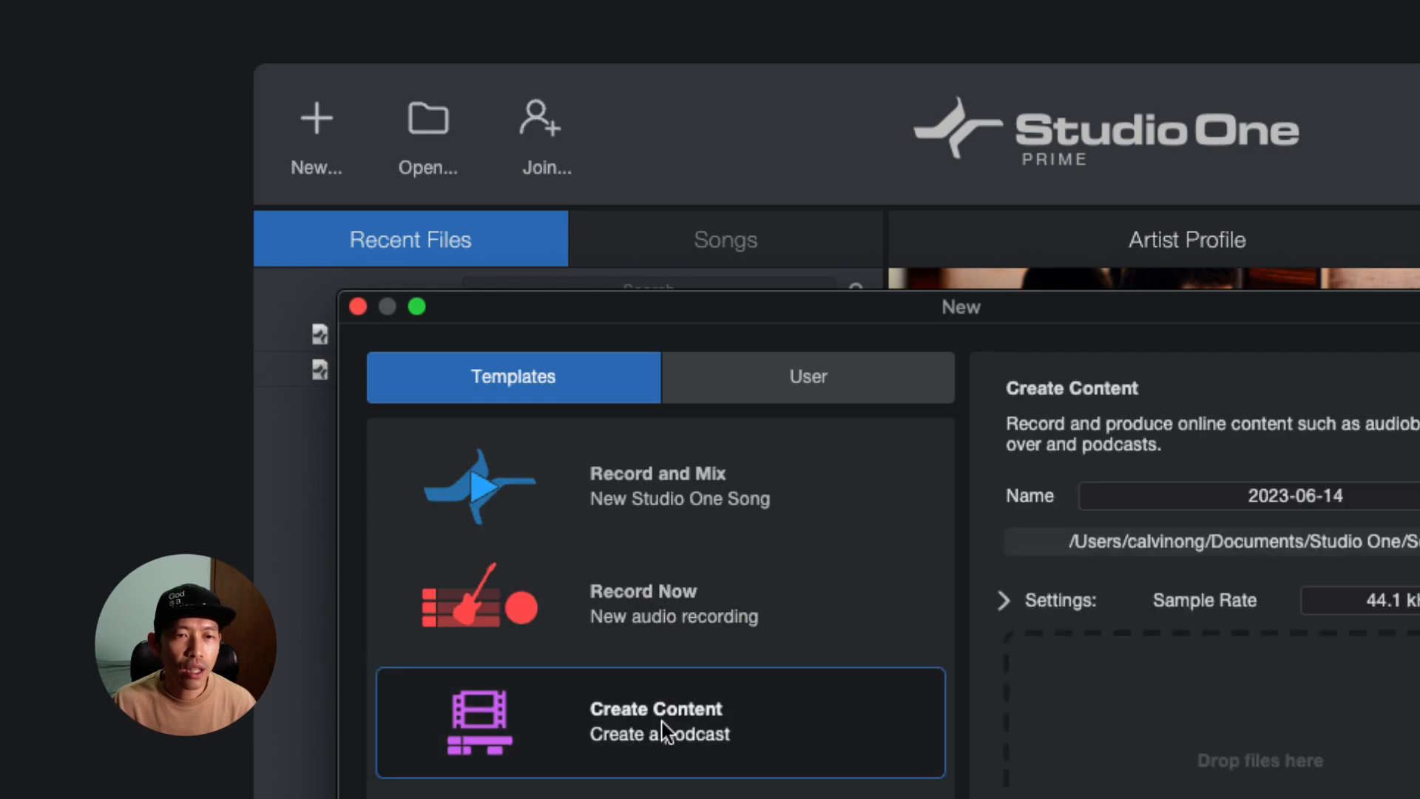
pyautogui.click(721, 509)
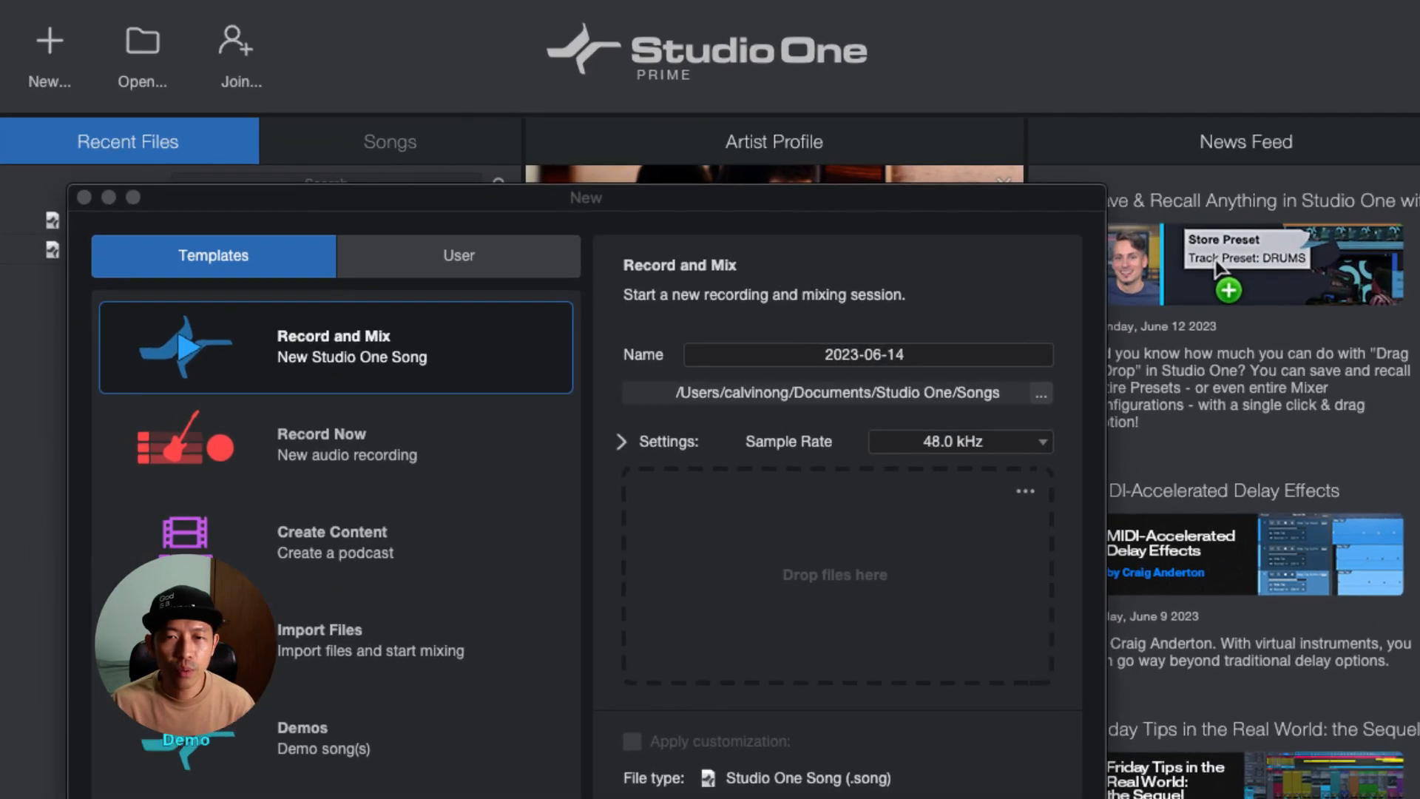
# - Name the new song My Loop Track
pyautogui.click(918, 356)
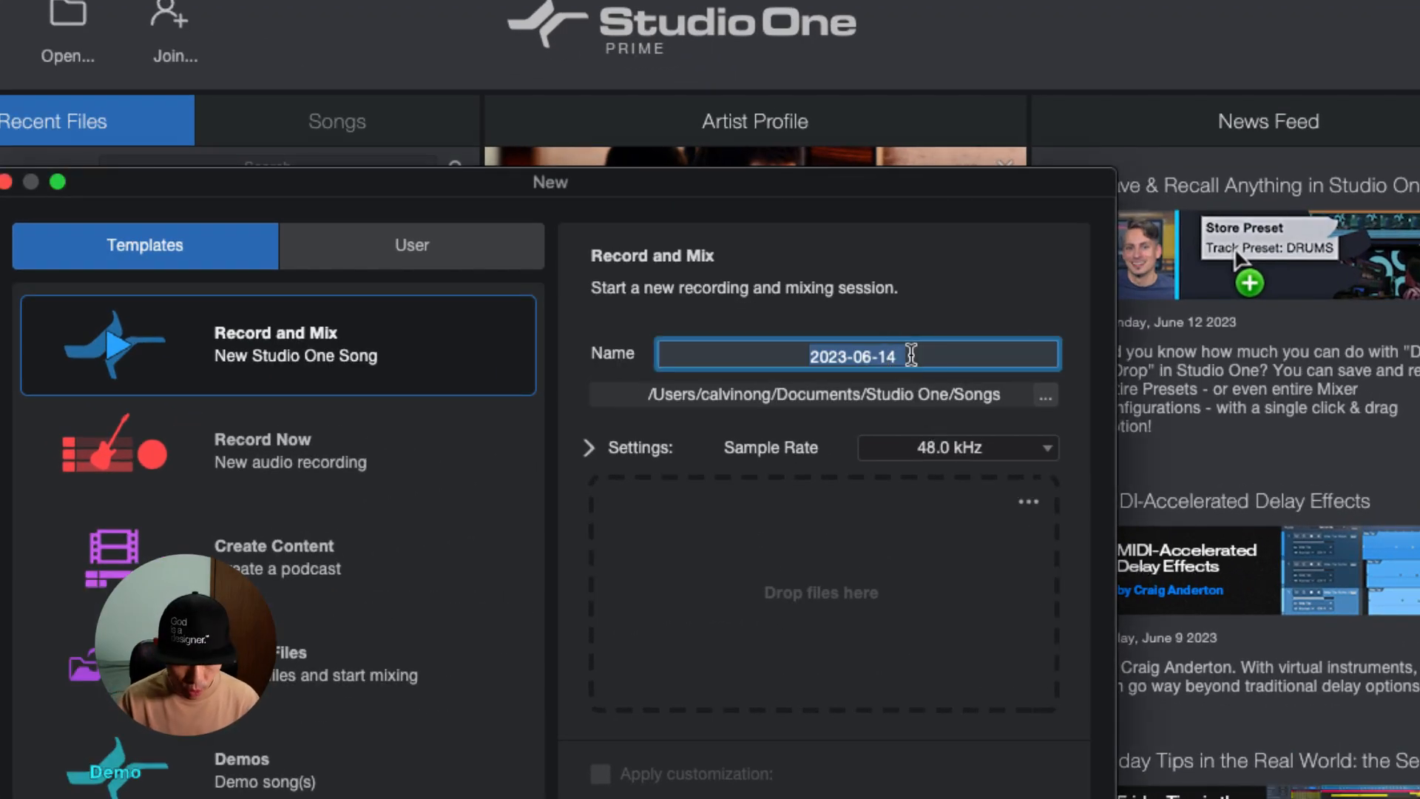
pyautogui.write('My Loop Track')
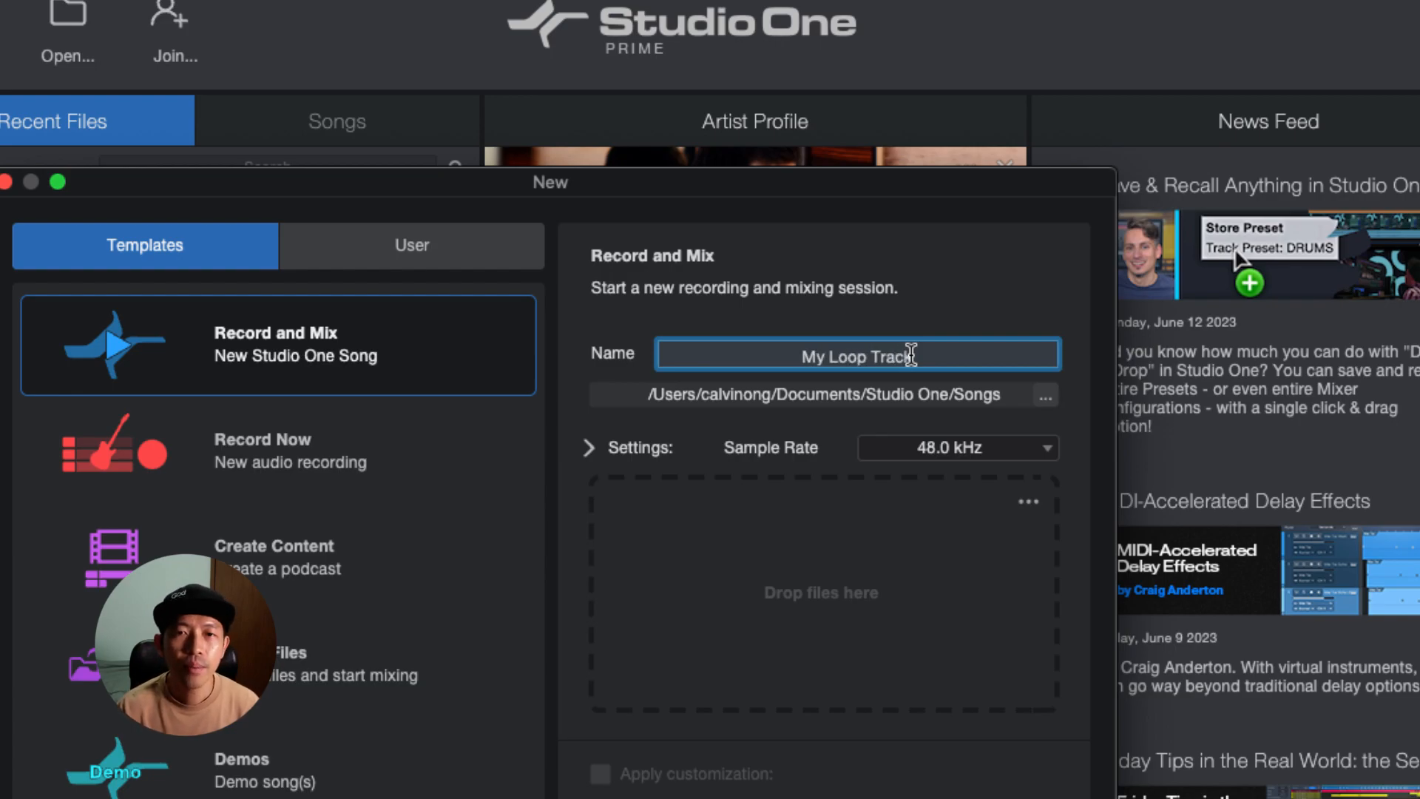
pyautogui.click(731, 403)
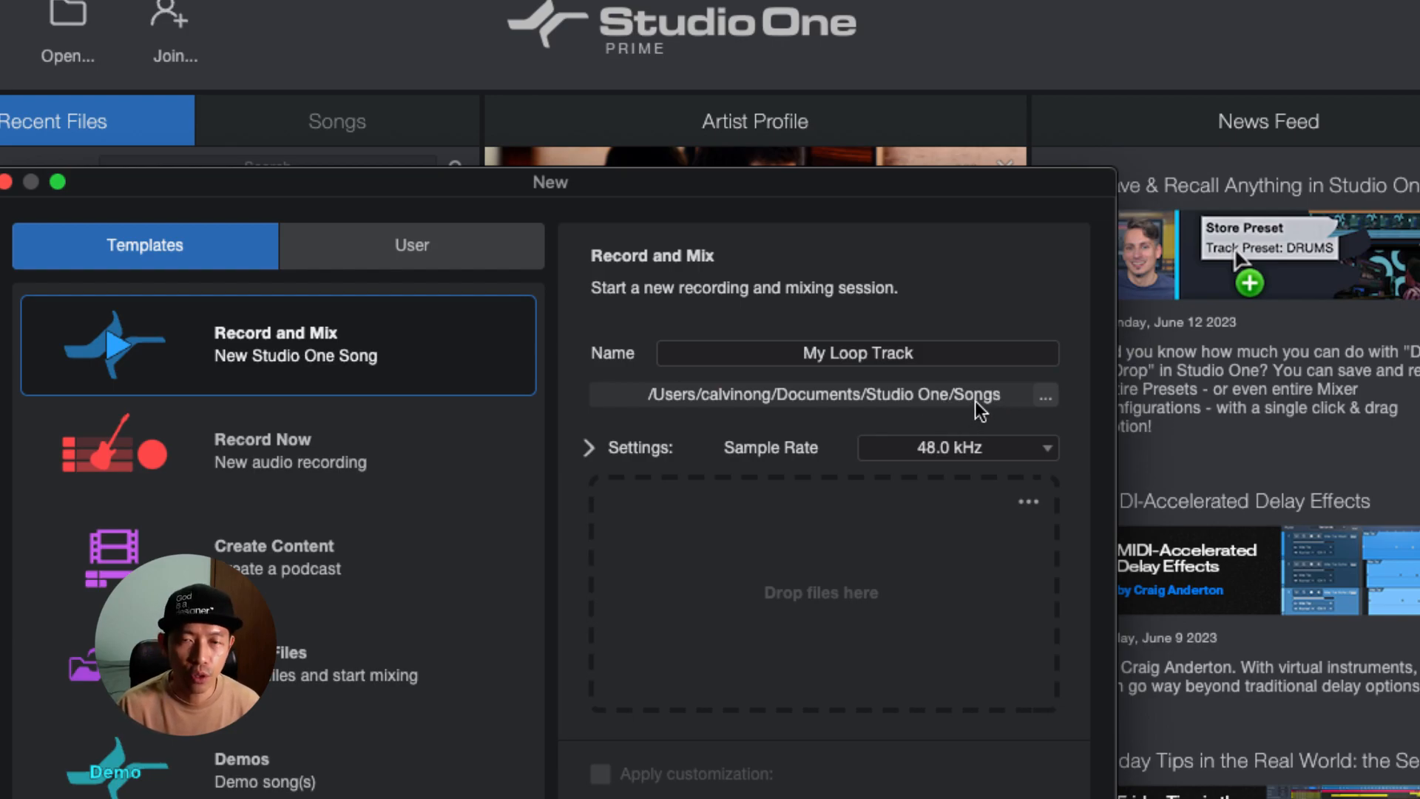
# - Expand the new song's additional settings, including resolution, timebase and length
pyautogui.click(589, 449)
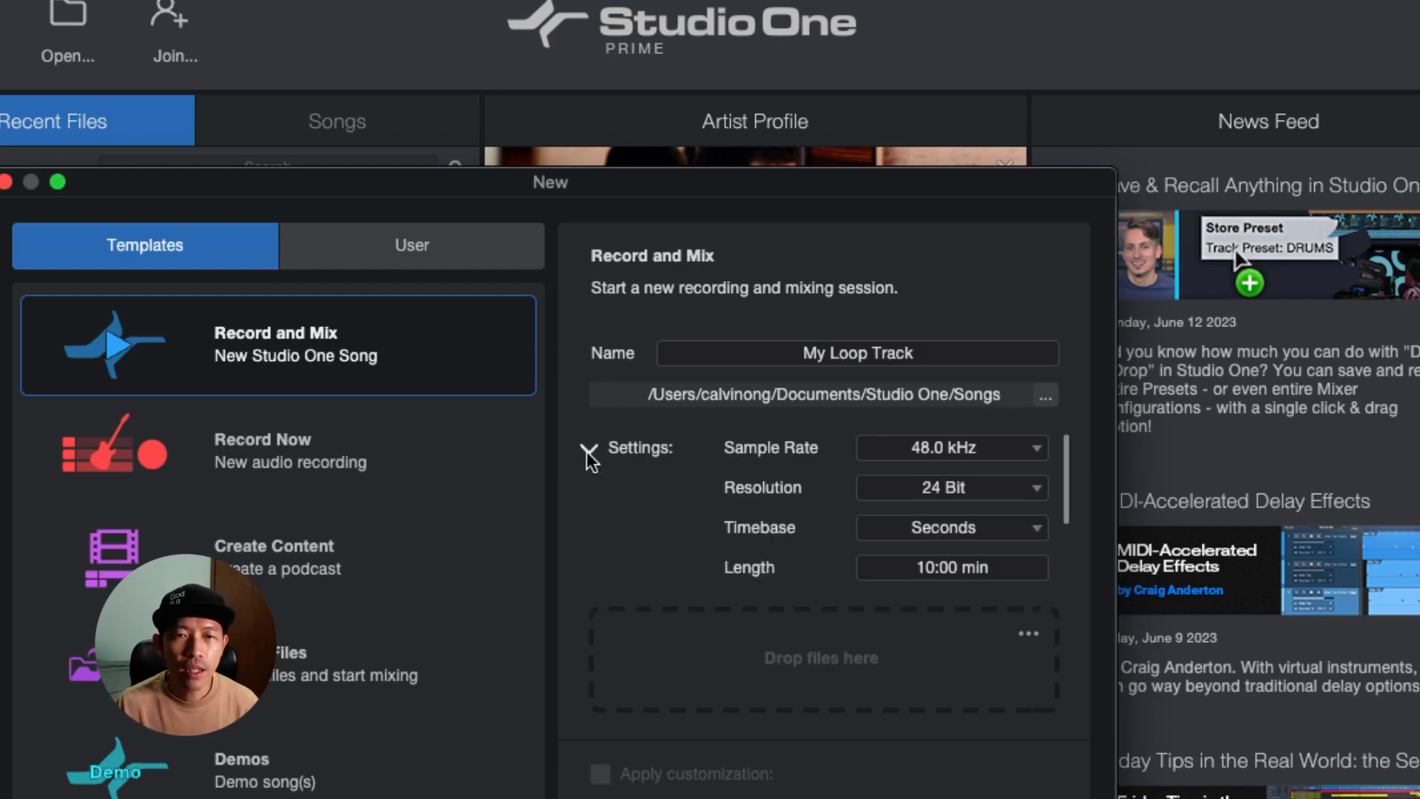
pyautogui.click(589, 449)
pyautogui.click(589, 449)
pyautogui.click(589, 449)
pyautogui.click(589, 449)
pyautogui.click(589, 449)
pyautogui.click(589, 449)
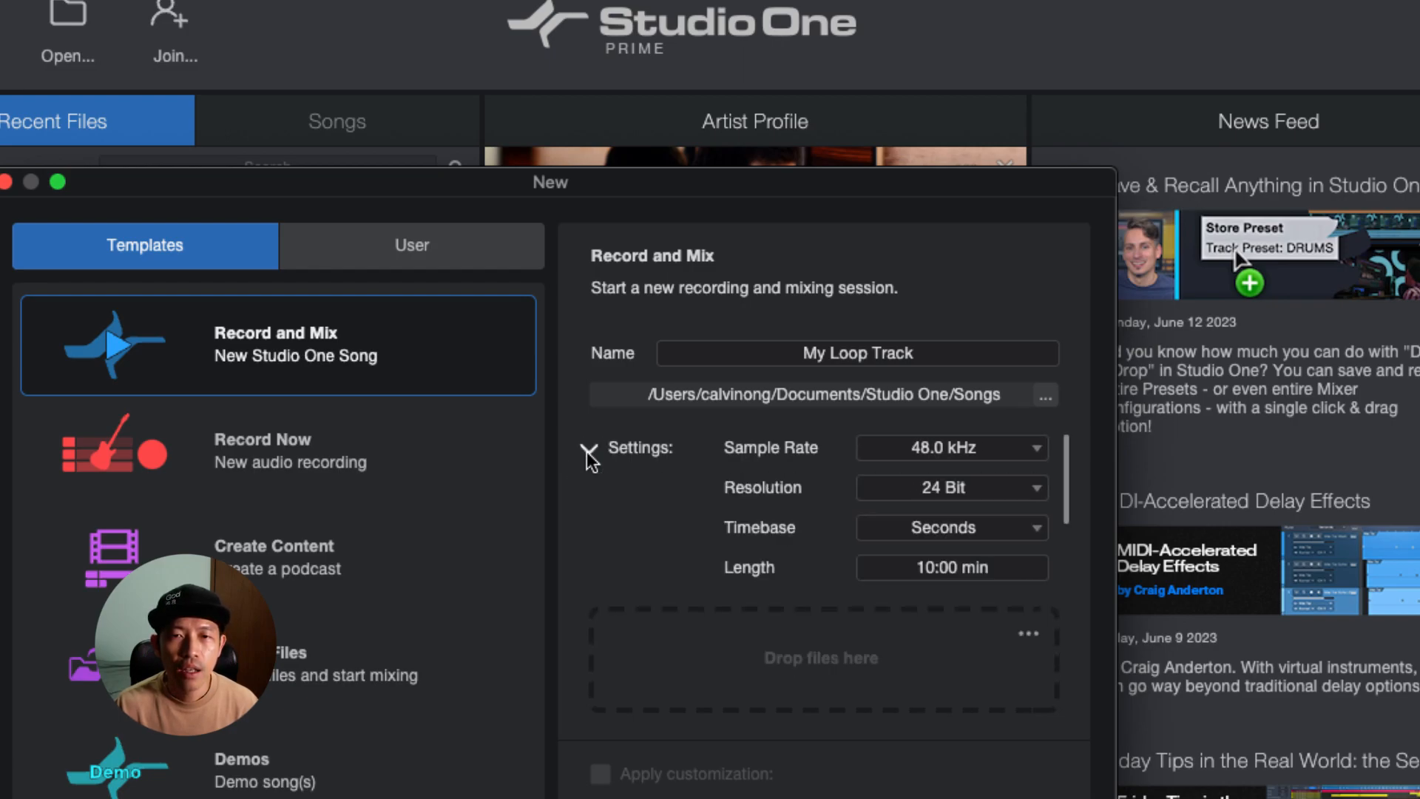
# - Review the sample rate, resolution and timebase choices for the new song without changing them
pyautogui.click(1036, 452)
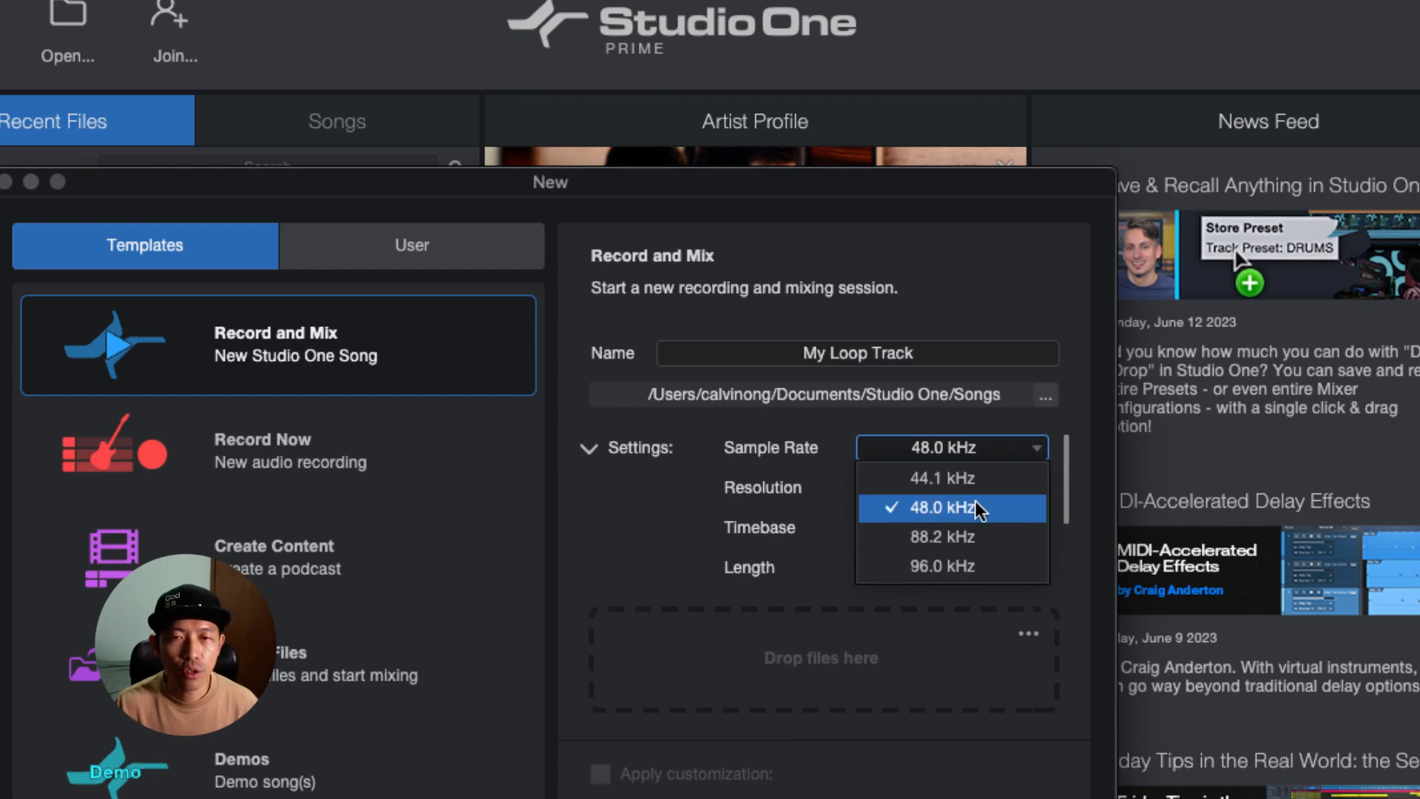
pyautogui.click(815, 487)
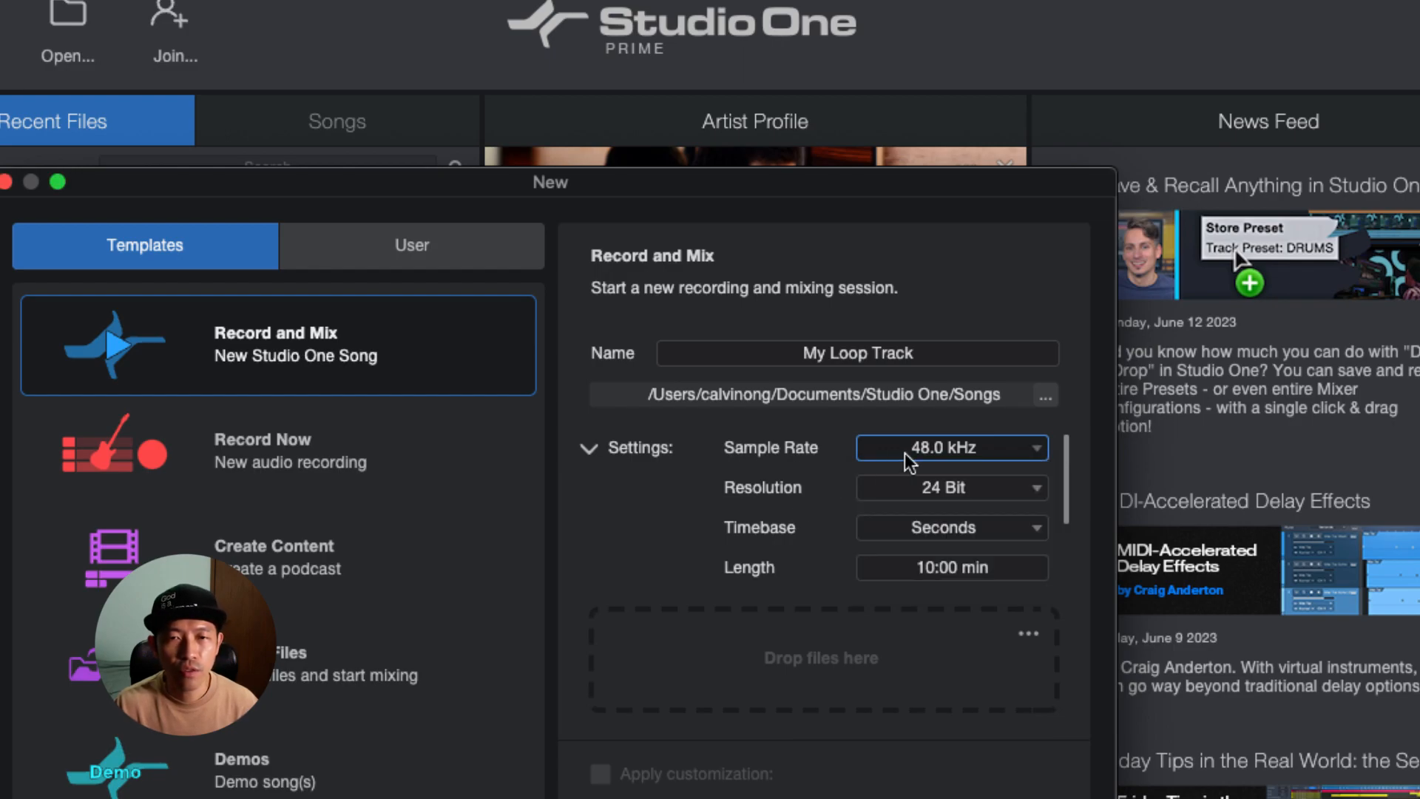
pyautogui.click(1034, 491)
pyautogui.click(1034, 491)
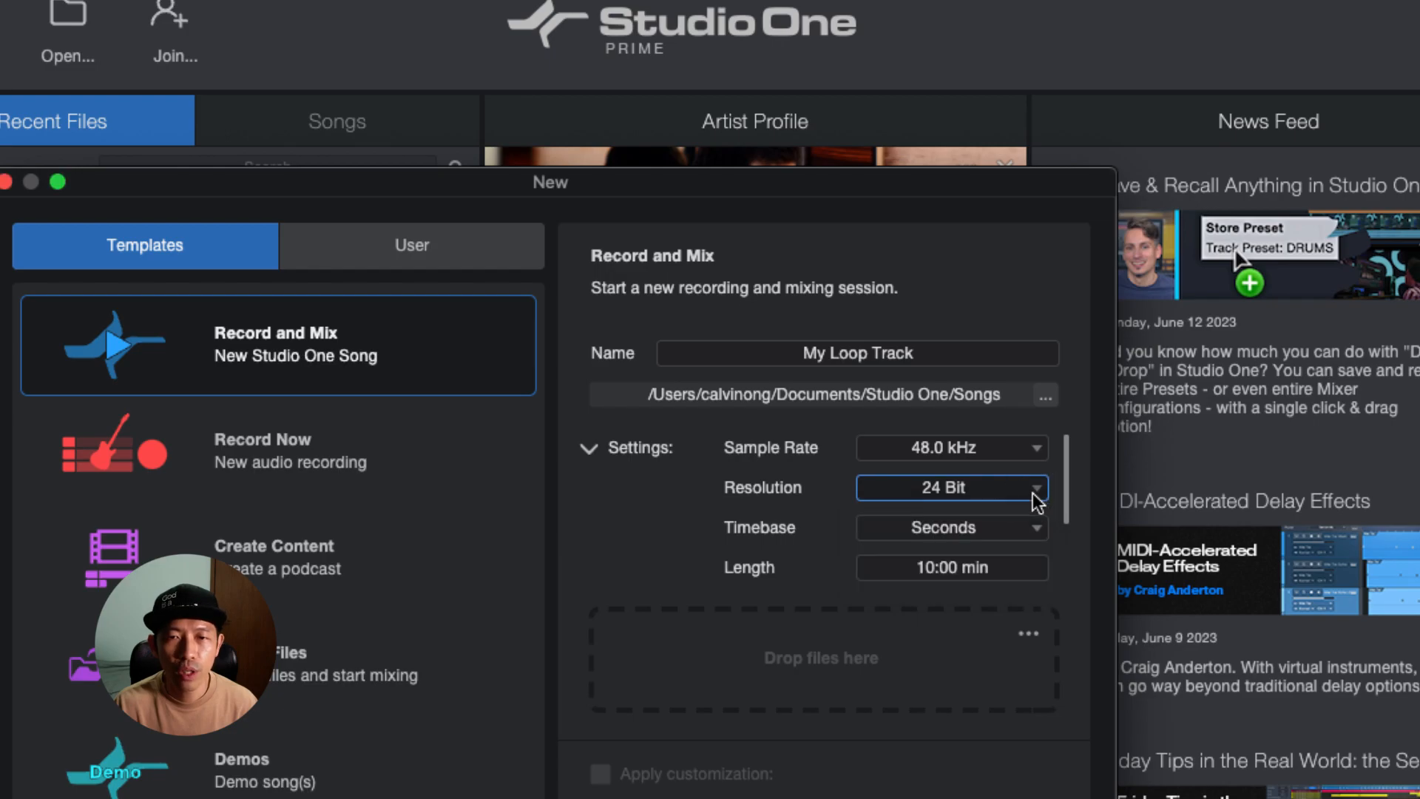
pyautogui.click(1036, 527)
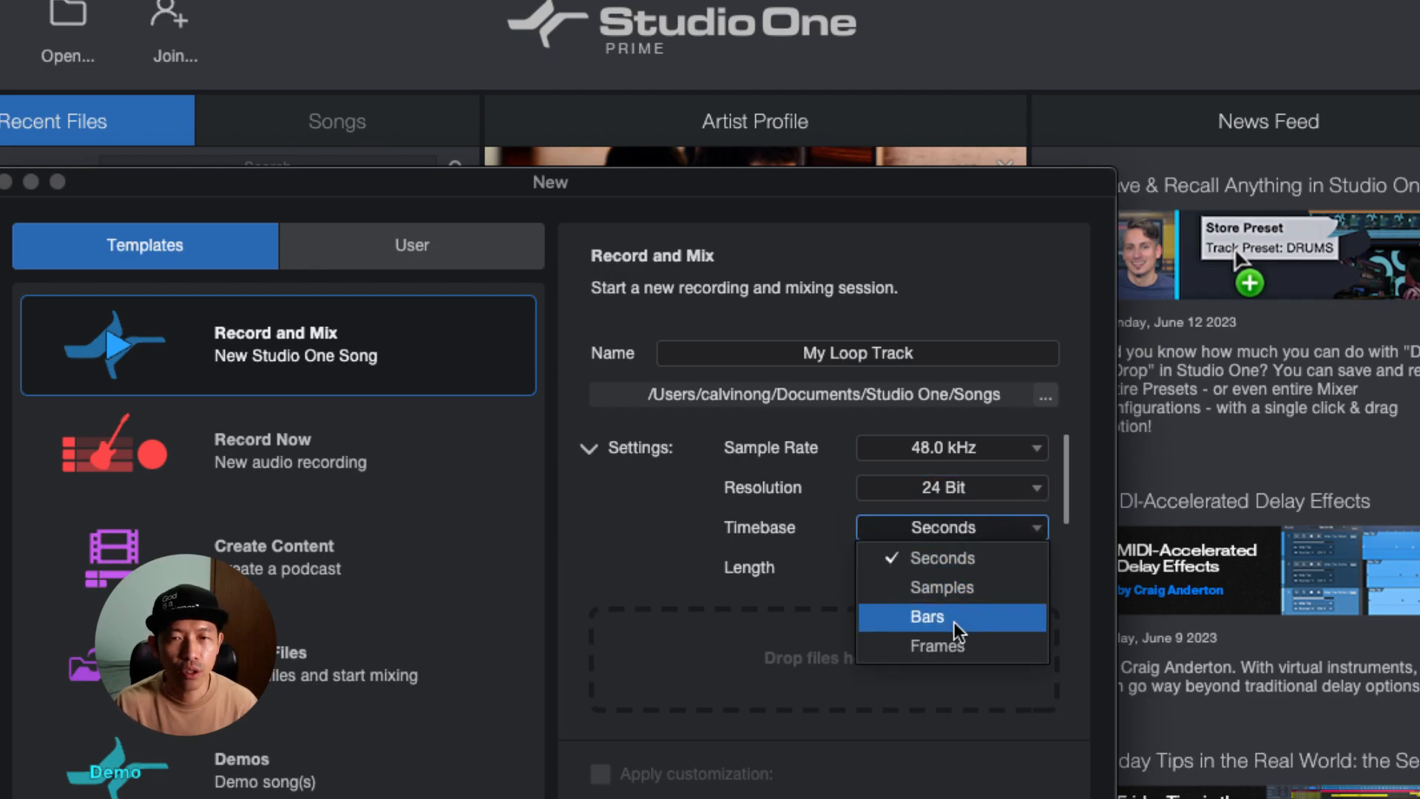
pyautogui.click(805, 559)
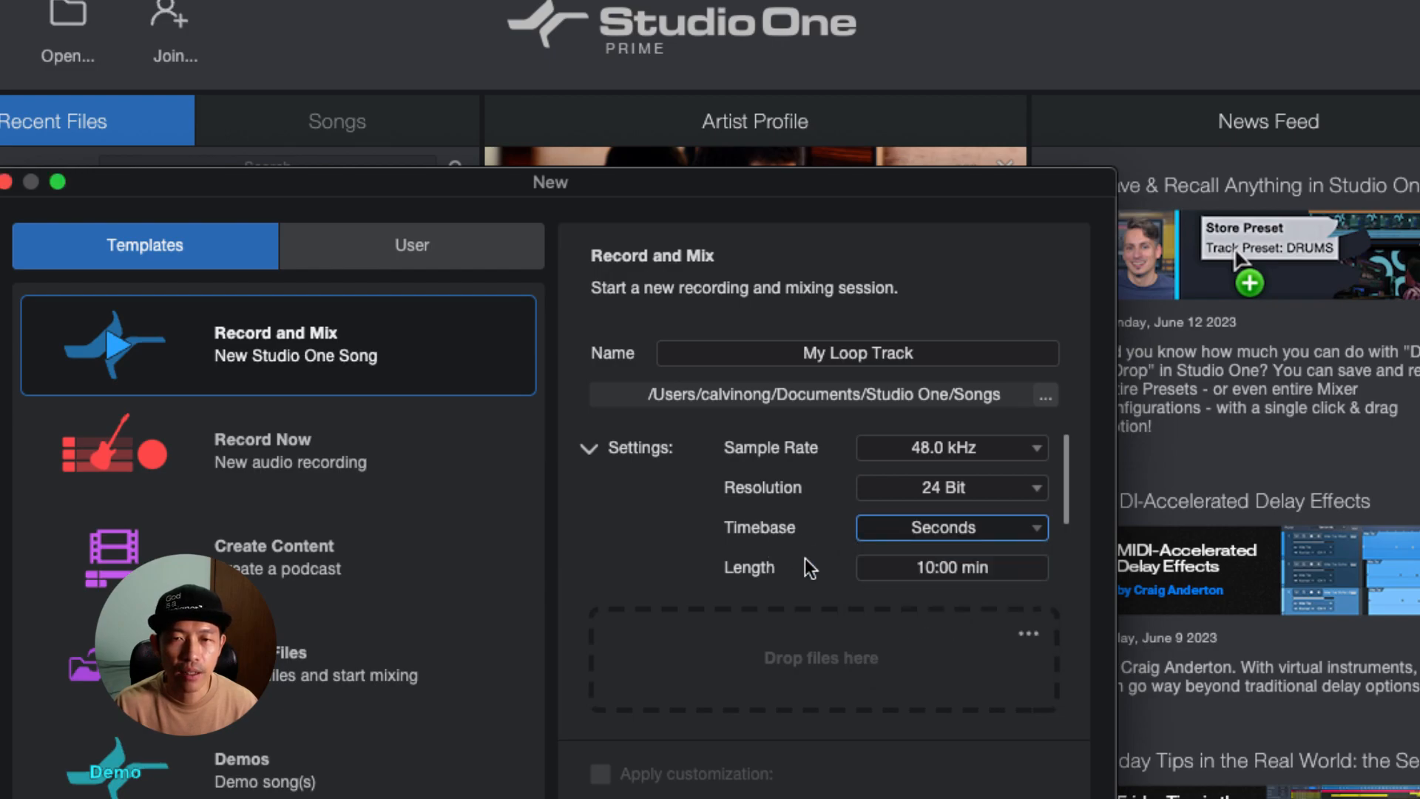
# - Set the song length to 5:00 min and create the song
pyautogui.click(921, 563)
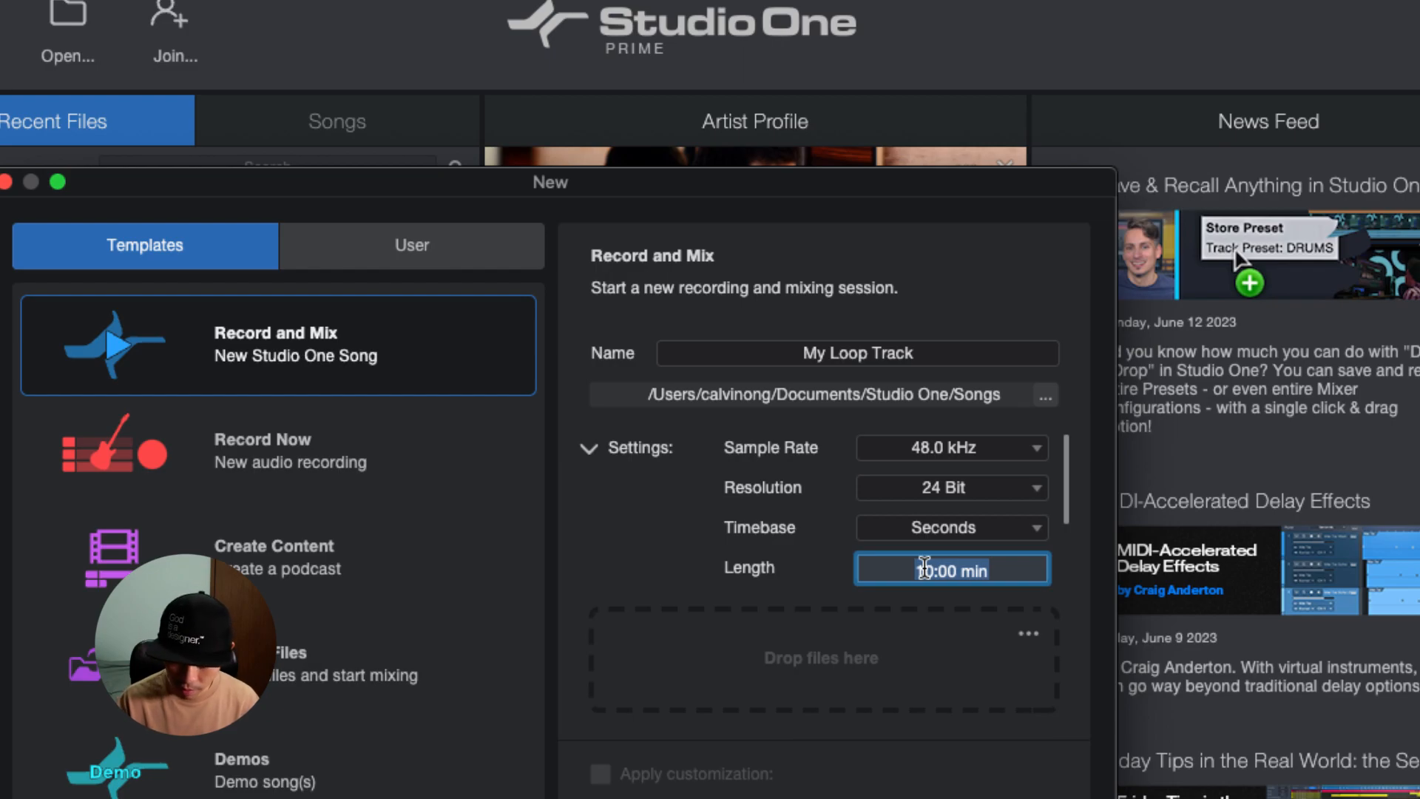
pyautogui.write('5')
pyautogui.press('Return')
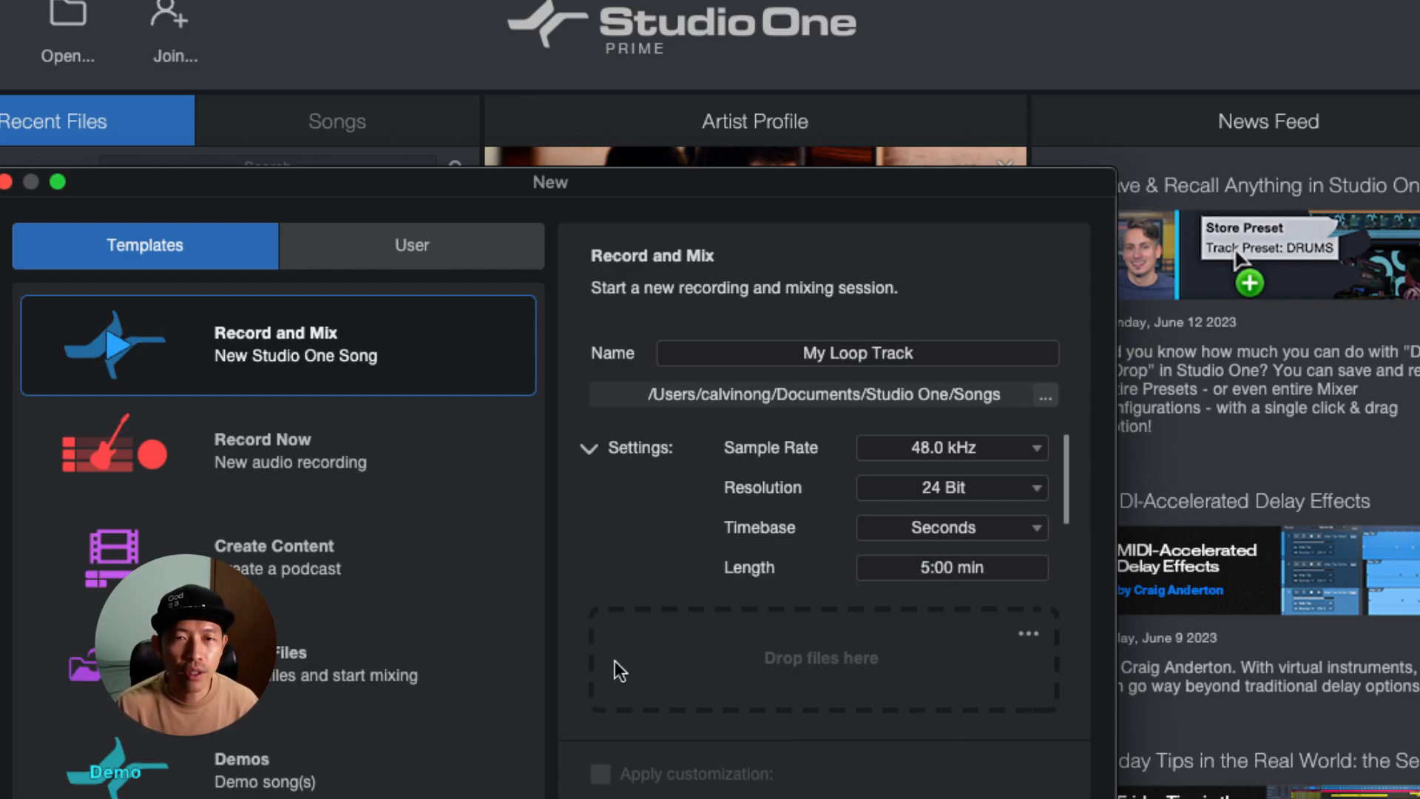
pyautogui.press('Return')
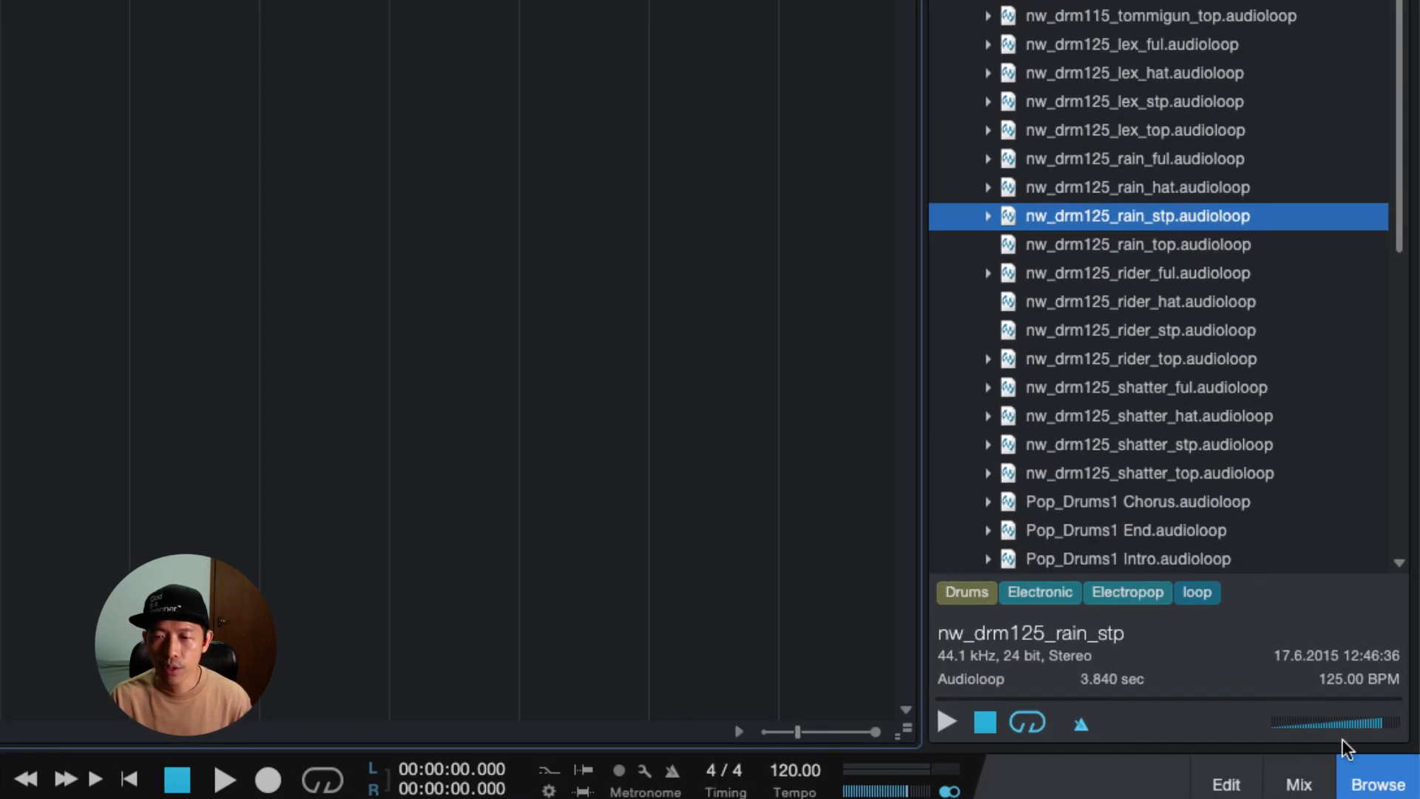
# - Show and hide the Browse, Mix and Edit views in turn to examine them, leaving the loop browser shown
pyautogui.click(1369, 786)
pyautogui.click(1369, 788)
pyautogui.click(1369, 788)
pyautogui.click(1369, 788)
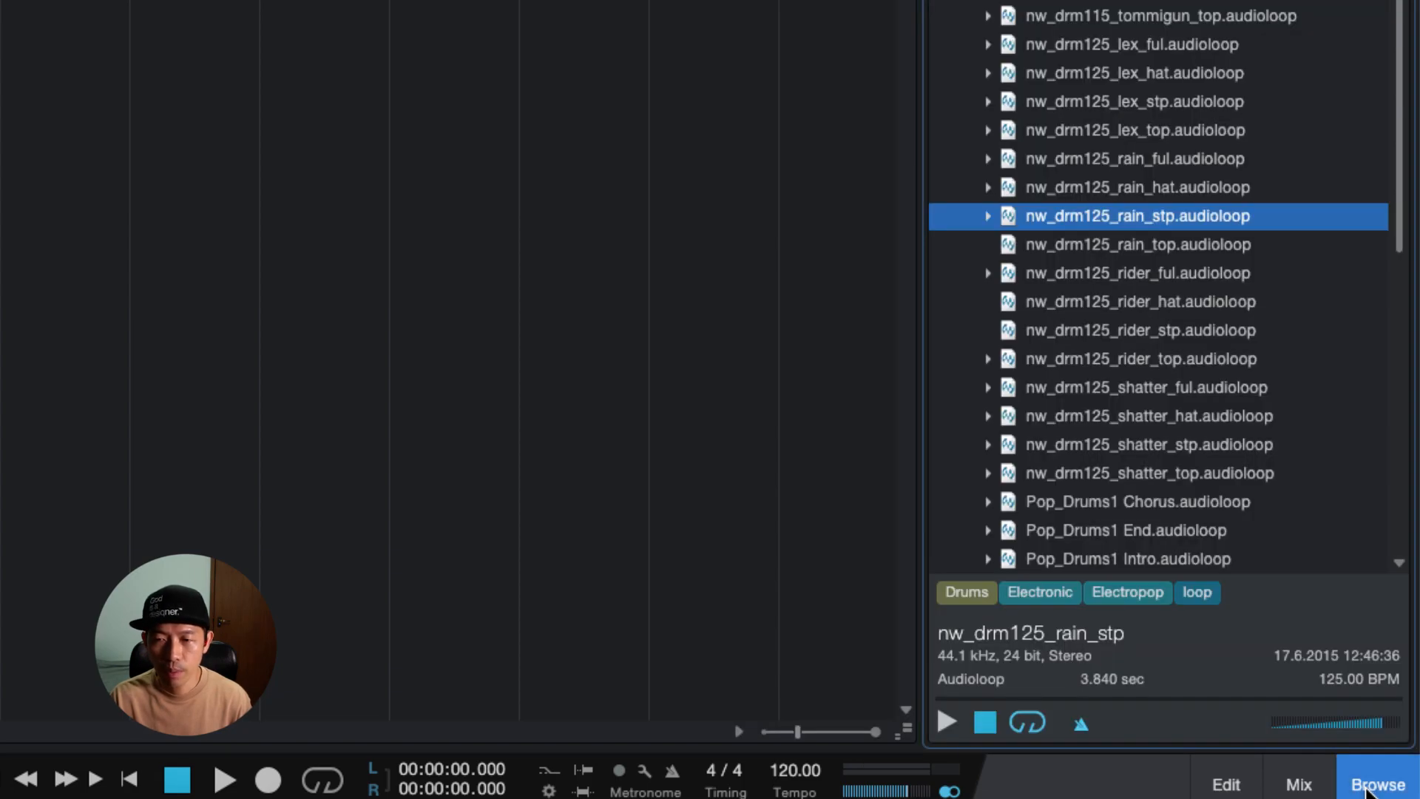
pyautogui.click(1367, 790)
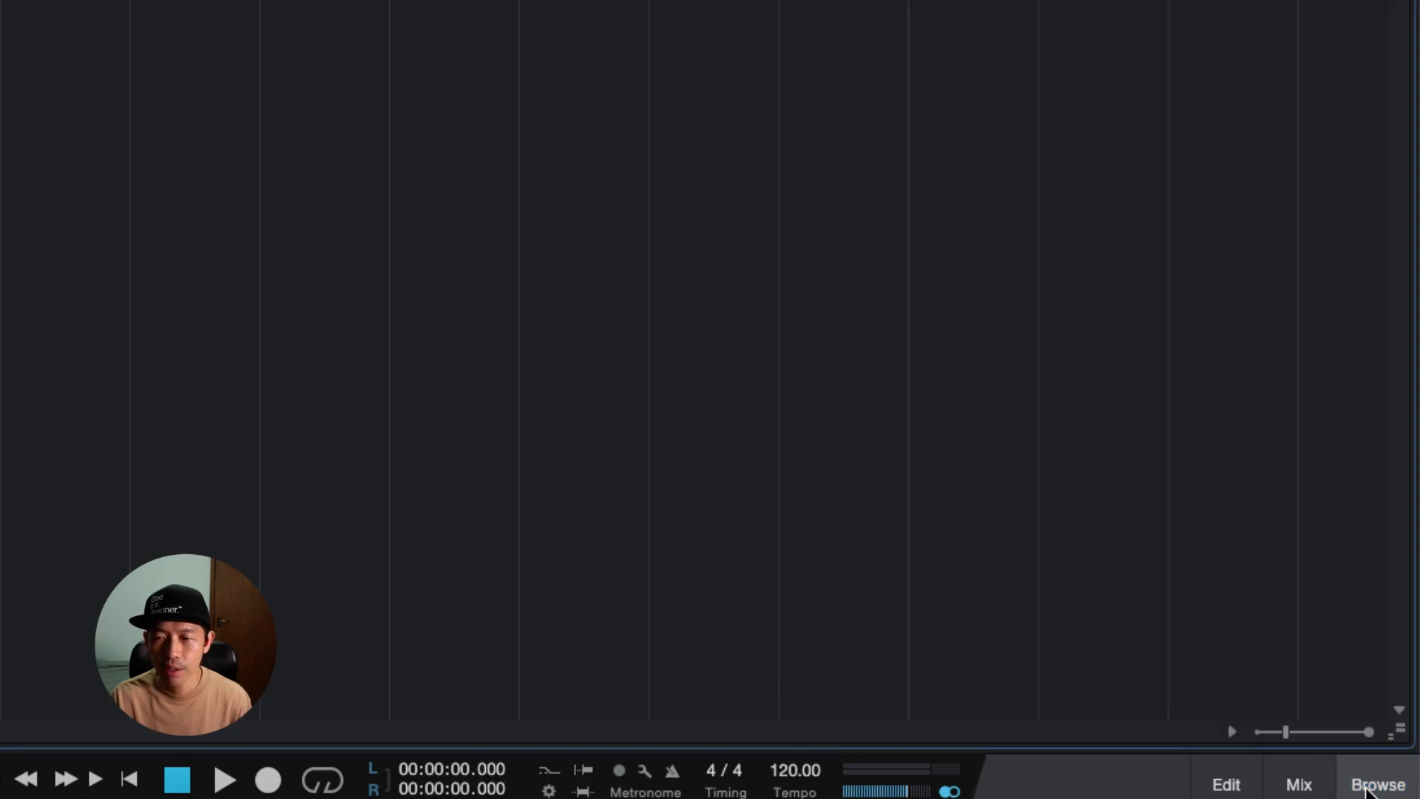
pyautogui.click(1319, 793)
pyautogui.click(1310, 793)
pyautogui.click(1231, 794)
pyautogui.click(1230, 794)
pyautogui.click(1378, 784)
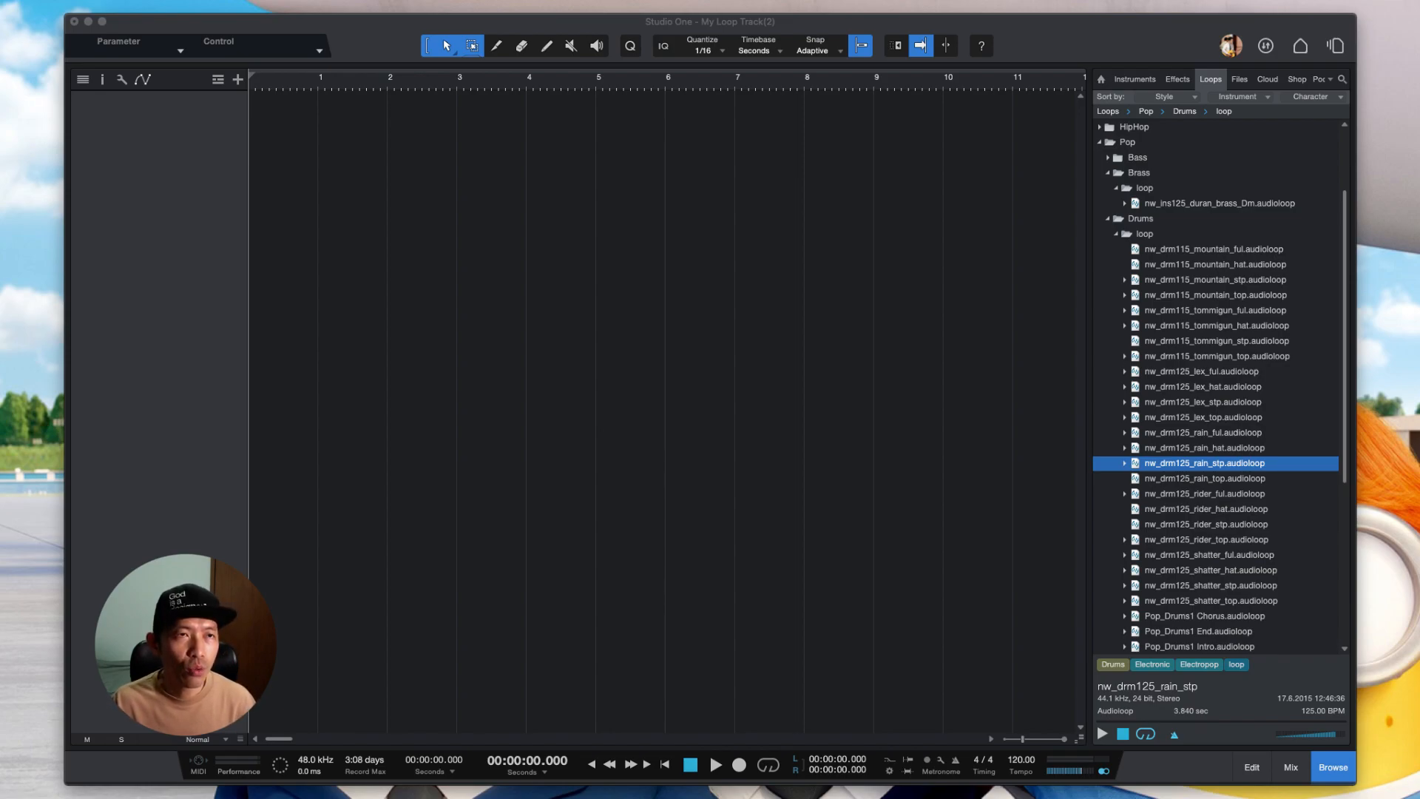
# - Open the Studio One Installation window to view the additional content available for download
pyautogui.click(11, 1)
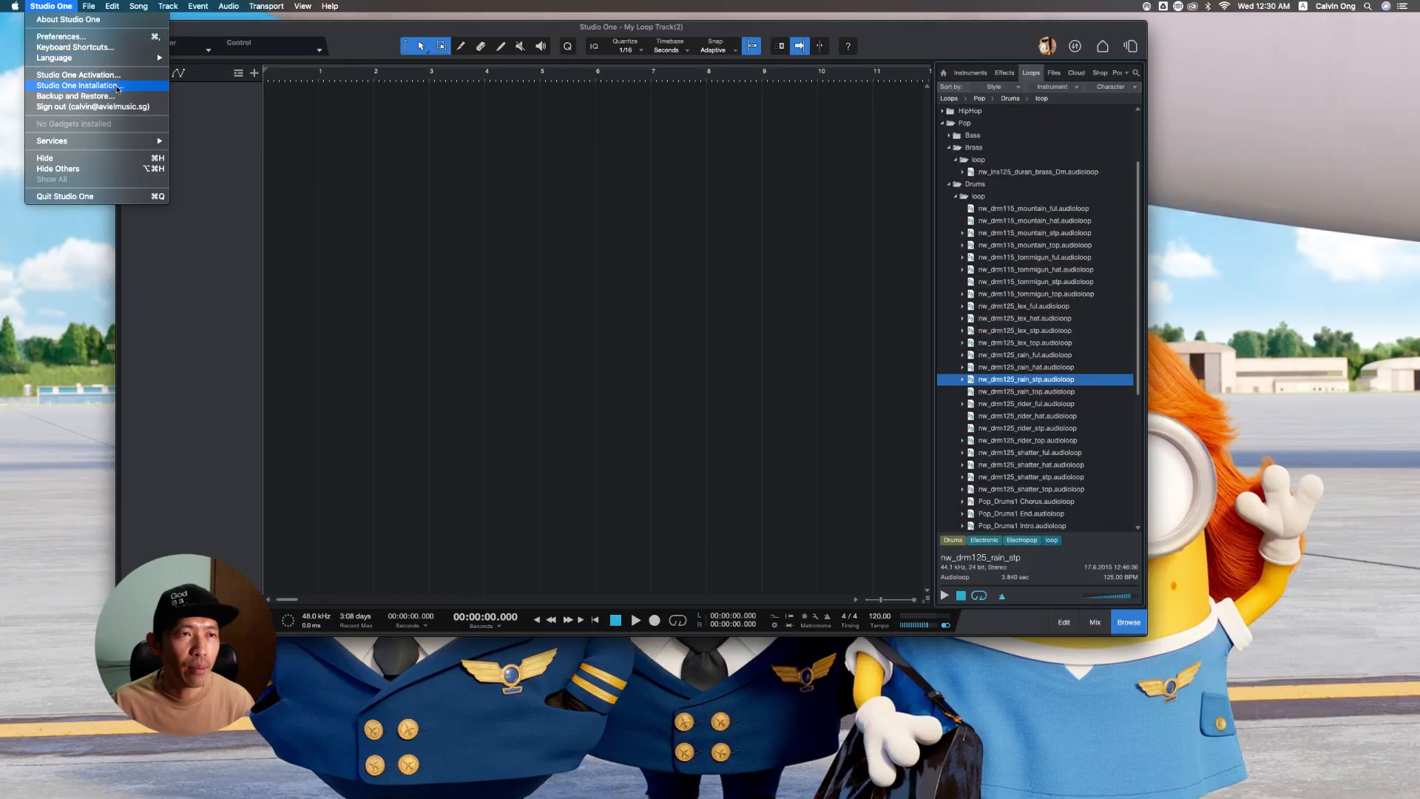
pyautogui.click(124, 91)
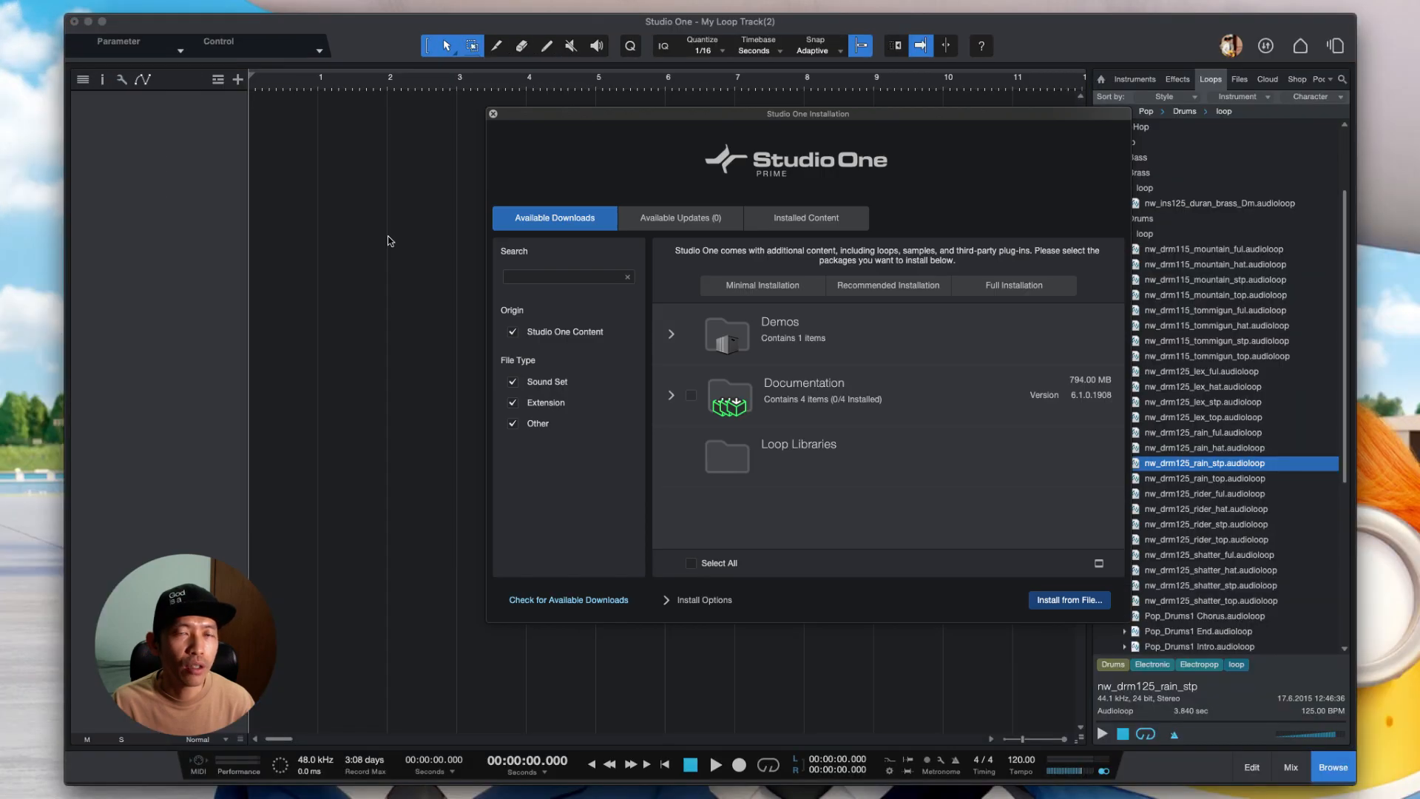
pyautogui.moveTo(830, 114); pyautogui.dragTo(66, 113)
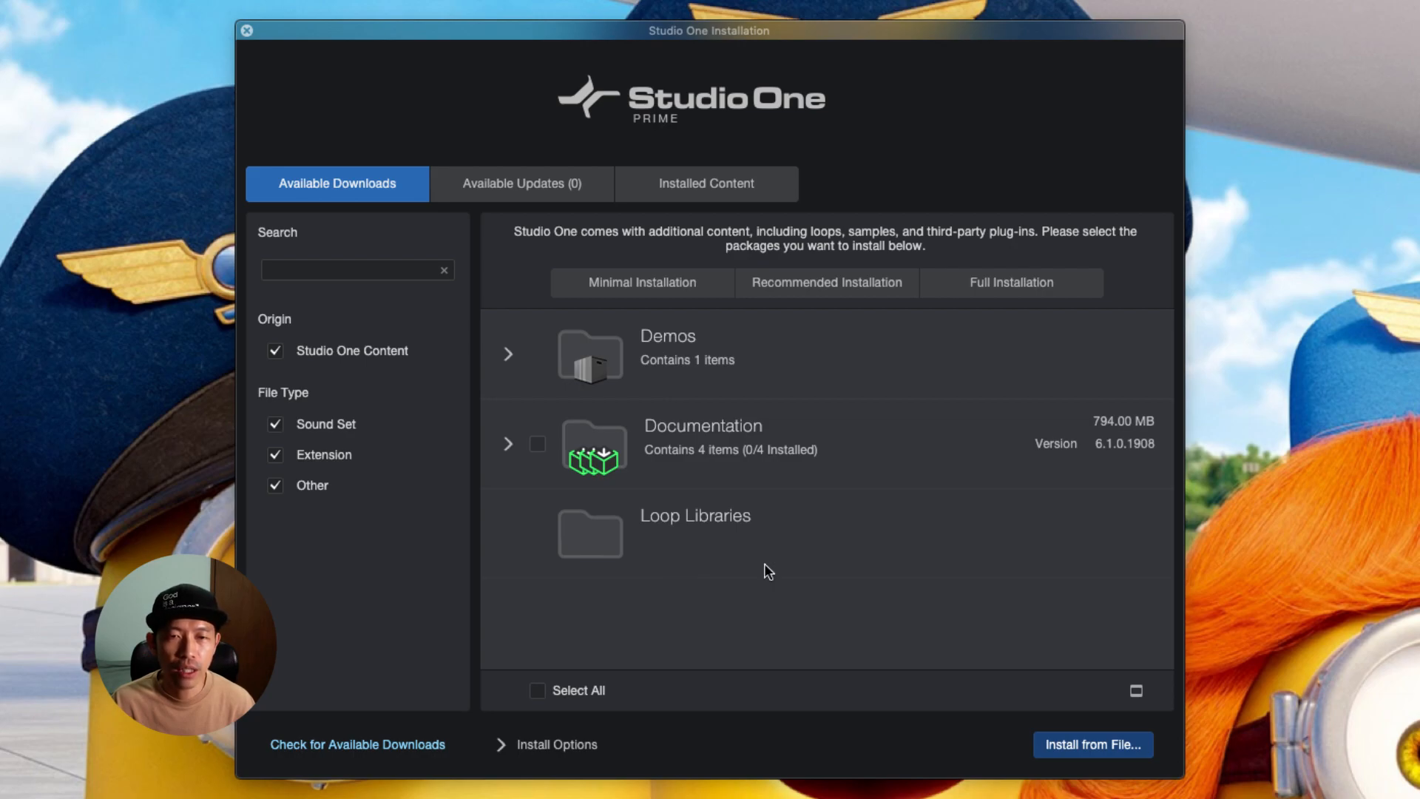
# - Select the Documentation and Loop Libraries packages in the available downloads, and close the installer without installing them
pyautogui.click(694, 441)
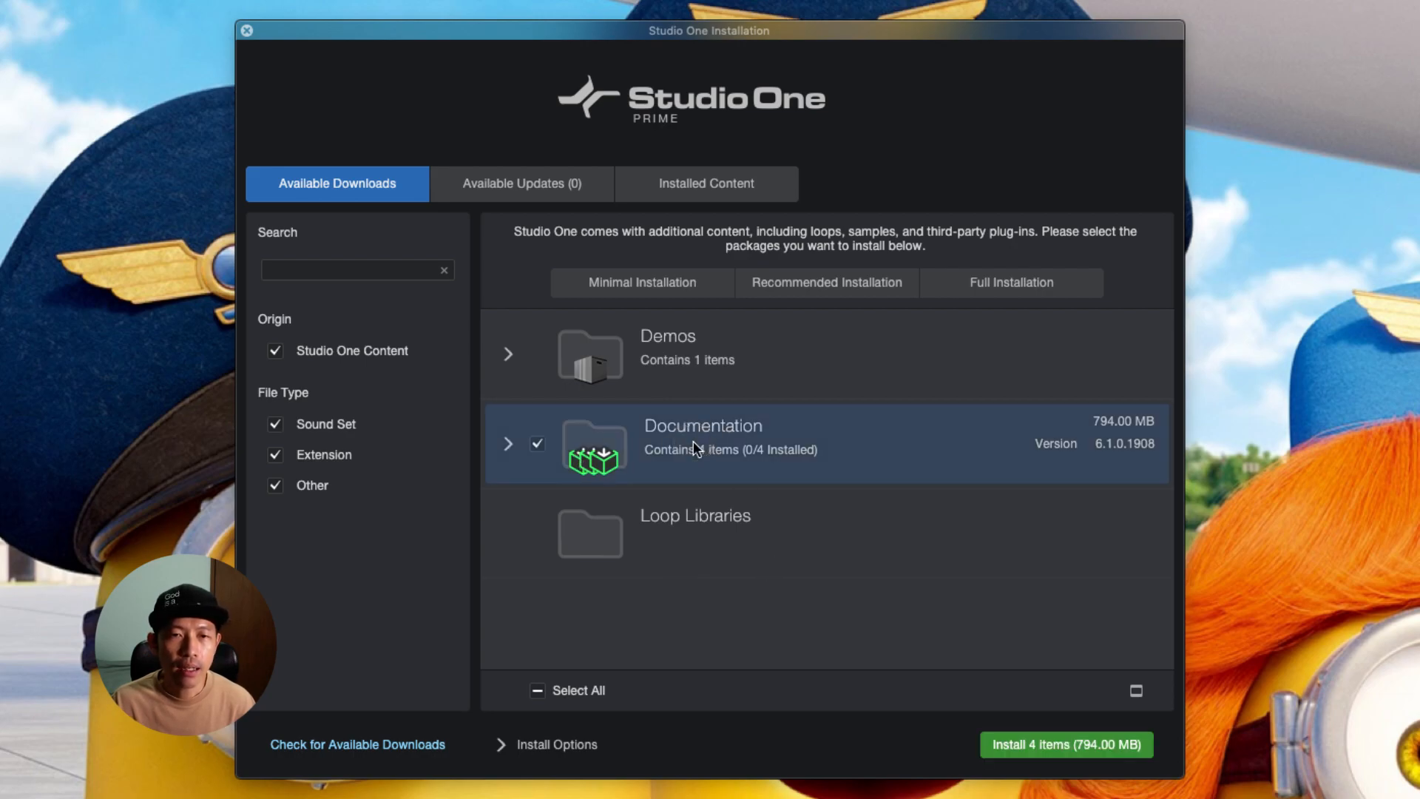
pyautogui.click(543, 443)
pyautogui.click(642, 554)
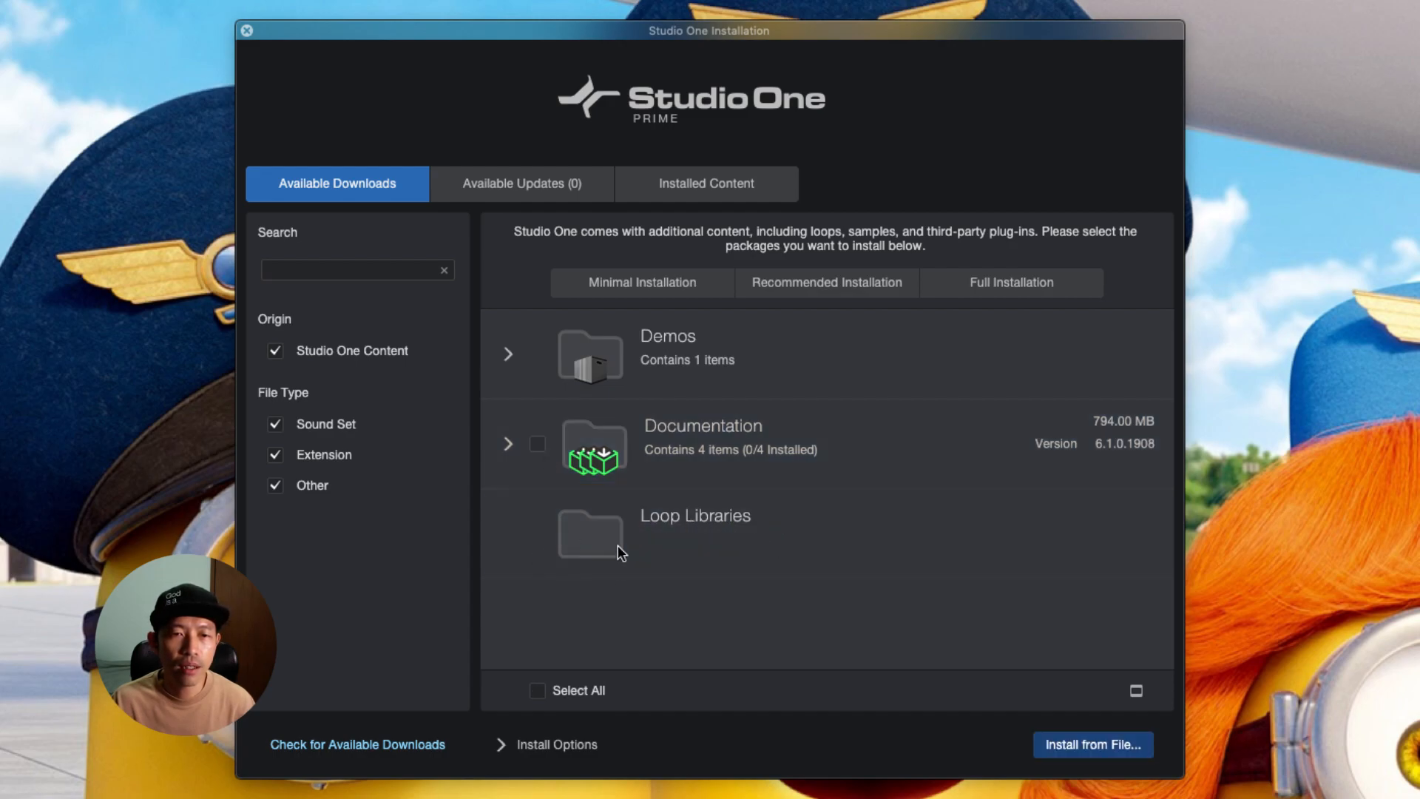
pyautogui.click(555, 564)
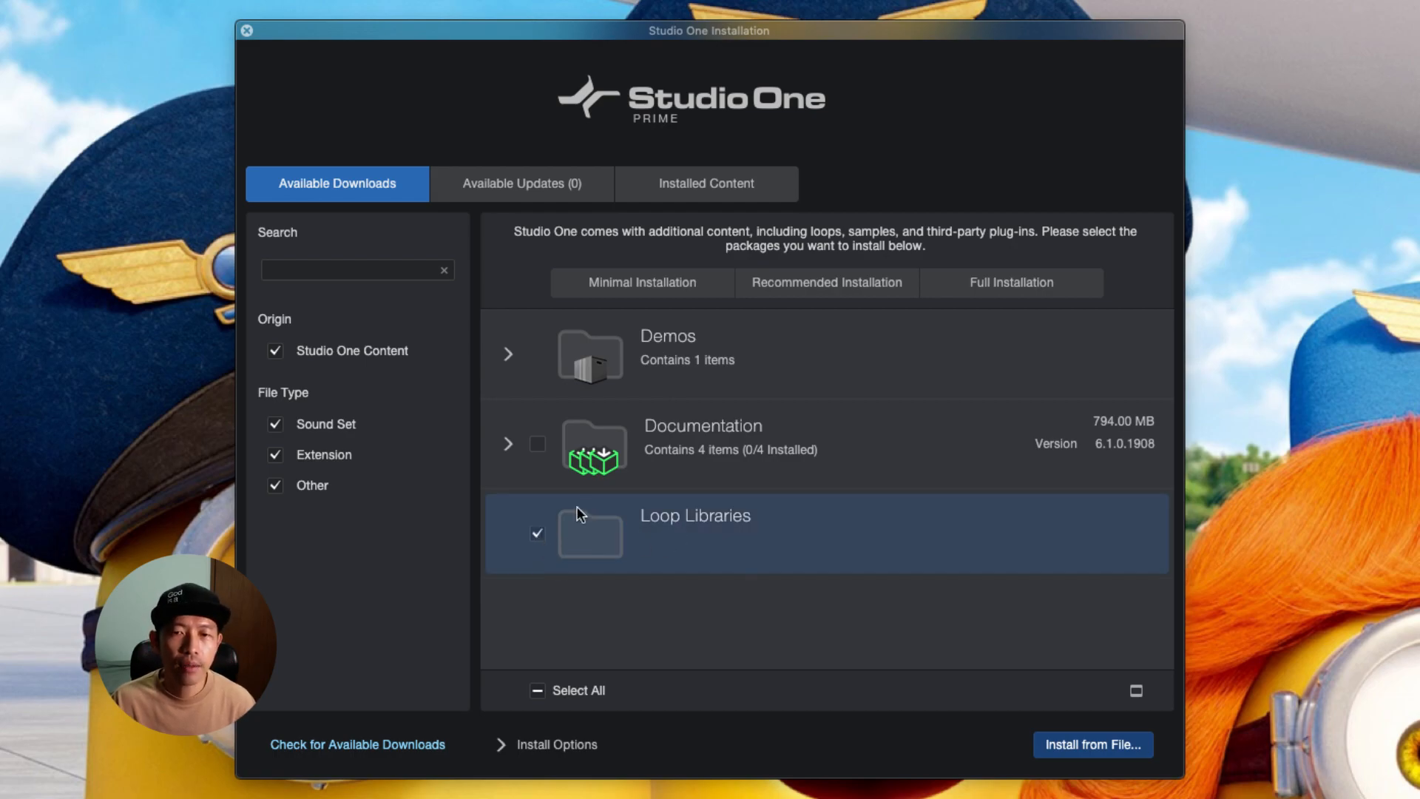
pyautogui.click(537, 448)
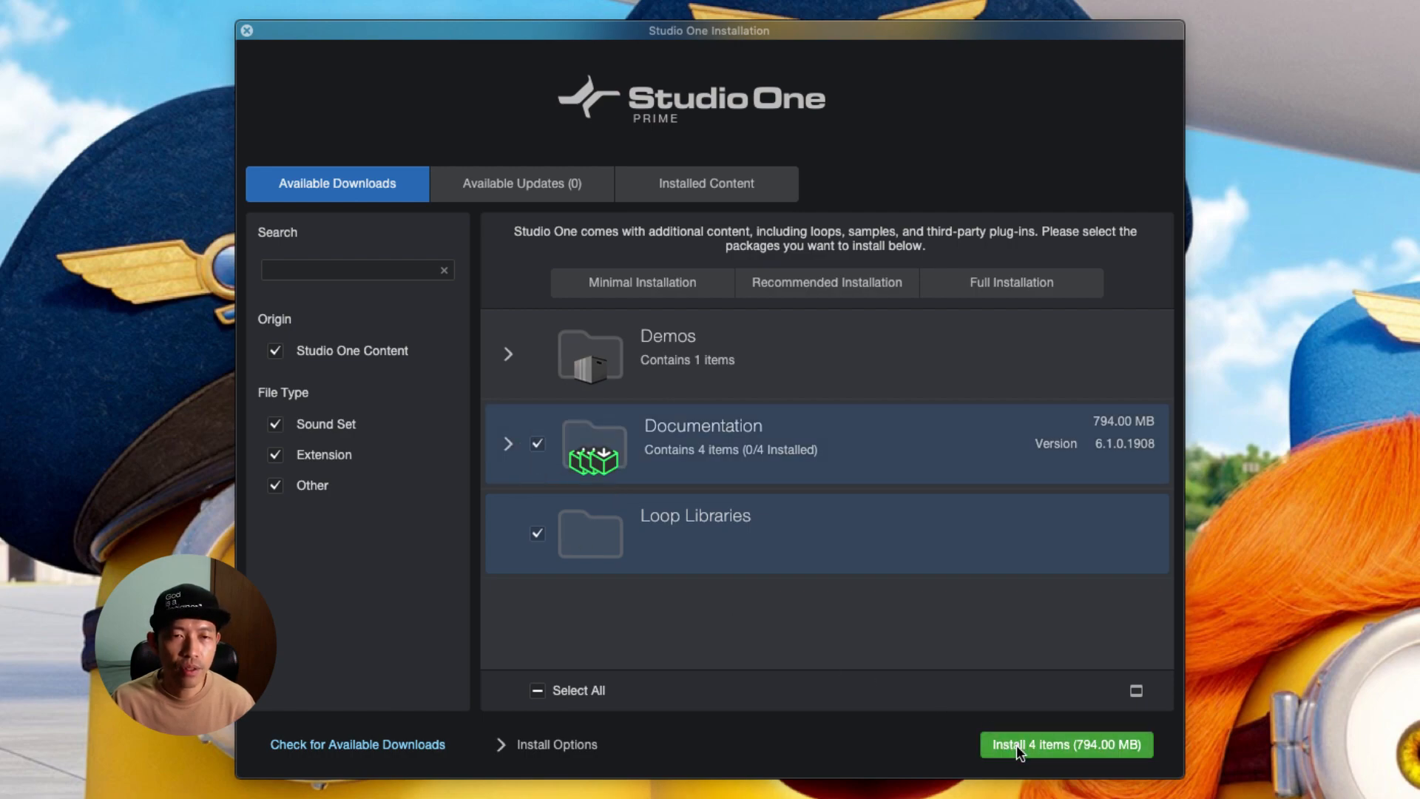
pyautogui.click(247, 30)
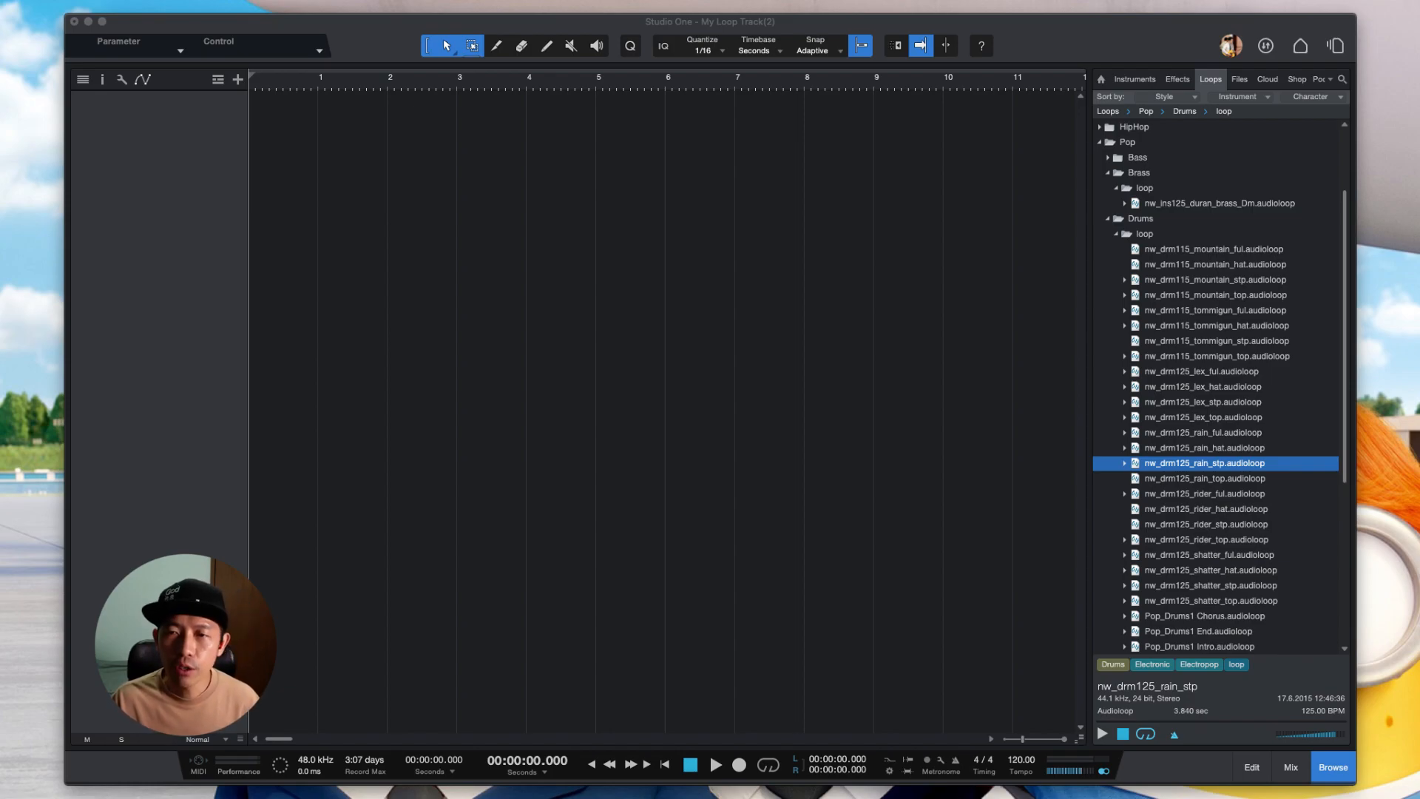
# - Show the mixer, lower the Main output volume to about -56.3 dB, and hide the mixer again
pyautogui.click(1194, 543)
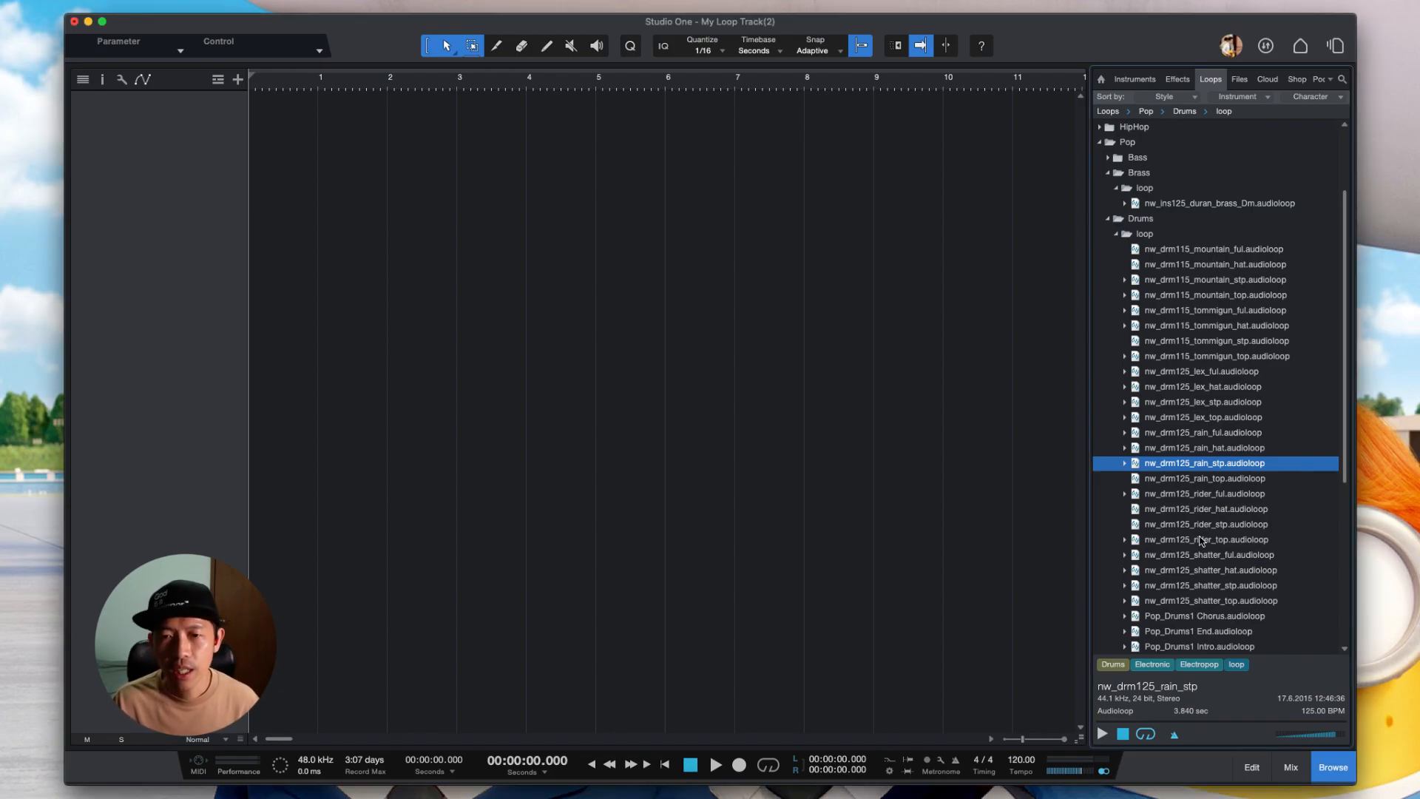
pyautogui.click(1280, 768)
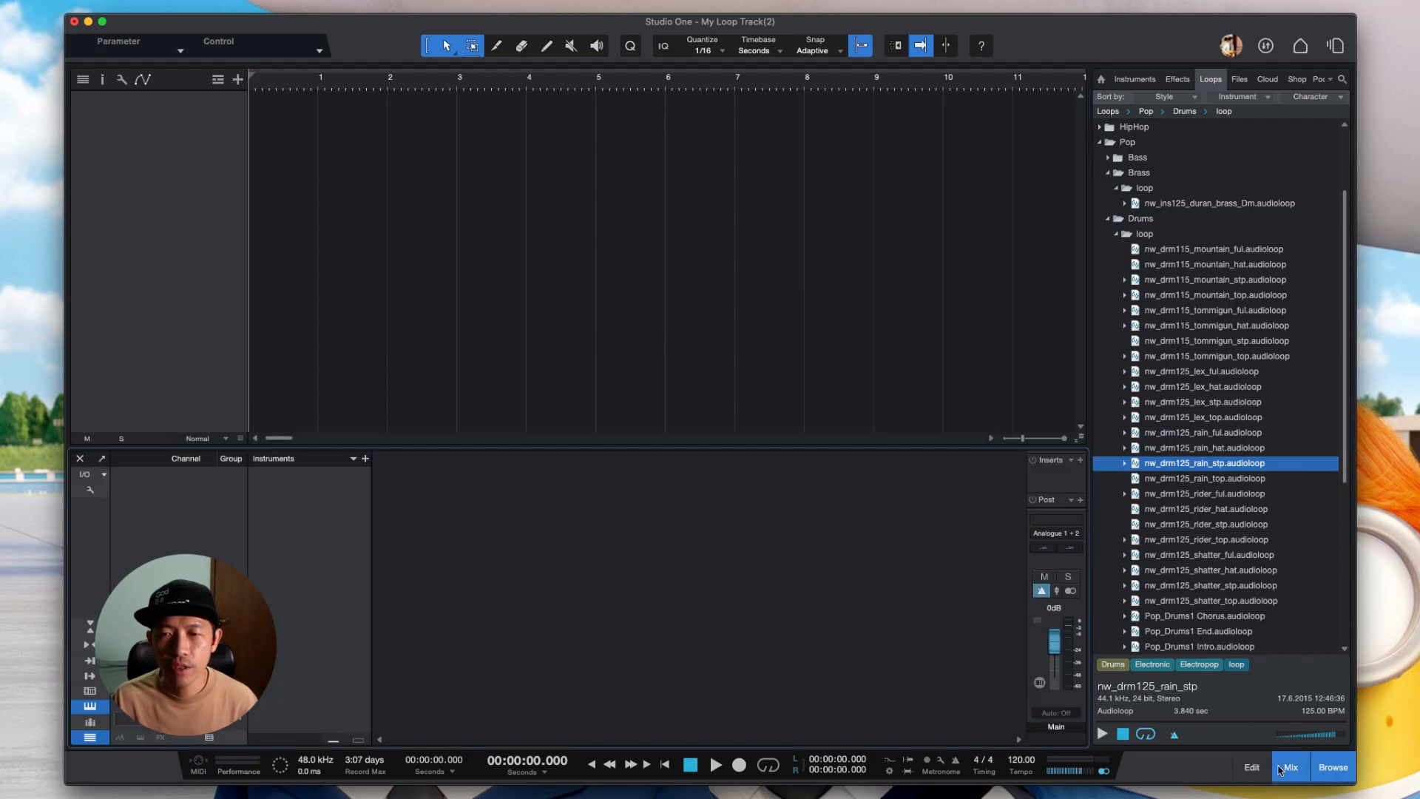
pyautogui.click(1056, 651)
pyautogui.moveTo(1057, 651); pyautogui.dragTo(1066, 676)
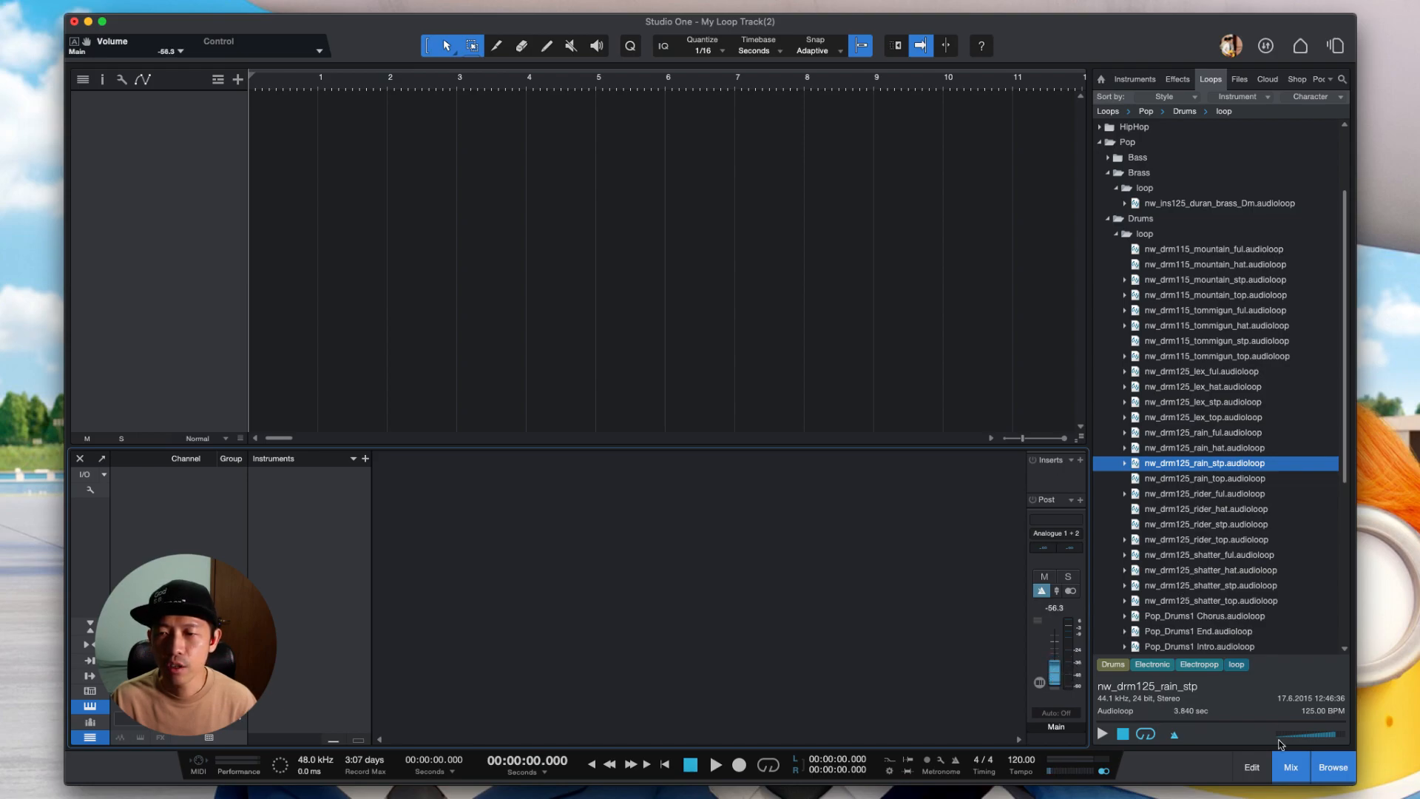
pyautogui.click(1291, 770)
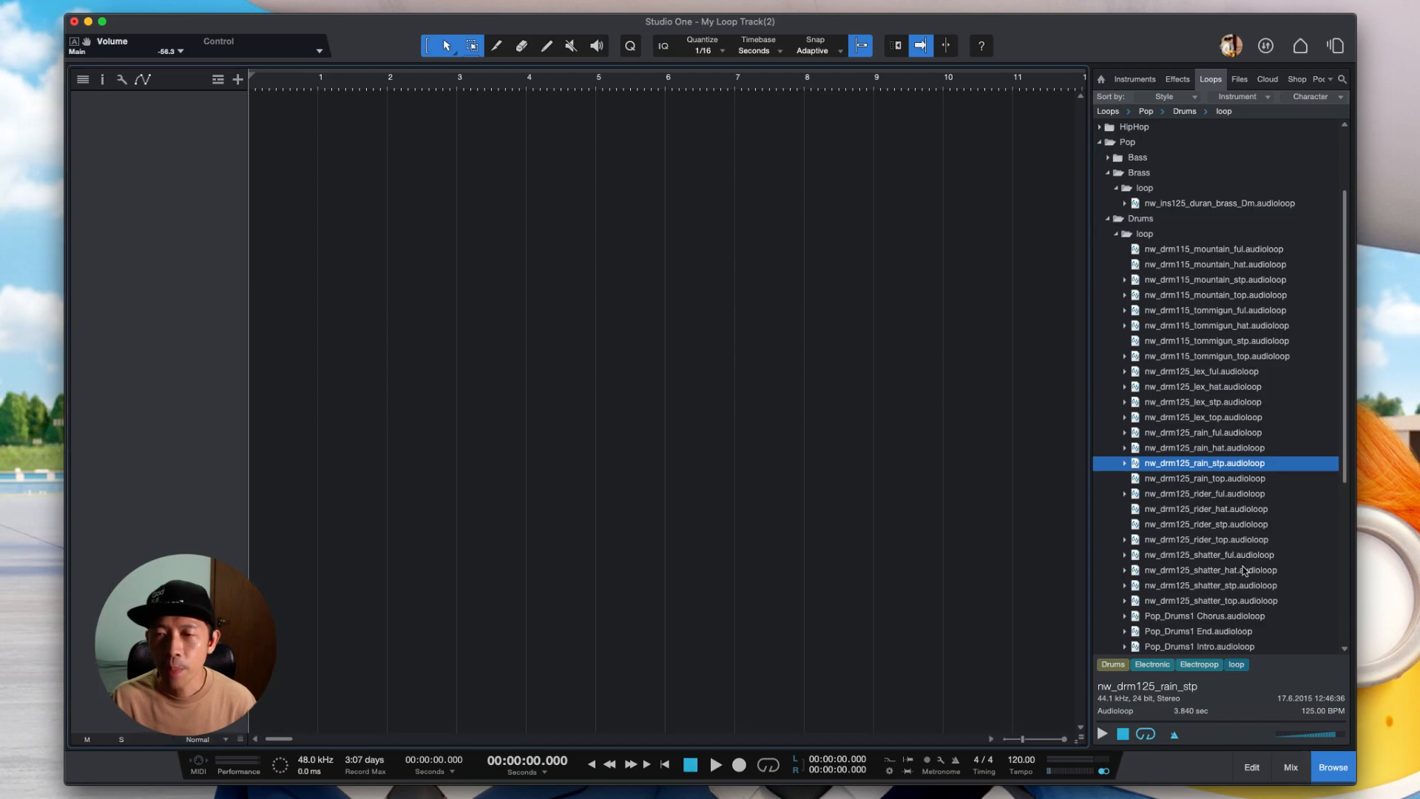
# - Browse the Pop loops, collapse and reopen the Drums folder, and select the nw_drm115_mountain_ful loop
pyautogui.scroll(-5, 1189, 288)
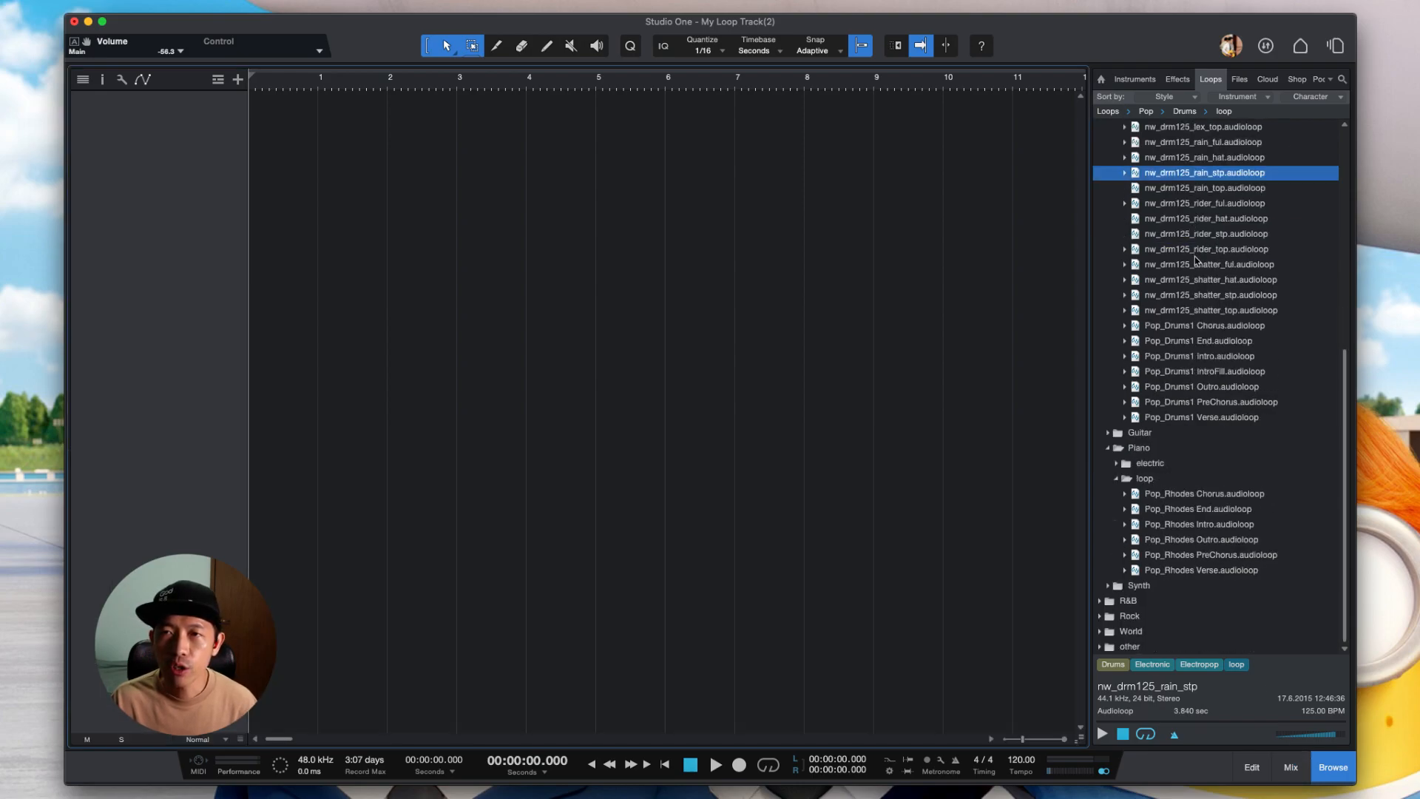
pyautogui.scroll(7, 1196, 258)
pyautogui.click(1109, 328)
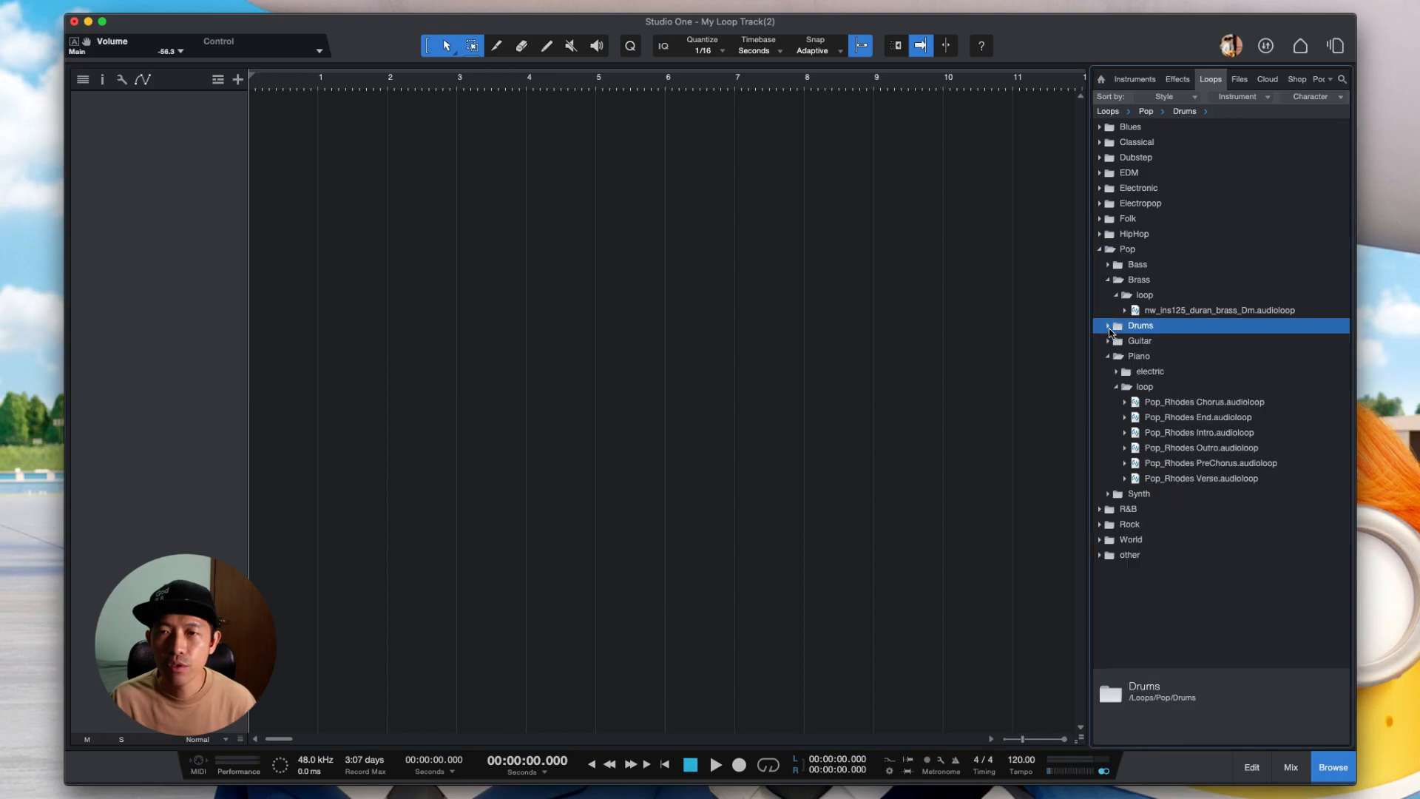
pyautogui.click(1110, 251)
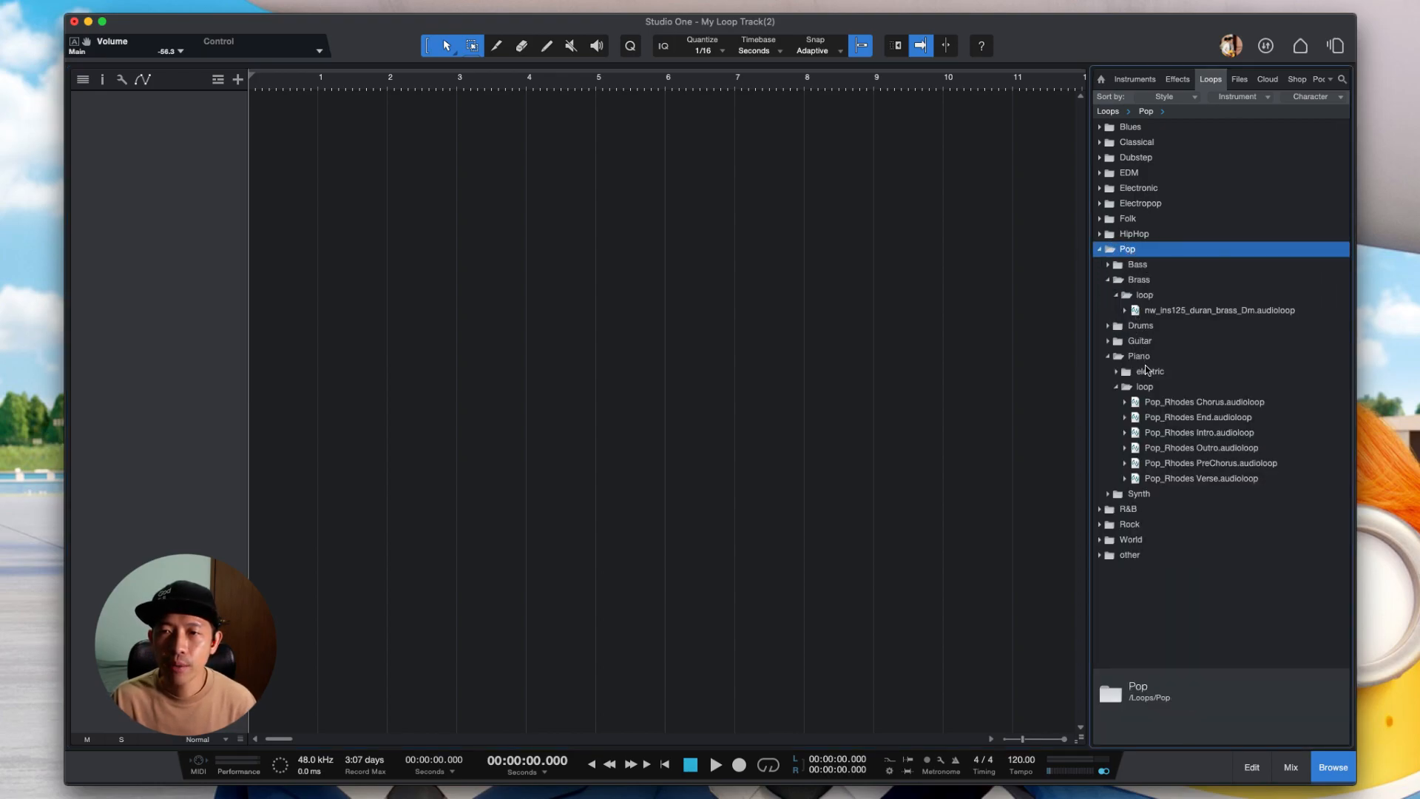
pyautogui.doubleClick(1136, 328)
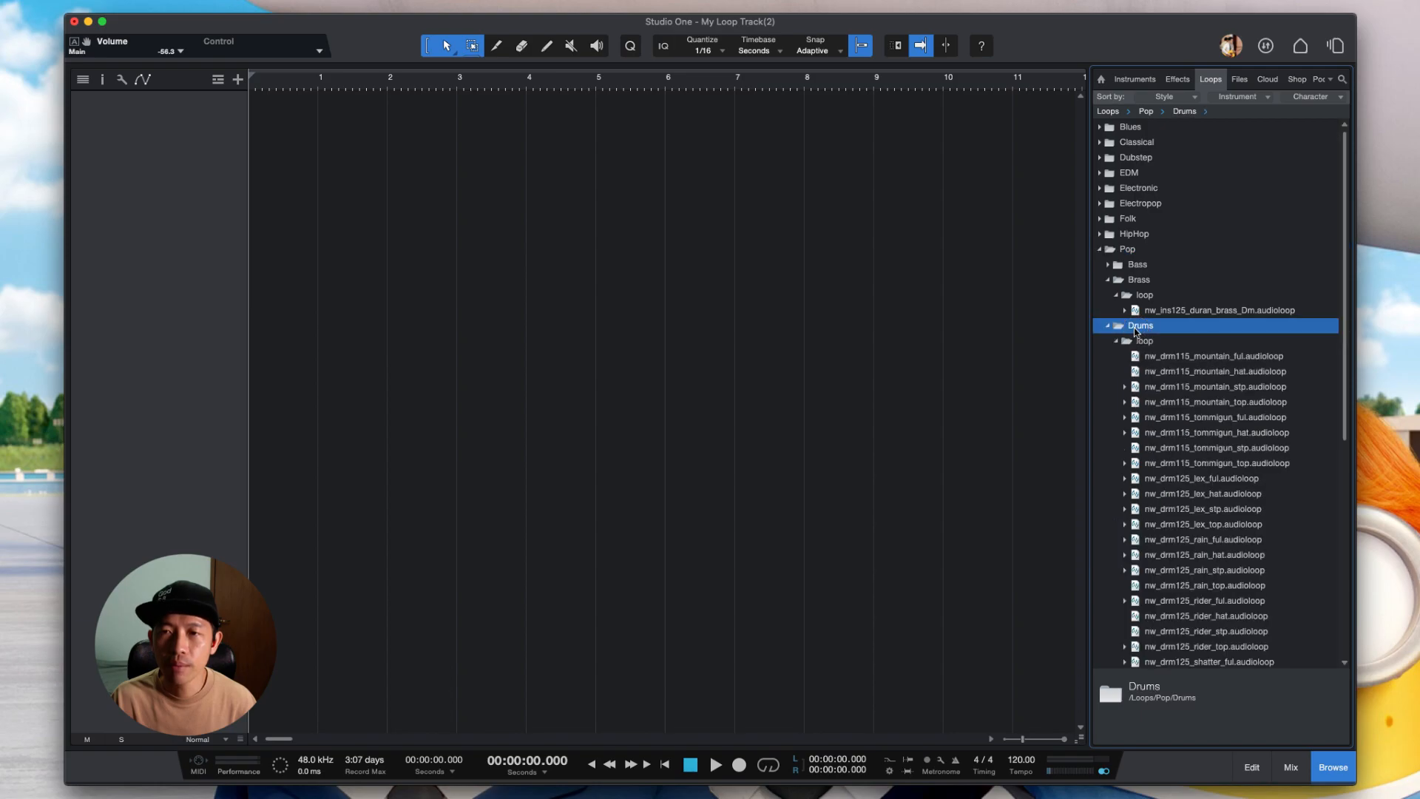
pyautogui.click(1174, 358)
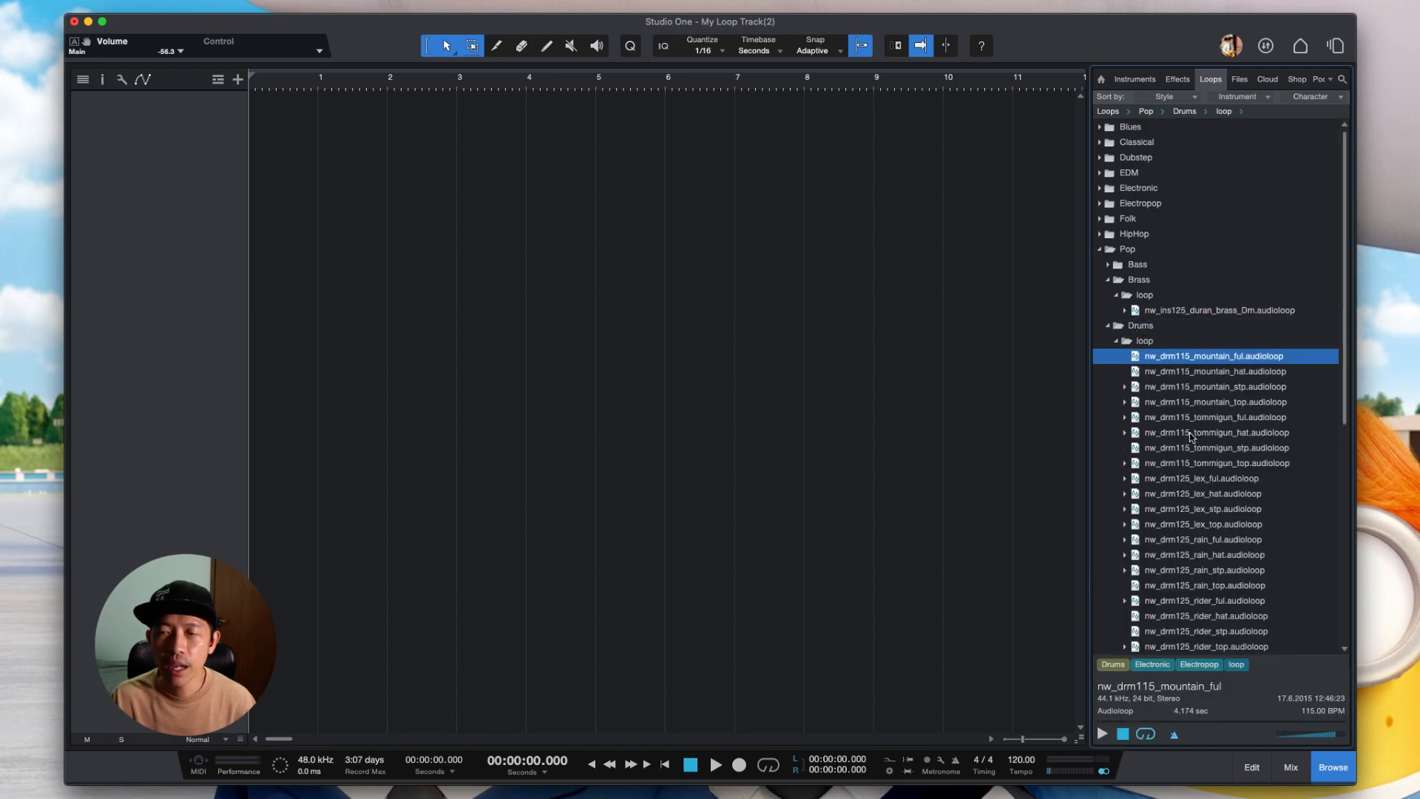
pyautogui.scroll(-3, 1196, 462)
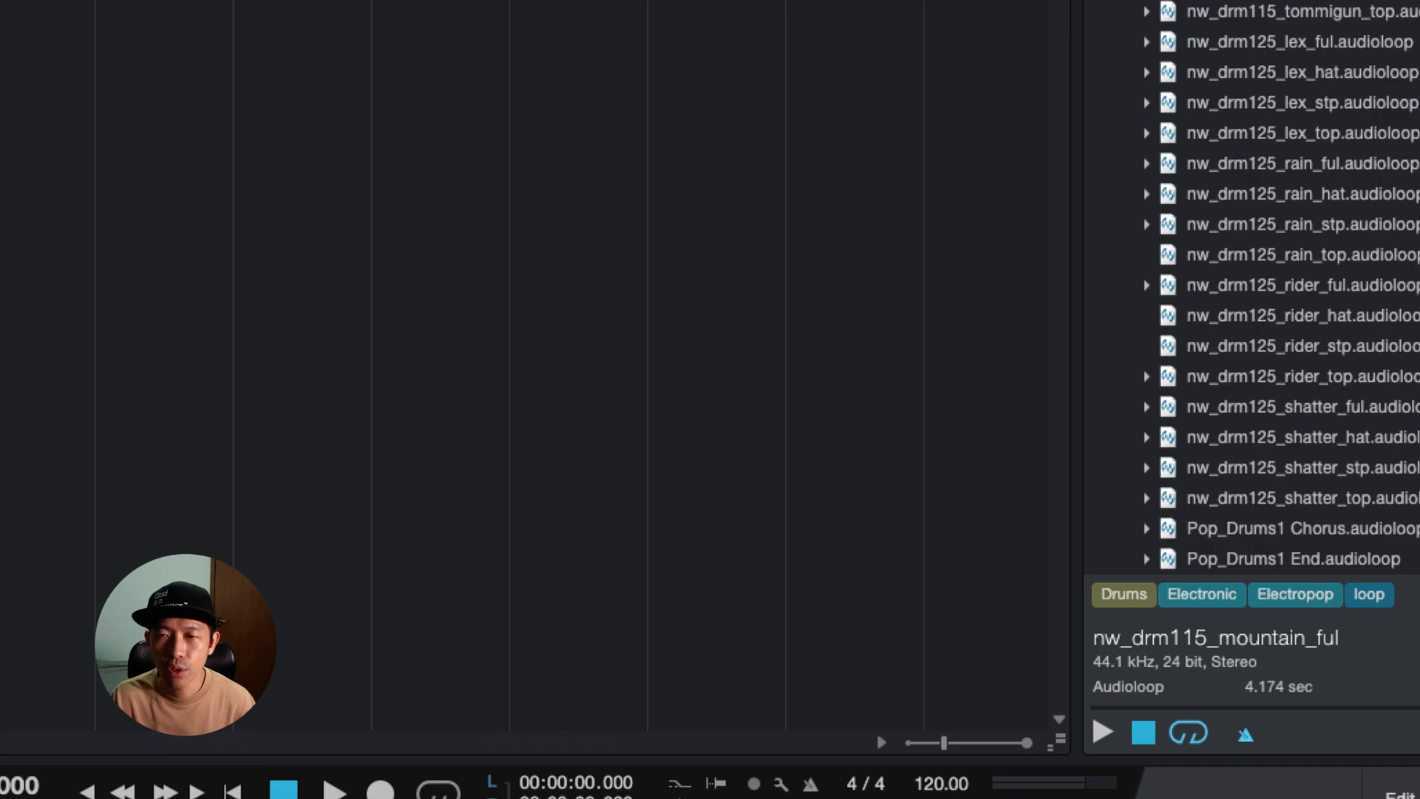
# - Preview the nw_drm115_mountain_ful loop, show the mixer, and set the Main output volume to about -36.4 dB
pyautogui.click(1103, 734)
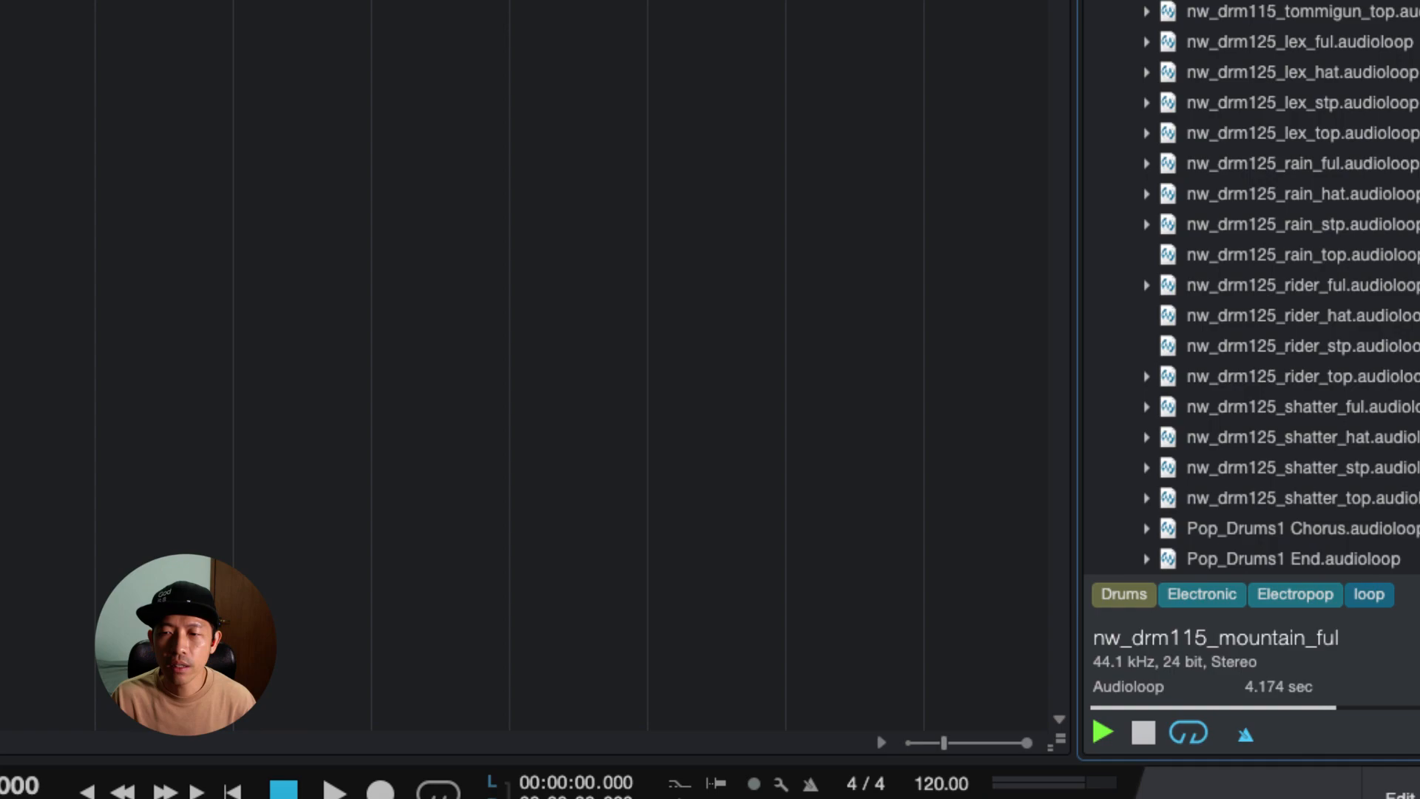
pyautogui.press('F3')
pyautogui.moveTo(1009, 613); pyautogui.dragTo(1024, 603)
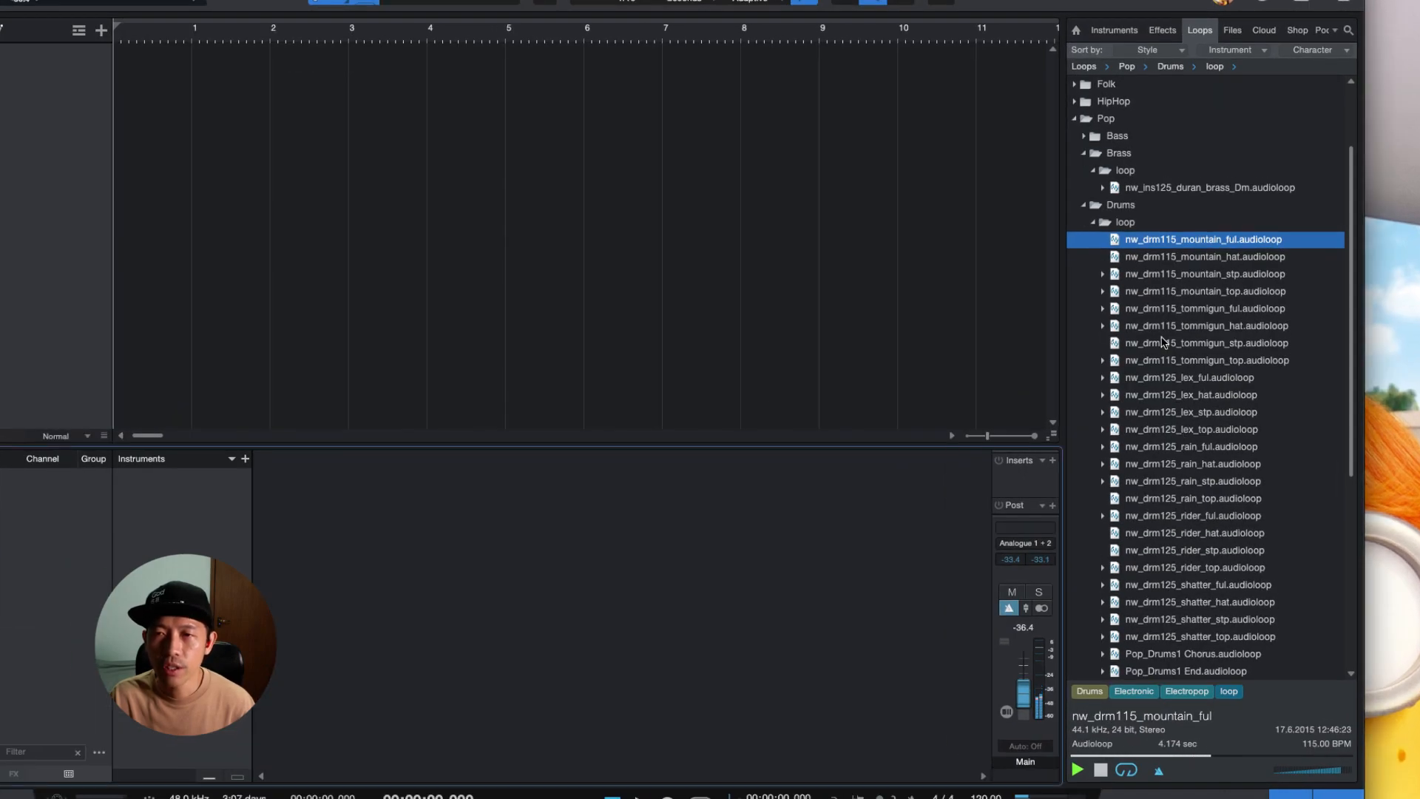
# - Audition the drum loops nw_drm115_tommigun_ful, nw_drm115_mountain_stp and nw_drm125_rain_top
pyautogui.click(1167, 310)
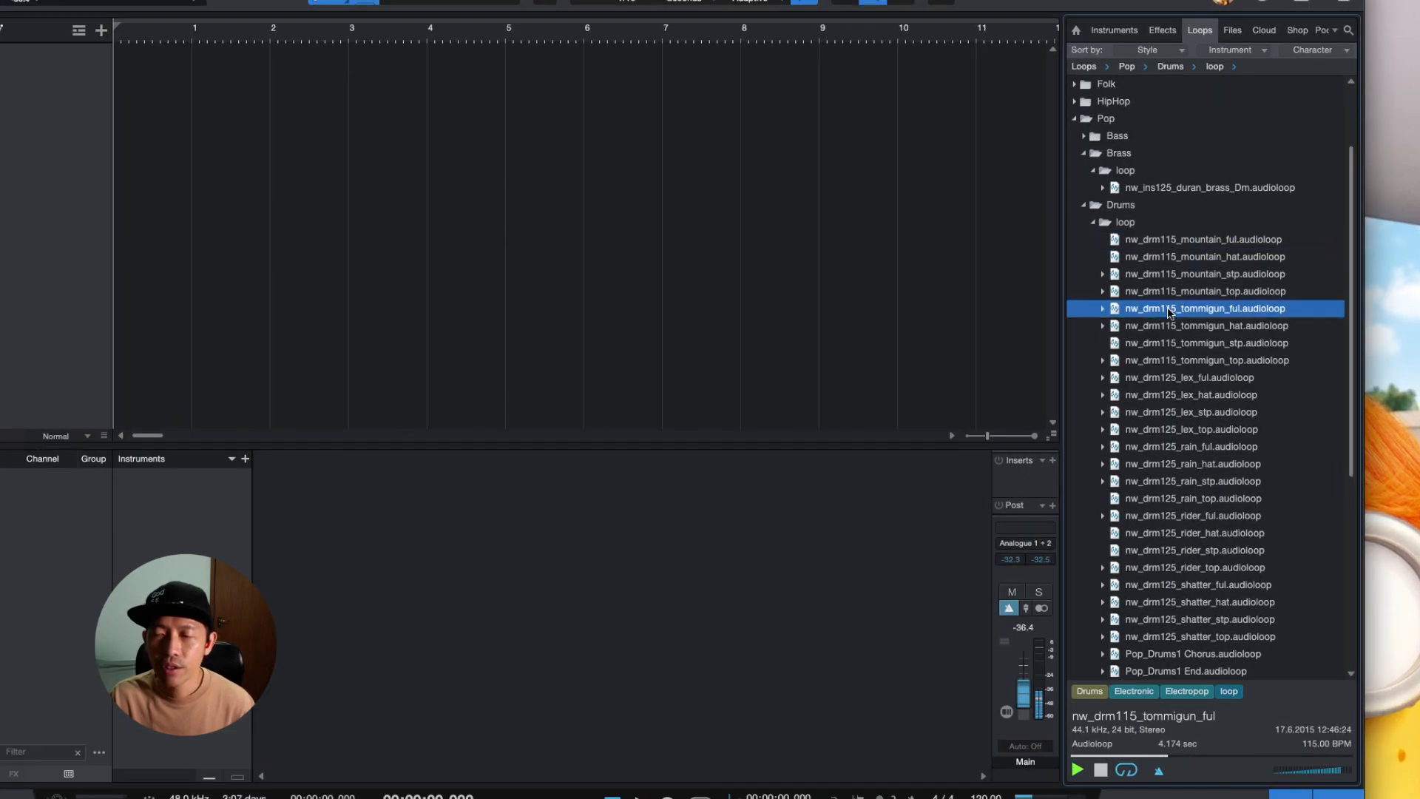
pyautogui.click(1169, 276)
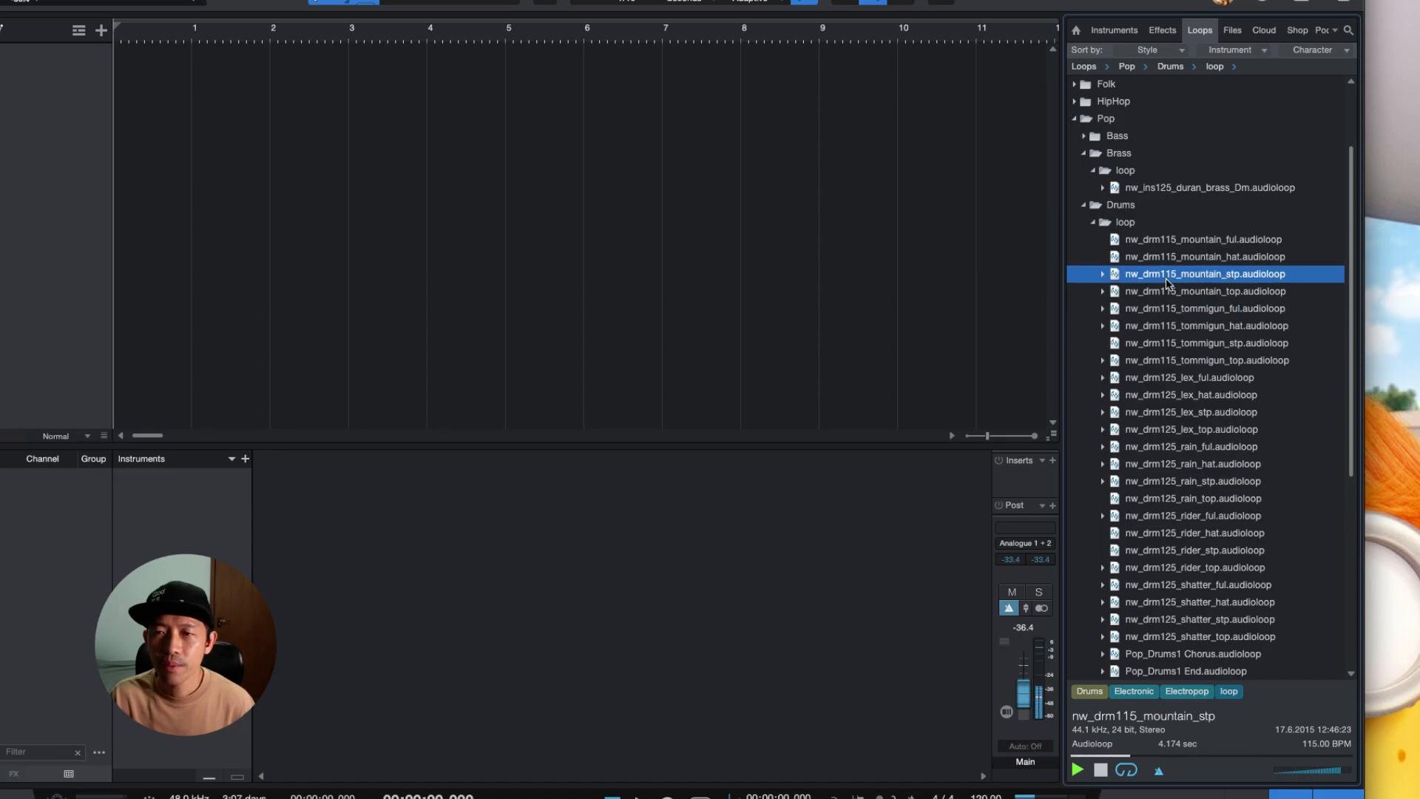
pyautogui.click(1168, 500)
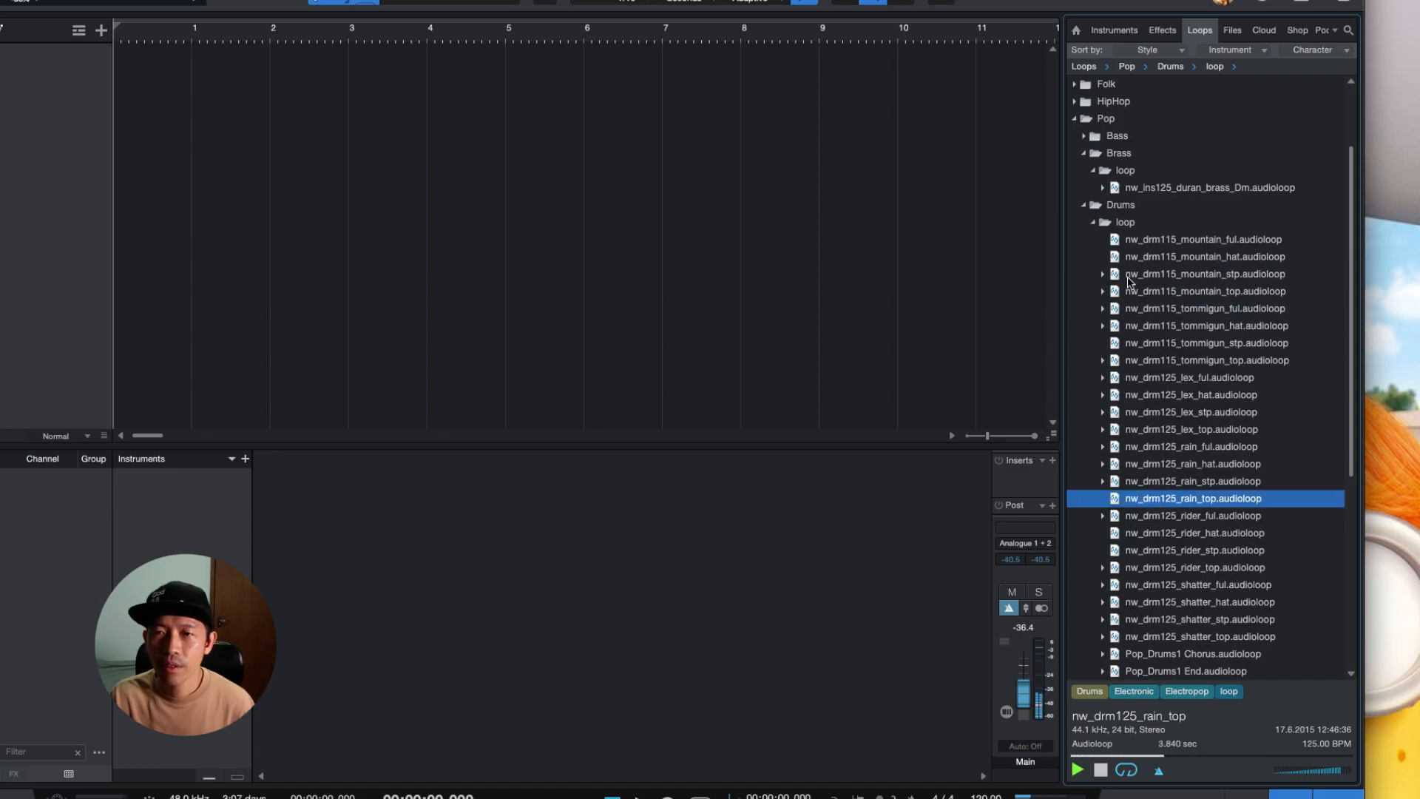
# - Collapse the drum loops, preview Pop_Rhodes PreChorus while raising the Main output volume to about -23.4 dB, and stop playback
pyautogui.click(1098, 224)
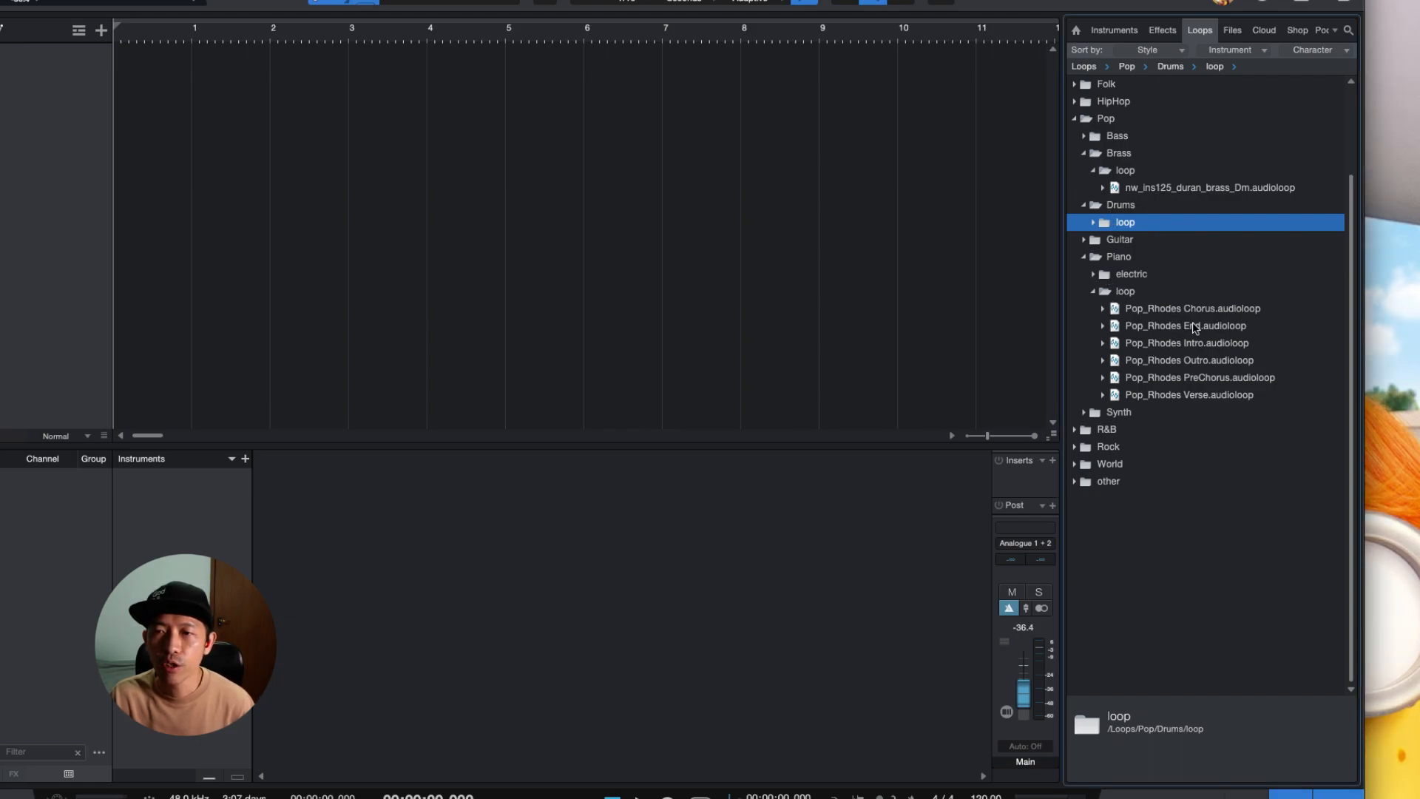
pyautogui.click(1140, 381)
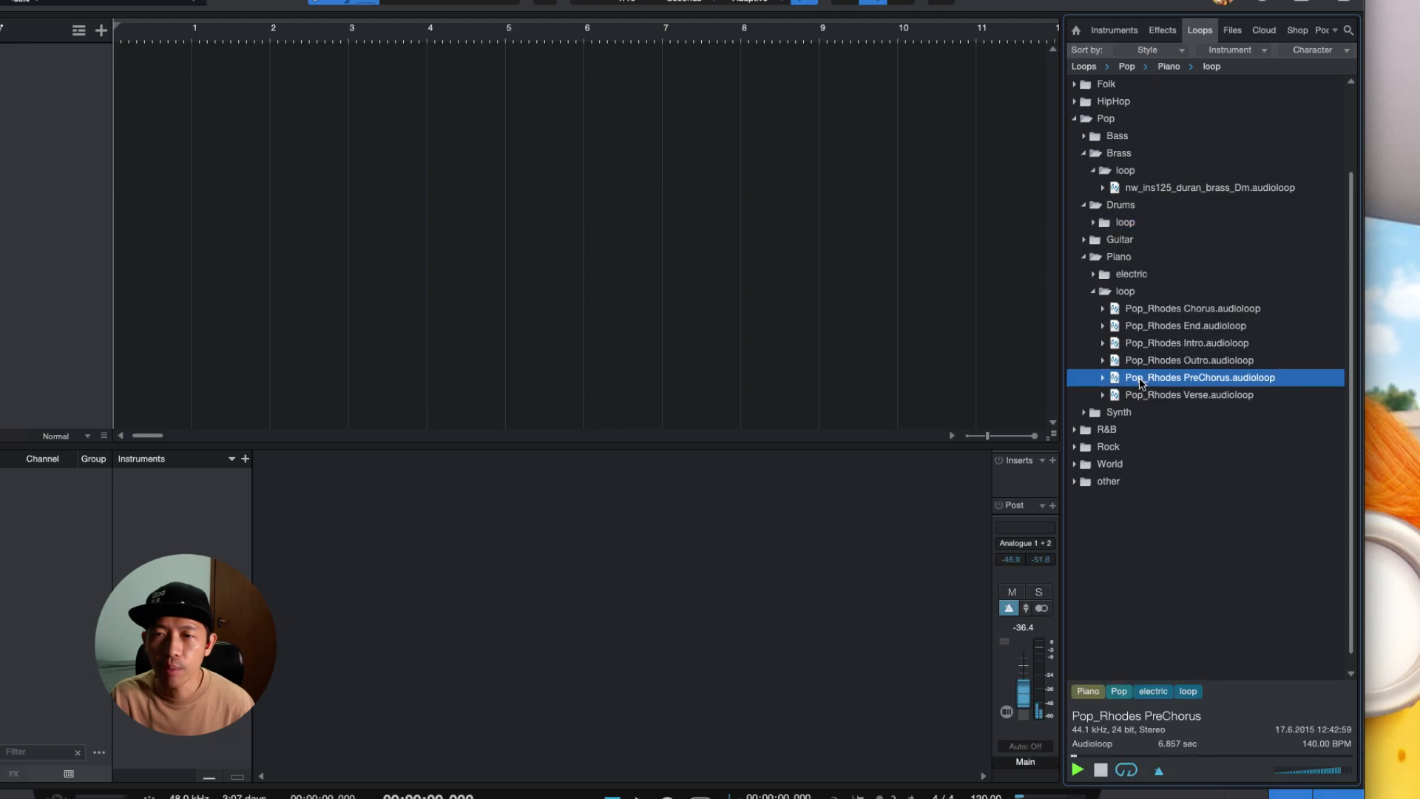
pyautogui.moveTo(1024, 698); pyautogui.dragTo(1027, 690)
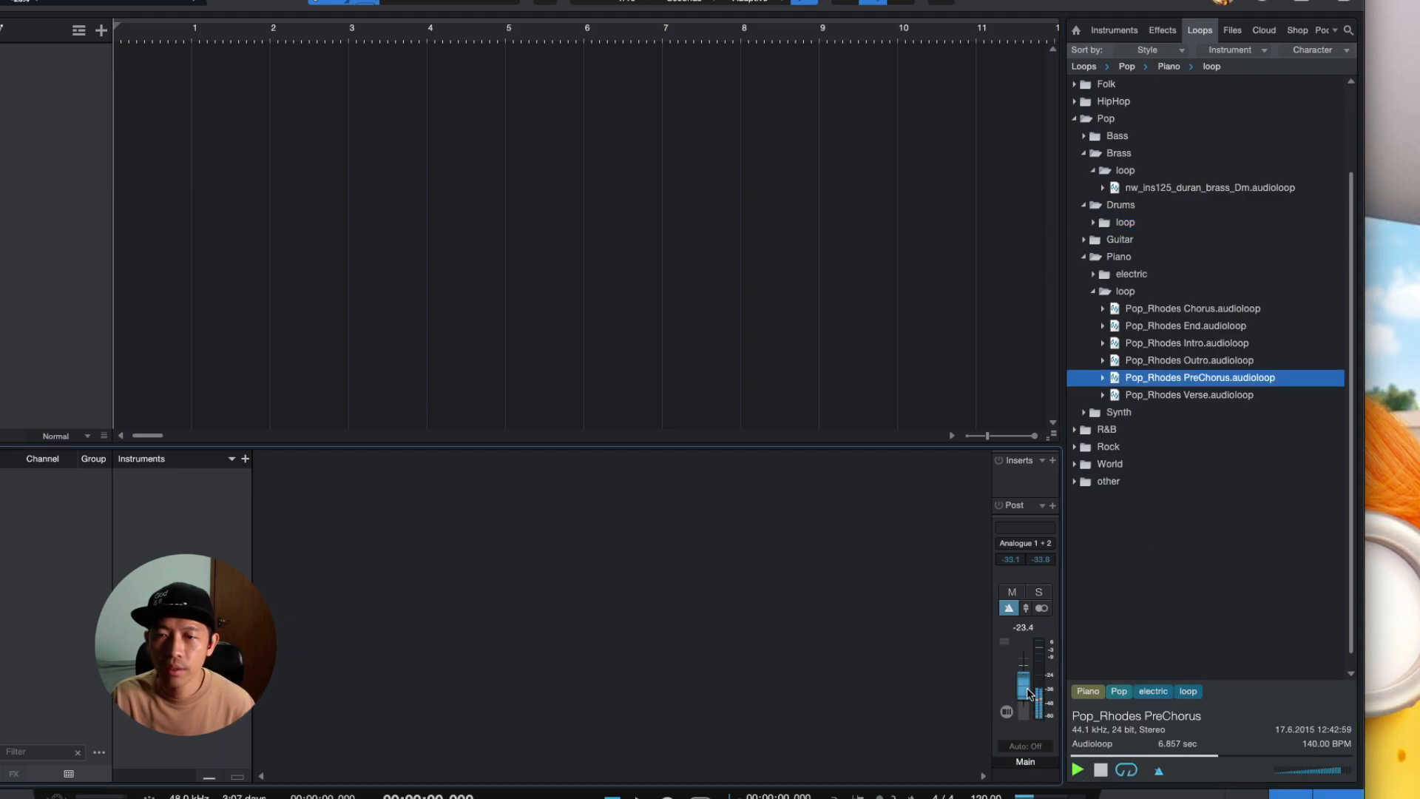
pyautogui.click(1100, 770)
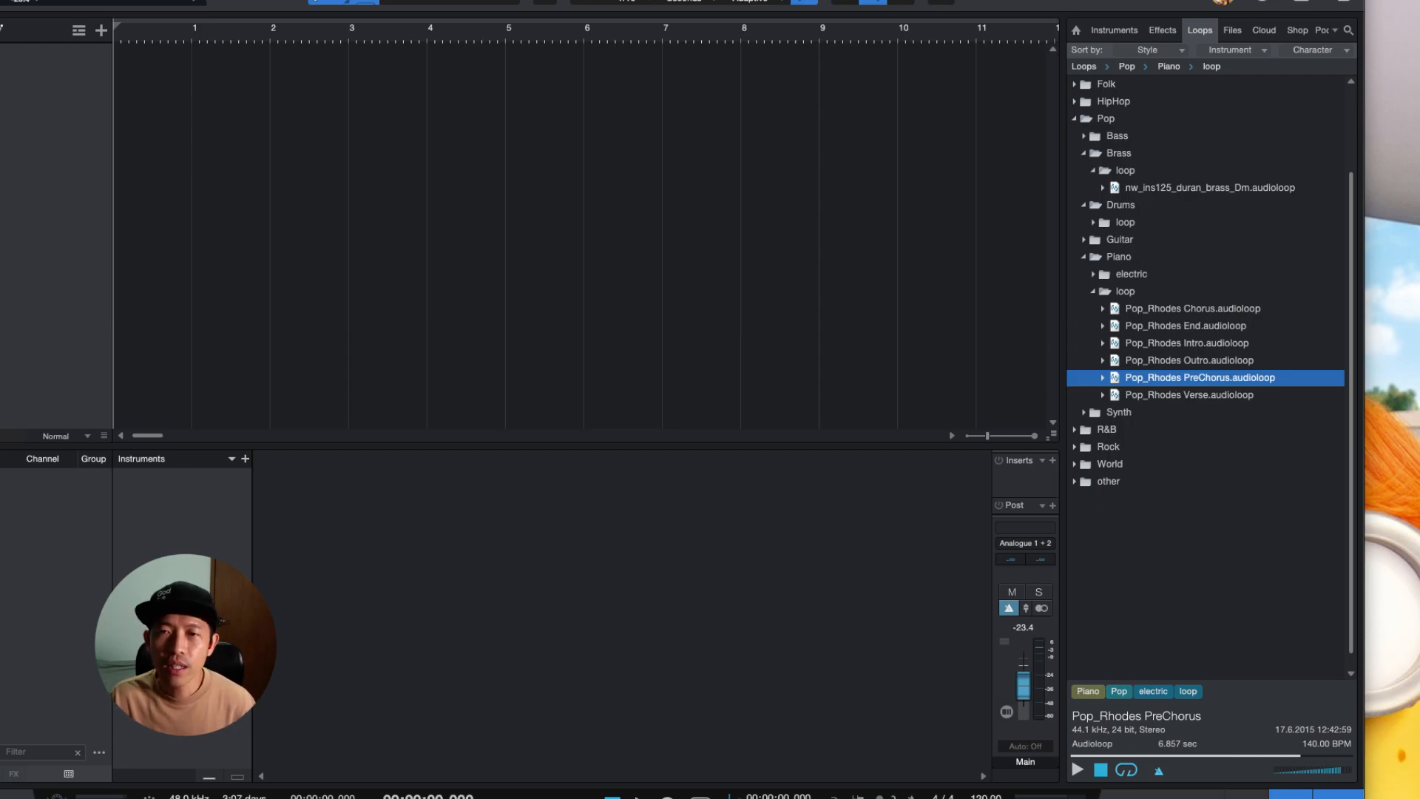
# - Expand the Pop drum loops folder again and select its first loop, nw_drm115_mountain_ful
pyautogui.click(1093, 222)
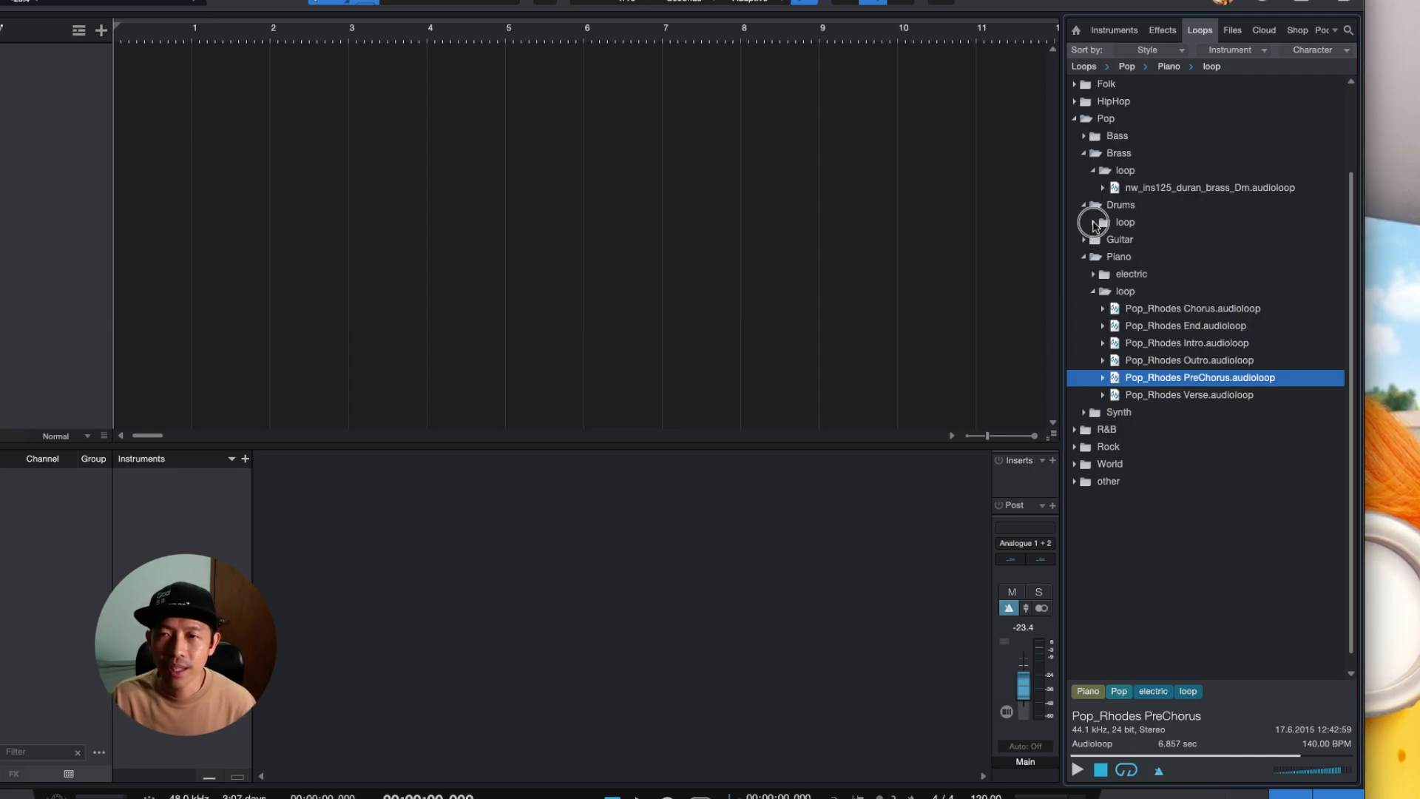
pyautogui.click(1184, 244)
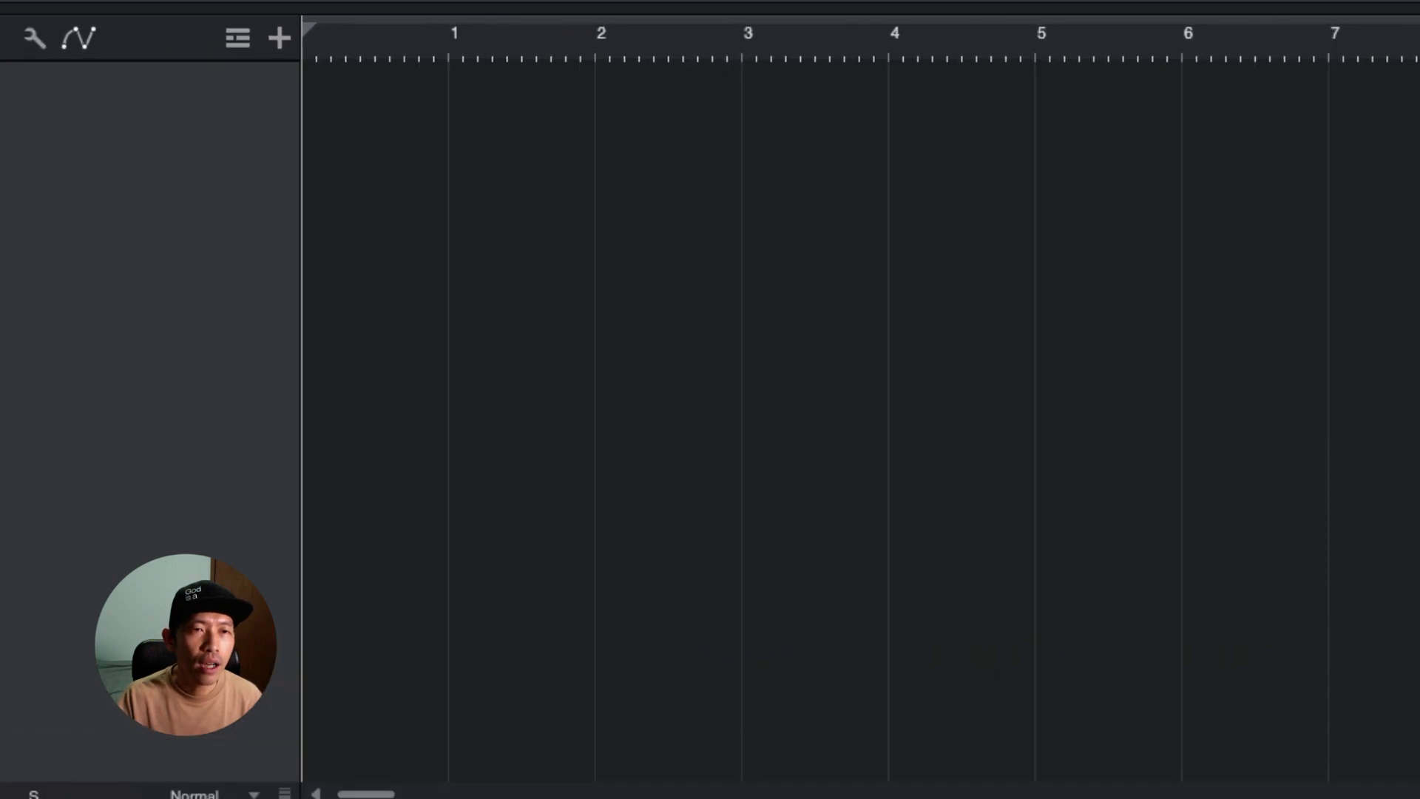
# - Show the Arranger track above the arrangement and activate it for adding song sections
pyautogui.click(238, 38)
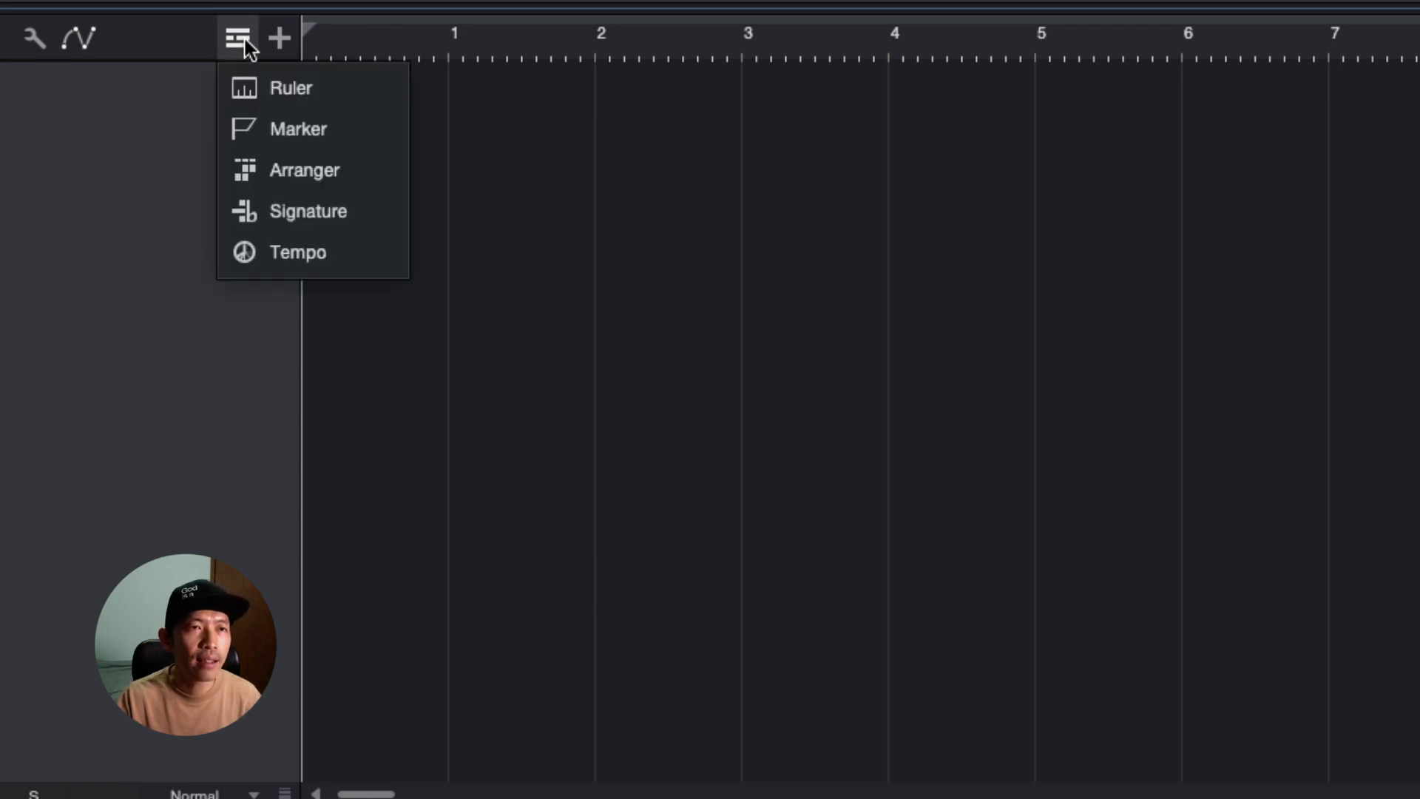
pyautogui.click(306, 179)
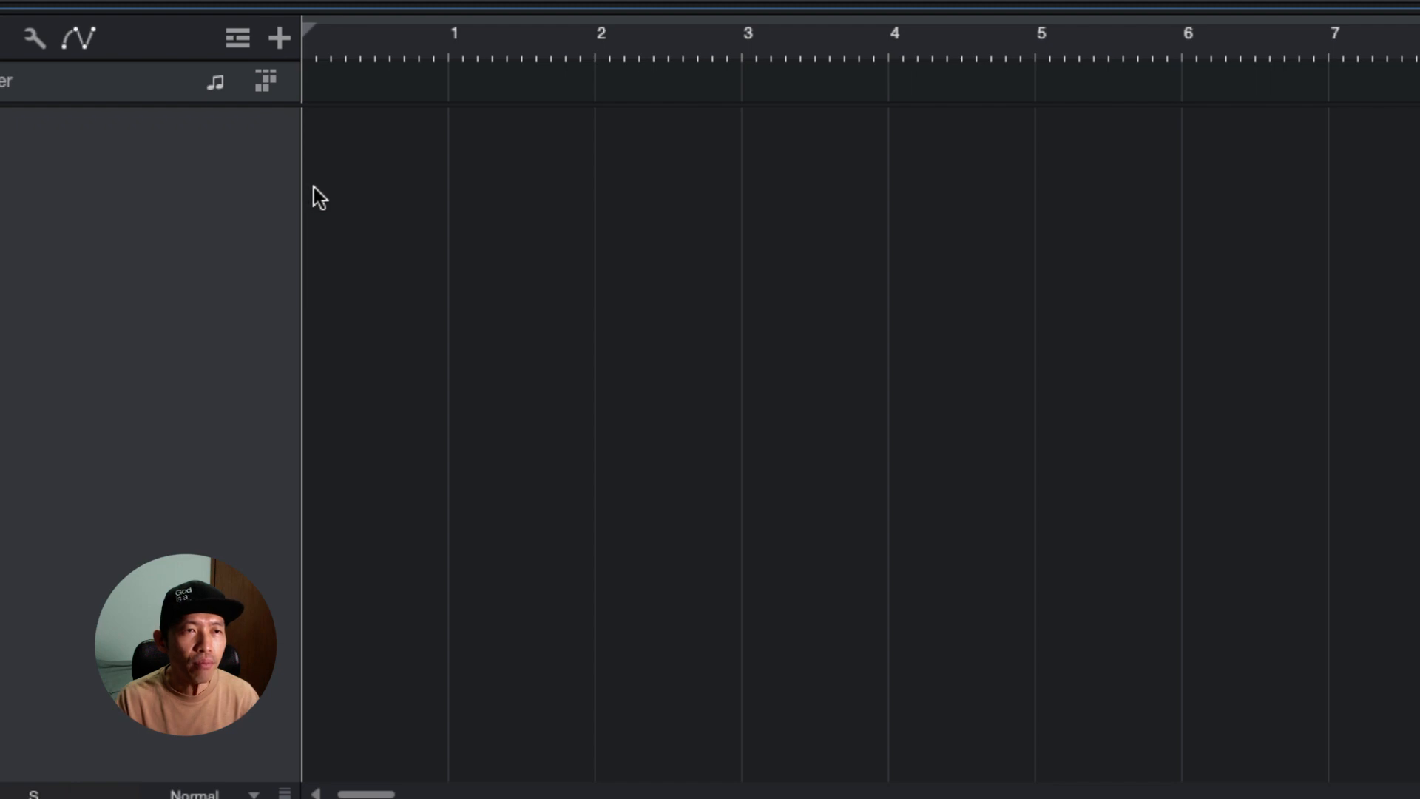
pyautogui.click(267, 80)
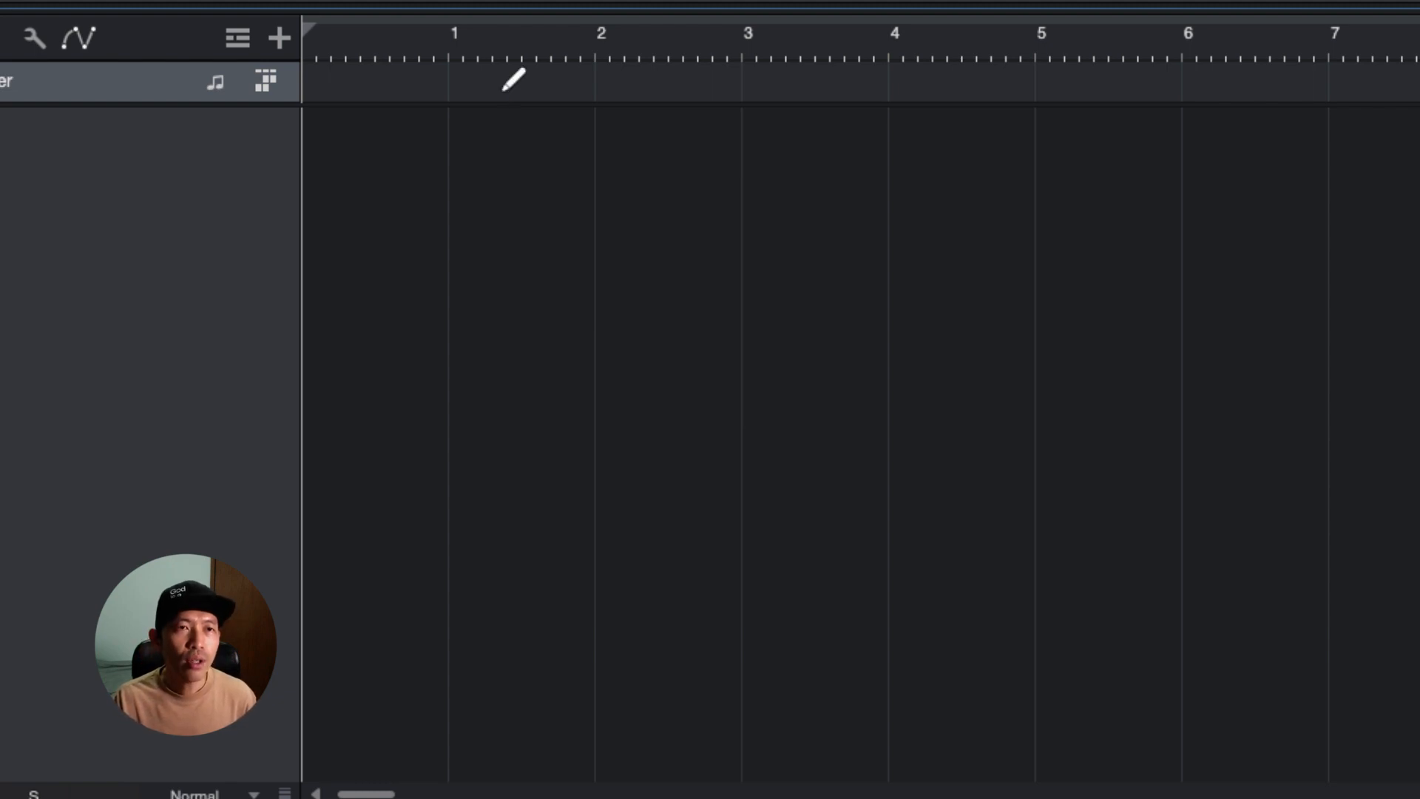
# - Draw an arranger section on the Arranger track spanning from 2 to 4 on the timeline
pyautogui.press('5')
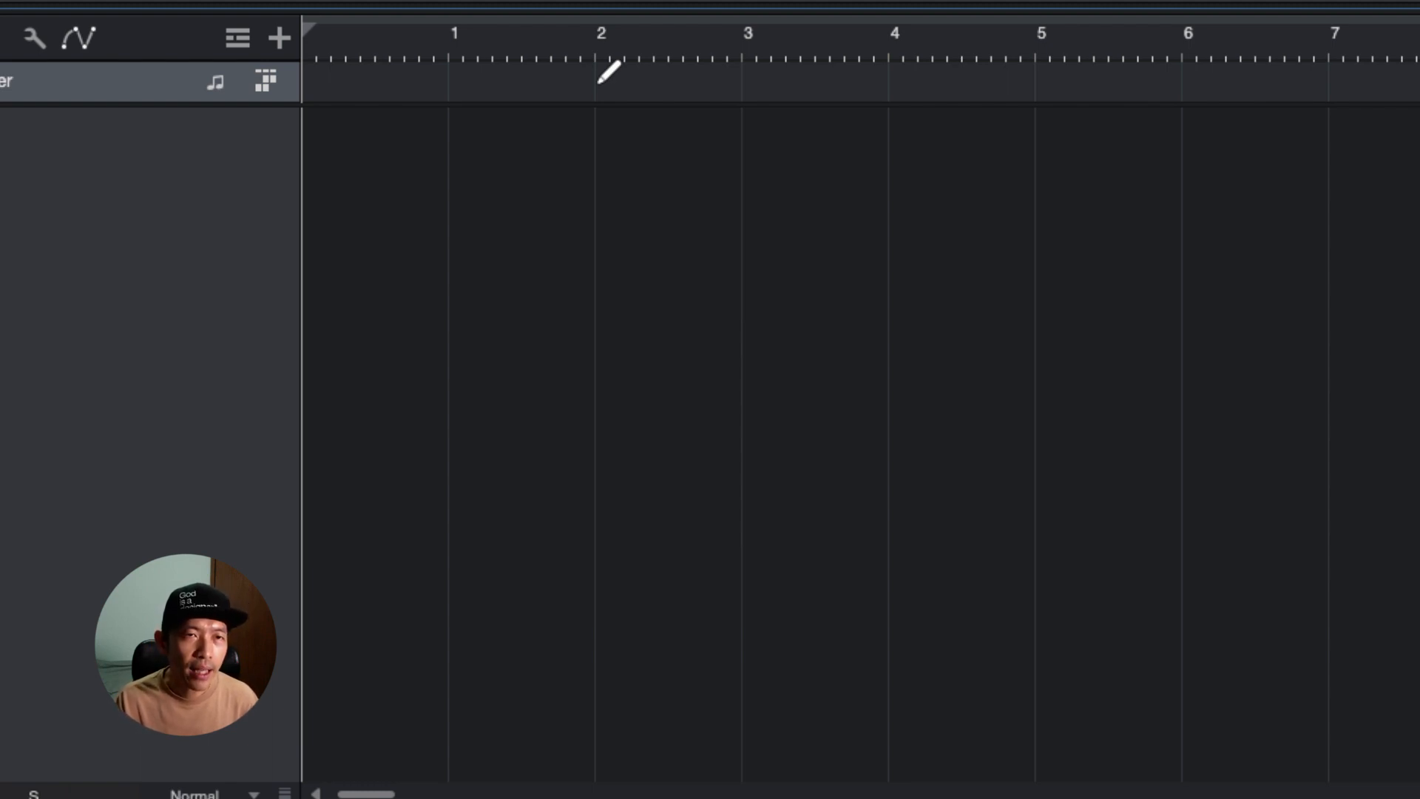
pyautogui.press('5')
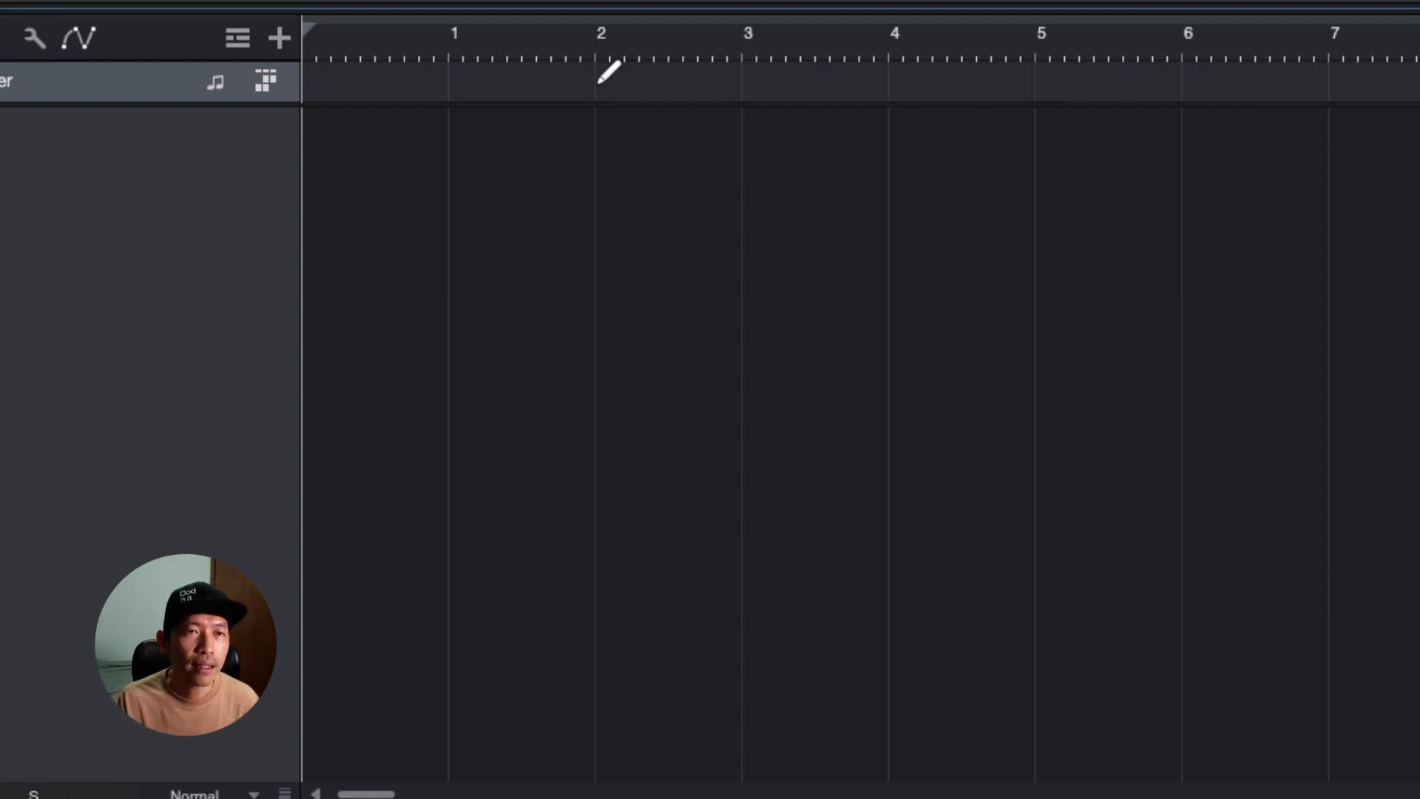
pyautogui.click(598, 81)
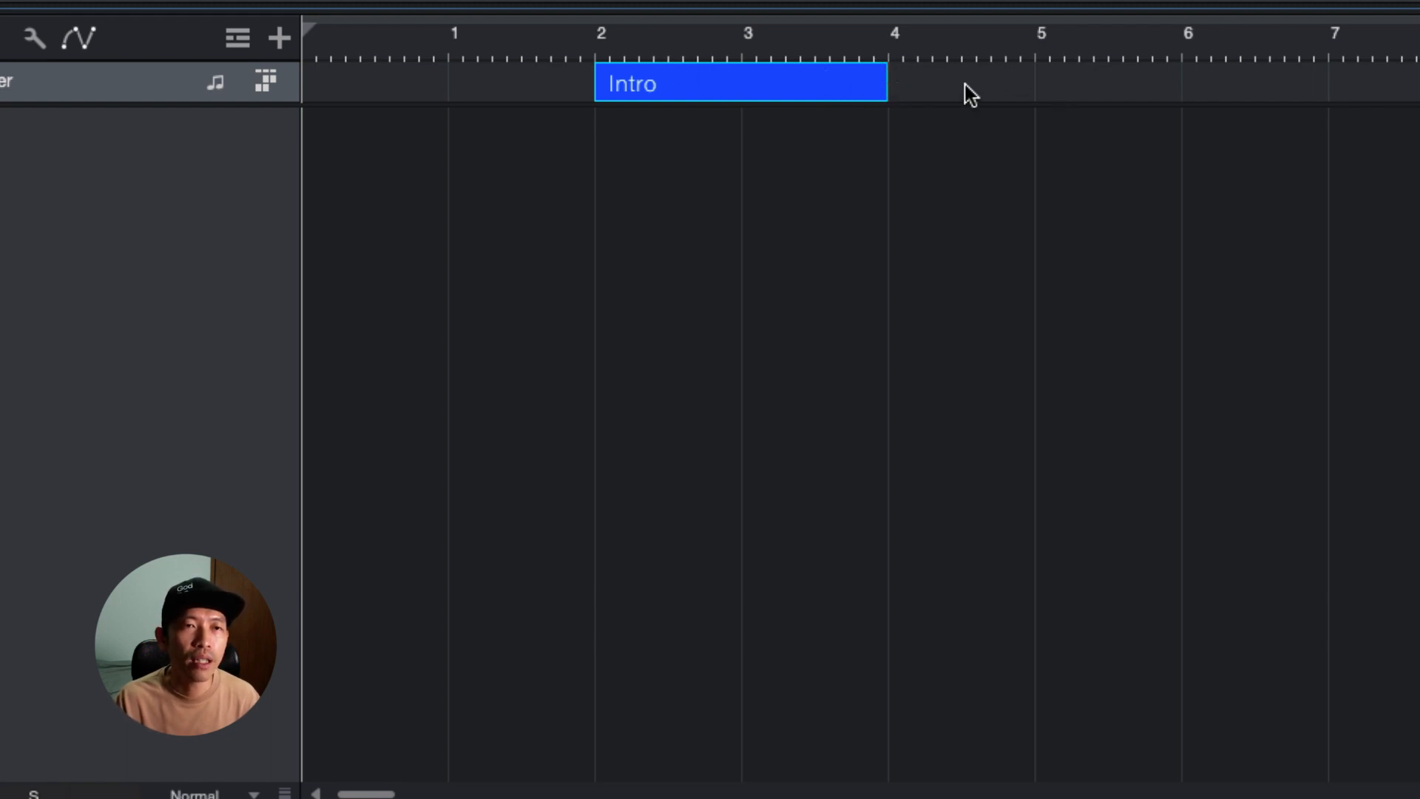
# - Extend the Intro section on the Arranger track so that it ends at 6 on the timeline
pyautogui.moveTo(890, 89); pyautogui.dragTo(1182, 88)
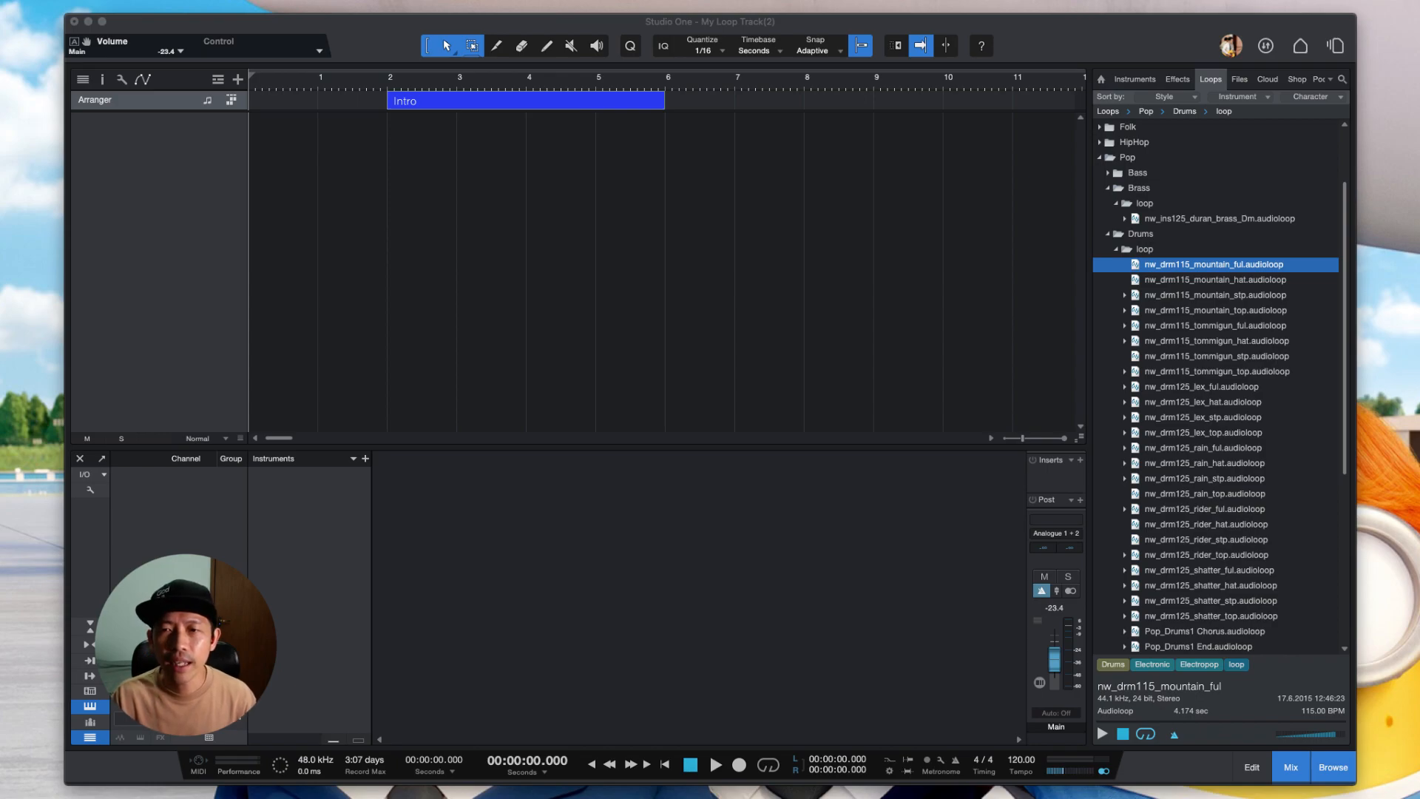
# - Preview the nw_drm115_mountain_ful drum loop and place it in the arrangement at 2, under the Intro section
pyautogui.click(1182, 277)
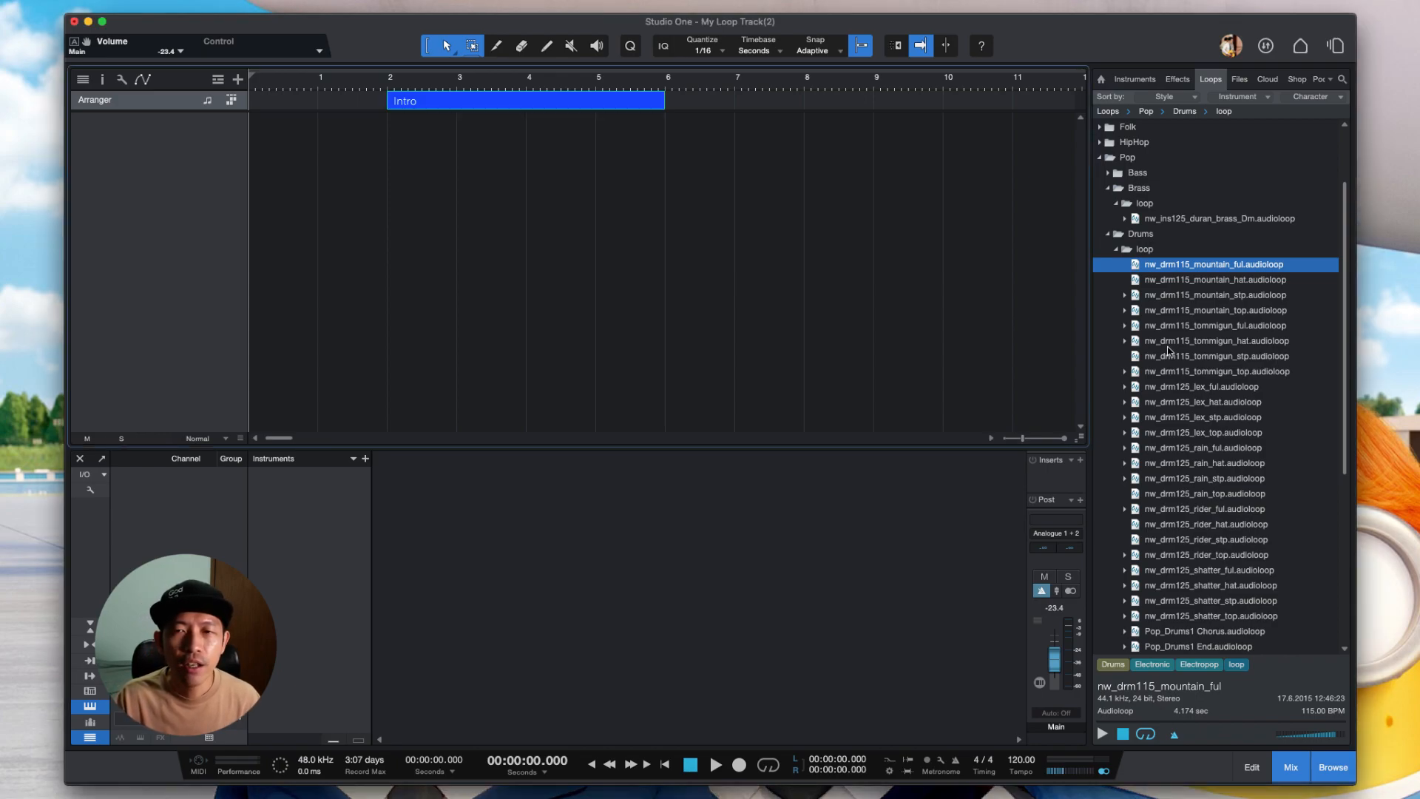
pyautogui.click(1103, 735)
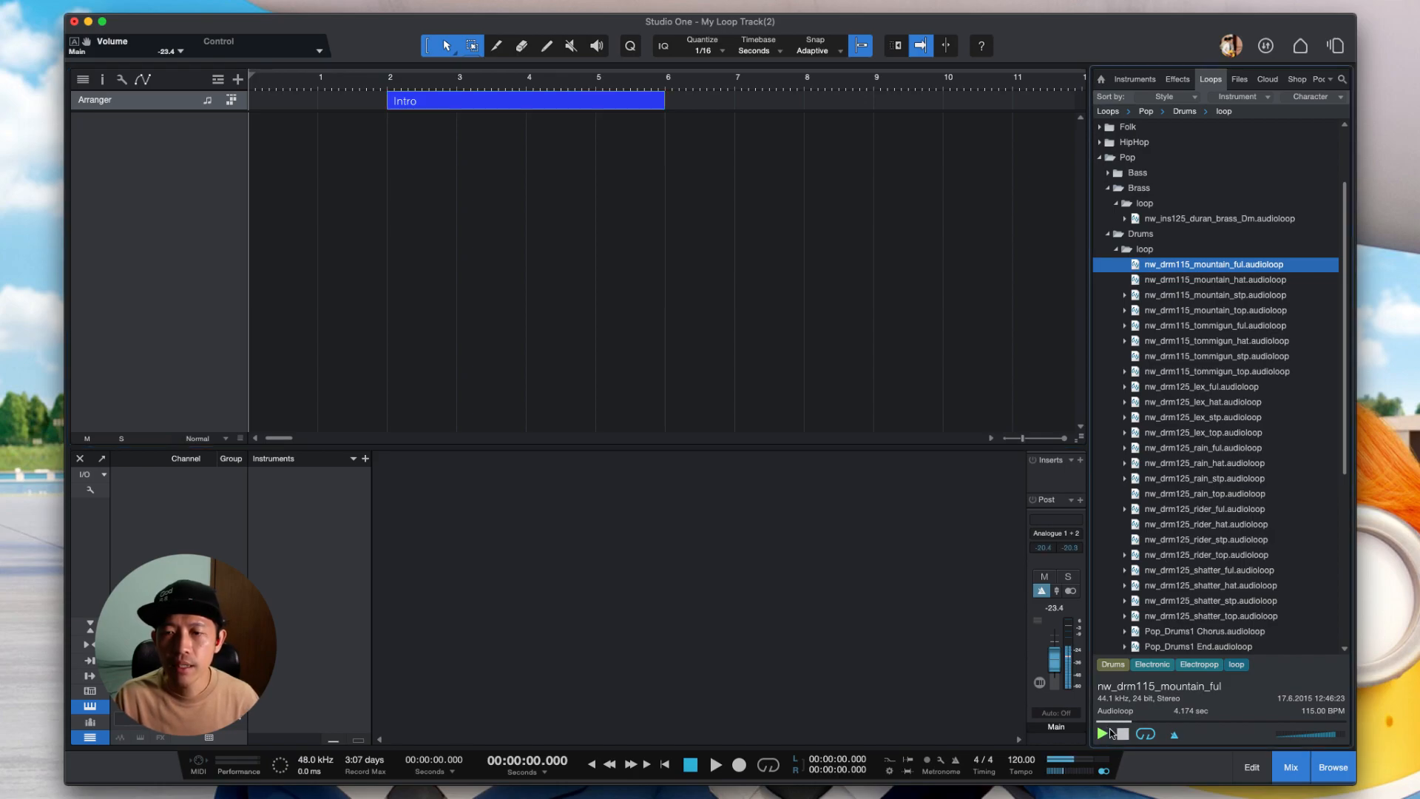
pyautogui.click(1123, 735)
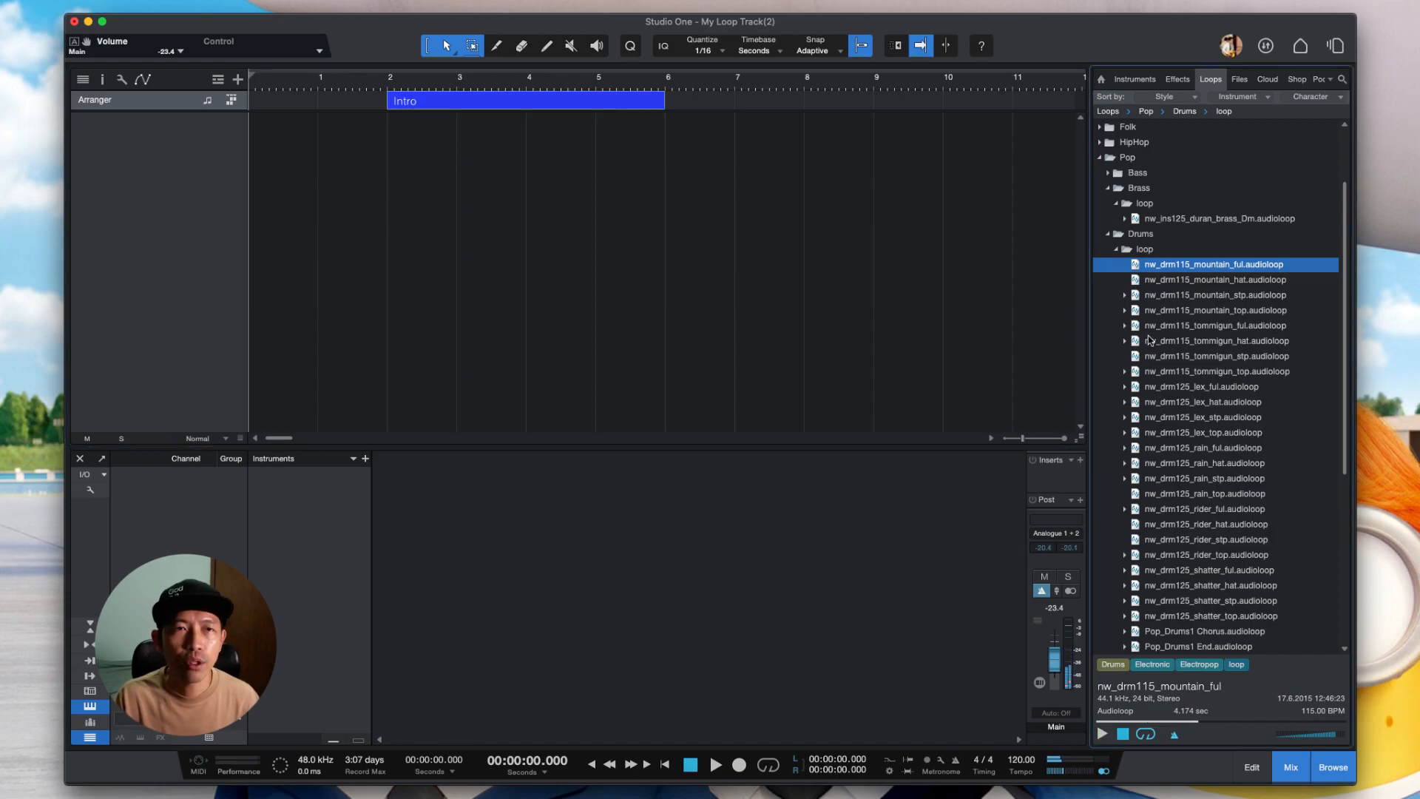
pyautogui.moveTo(1185, 270); pyautogui.dragTo(414, 118)
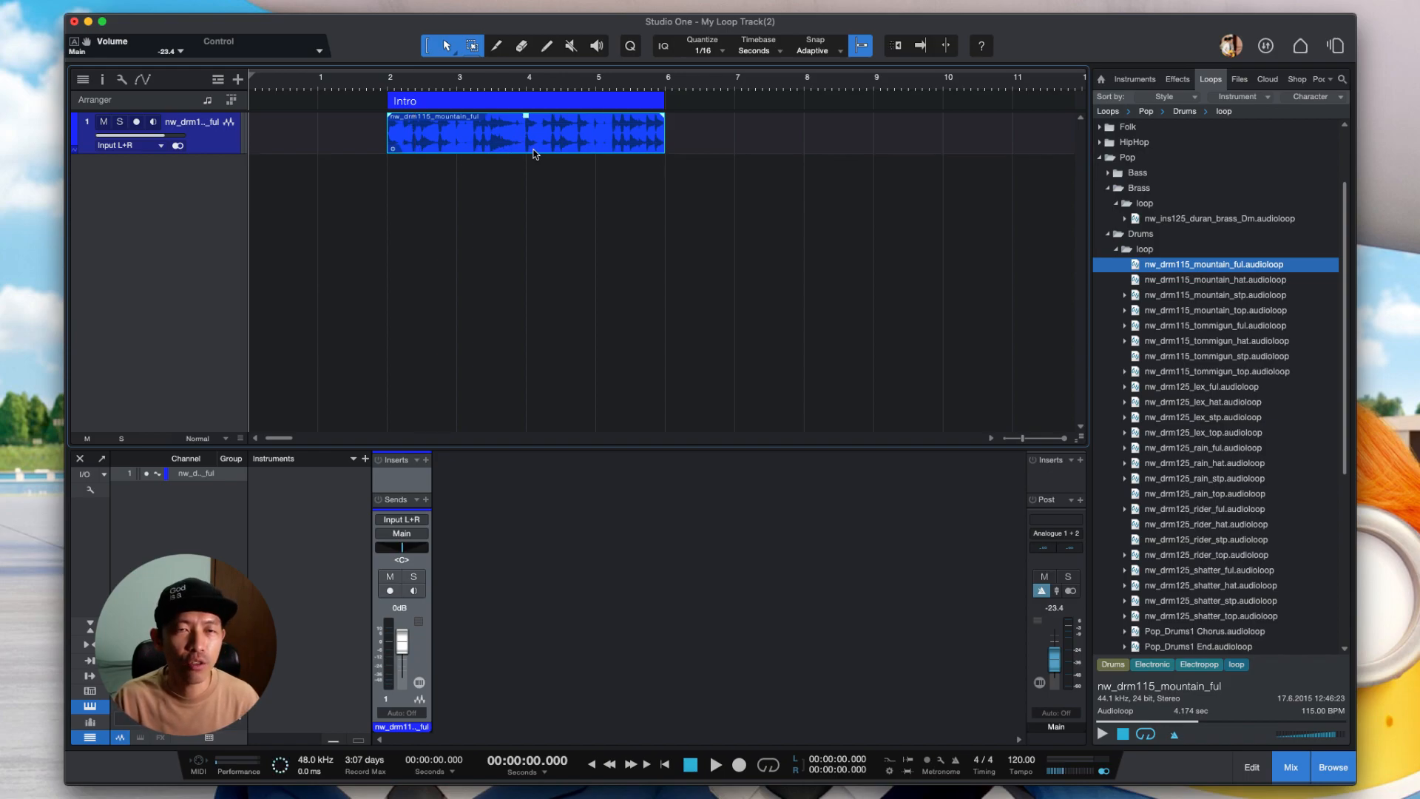
# - Play the song from just before the Intro section through the end of its drum loop and stop playback
pyautogui.click(378, 87)
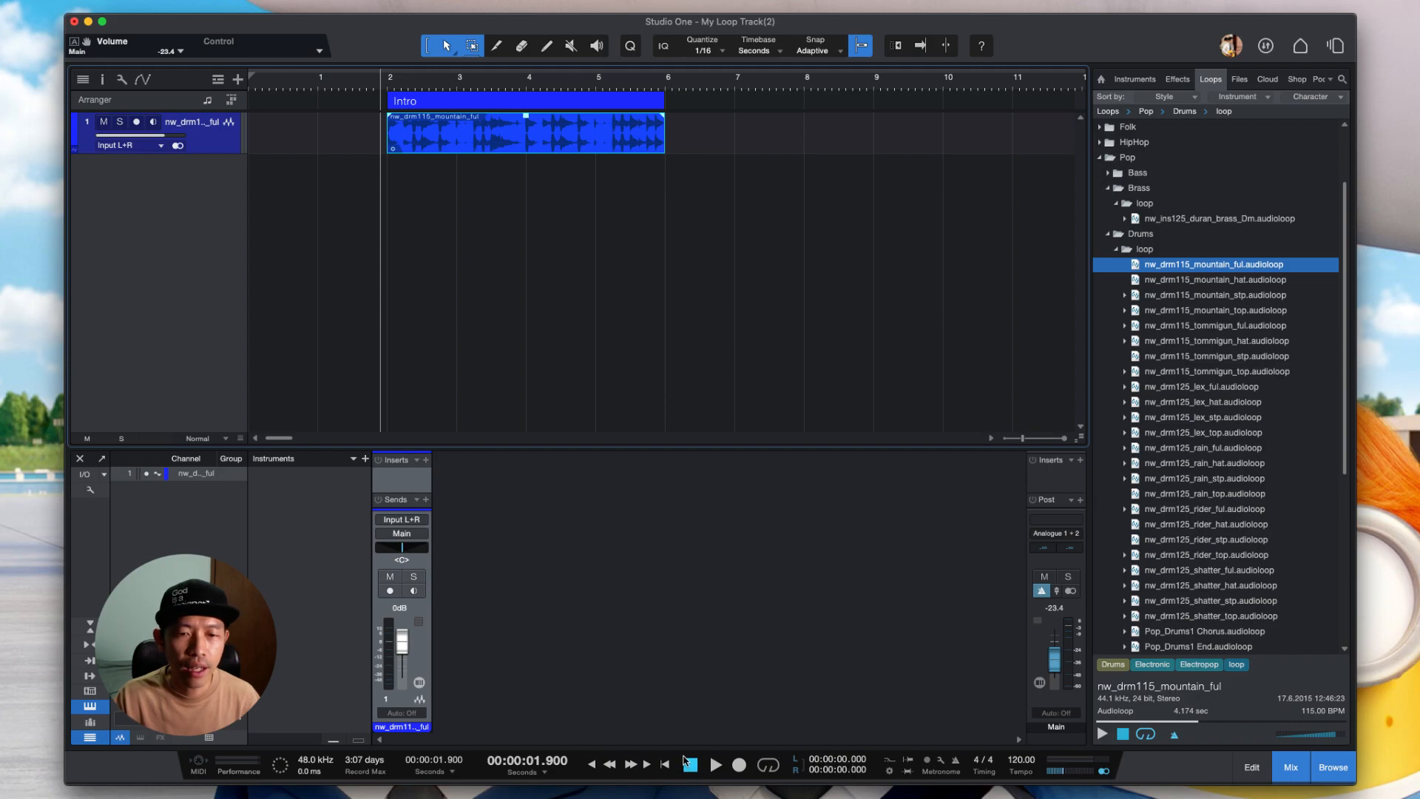
pyautogui.click(715, 764)
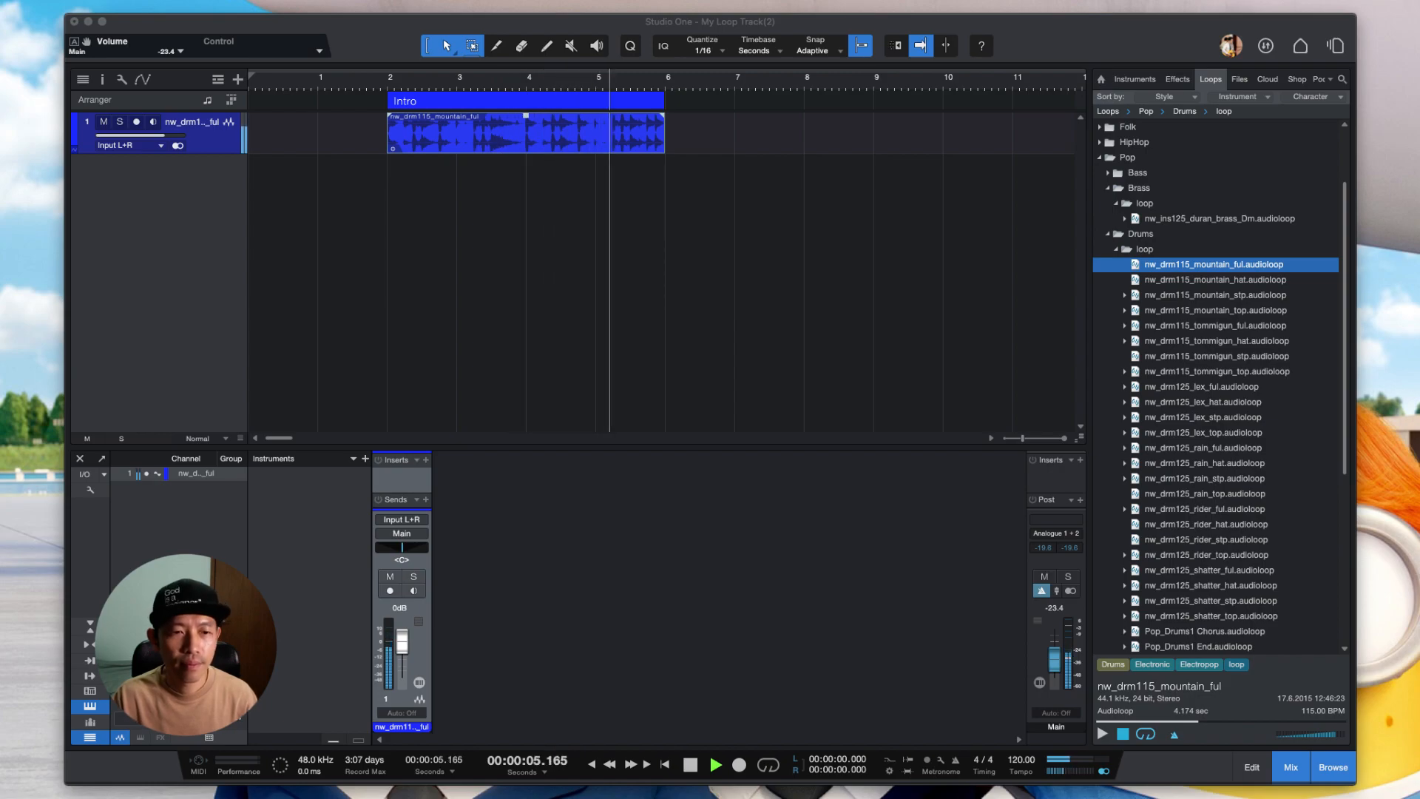
pyautogui.click(658, 571)
pyautogui.press('space')
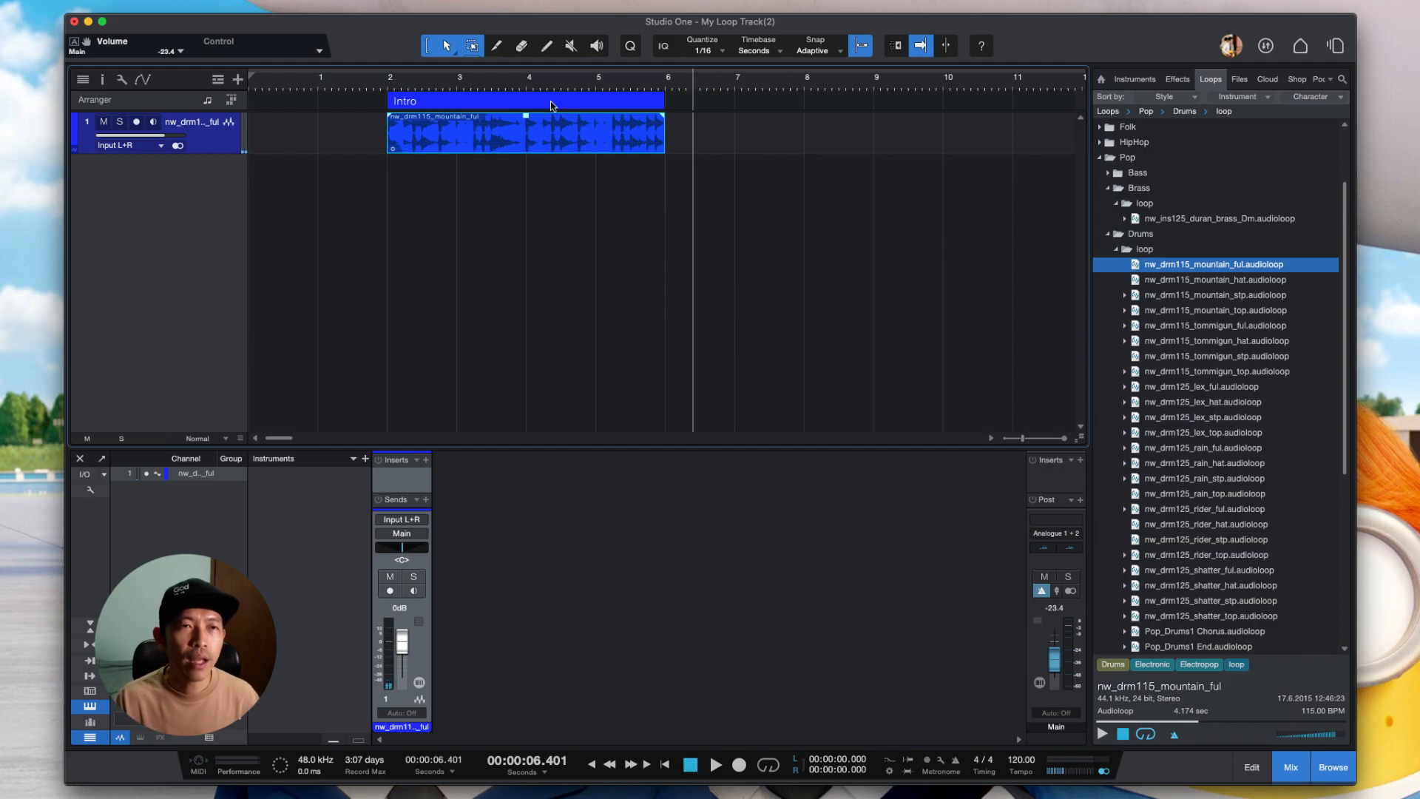
# - Add a Verse section on the Arranger track directly after the Intro, spanning from 6 to 10
pyautogui.click(675, 94)
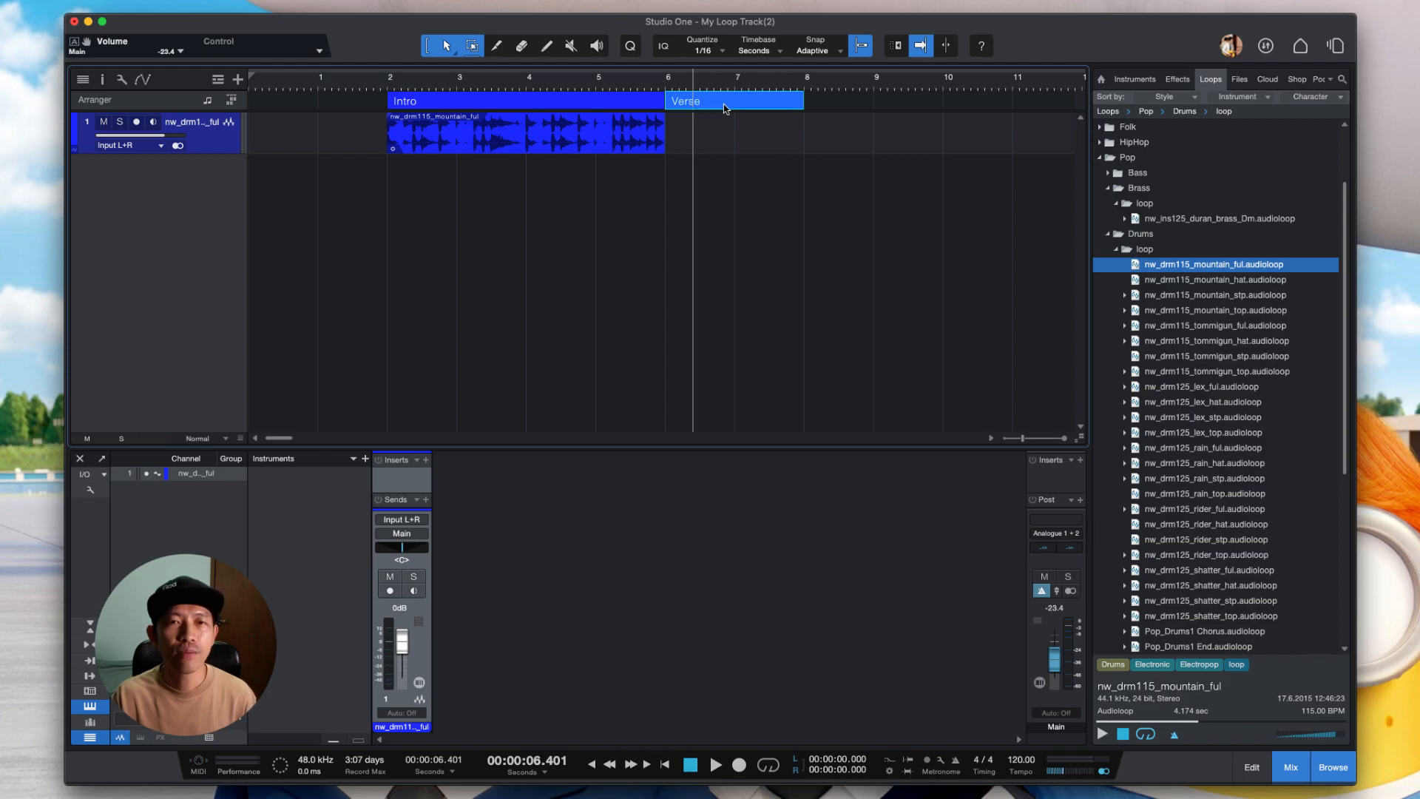
pyautogui.hscroll(5, 725, 108)
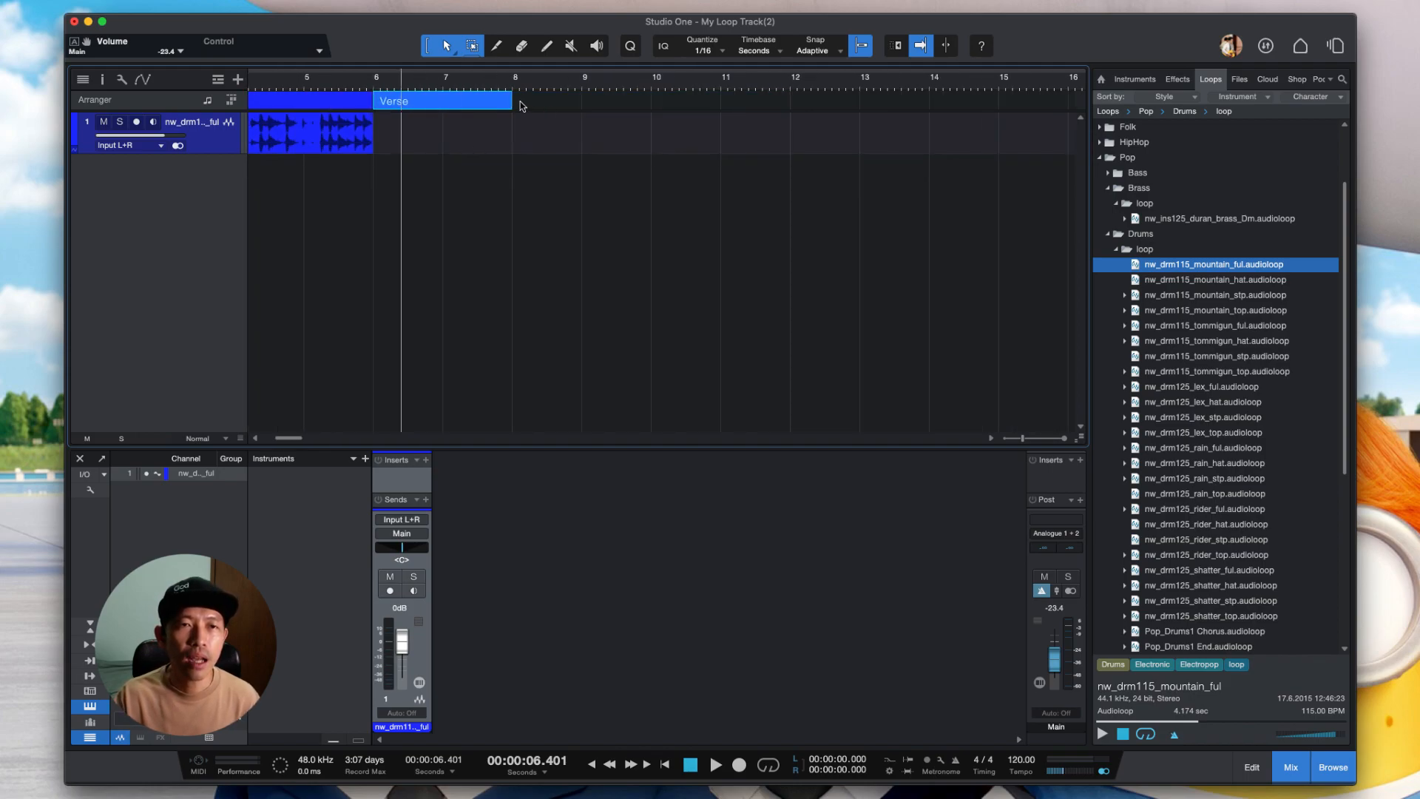
pyautogui.moveTo(512, 103); pyautogui.dragTo(650, 102)
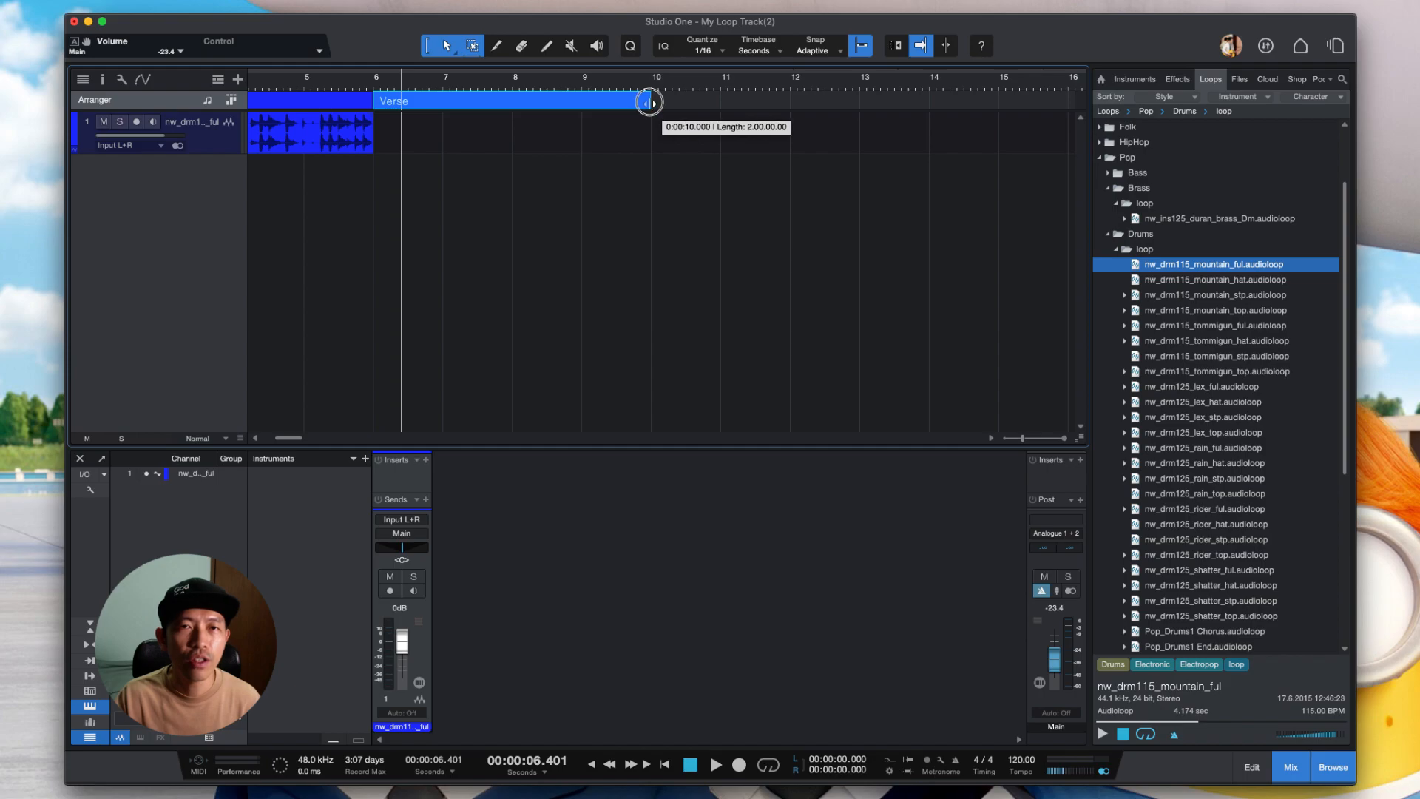
pyautogui.hscroll(-1, 453, 104)
pyautogui.hscroll(-5, 453, 104)
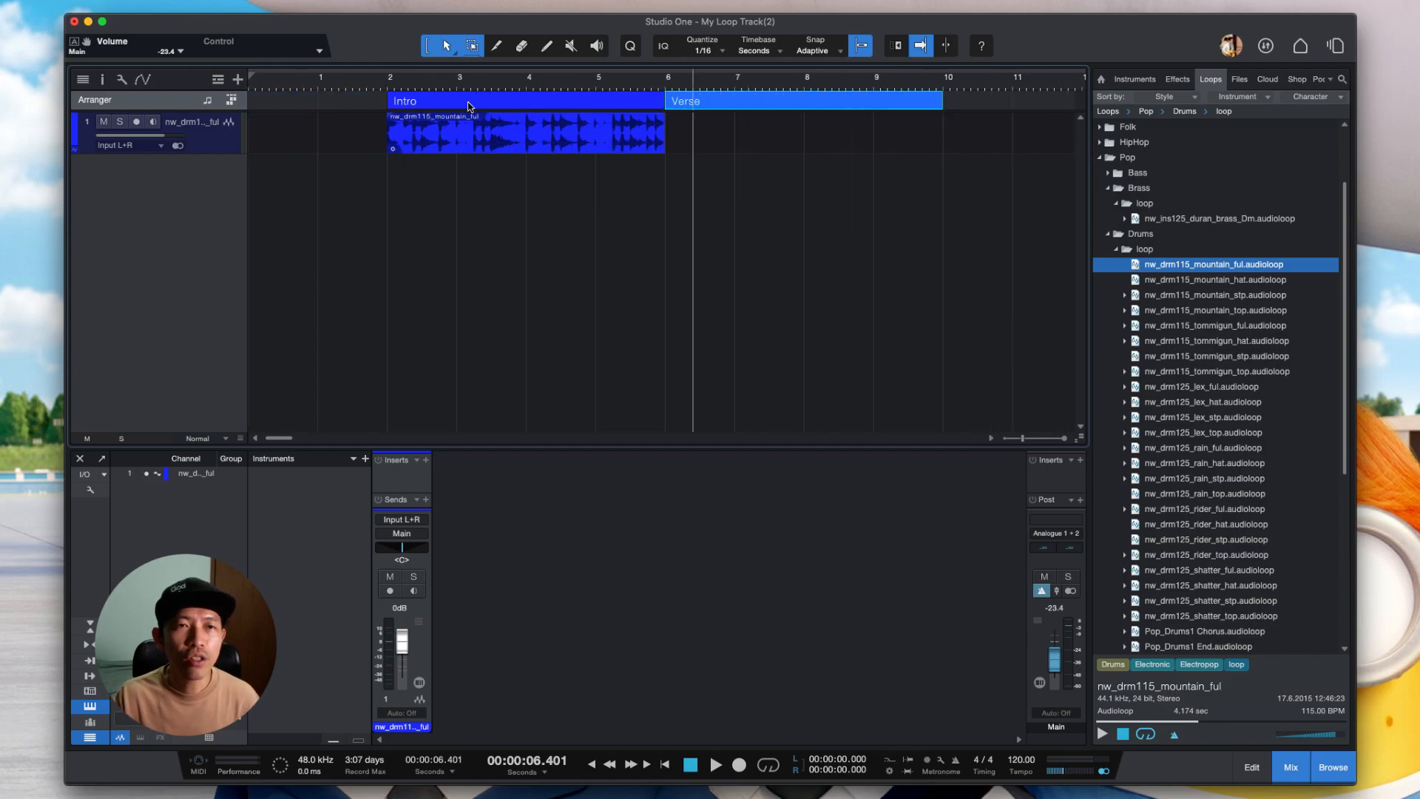
# - Rename the Verse section on the Arranger track as Verse 1
pyautogui.rightClick(701, 104)
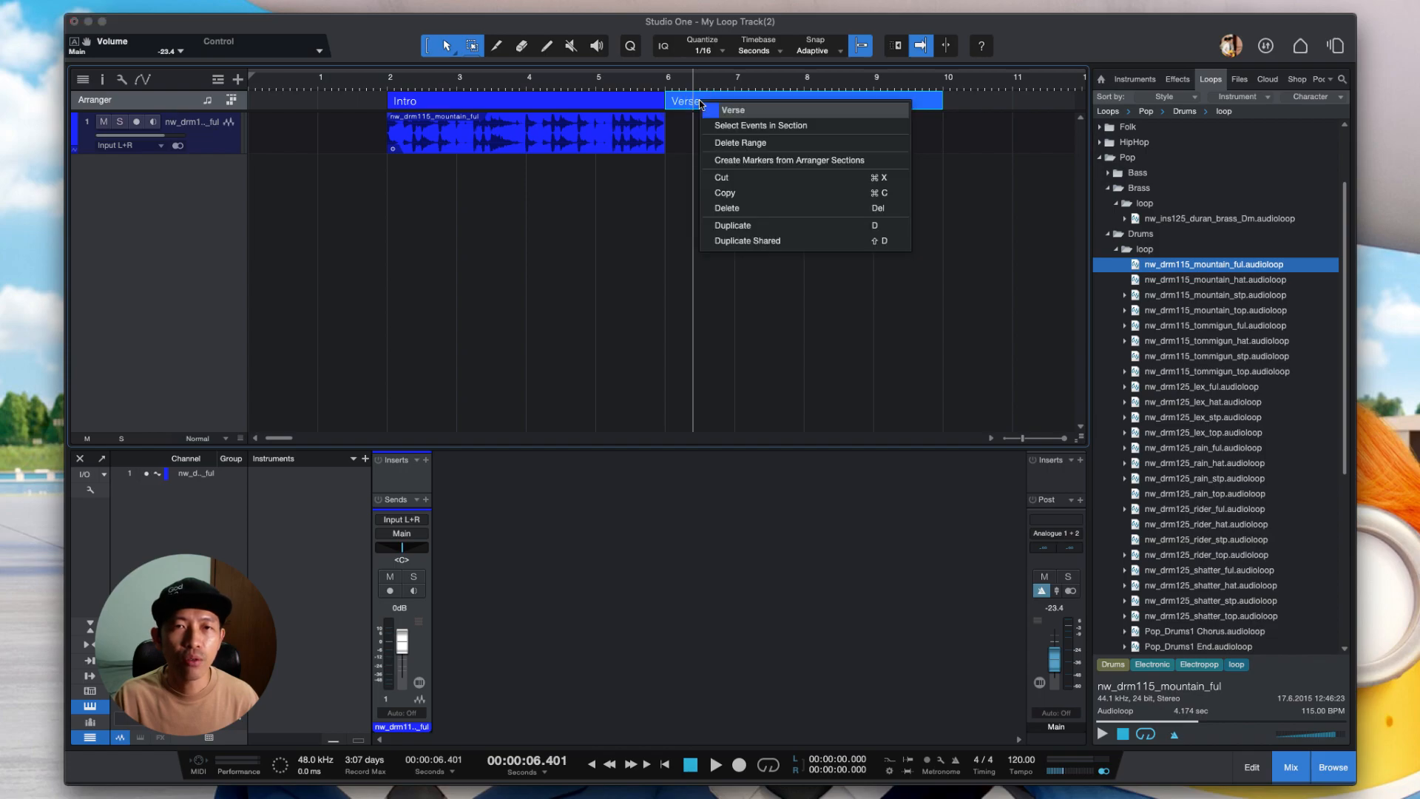
pyautogui.click(757, 110)
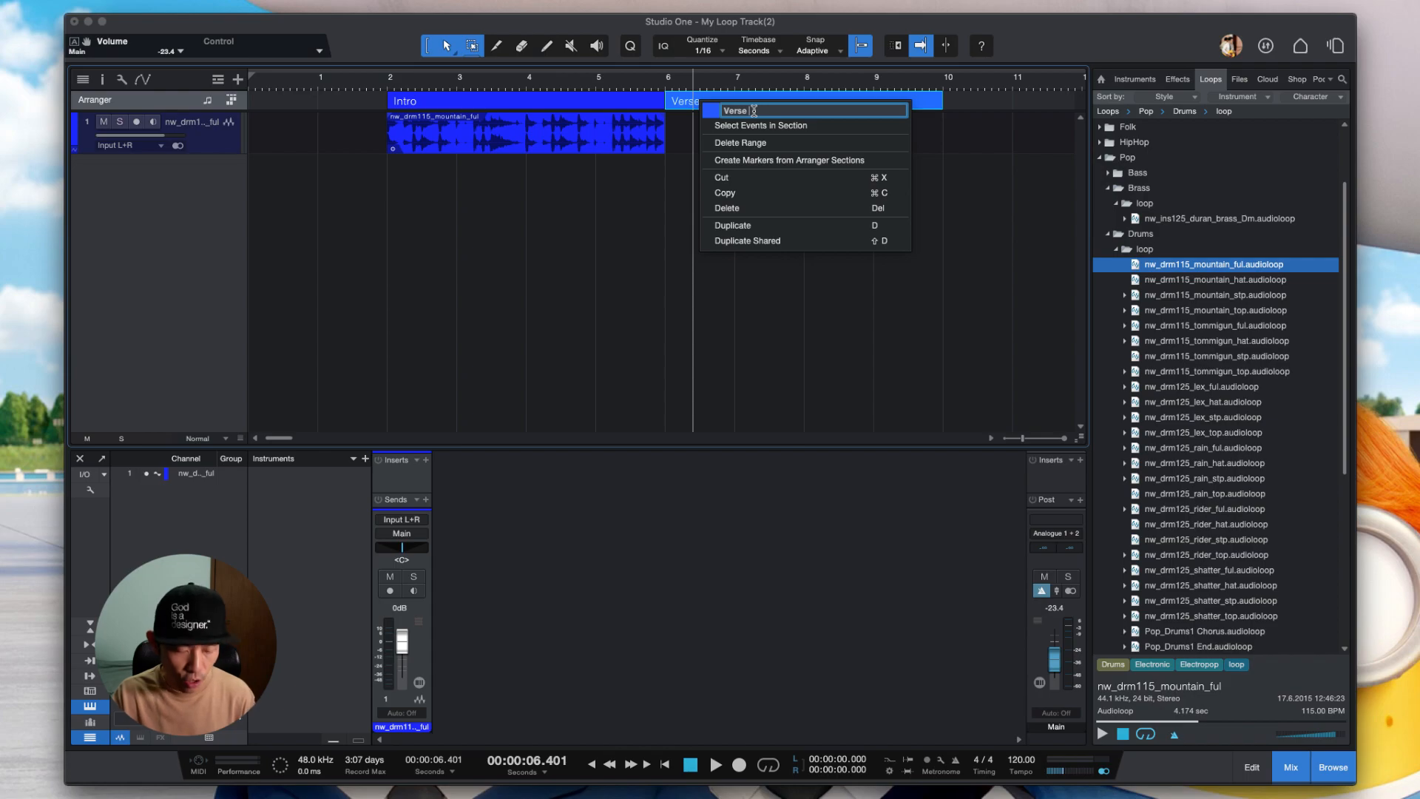
pyautogui.press('Return')
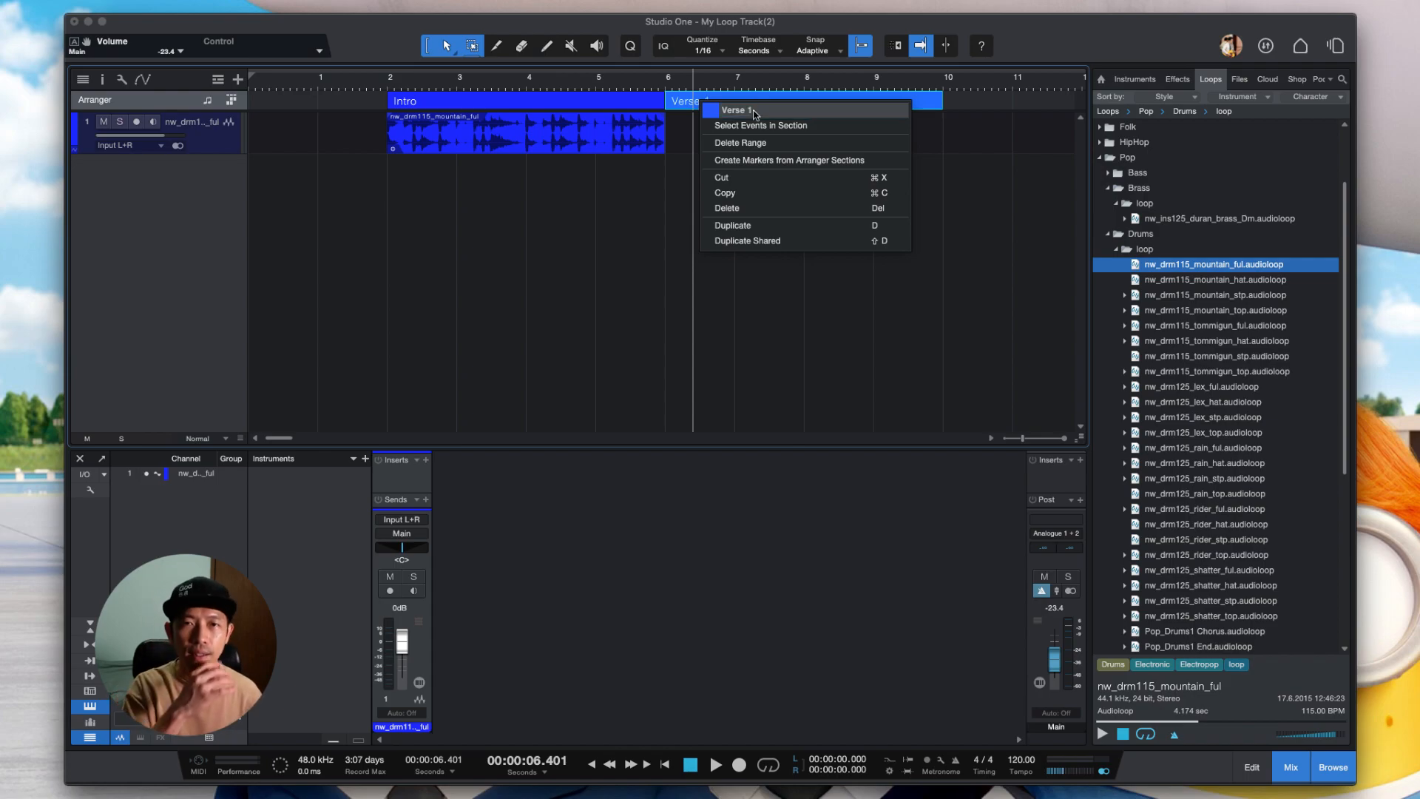
pyautogui.click(590, 255)
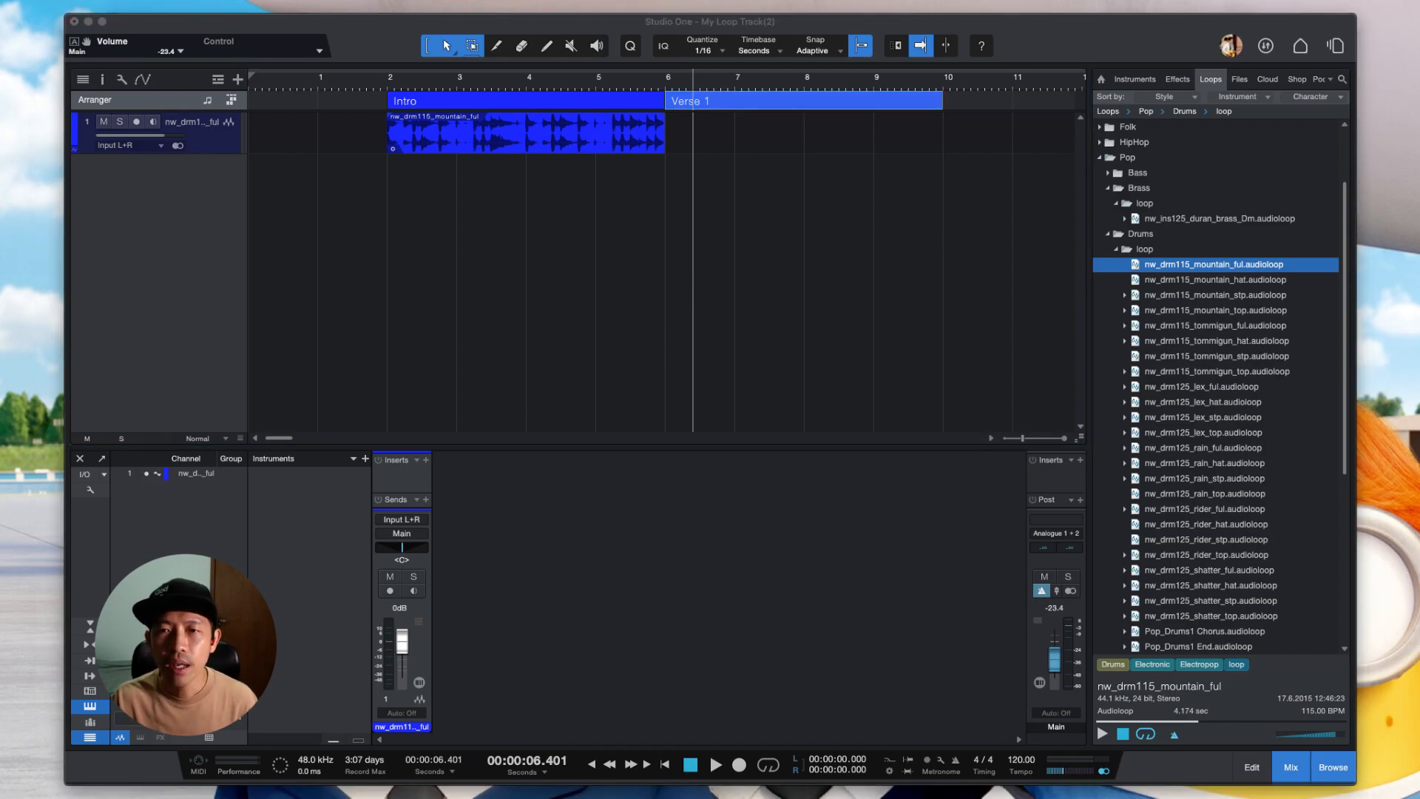
# - Audition the nw_drm115 tommigun and mountain drum loops, comparing their stp, hat, ful and top variants
pyautogui.click(1181, 358)
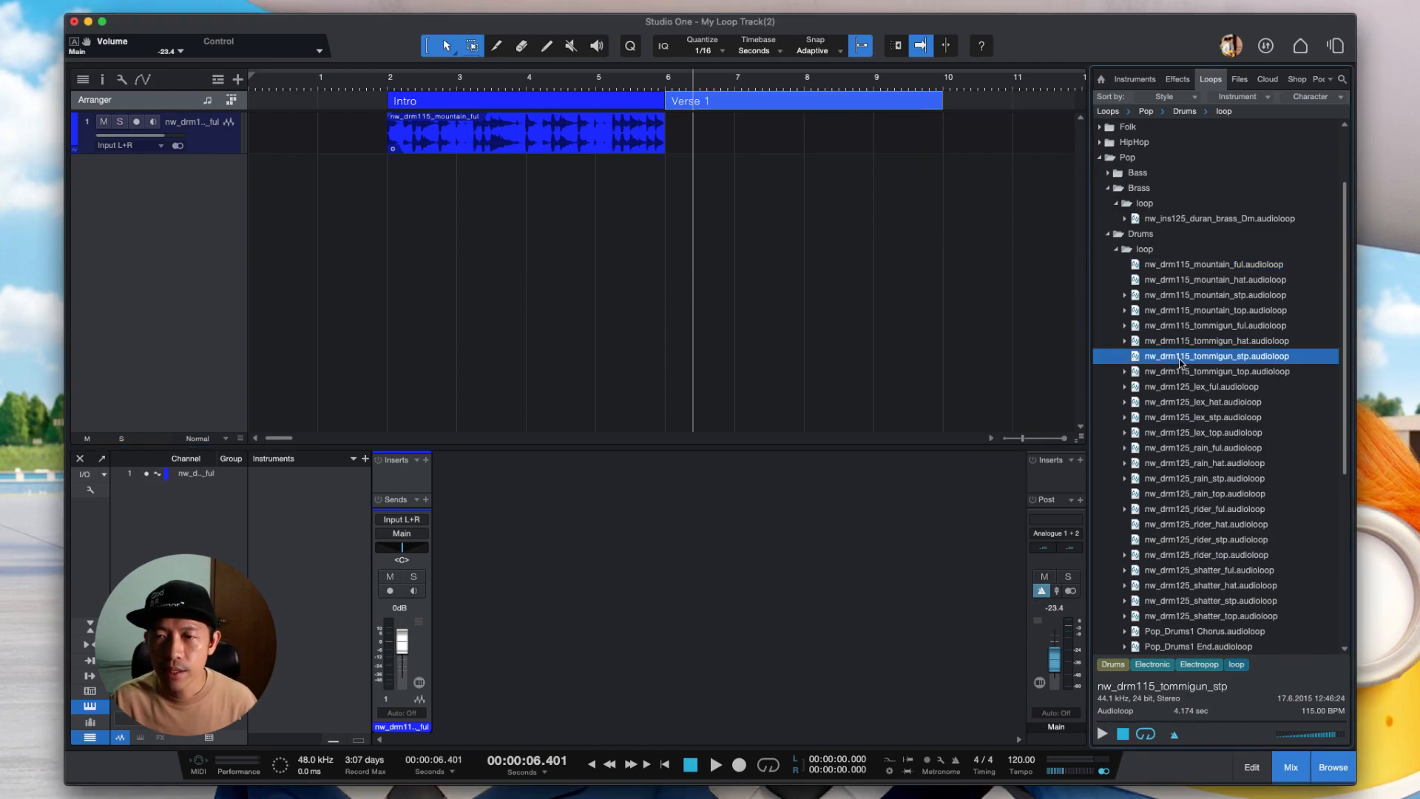
pyautogui.click(1137, 359)
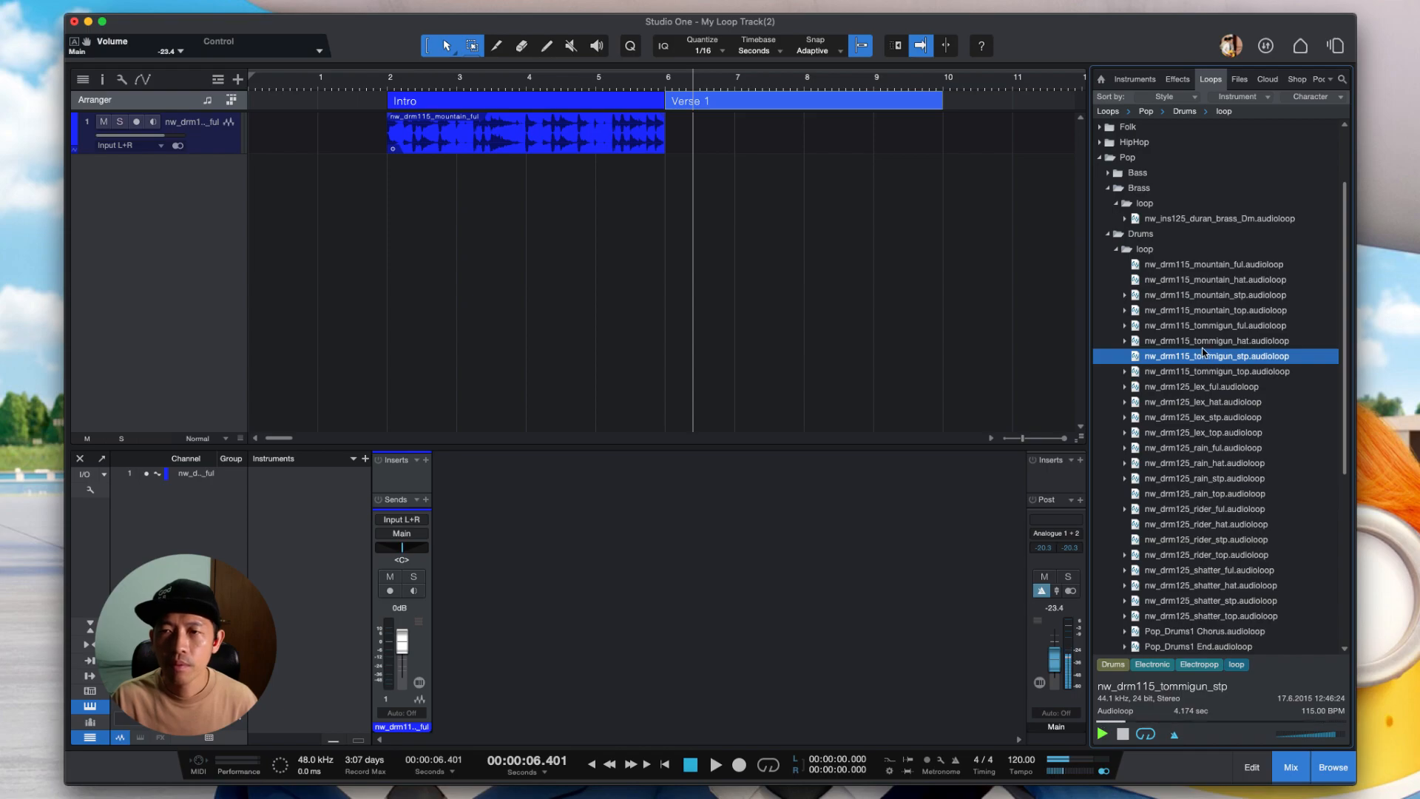
pyautogui.click(1137, 343)
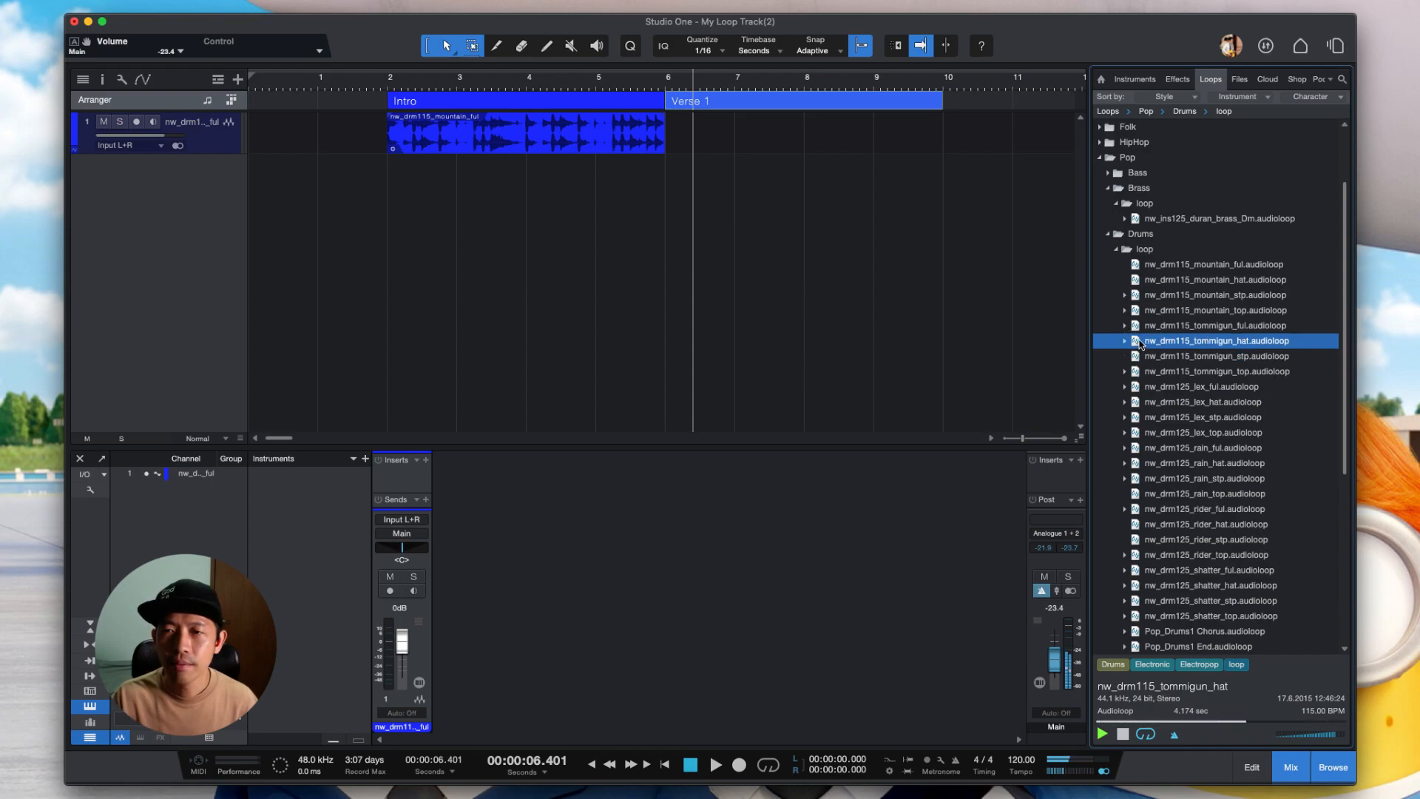
pyautogui.click(1138, 330)
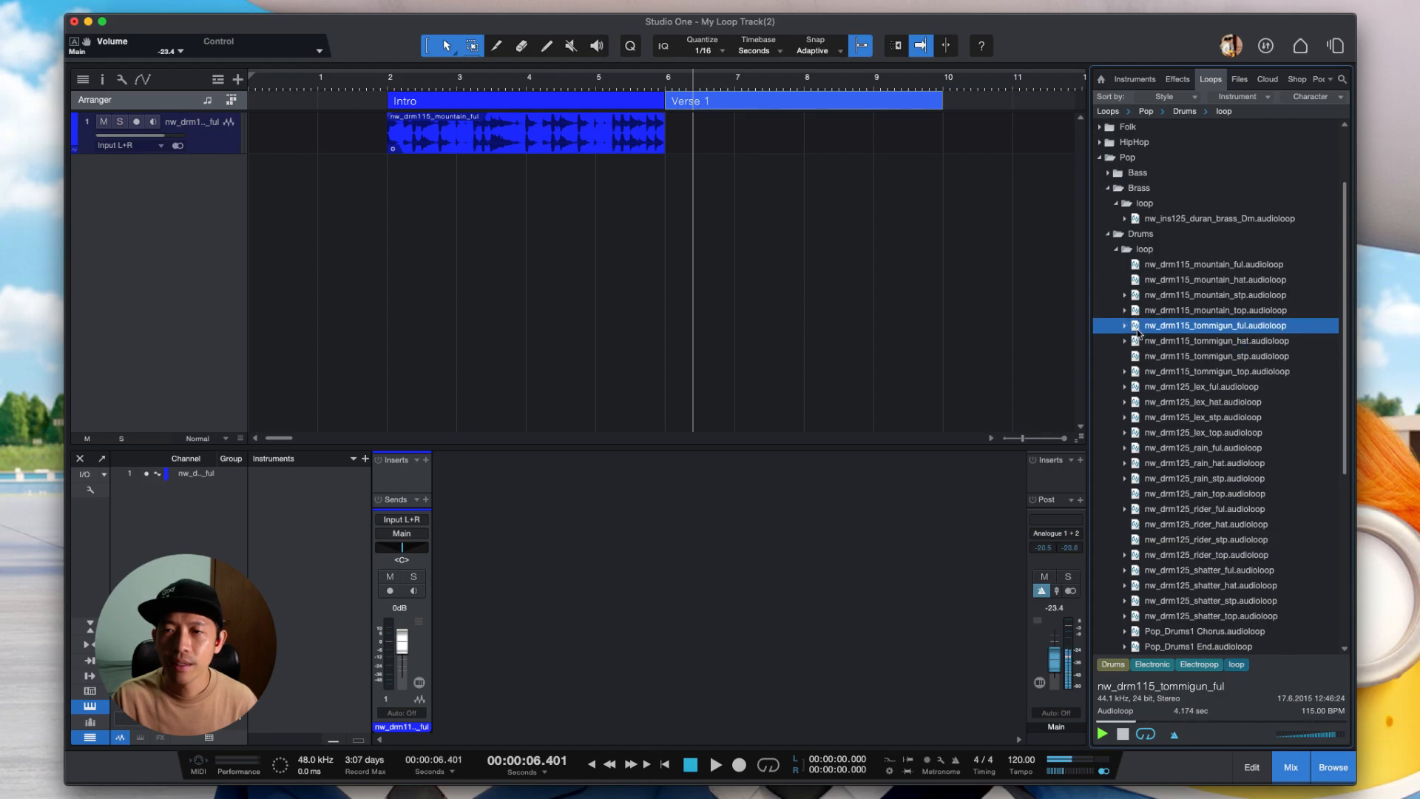
pyautogui.click(1136, 313)
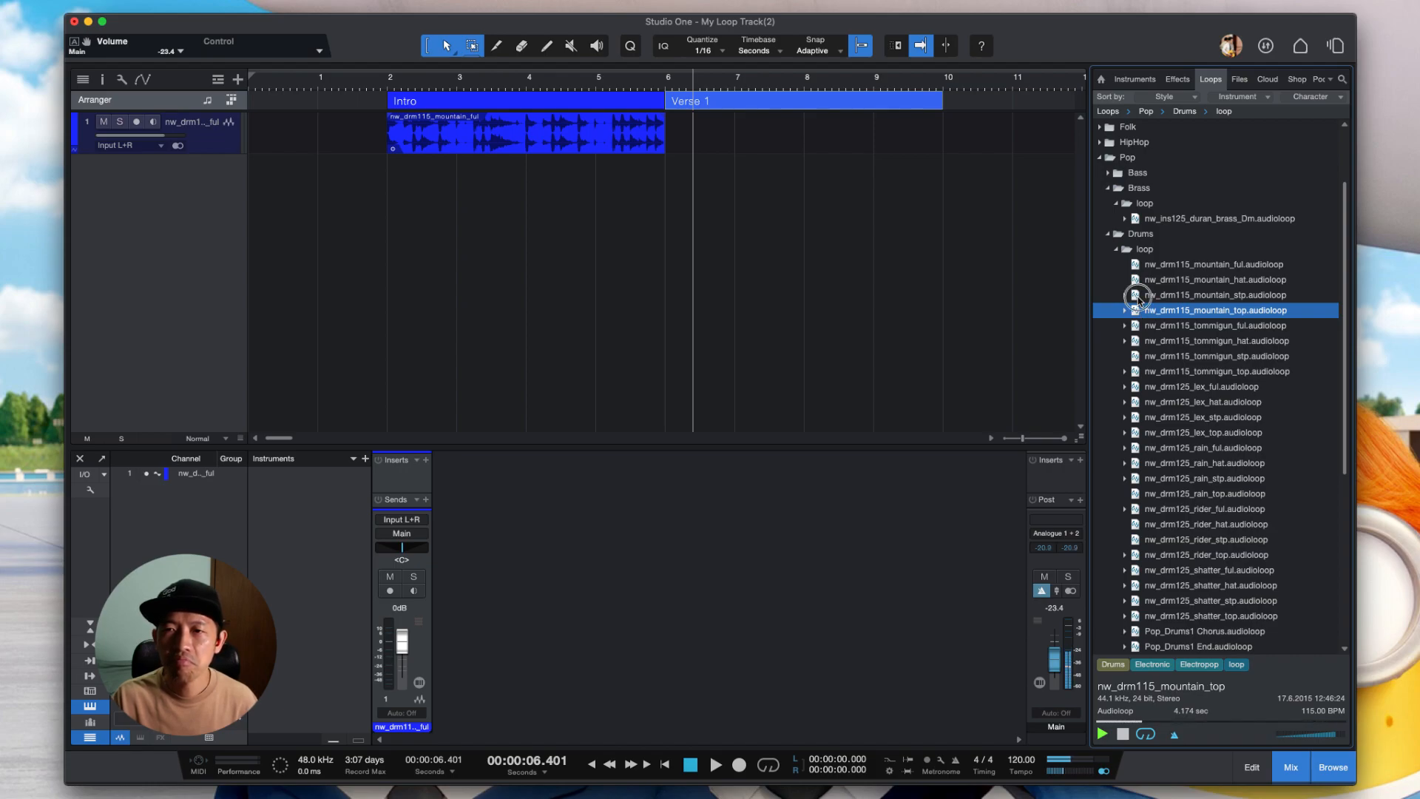
pyautogui.click(1140, 297)
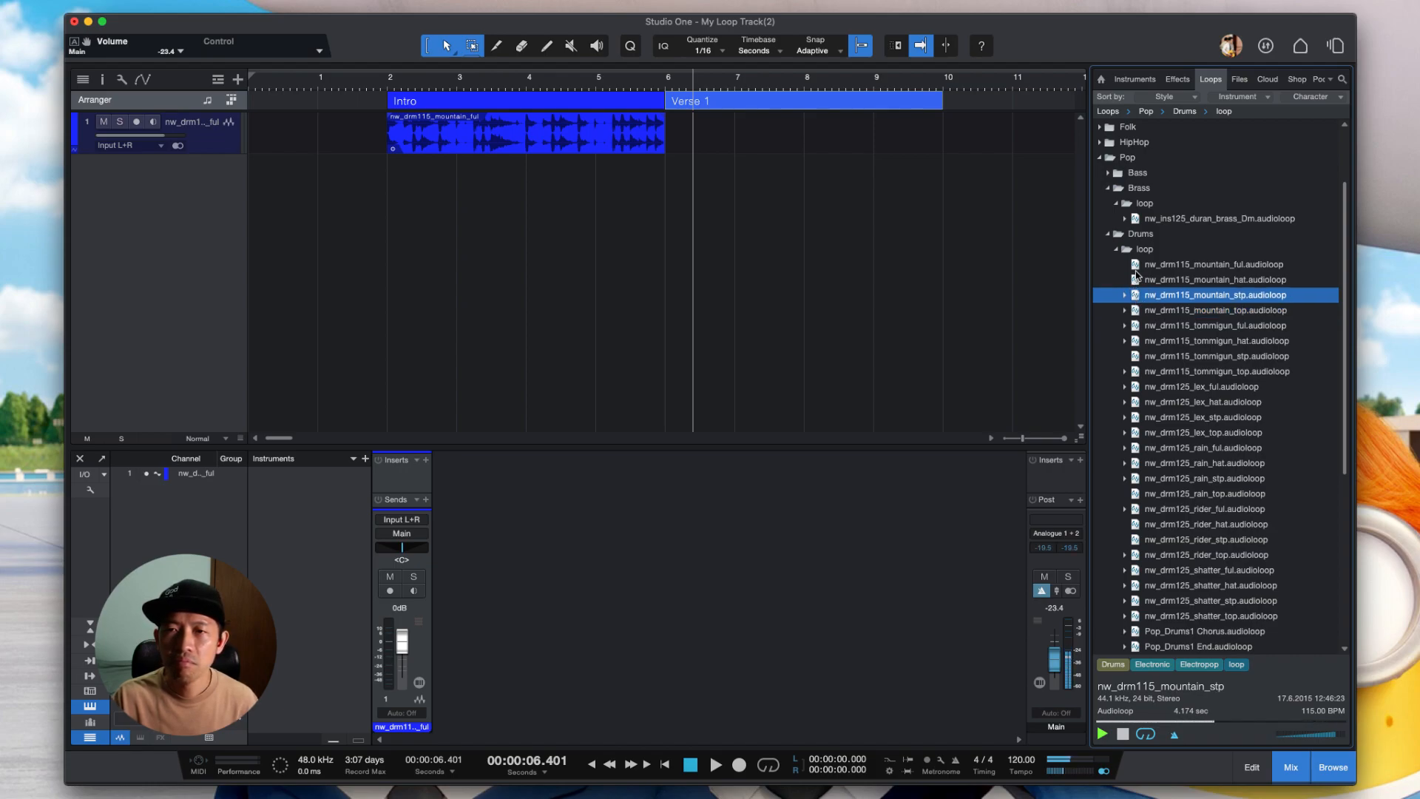
pyautogui.click(1137, 268)
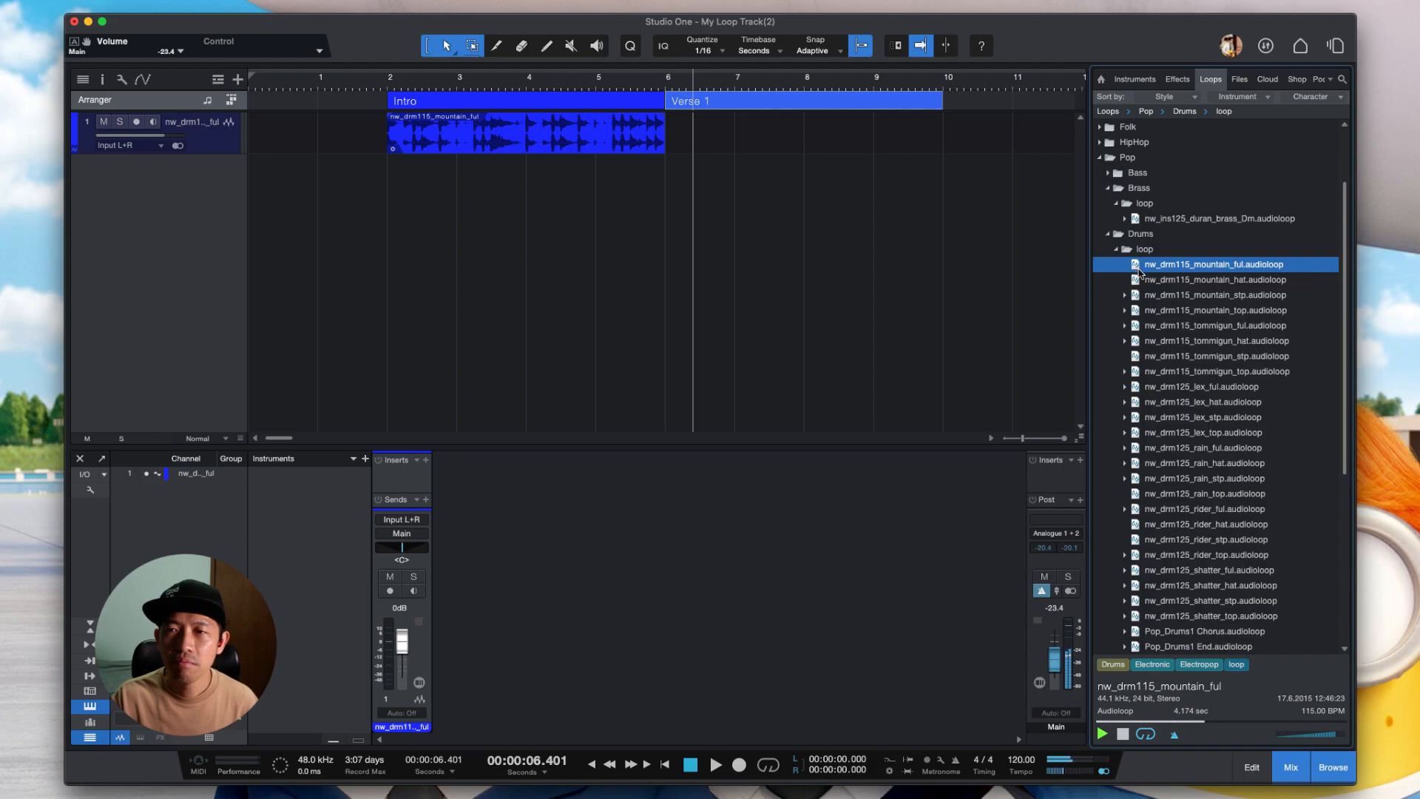
pyautogui.click(1138, 332)
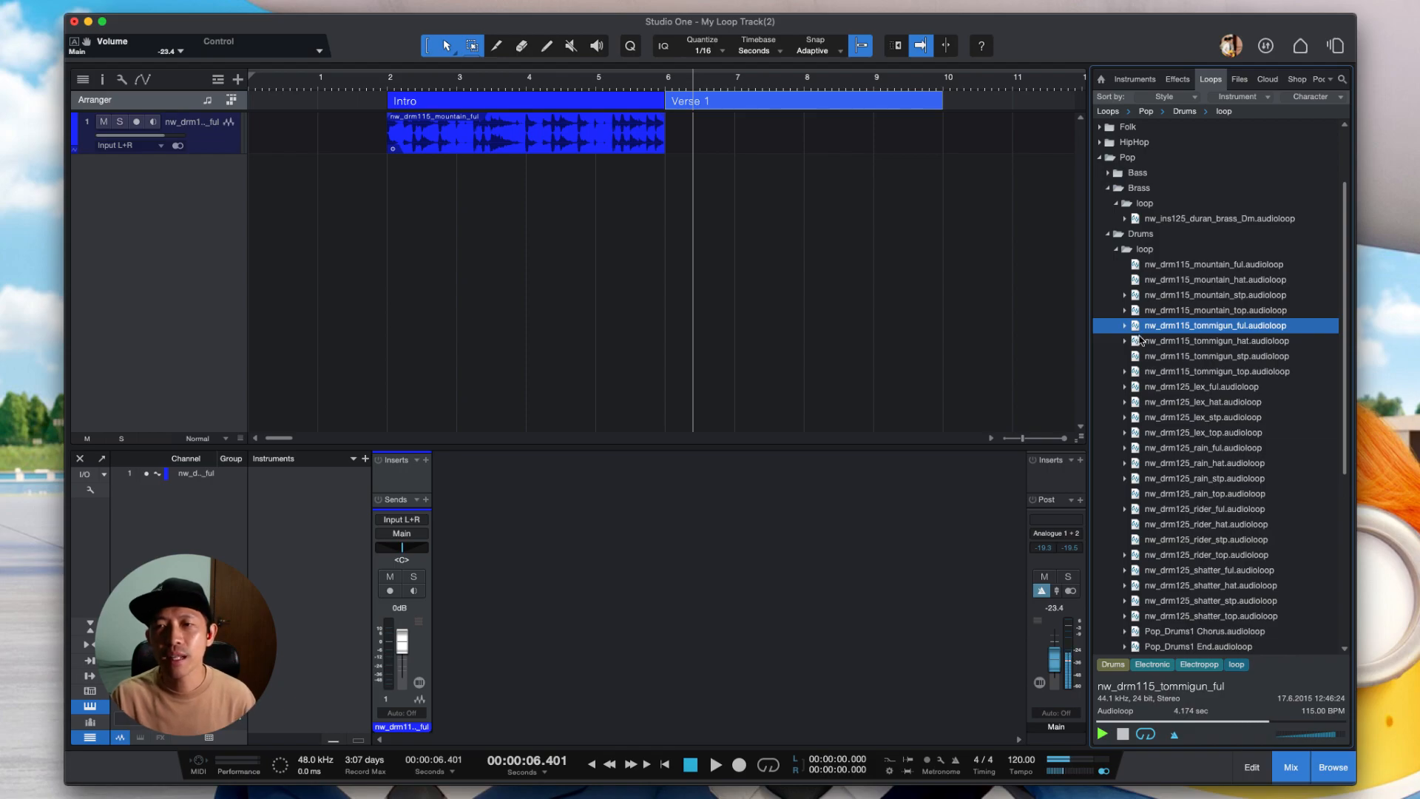
pyautogui.click(1140, 343)
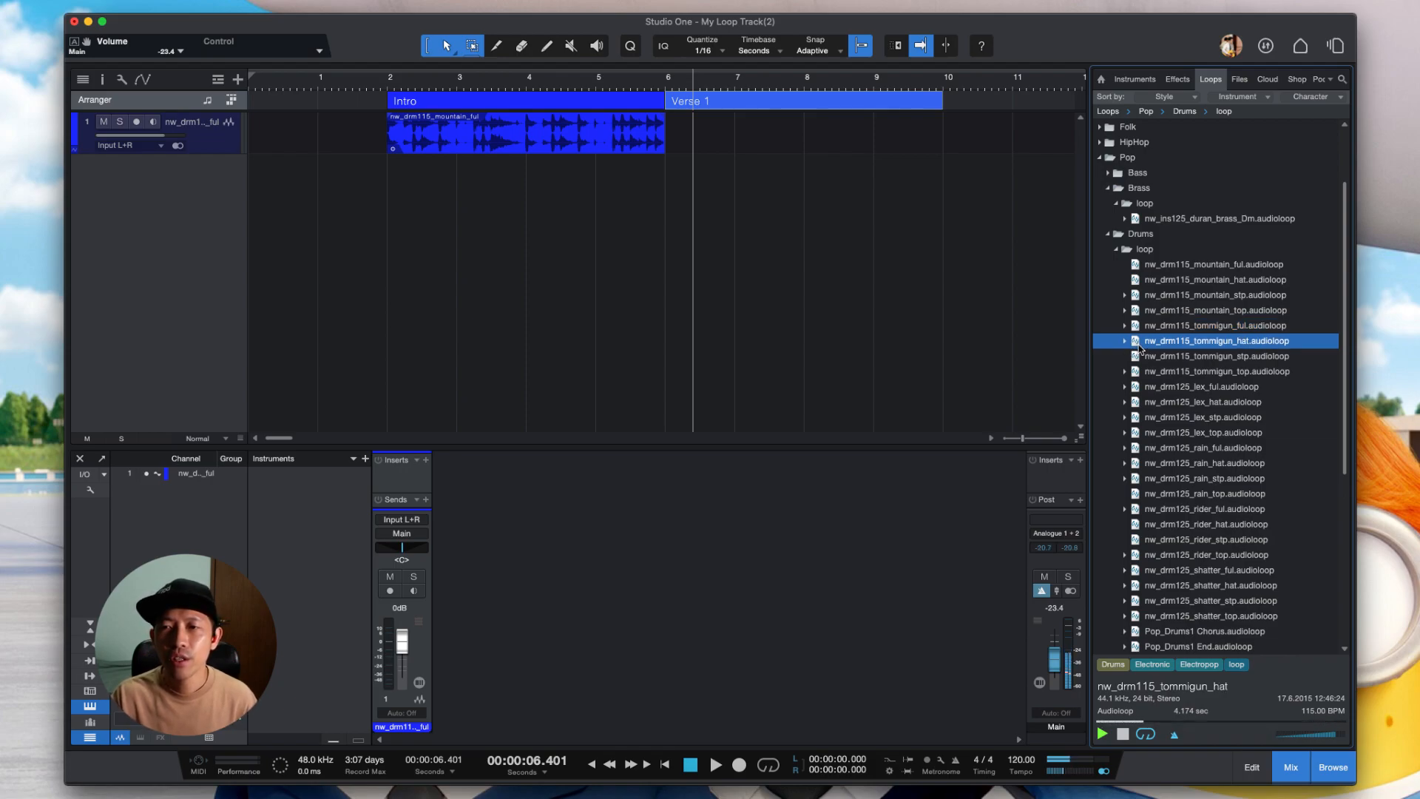
pyautogui.click(1141, 358)
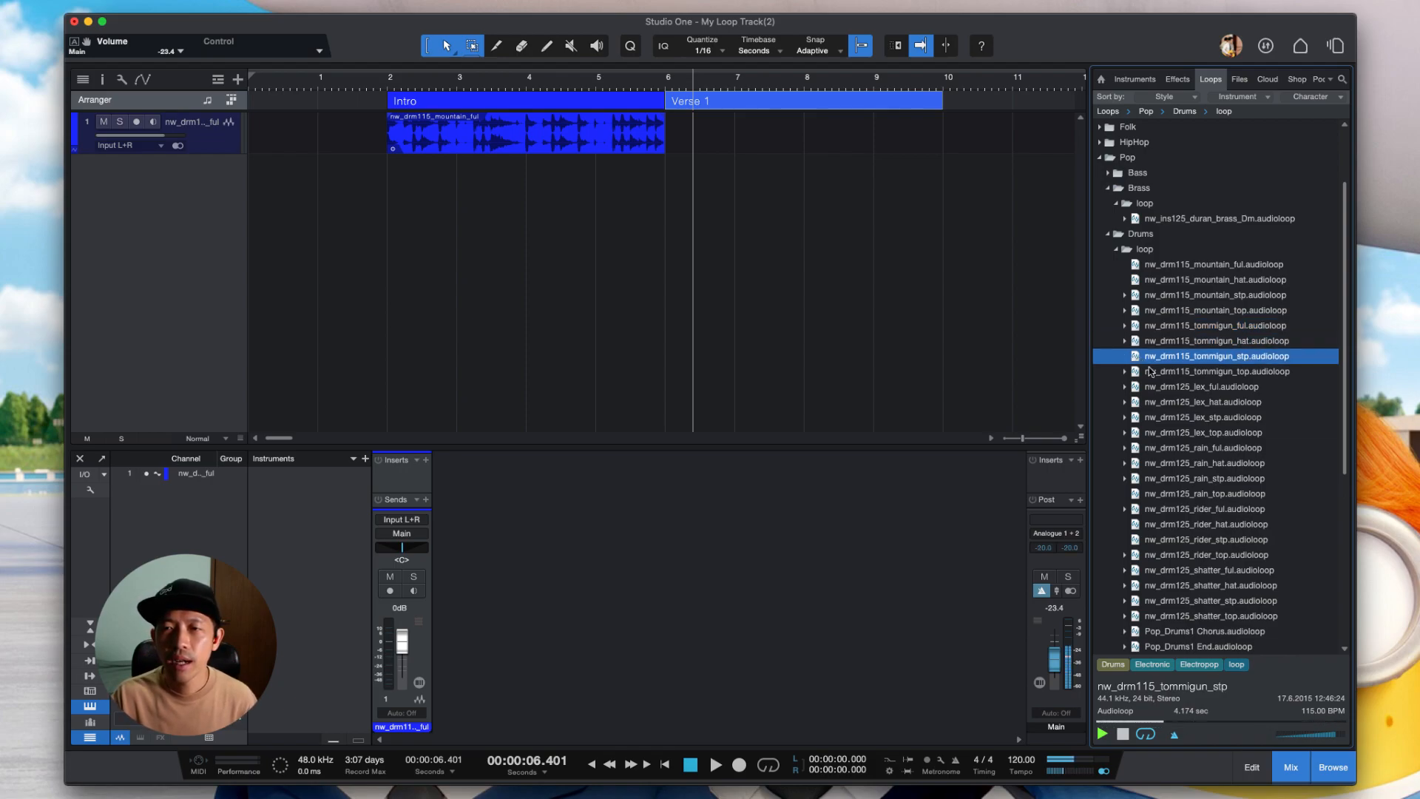
# - Place the nw_drm115_tommigun_stp loop at 6 on the existing drum track under Verse 1, and play back both sections from just before the Intro
pyautogui.click(1157, 342)
pyautogui.moveTo(1157, 342); pyautogui.dragTo(690, 134)
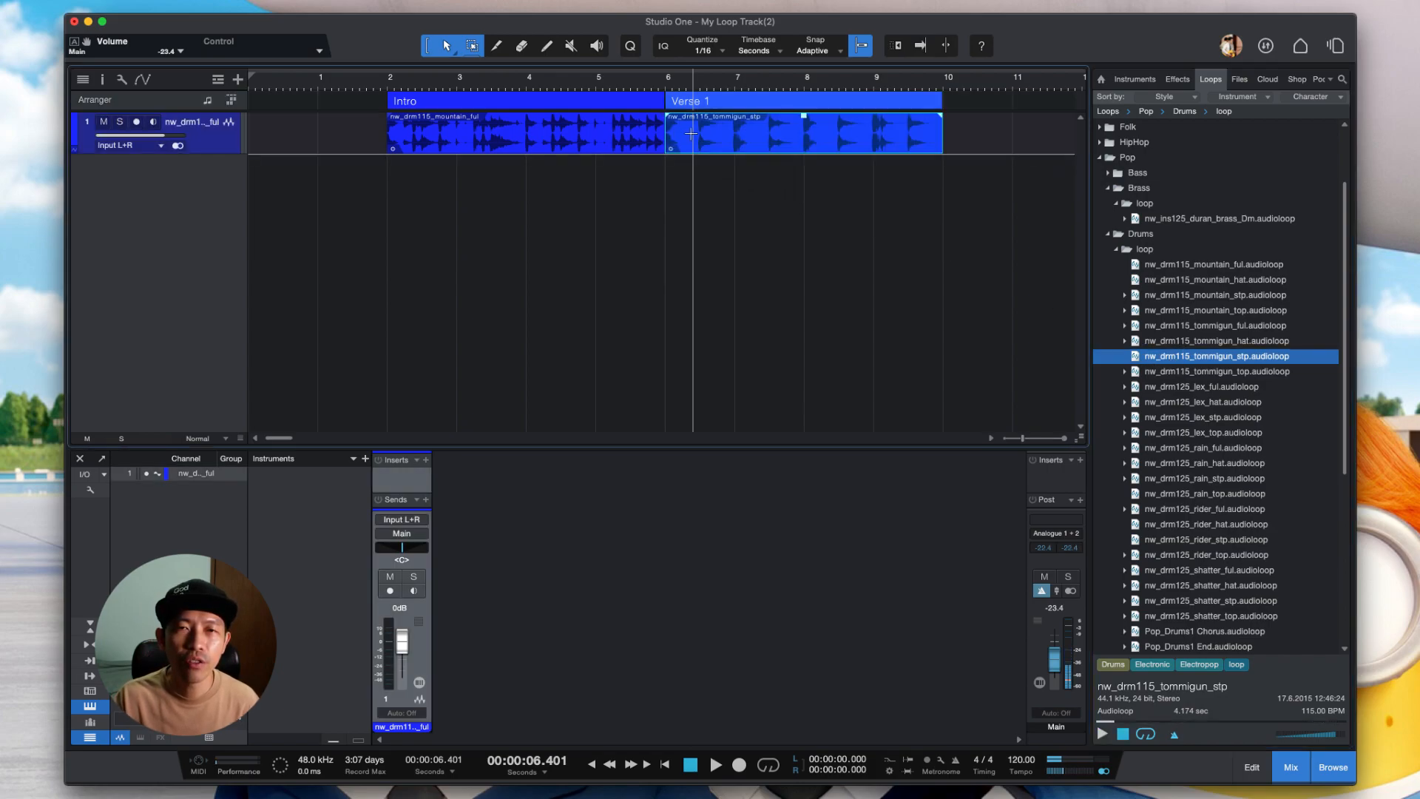
pyautogui.click(379, 83)
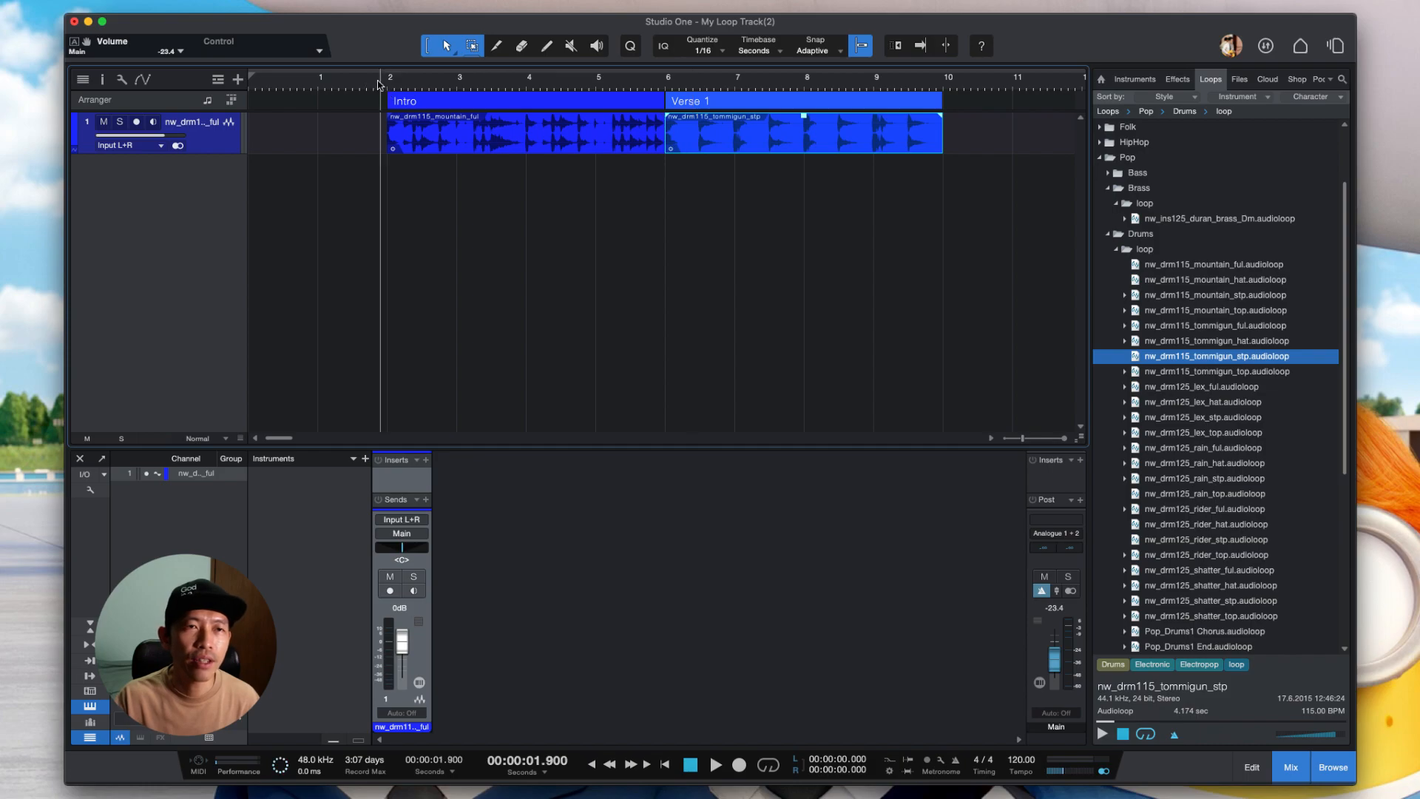
pyautogui.press('space')
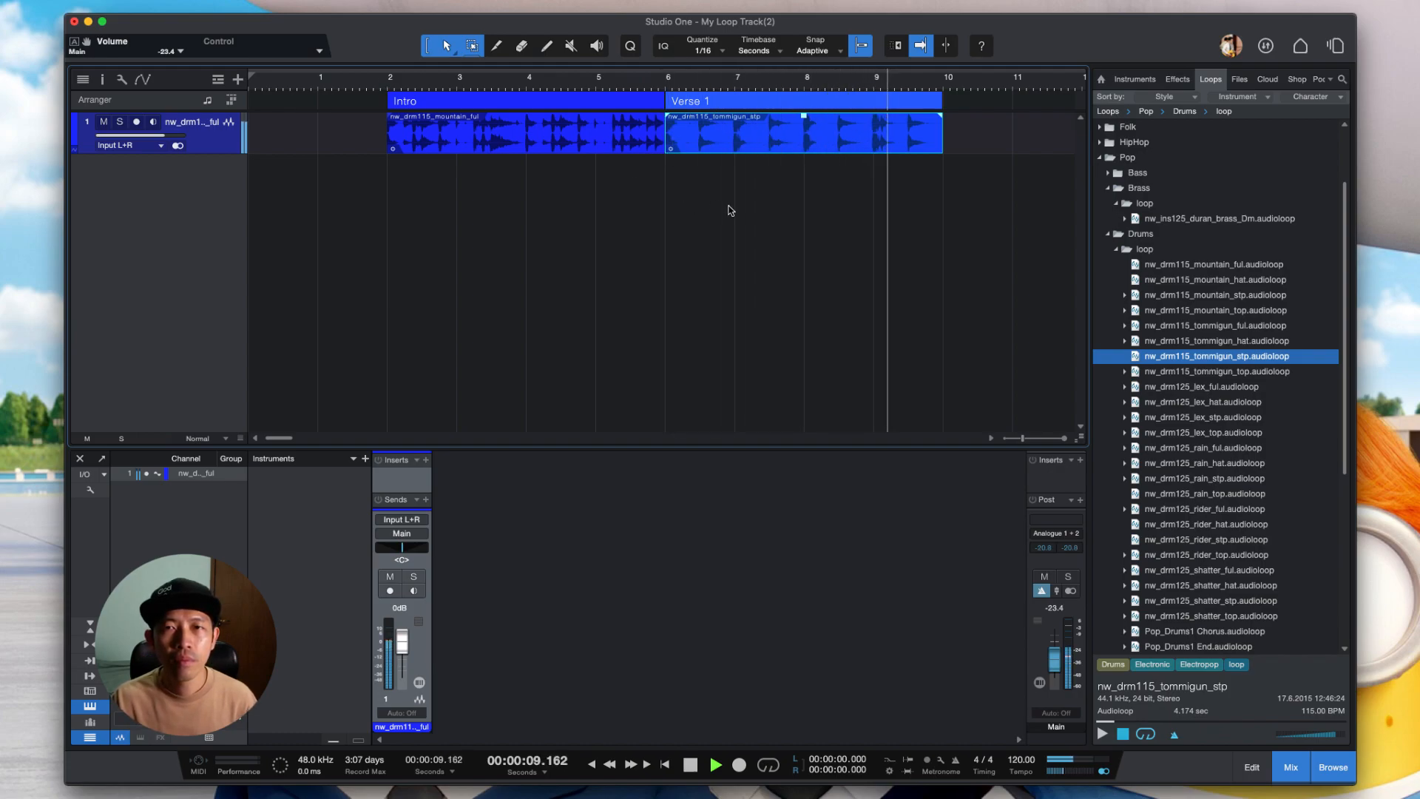
pyautogui.press('space')
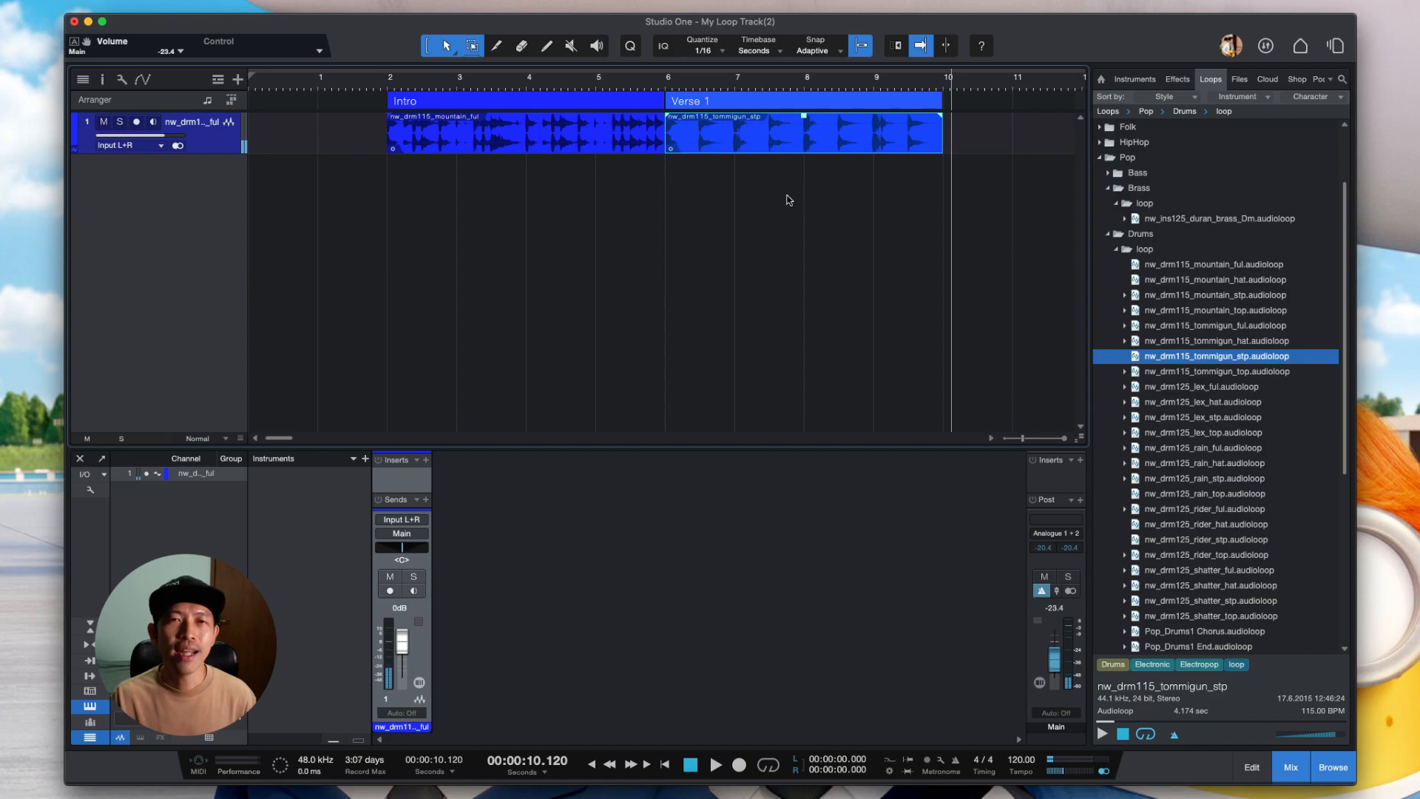
# - Add a Chorus section from 10 to 14 and a Bridge section from 14 to 18 on the Arranger track
pyautogui.hscroll(6, 789, 199)
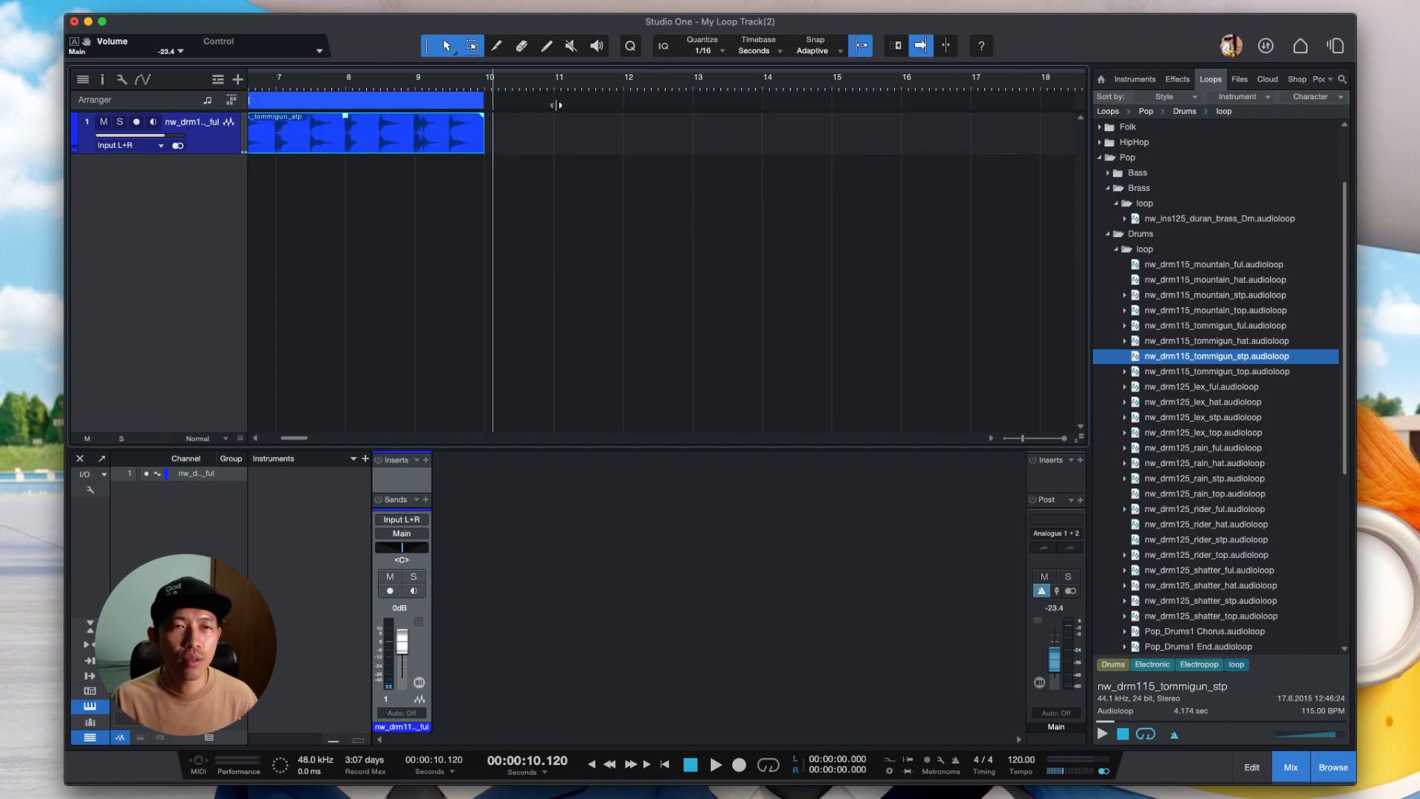
pyautogui.doubleClick(500, 104)
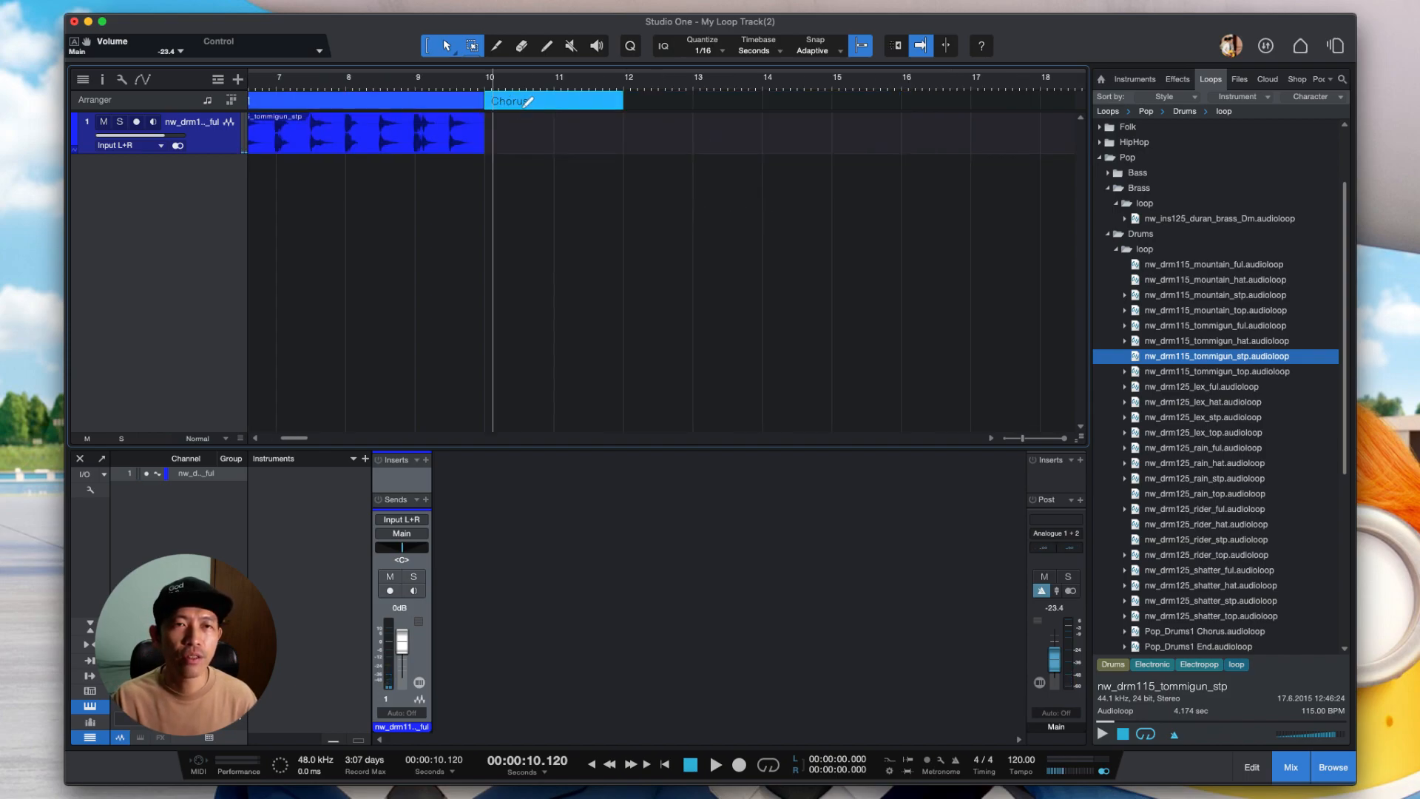
pyautogui.moveTo(621, 104); pyautogui.dragTo(766, 106)
pyautogui.doubleClick(770, 104)
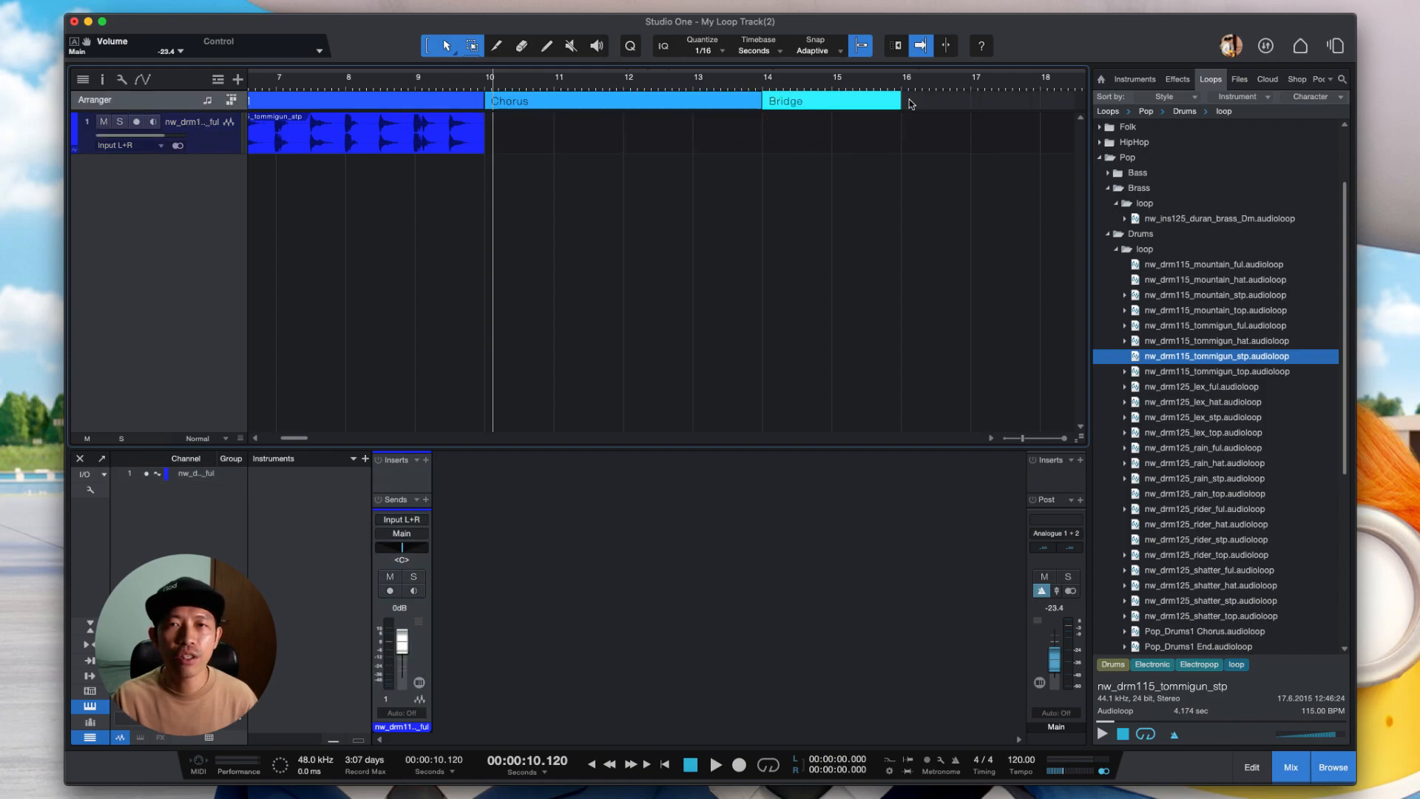
pyautogui.moveTo(903, 105); pyautogui.dragTo(1040, 108)
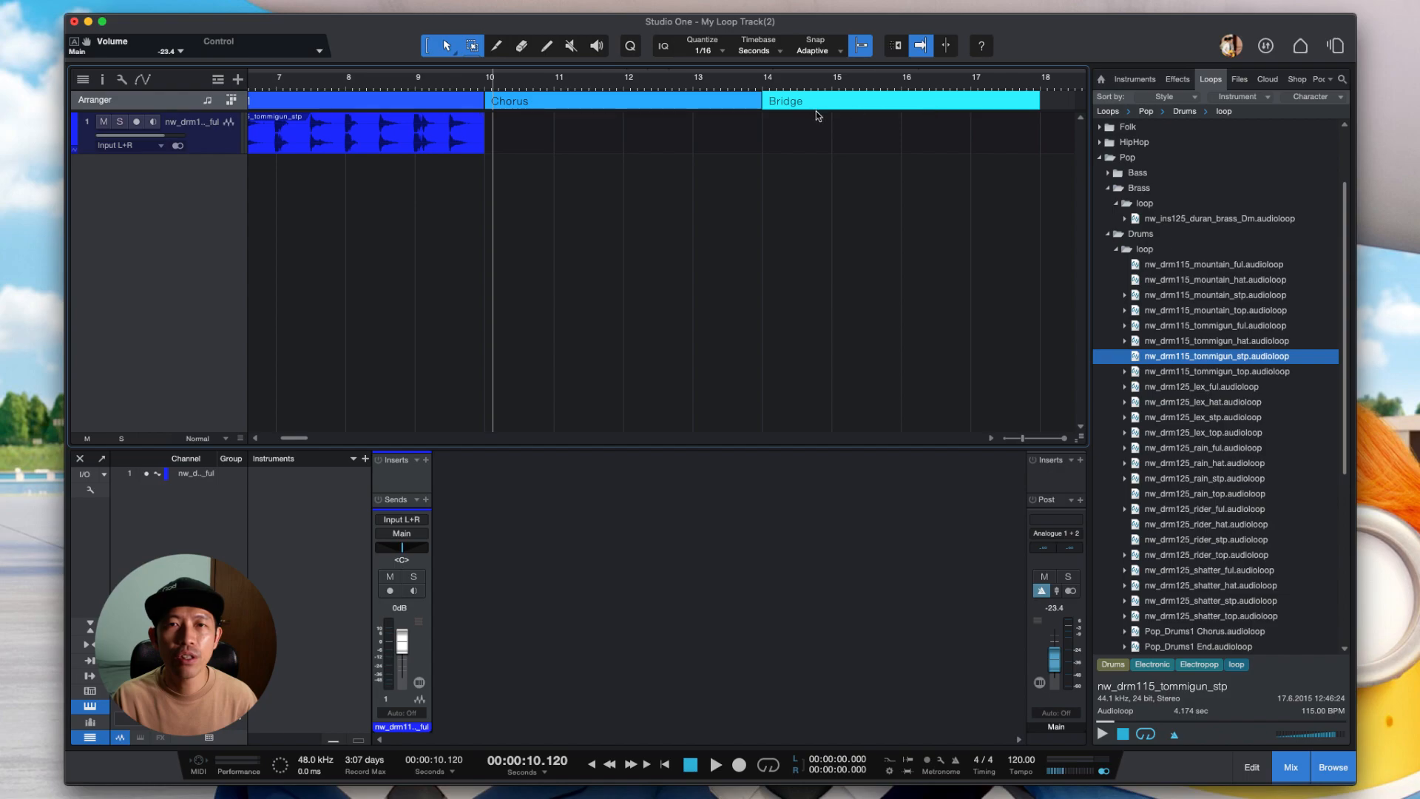
# - Rename the Bridge section between 14 and 18 on the Arranger track as Chorus
pyautogui.rightClick(802, 109)
pyautogui.click(820, 110)
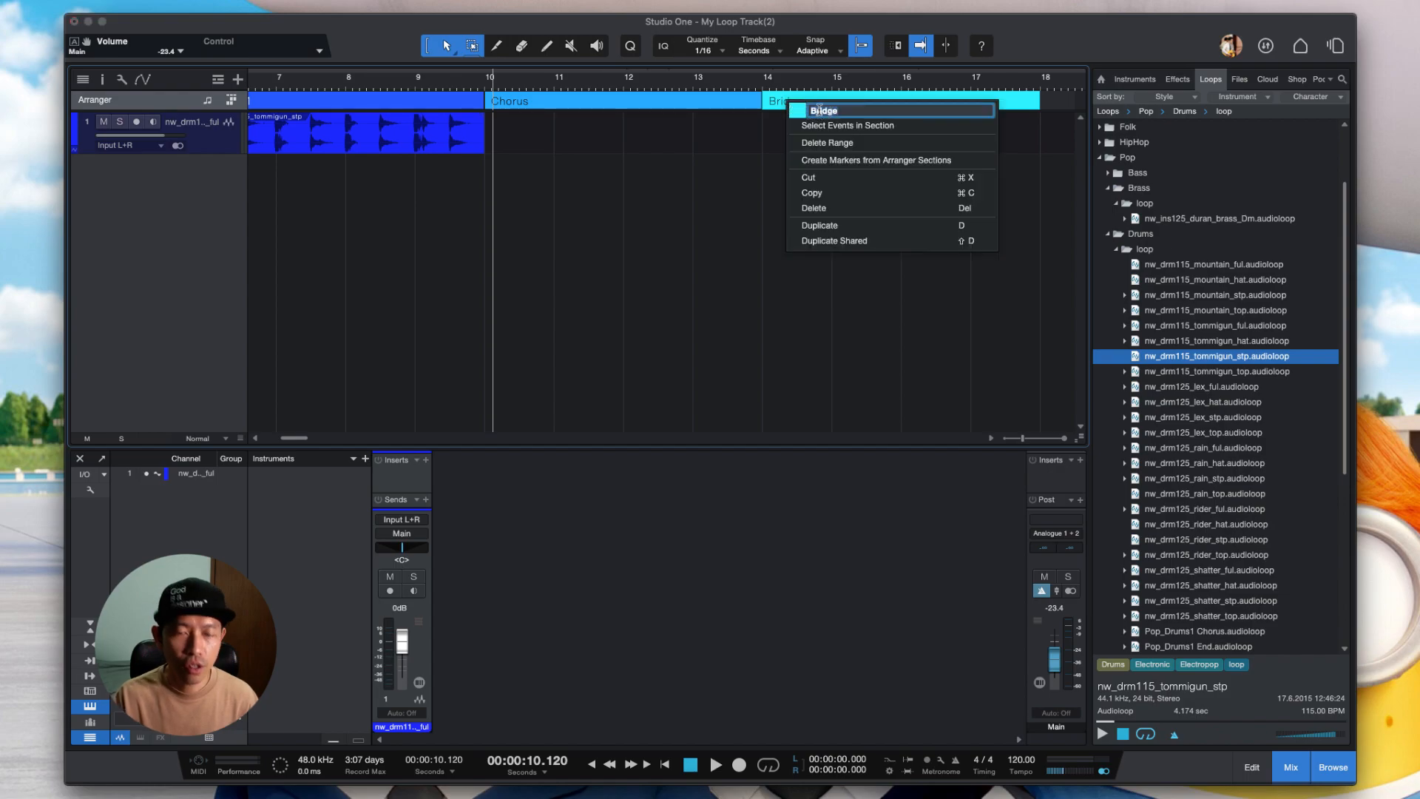
pyautogui.write('Chorus')
pyautogui.press('Return')
pyautogui.click(694, 176)
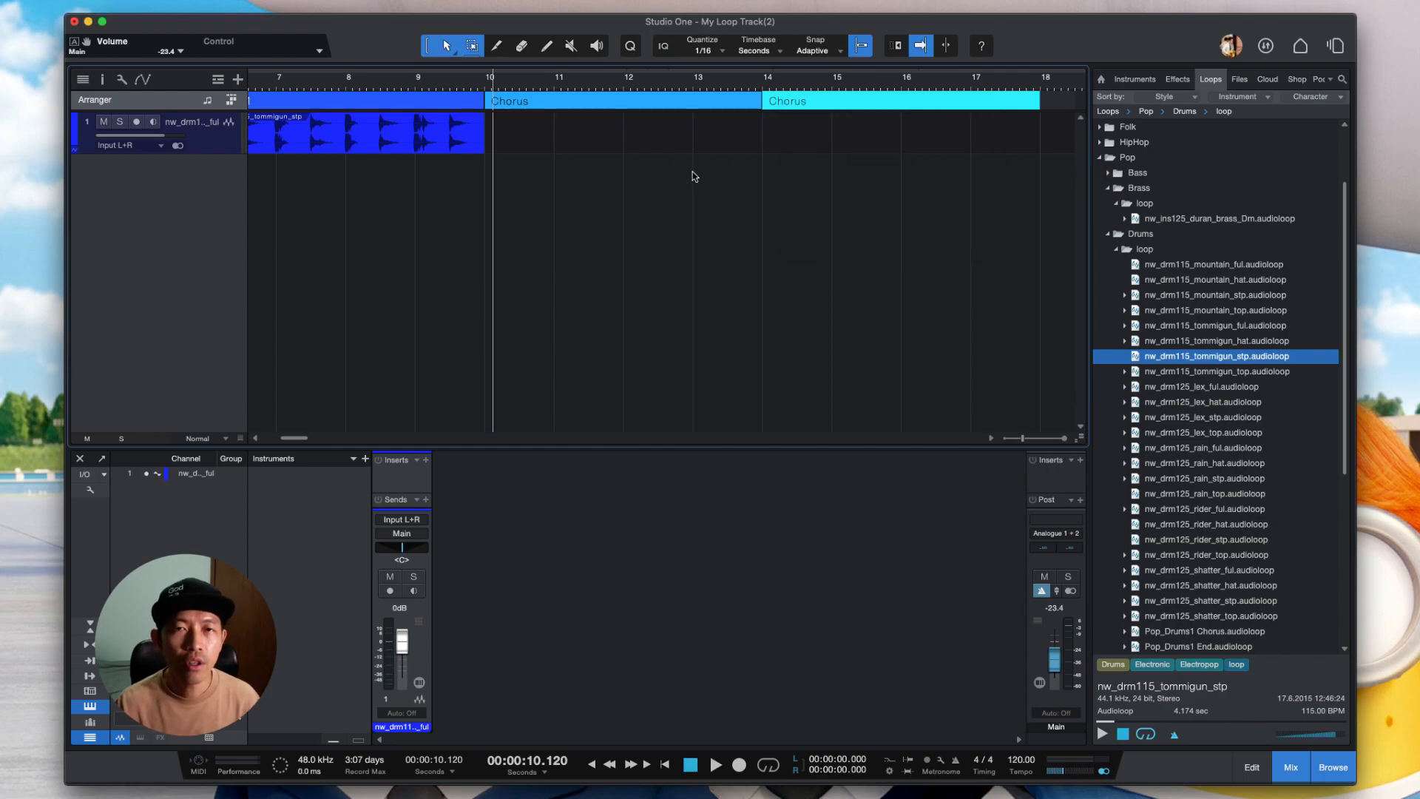
# - Audition the nw_drm125_rain_ful and nw_drm125_lex_stp loops, and place nw_drm125_lex_stp at 10 on the drum track under the first Chorus
pyautogui.hscroll(-3, 687, 169)
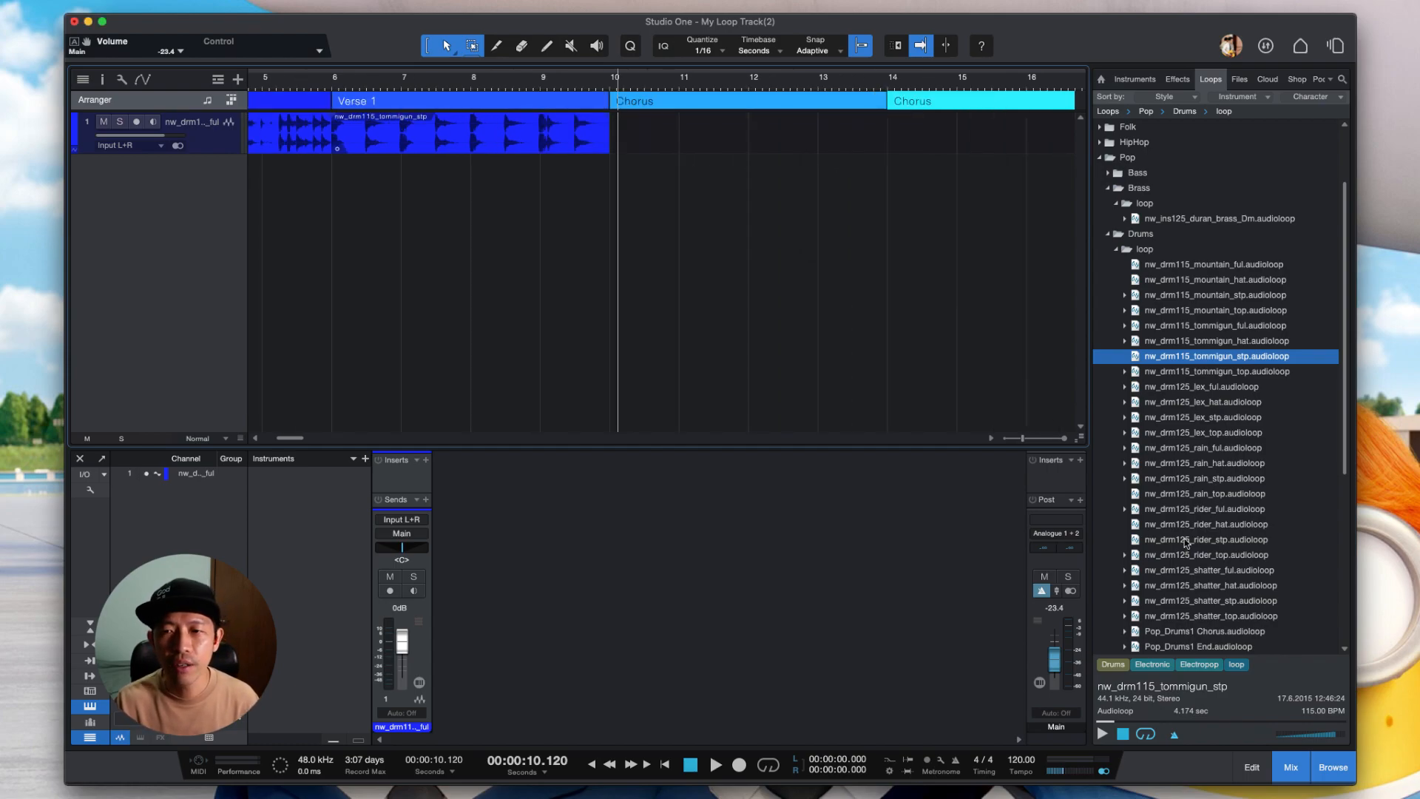
pyautogui.scroll(-8, 1189, 538)
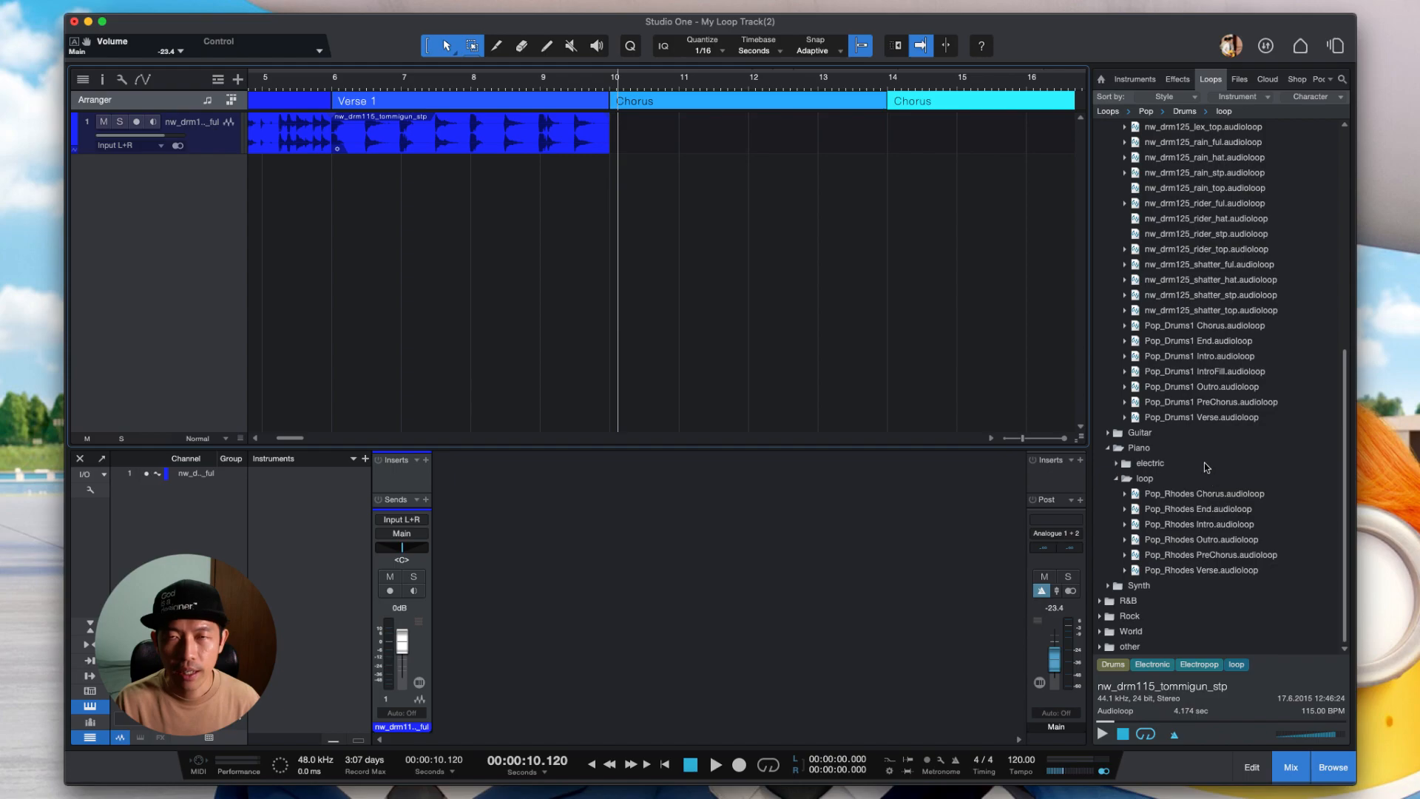
pyautogui.hscroll(-1, 1073, 331)
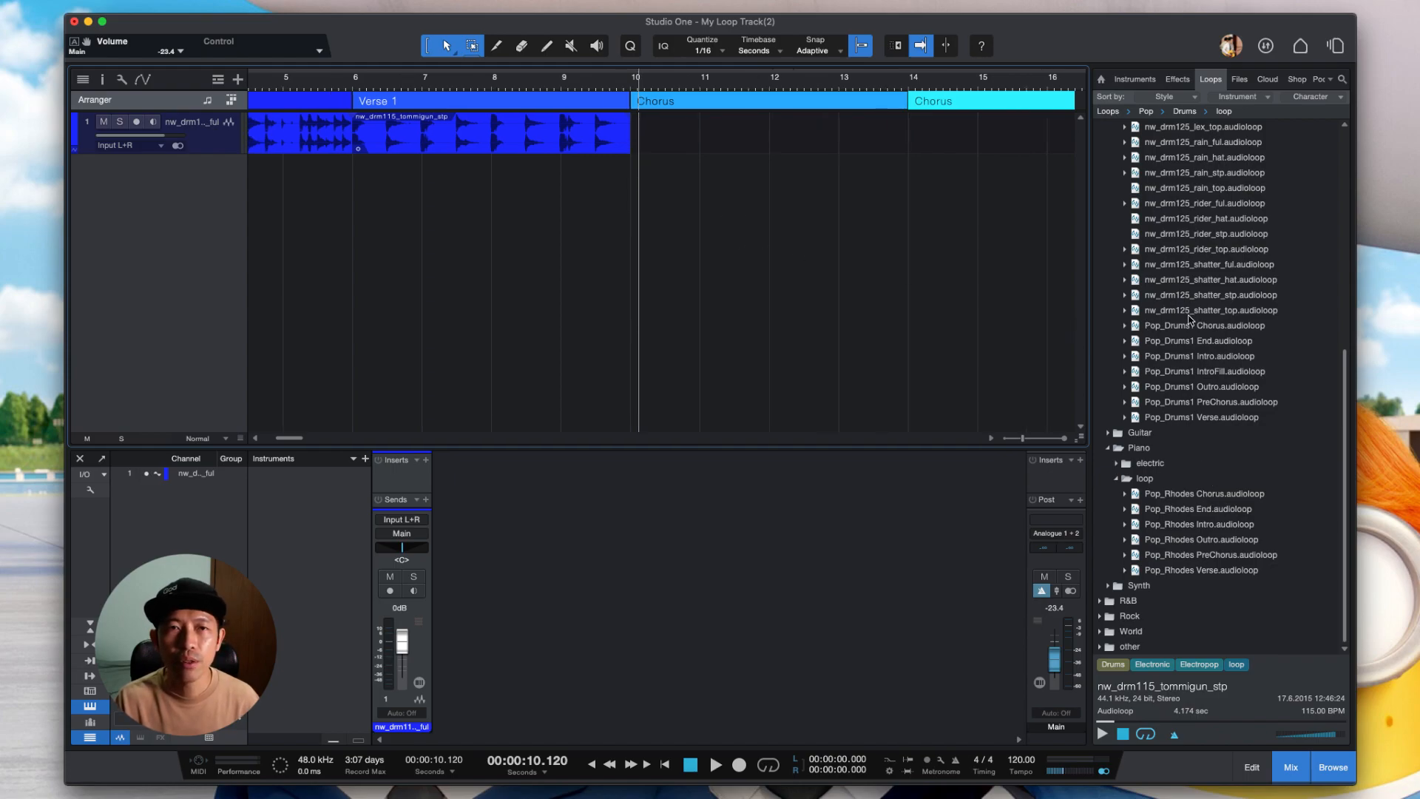
pyautogui.scroll(5, 1189, 317)
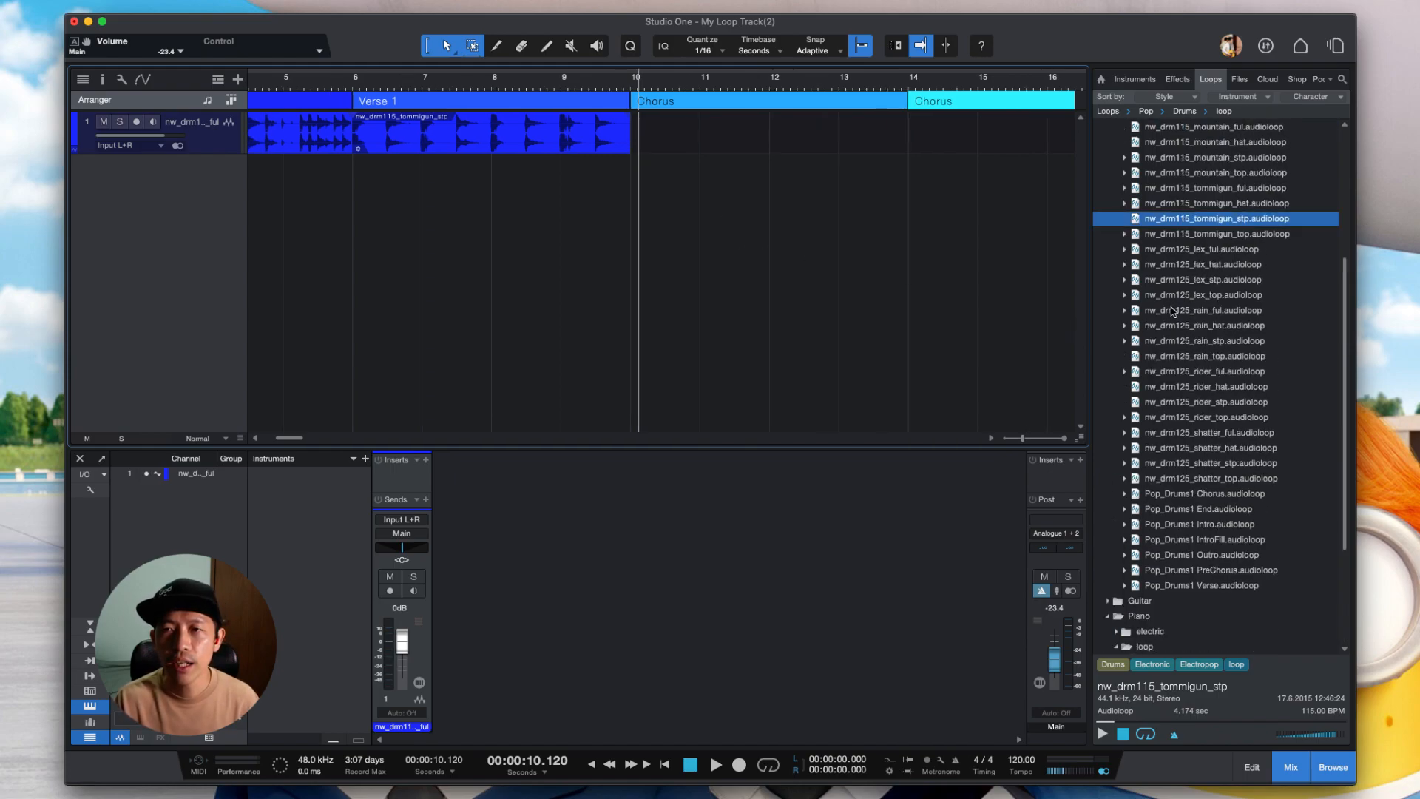
pyautogui.click(1138, 314)
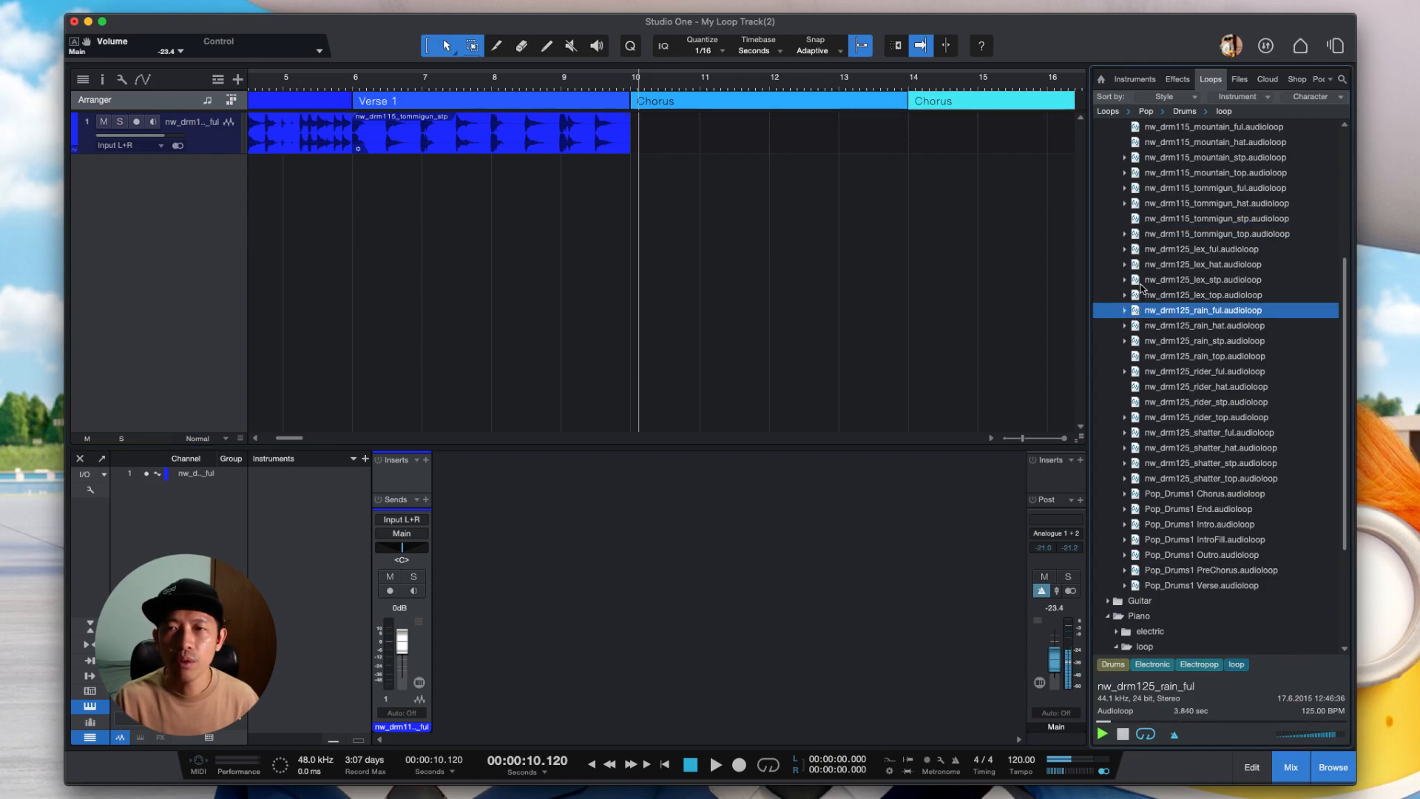
pyautogui.click(1137, 282)
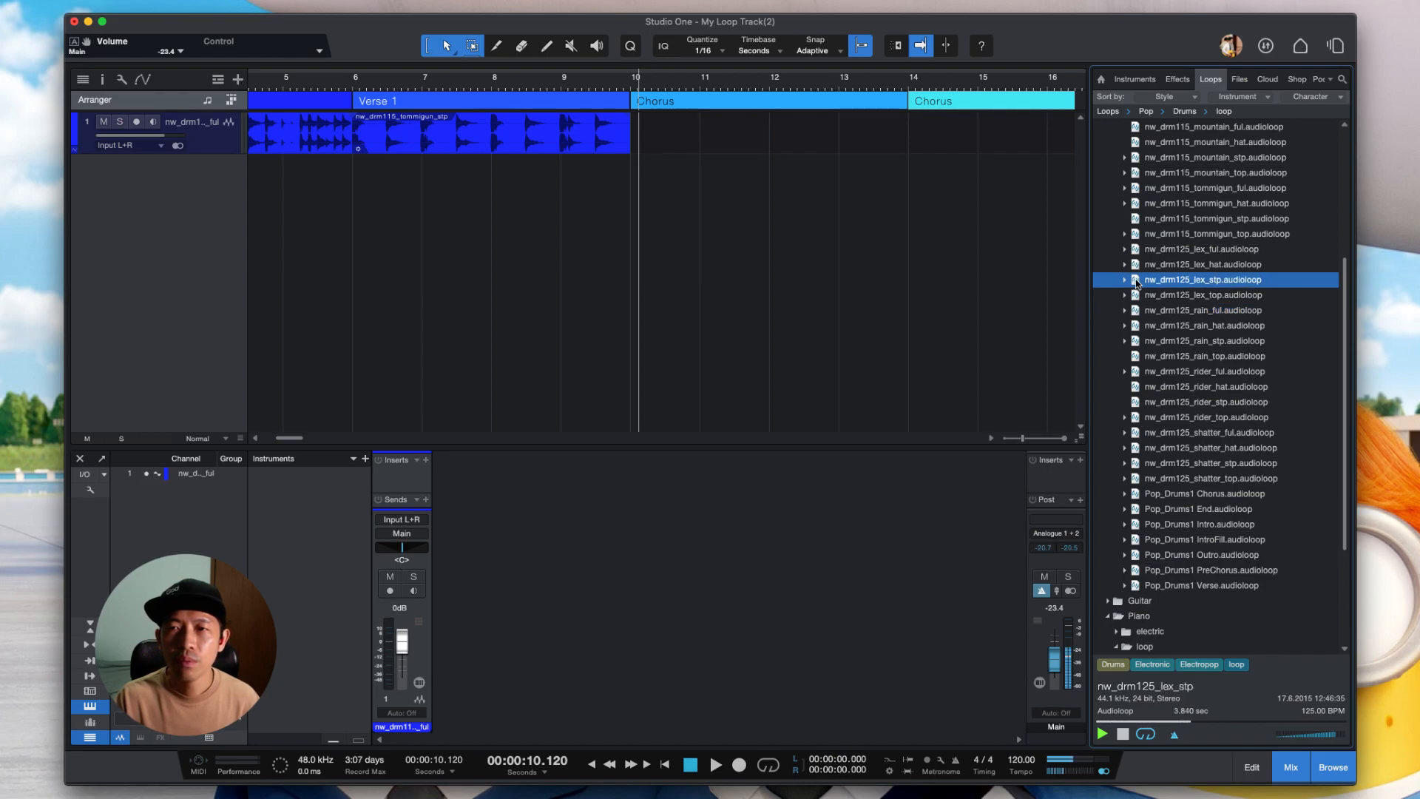
pyautogui.scroll(3, 1138, 282)
pyautogui.moveTo(1149, 377); pyautogui.dragTo(659, 137)
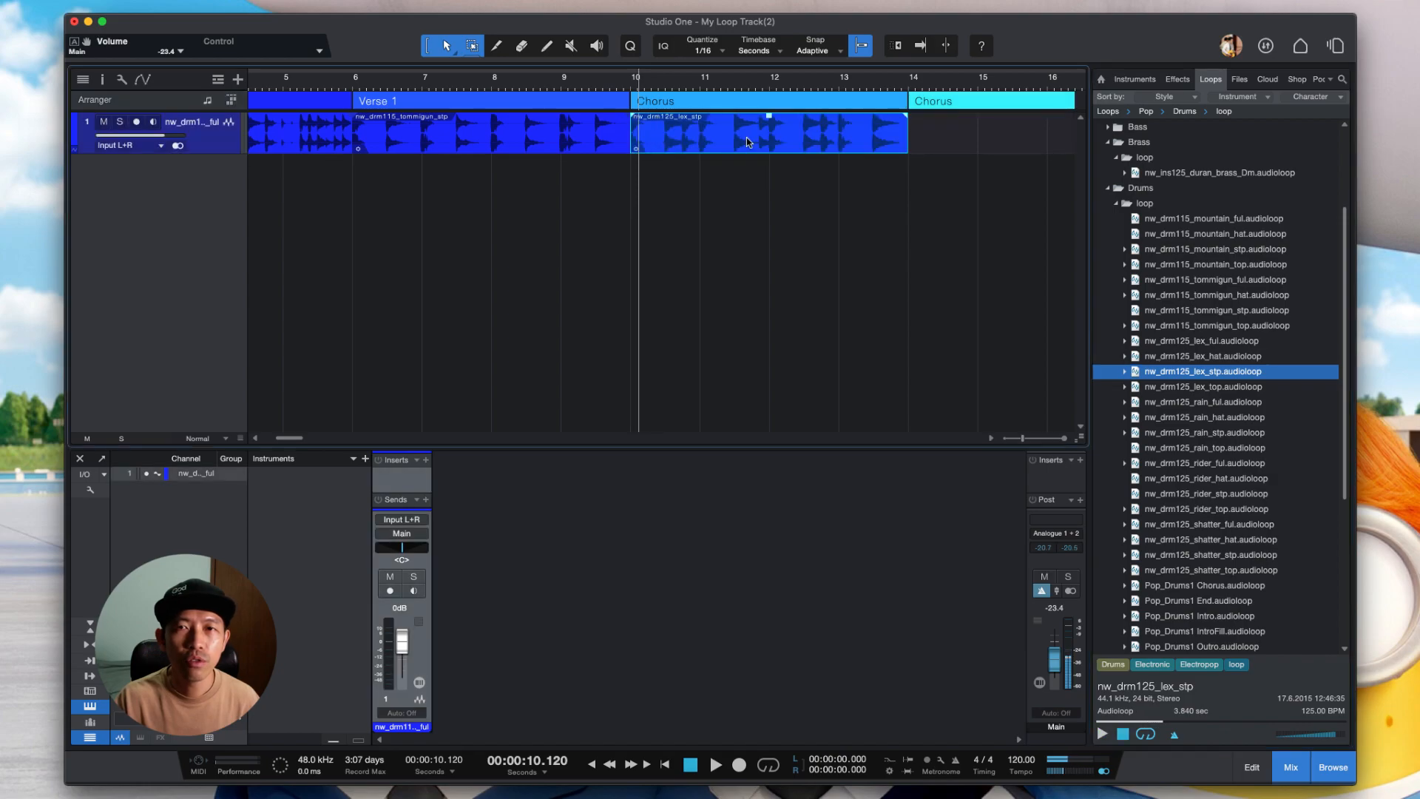
# - Duplicate the nw_drm125_lex_stp event to 14 on the drum track, under the second Chorus, and review the arrangement
pyautogui.hscroll(5, 865, 180)
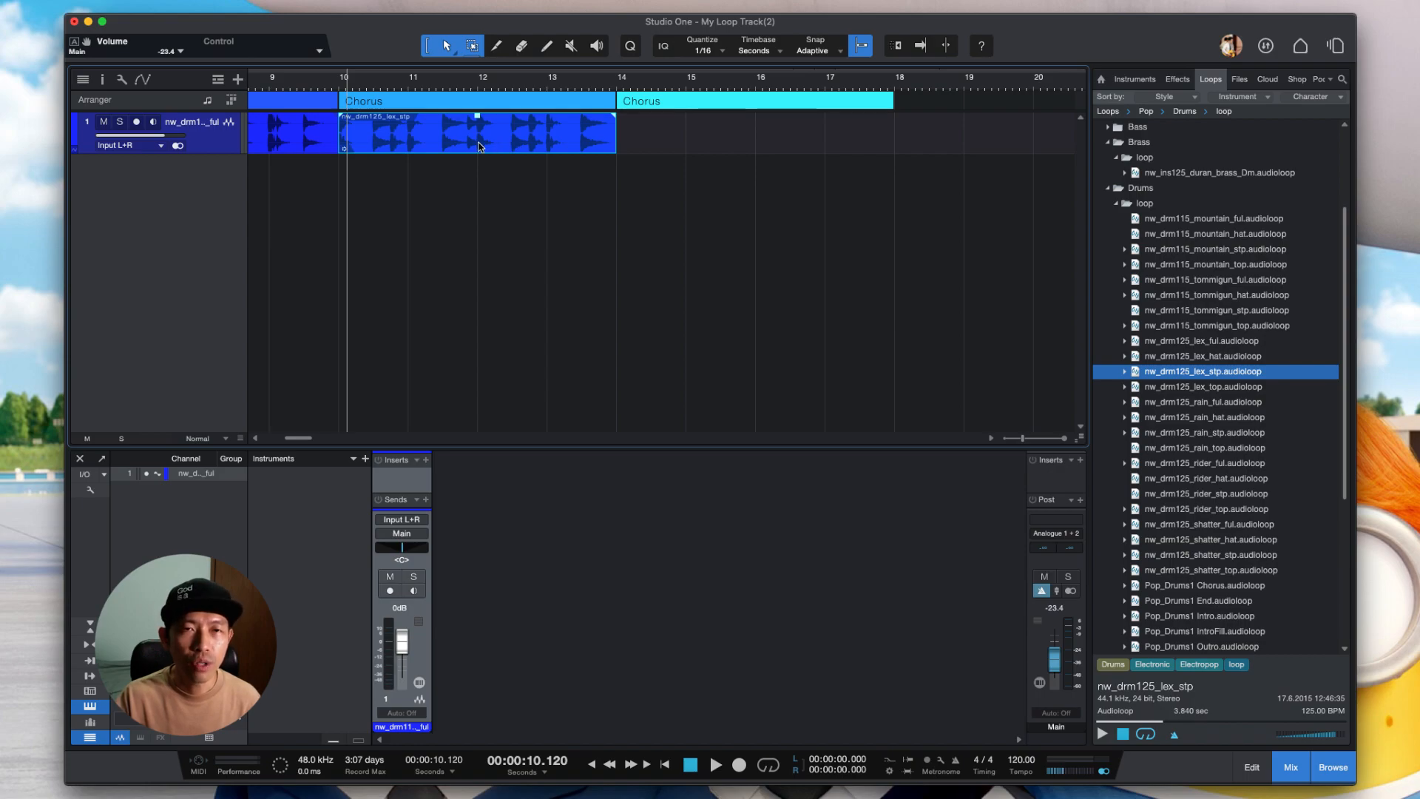
pyautogui.moveTo(478, 145); pyautogui.dragTo(758, 147)
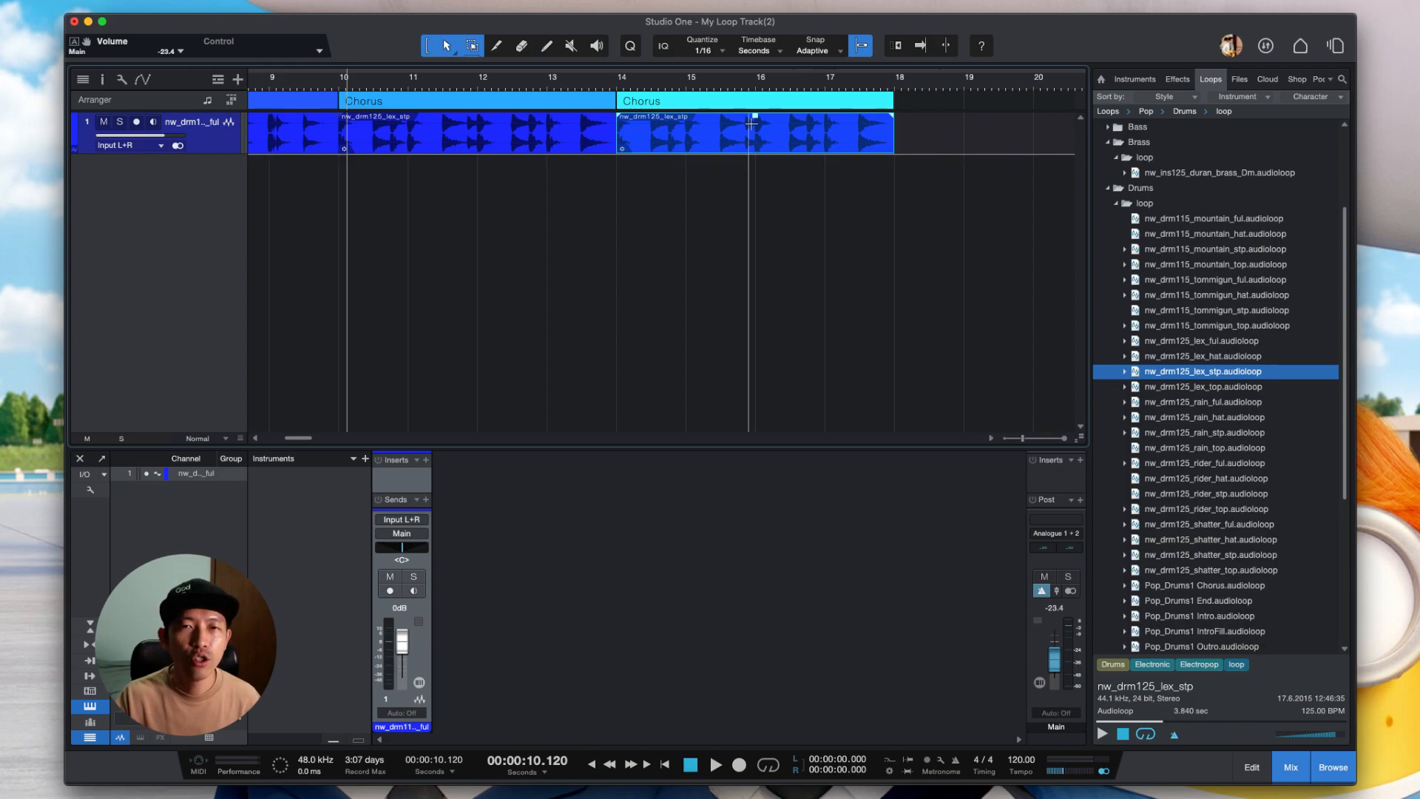
pyautogui.hscroll(-10, 640, 143)
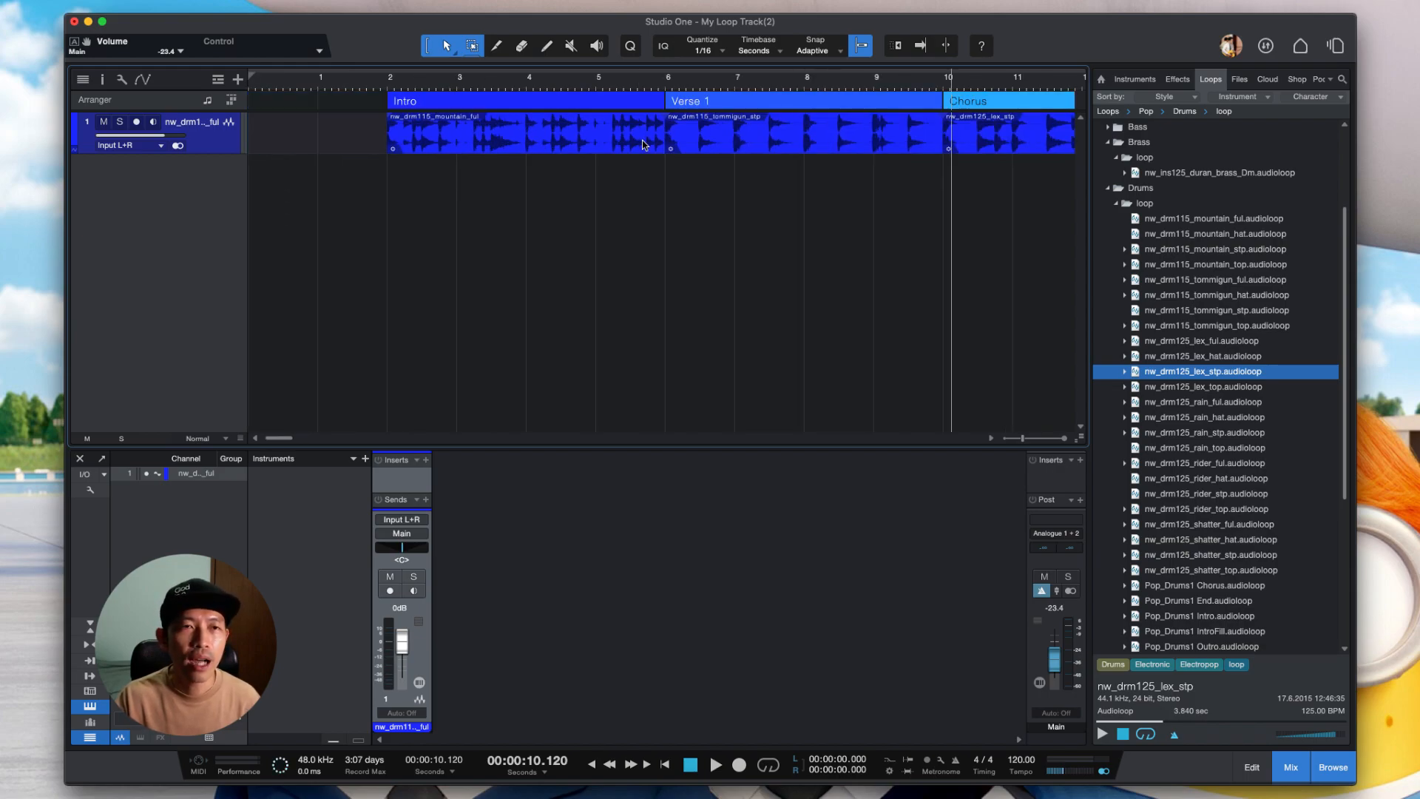
pyautogui.hscroll(6, 766, 143)
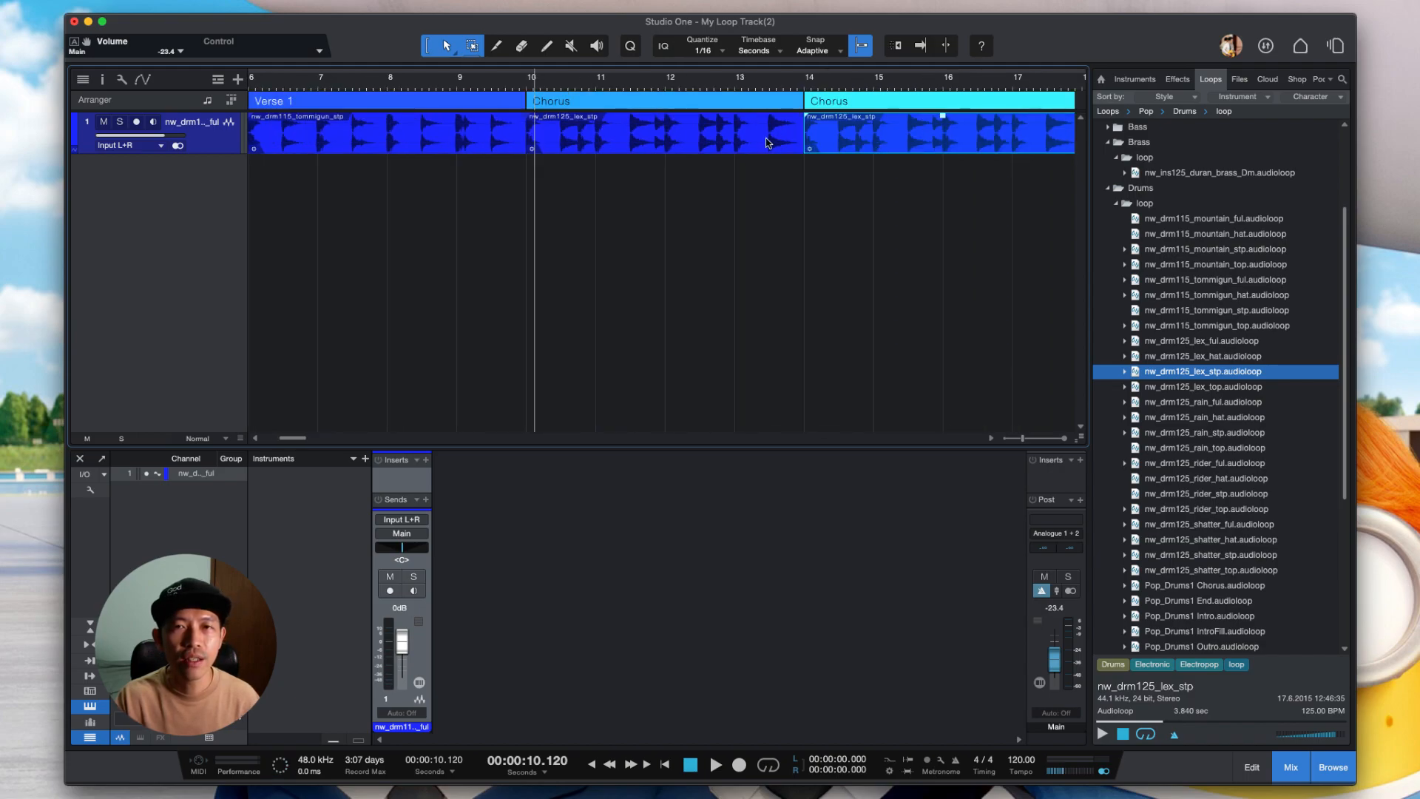
pyautogui.hscroll(4, 869, 129)
pyautogui.hscroll(-10, 666, 141)
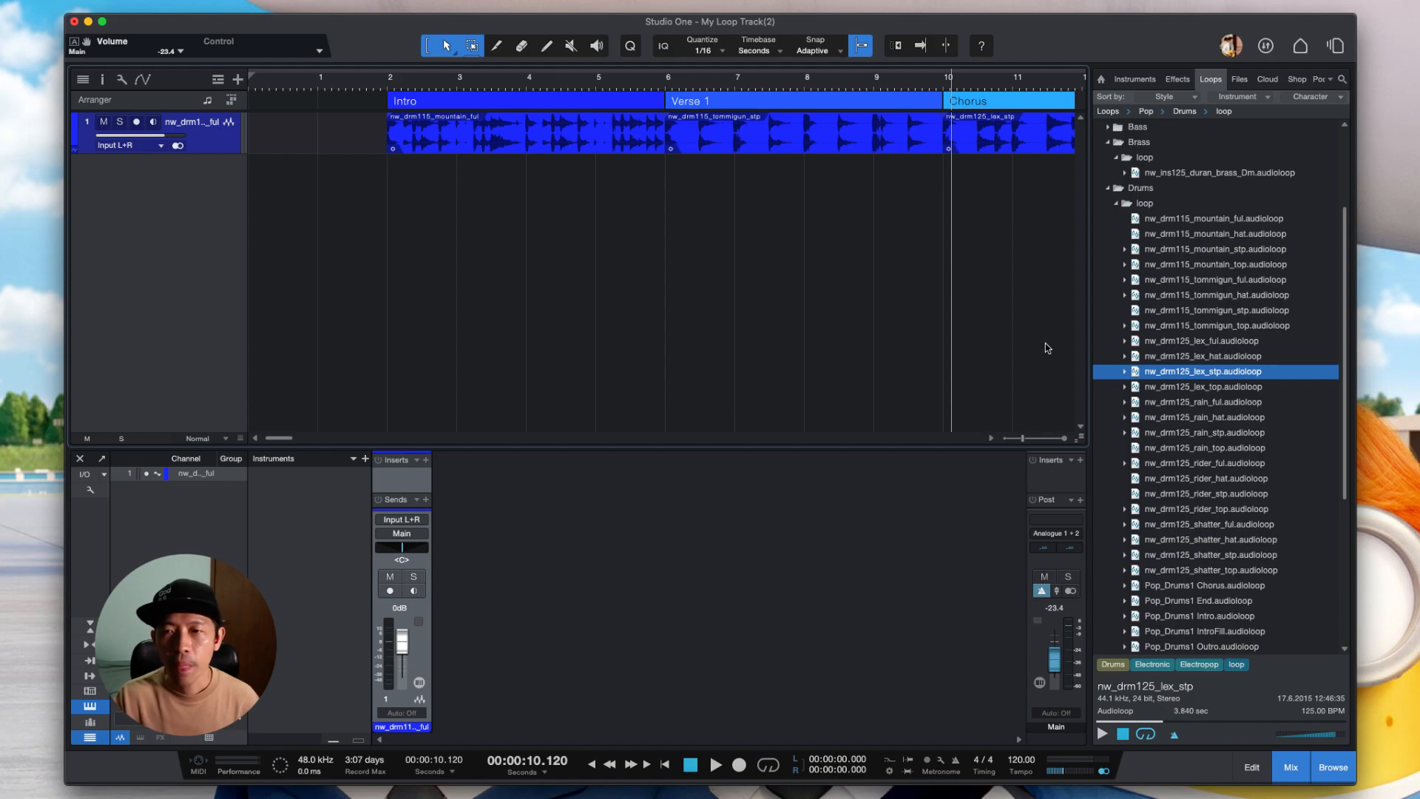
# - Browse the Pop electric guitar loops and audition Picking1 Intro, Picking2 Verse, Picking2 Intro and Power Intro
pyautogui.click(1118, 204)
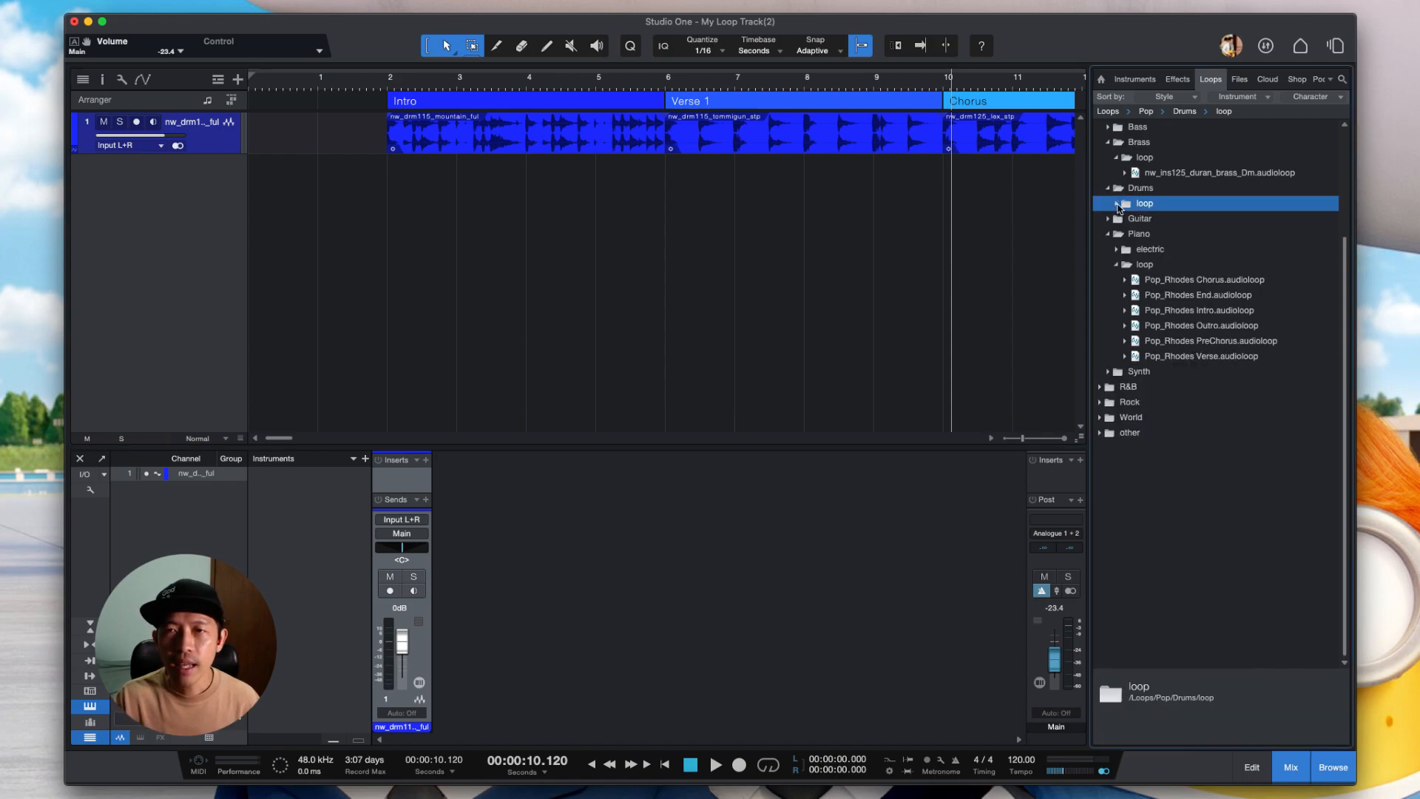
pyautogui.click(1117, 264)
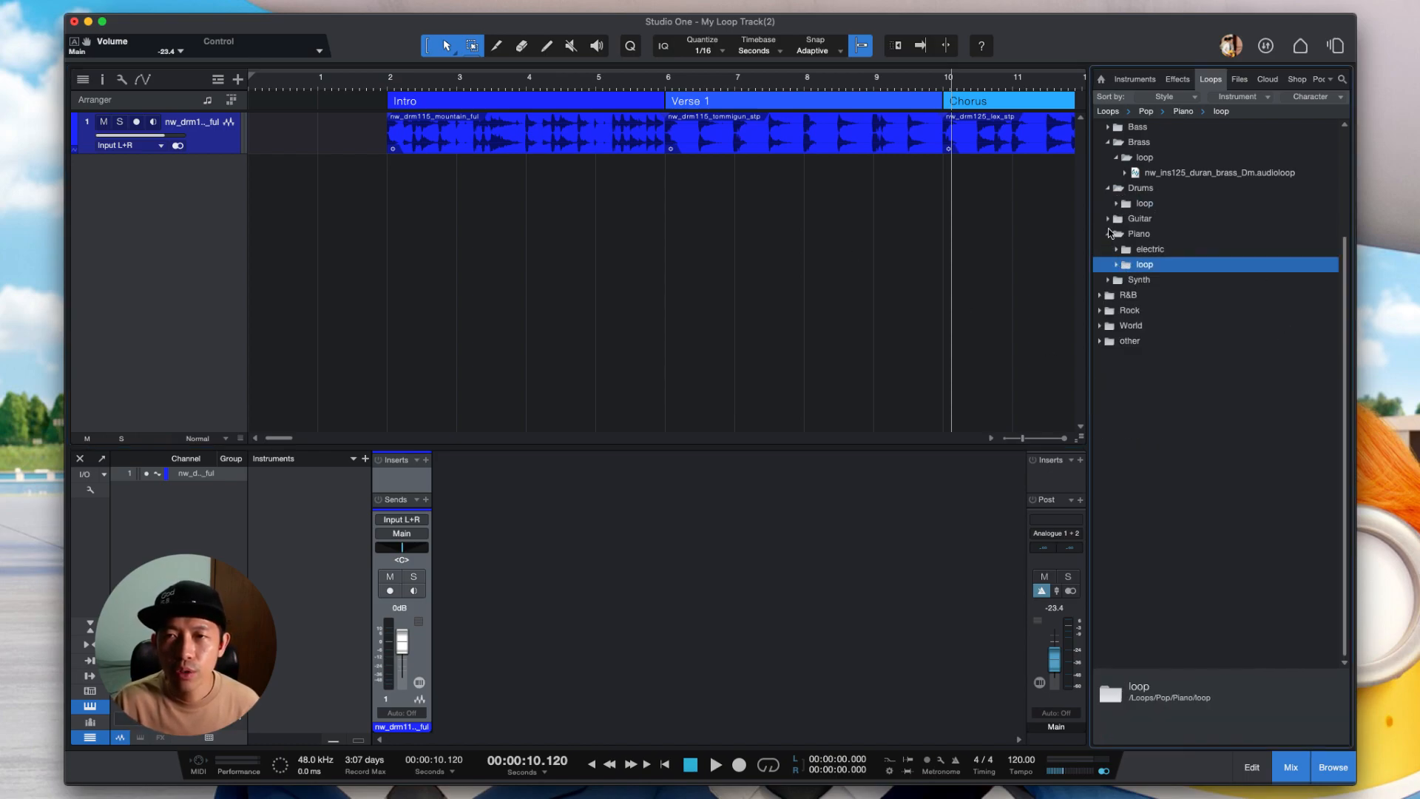
pyautogui.click(1110, 220)
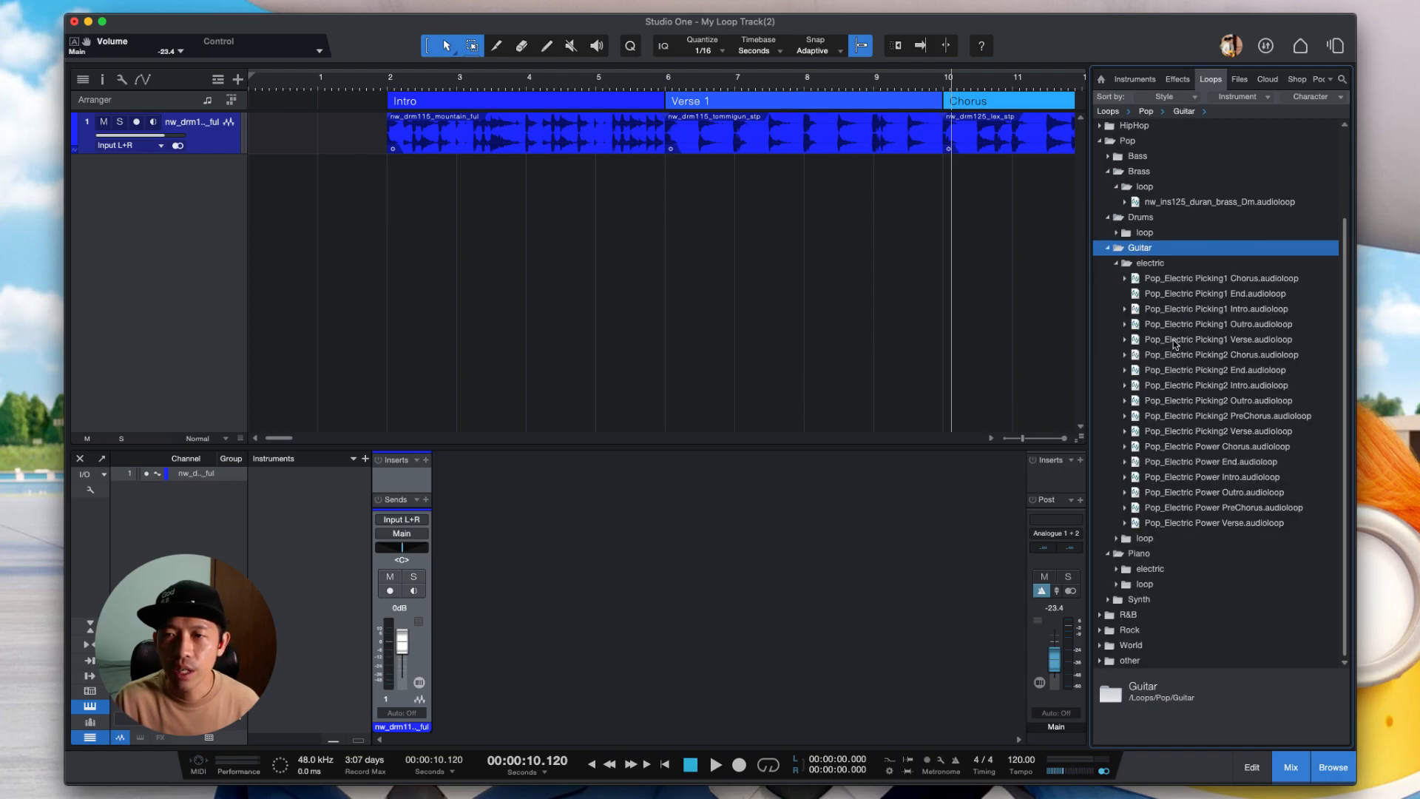
pyautogui.click(1205, 309)
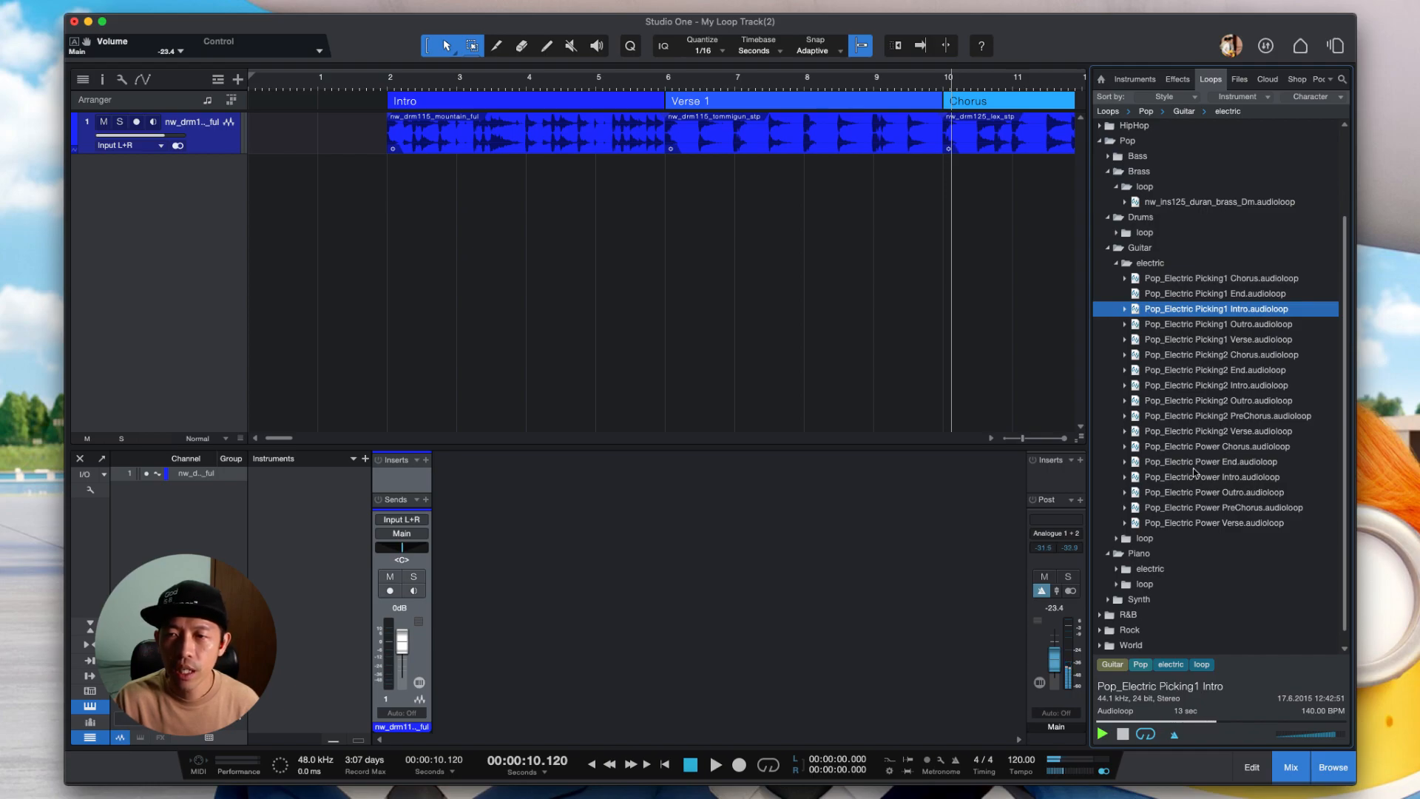
pyautogui.click(1188, 432)
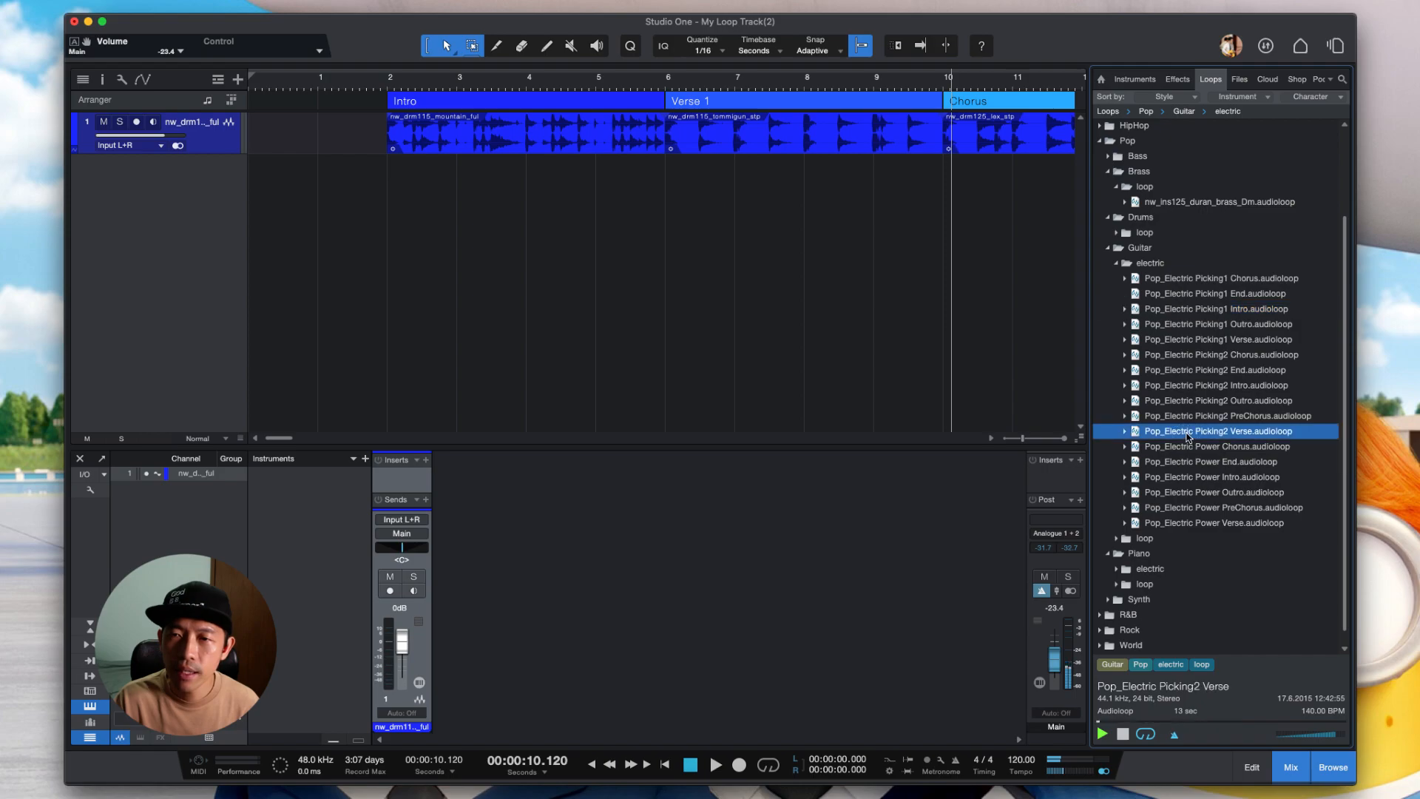
pyautogui.click(1181, 386)
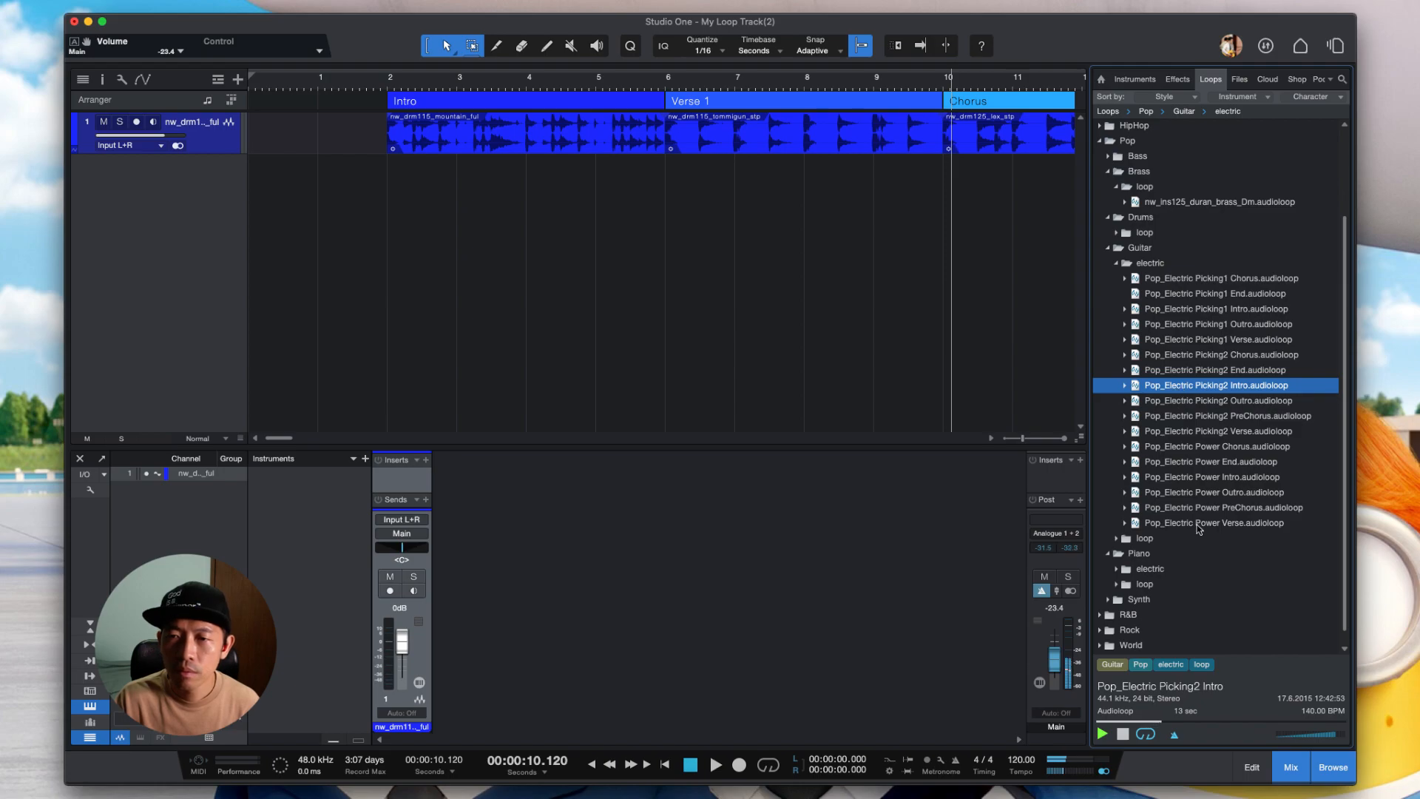
pyautogui.click(1200, 477)
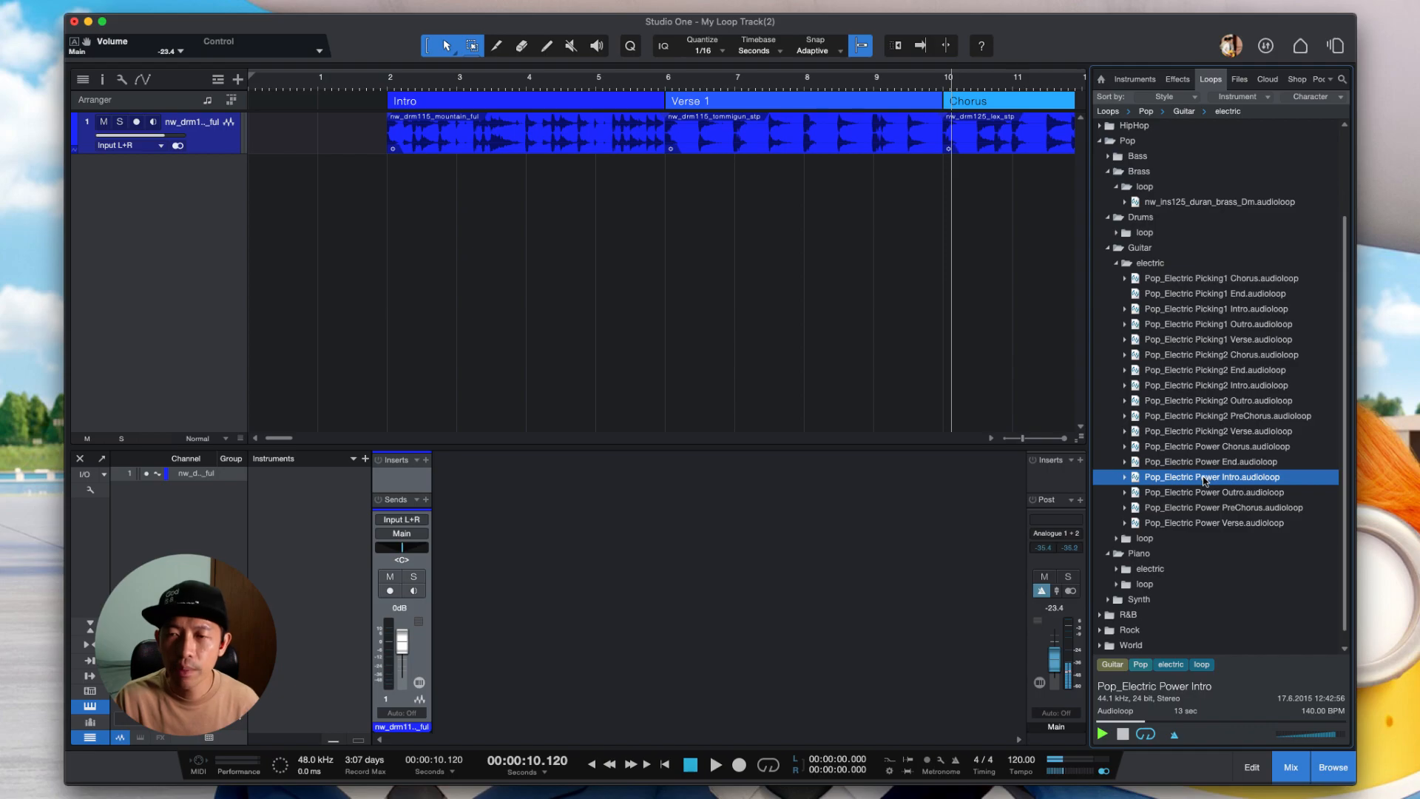
# - Place the Pop_Electric Power Intro loop at 2 on a new track below the drums, and play back from just before the Intro
pyautogui.moveTo(1200, 483); pyautogui.dragTo(418, 221)
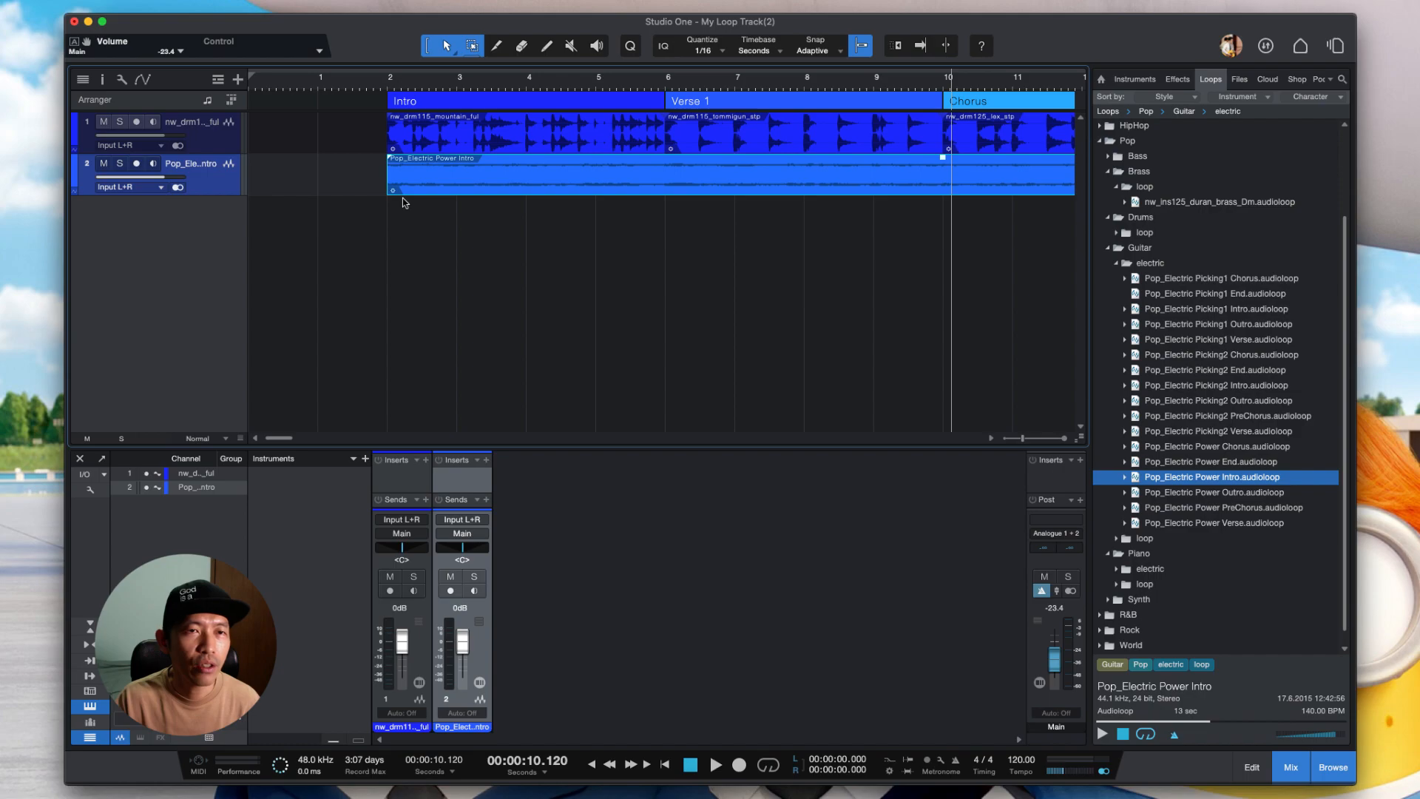
pyautogui.click(367, 85)
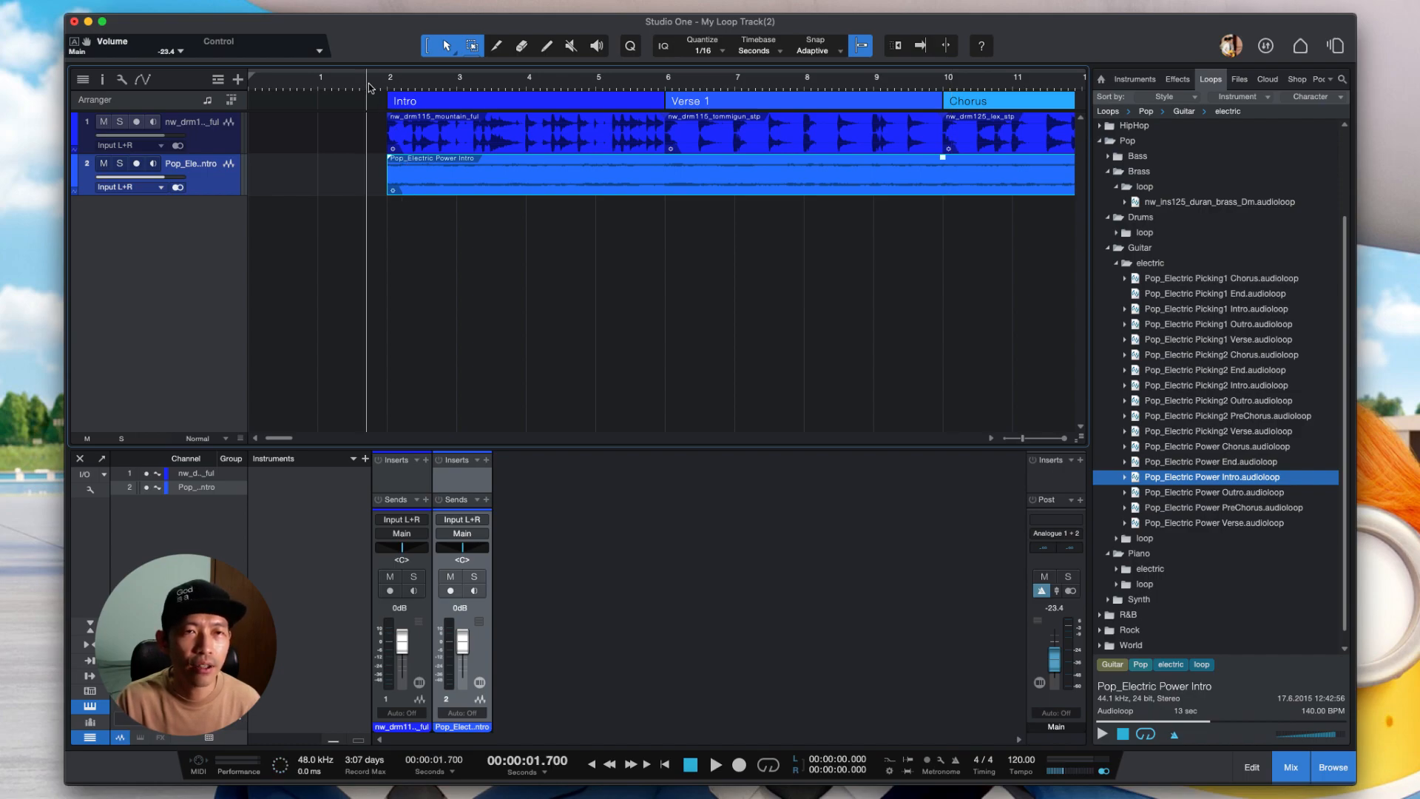
pyautogui.press('space')
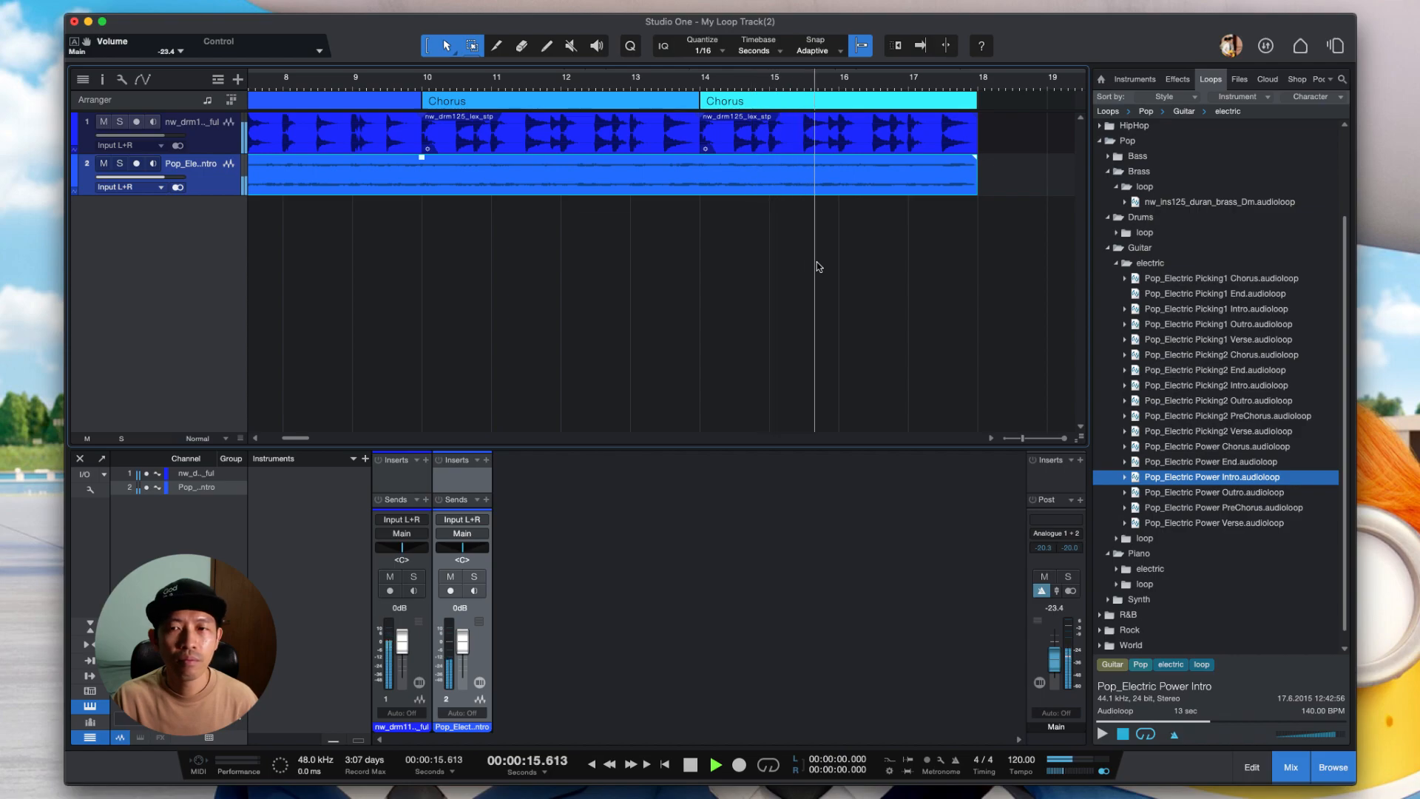
pyautogui.press('space')
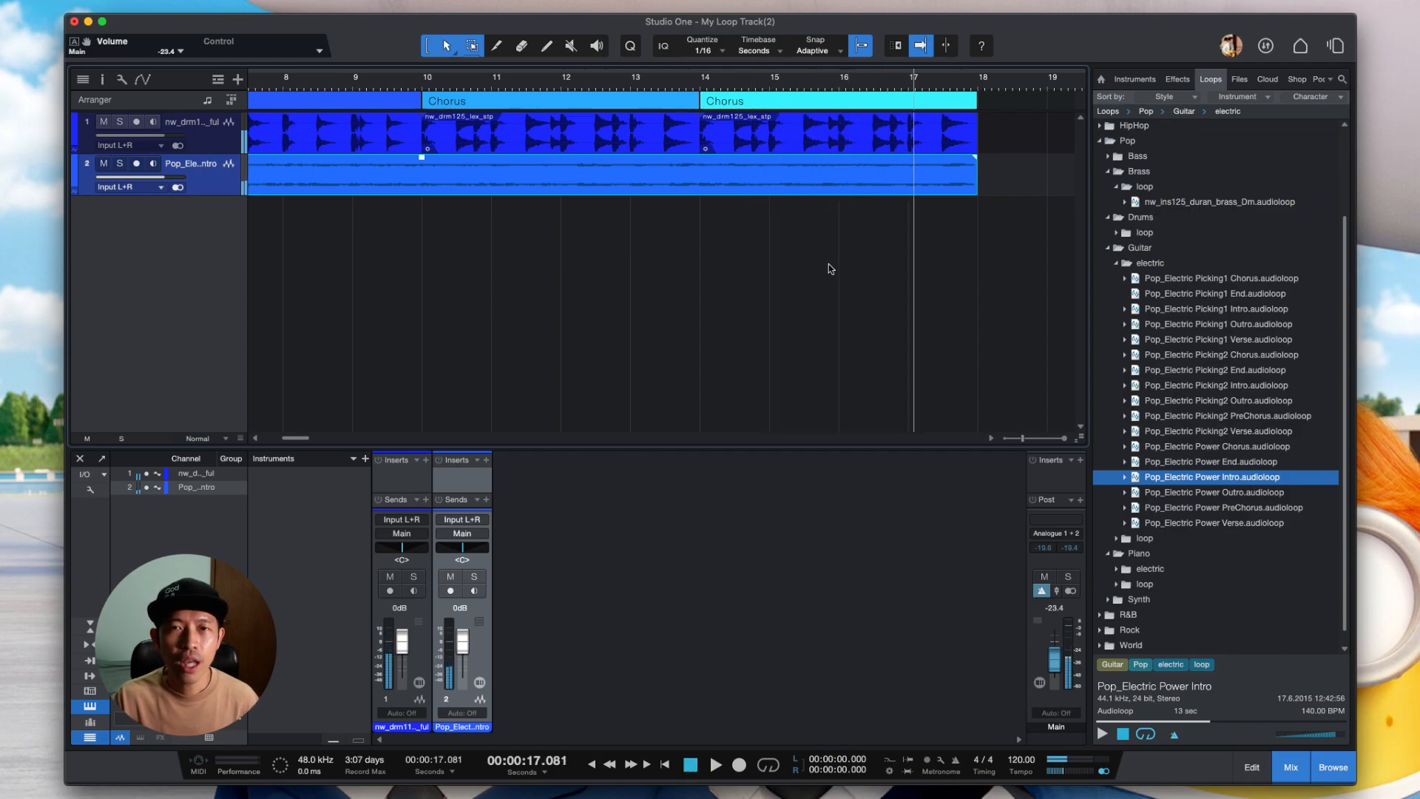
# - Shorten the Pop_Electric Power Intro event so it ends at 6, matching the end of the Intro section
pyautogui.hscroll(3, 817, 248)
pyautogui.hscroll(-4, 817, 248)
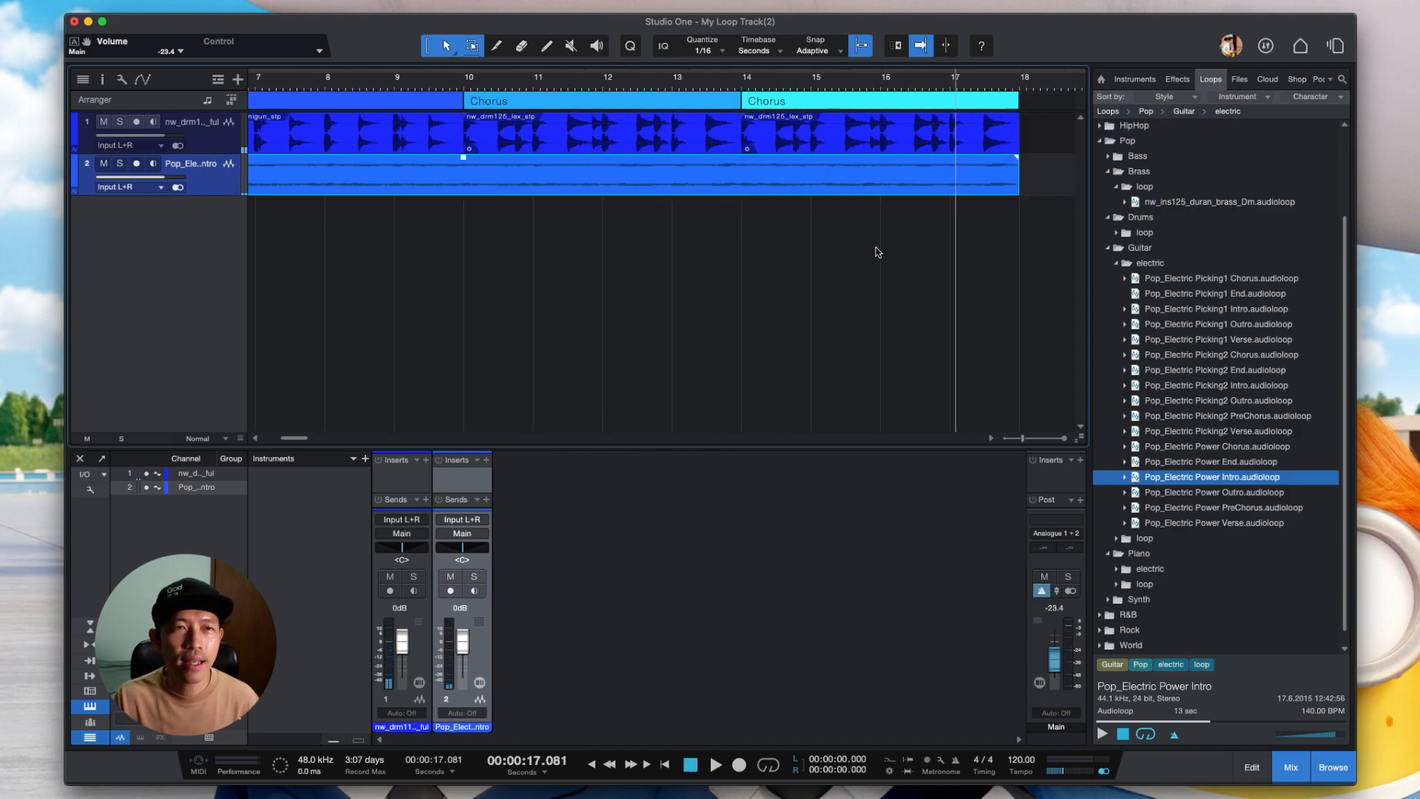
pyautogui.hscroll(-2, 876, 252)
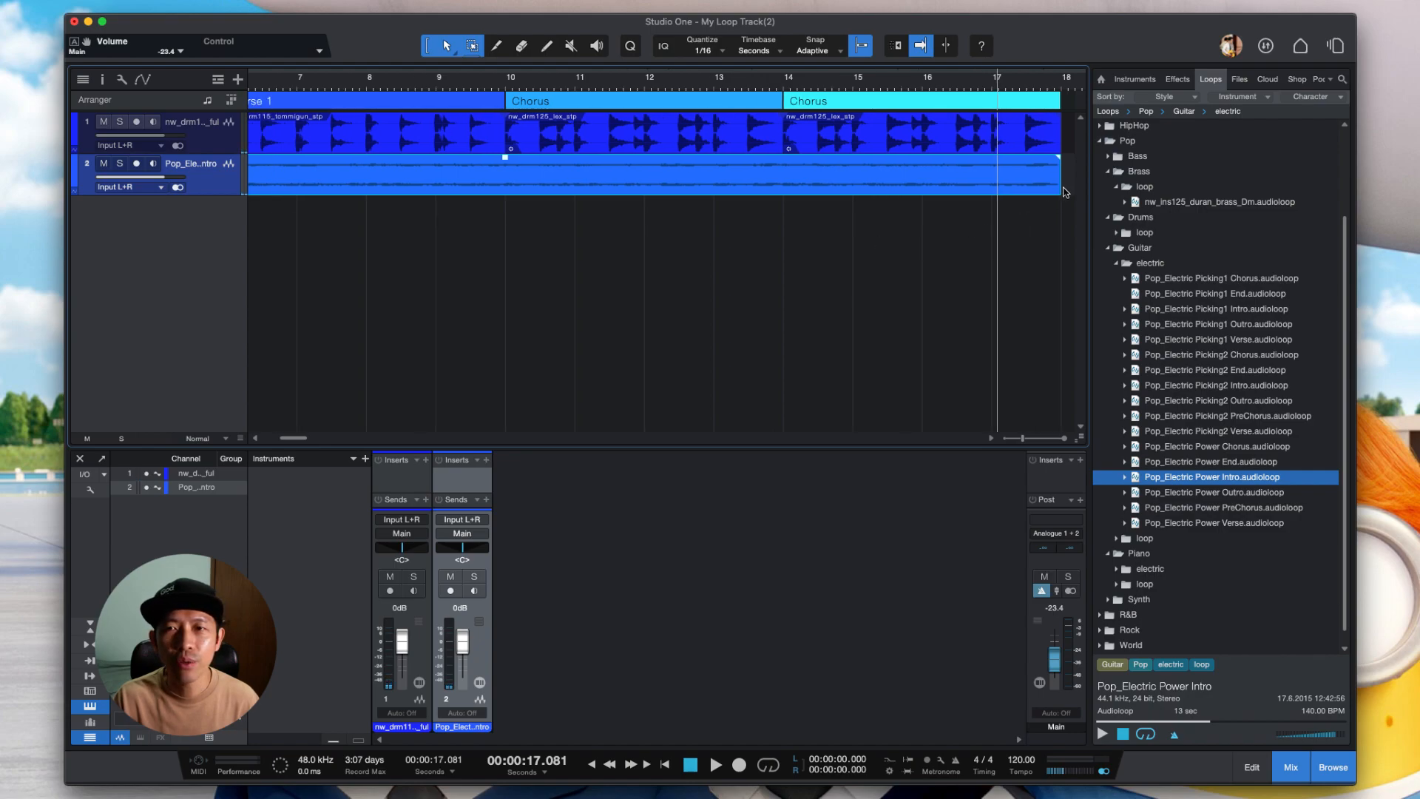
pyautogui.moveTo(1065, 187); pyautogui.dragTo(509, 182)
pyautogui.hscroll(-8, 548, 230)
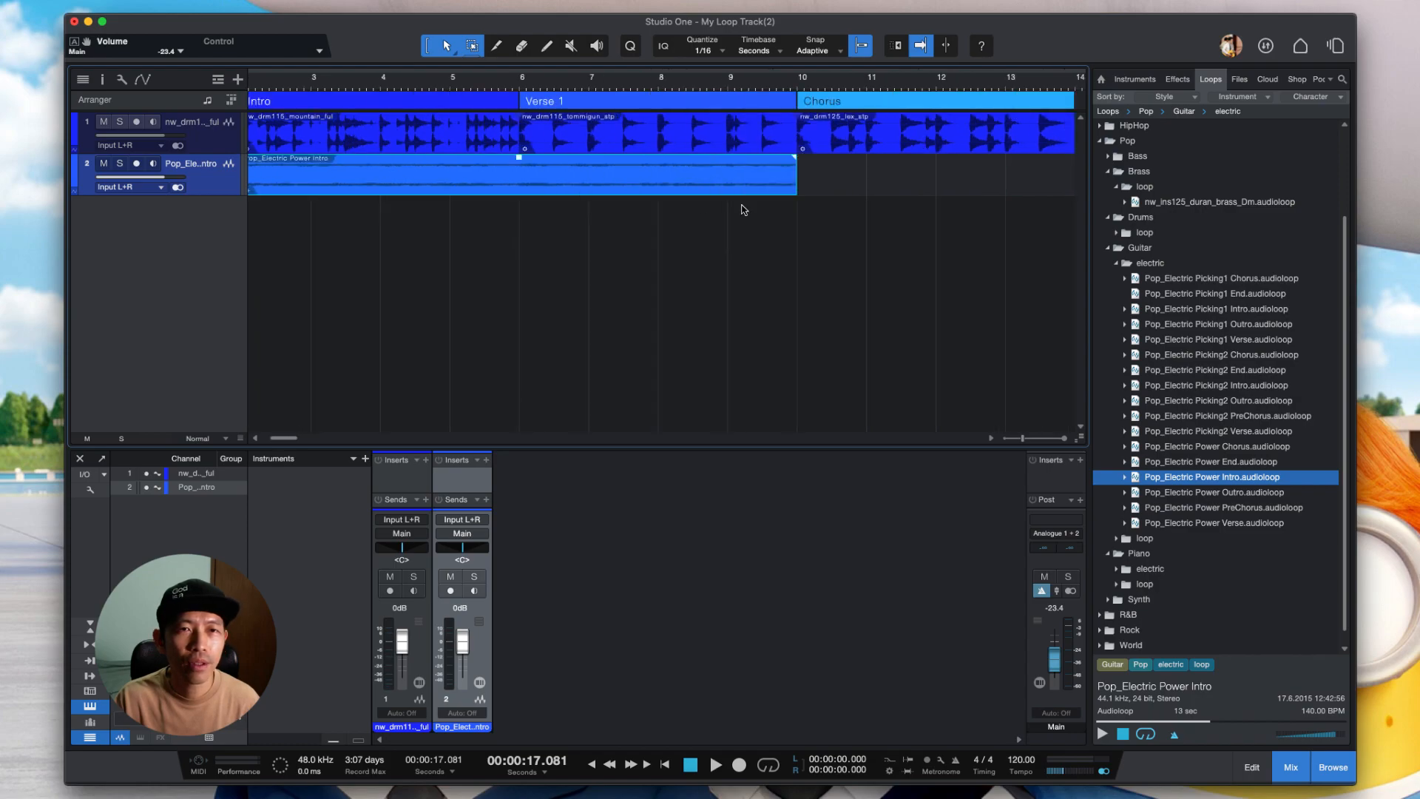
pyautogui.moveTo(793, 185); pyautogui.dragTo(518, 189)
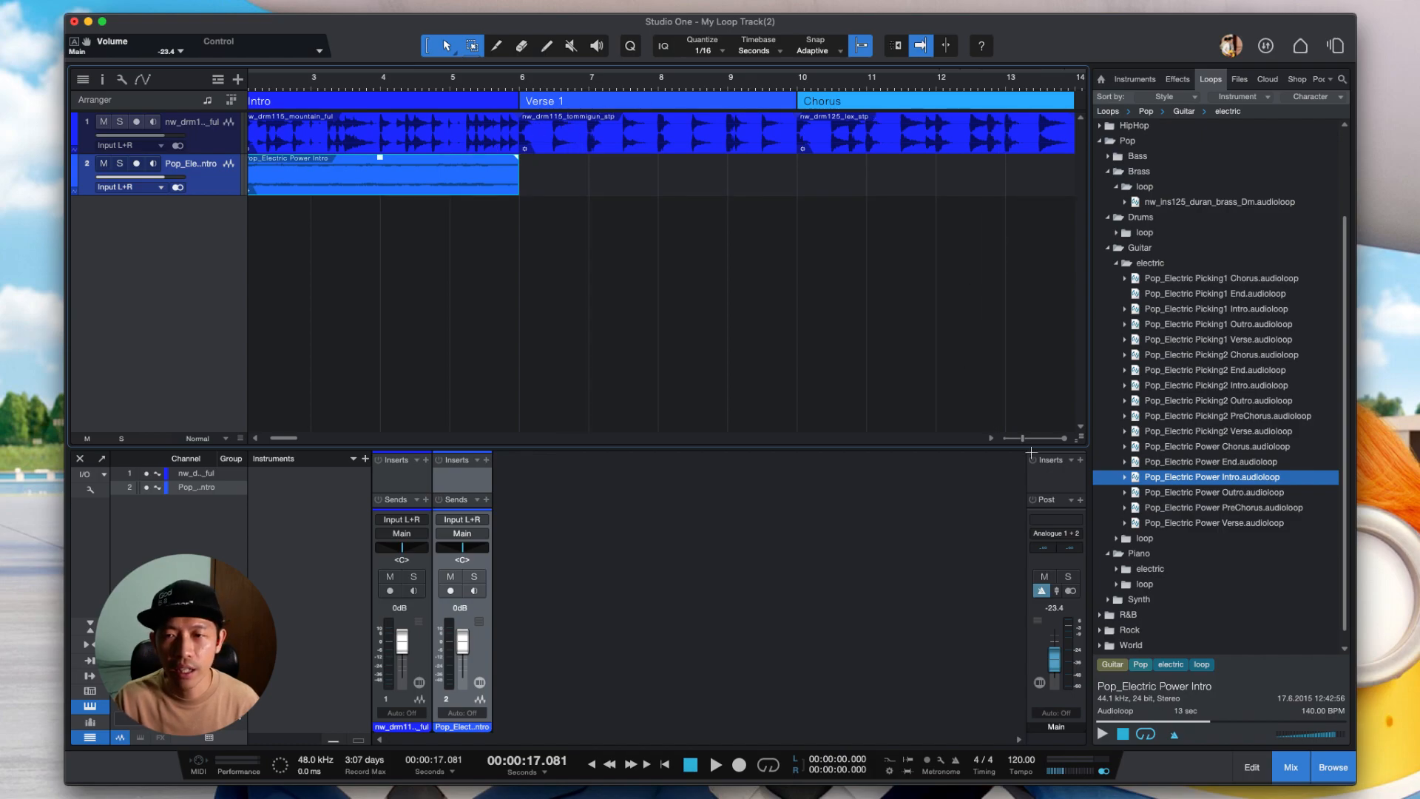
# - Audition the Pop electric guitar loops Picking2 Verse, Picking1 Verse, Picking2 Outro, Picking2 PreChorus, Power Chorus, Power End and Power Intro
pyautogui.click(1206, 435)
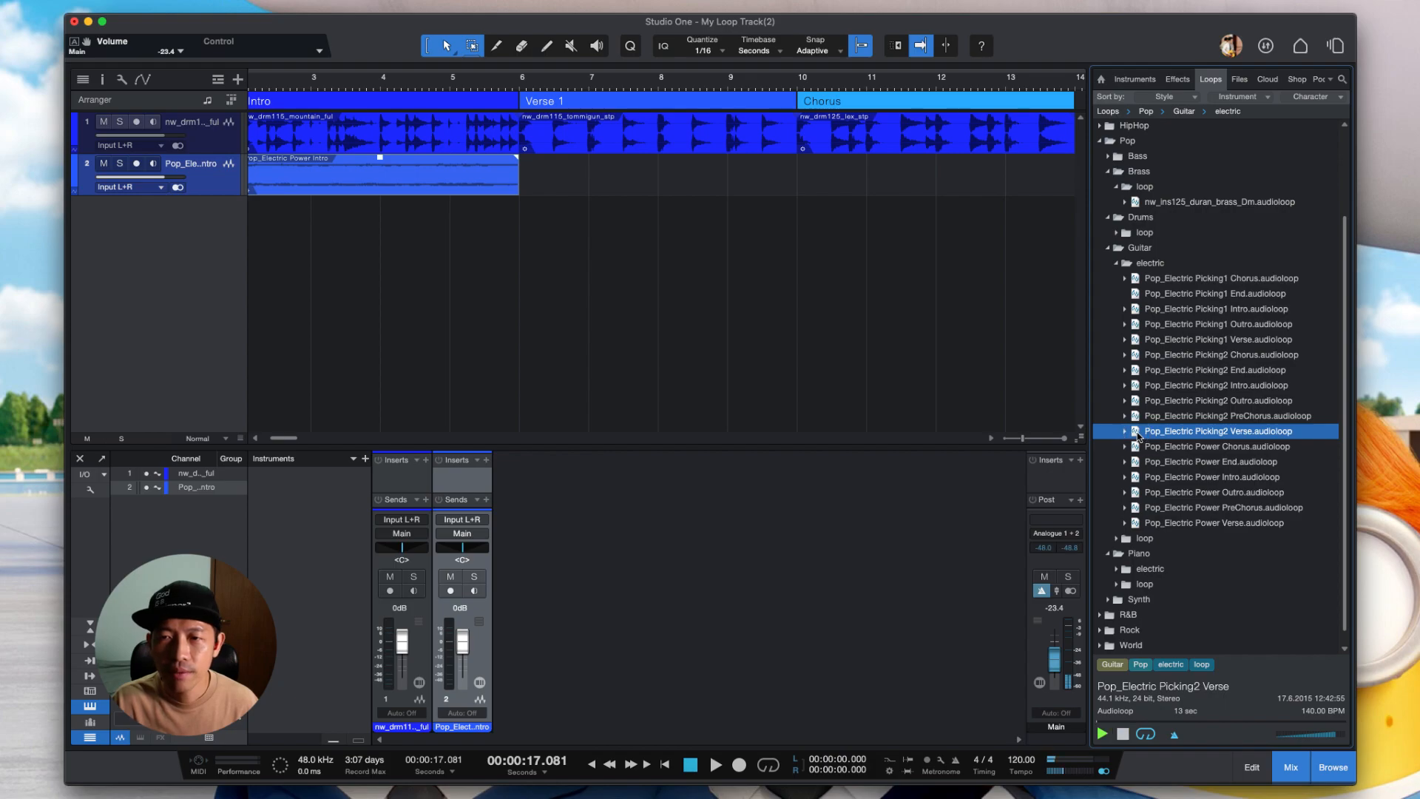
pyautogui.click(1138, 342)
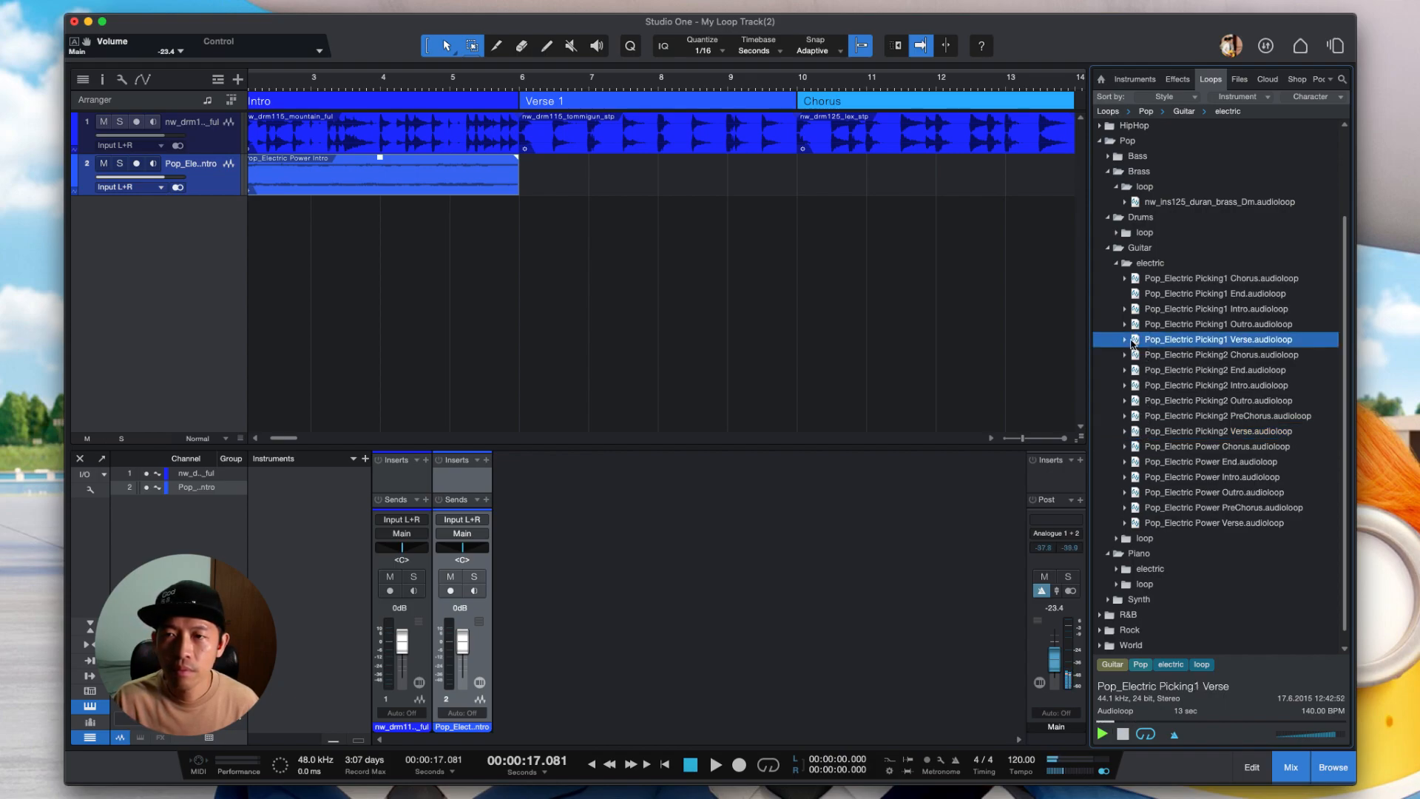
pyautogui.click(1137, 402)
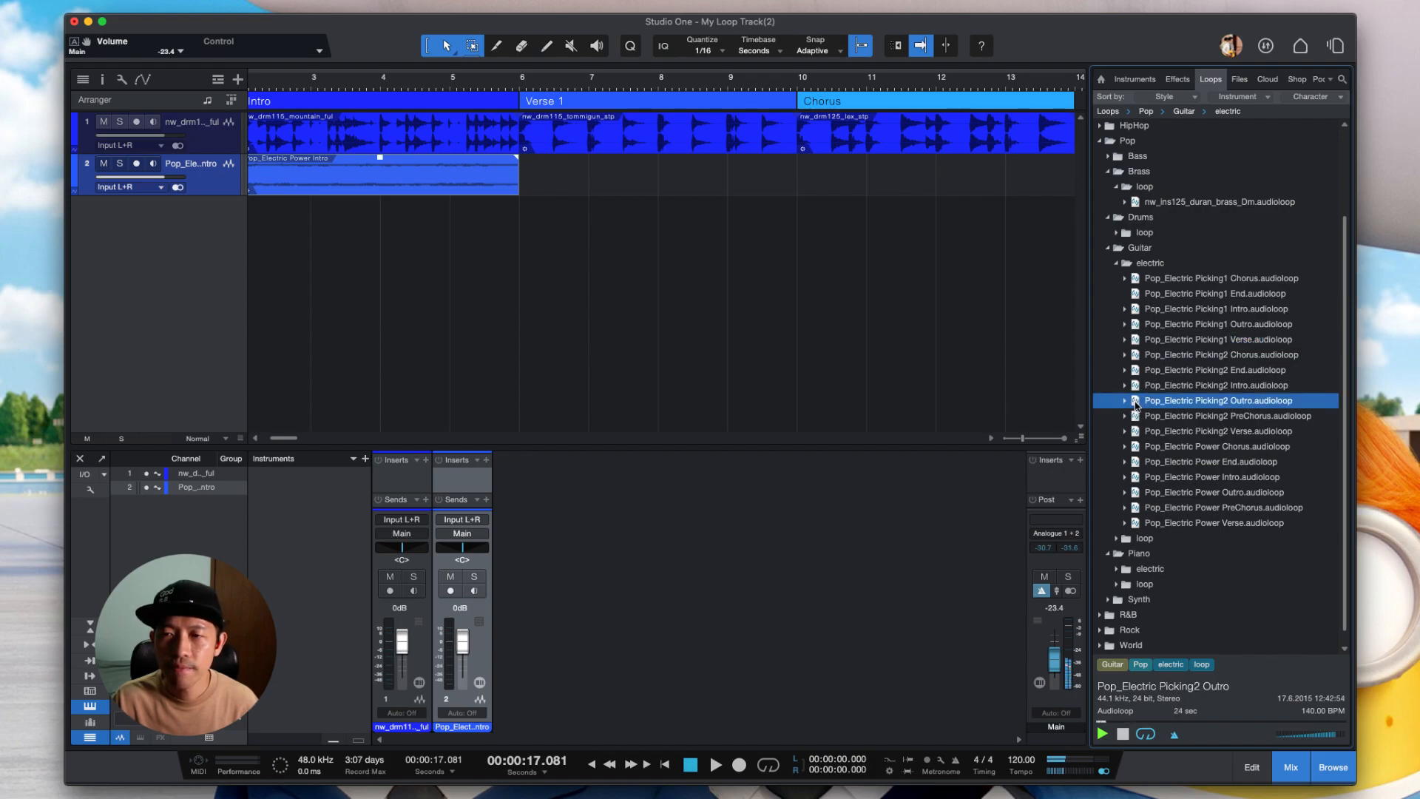
pyautogui.click(1135, 418)
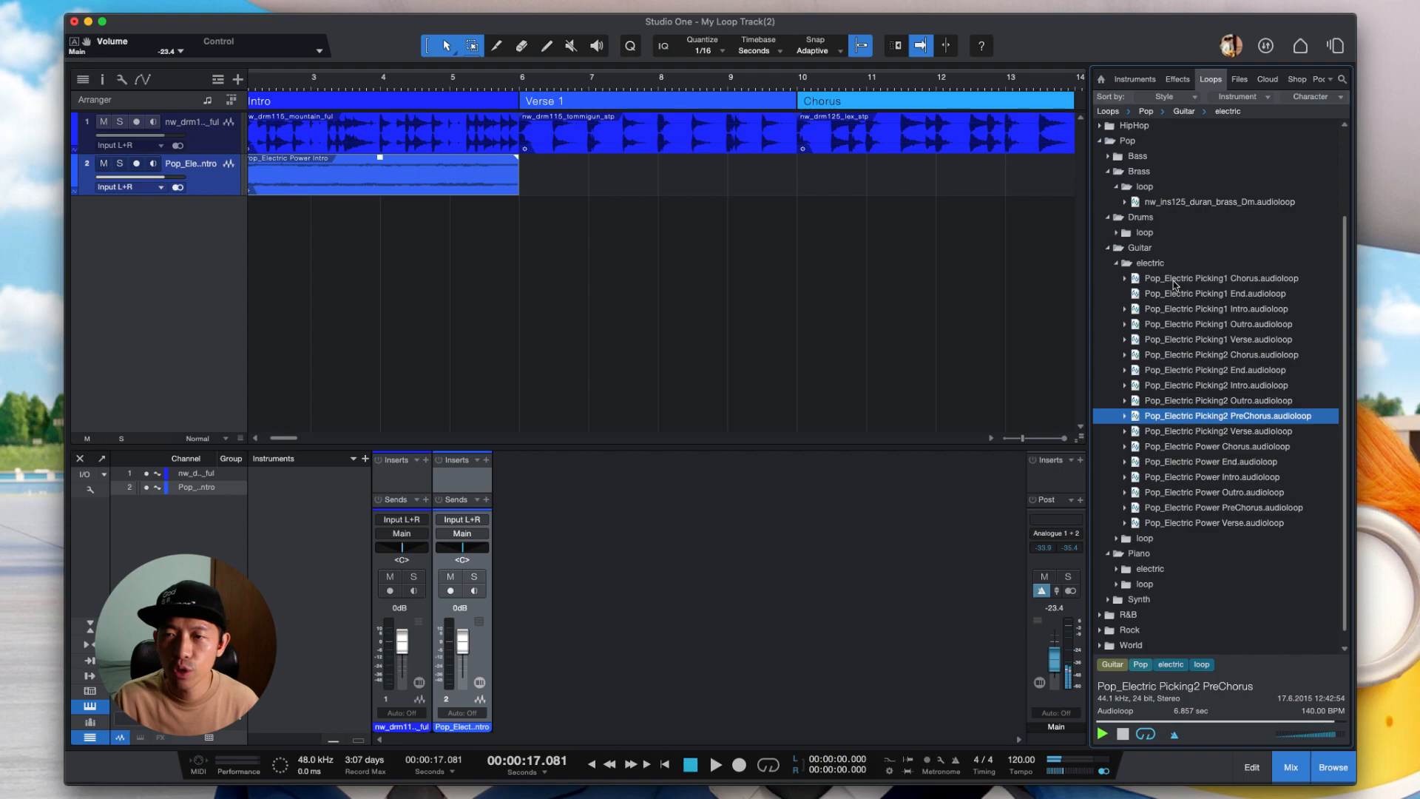
pyautogui.click(1170, 447)
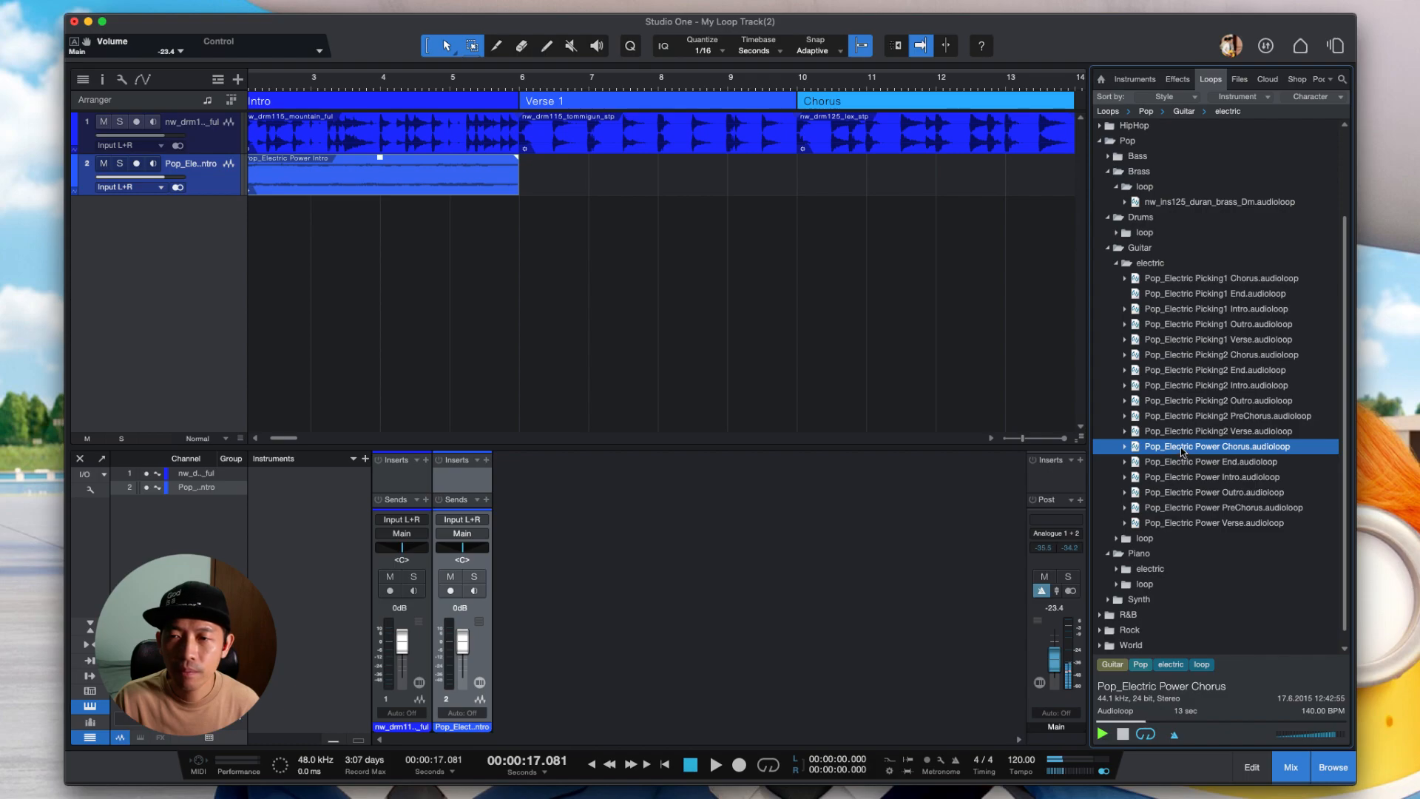
pyautogui.click(1179, 463)
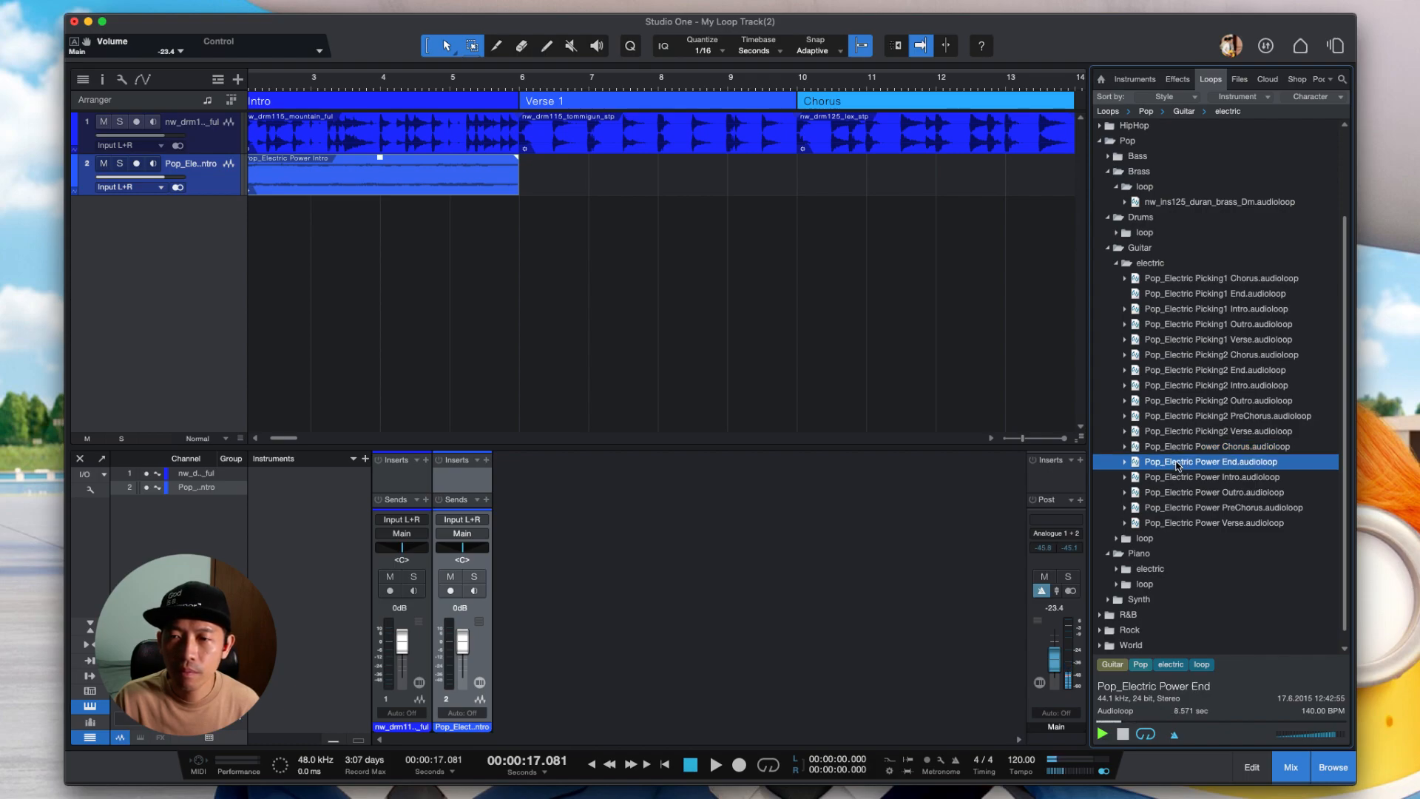
pyautogui.click(1179, 477)
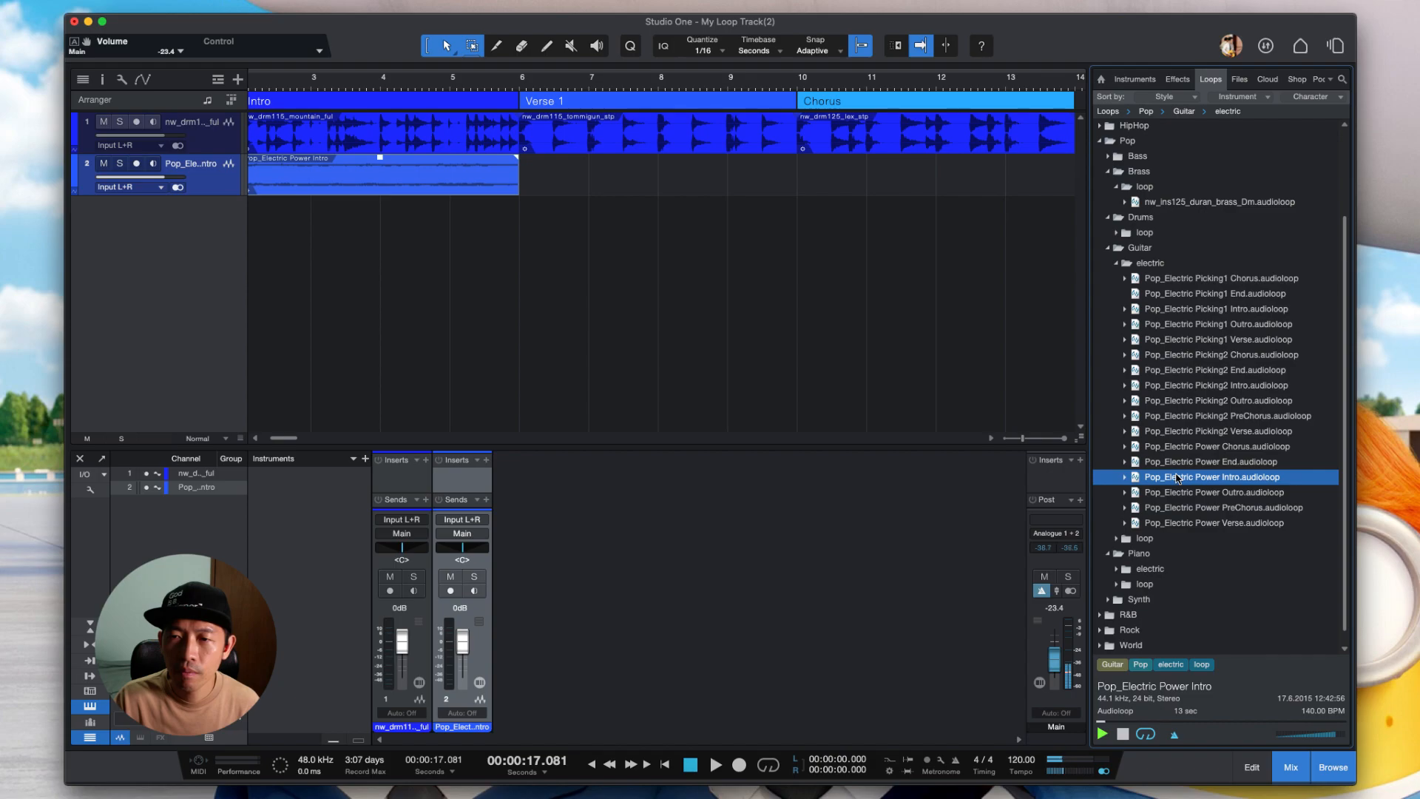
# - Audition the Pop_Electric Power PreChorus loop and place it at 6 on the guitar track, under Verse 1
pyautogui.click(1179, 504)
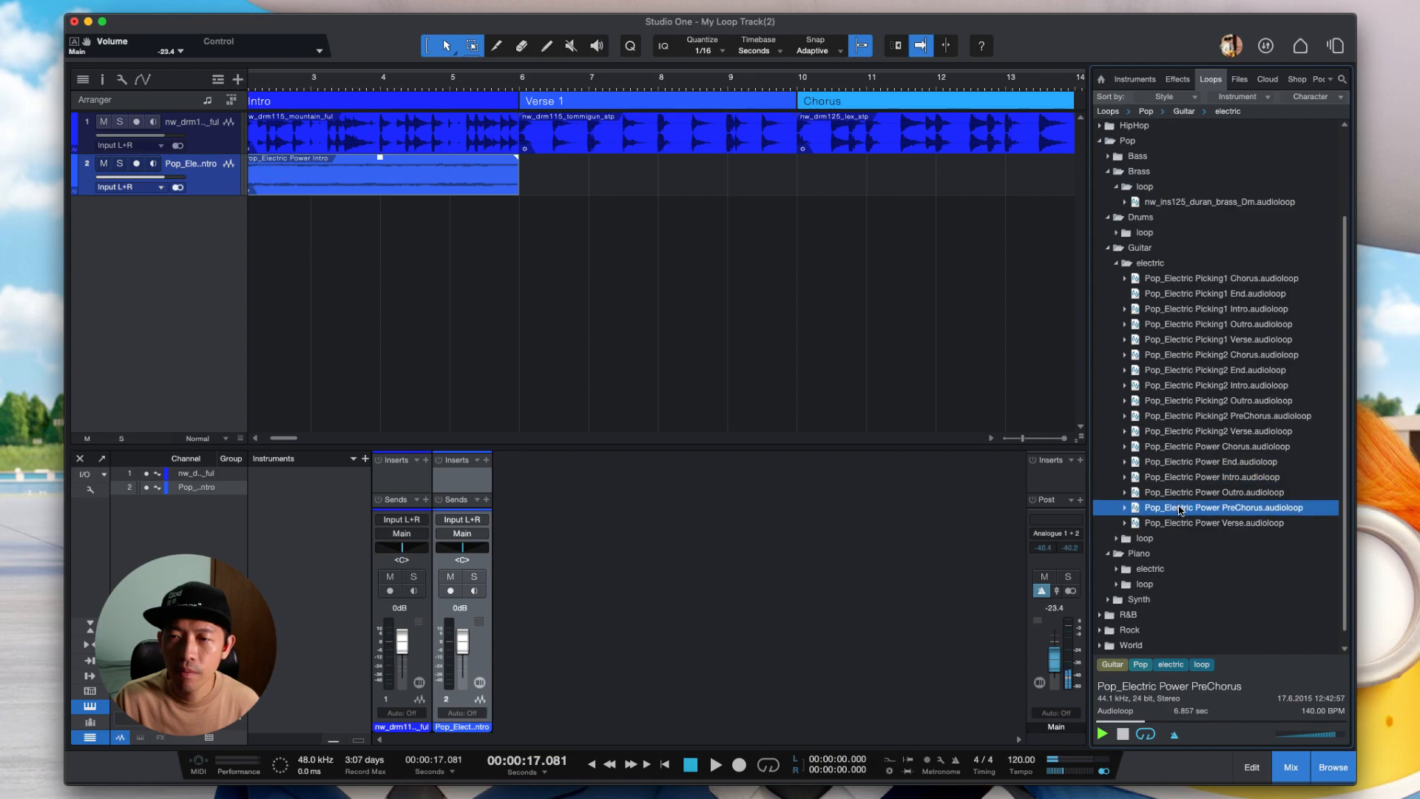
pyautogui.moveTo(1181, 511); pyautogui.dragTo(548, 172)
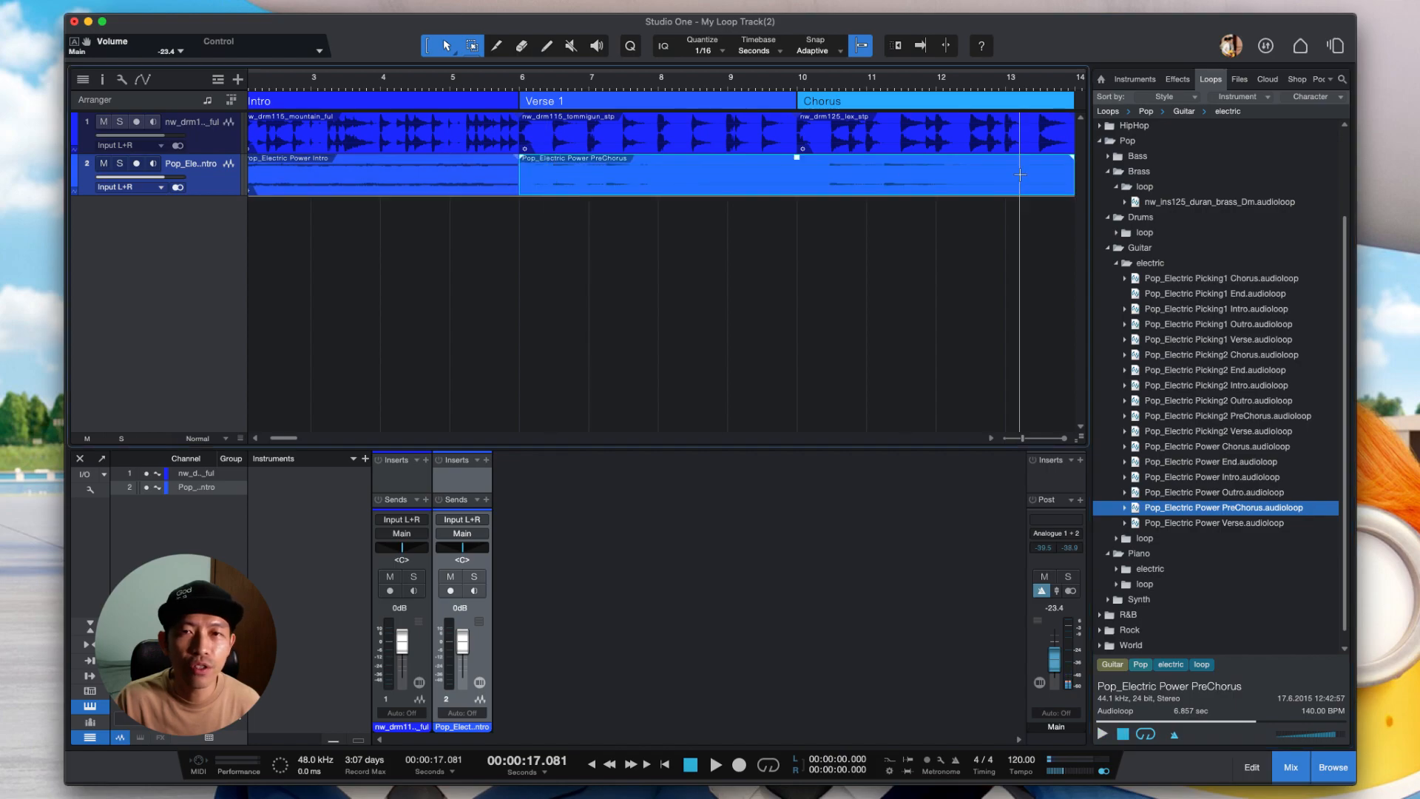
# - Shorten the Pop_Electric Power PreChorus event to end at 8 and duplicate it at 8 to fill Verse 1
pyautogui.hscroll(3, 1019, 188)
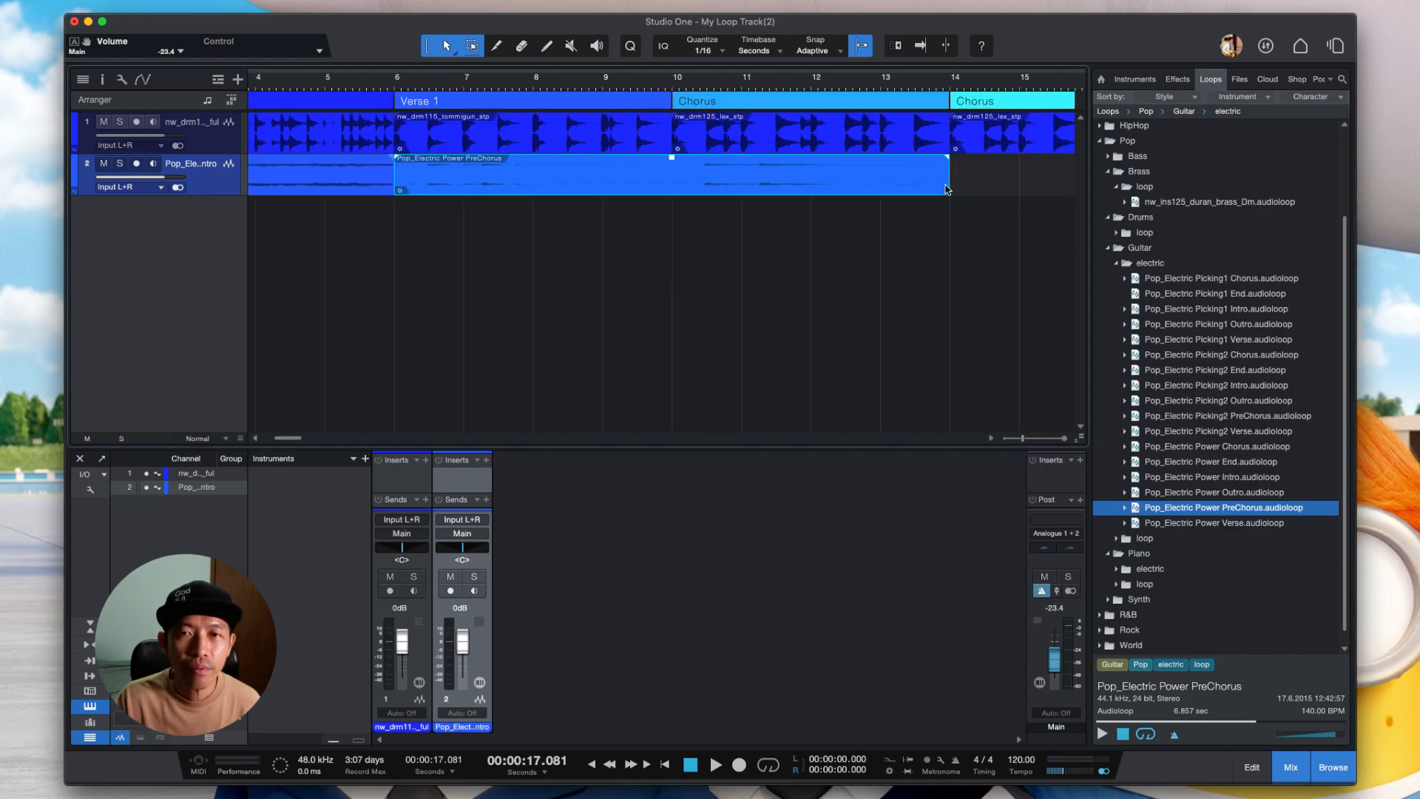
pyautogui.moveTo(948, 187); pyautogui.dragTo(528, 185)
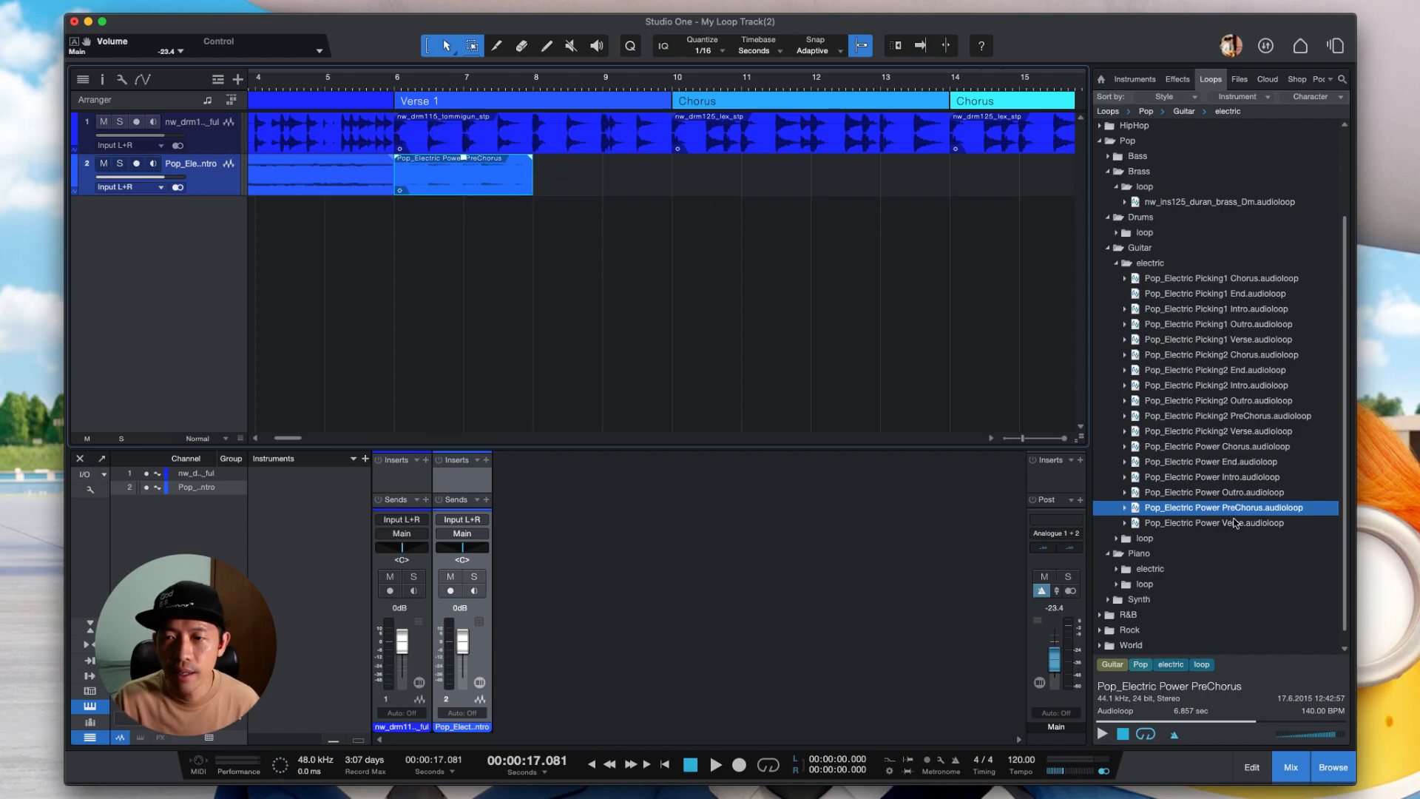
pyautogui.click(463, 182)
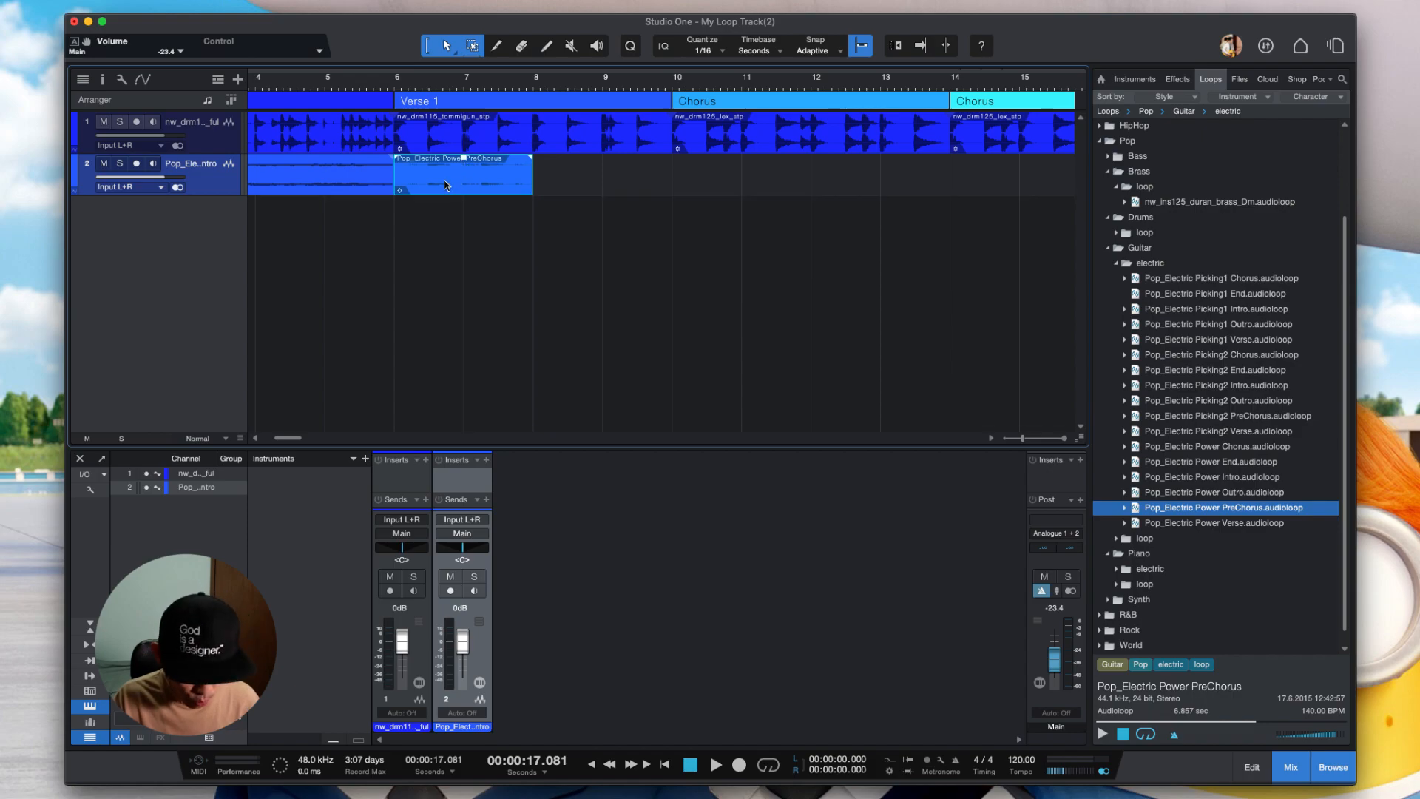
pyautogui.moveTo(446, 185); pyautogui.dragTo(583, 185)
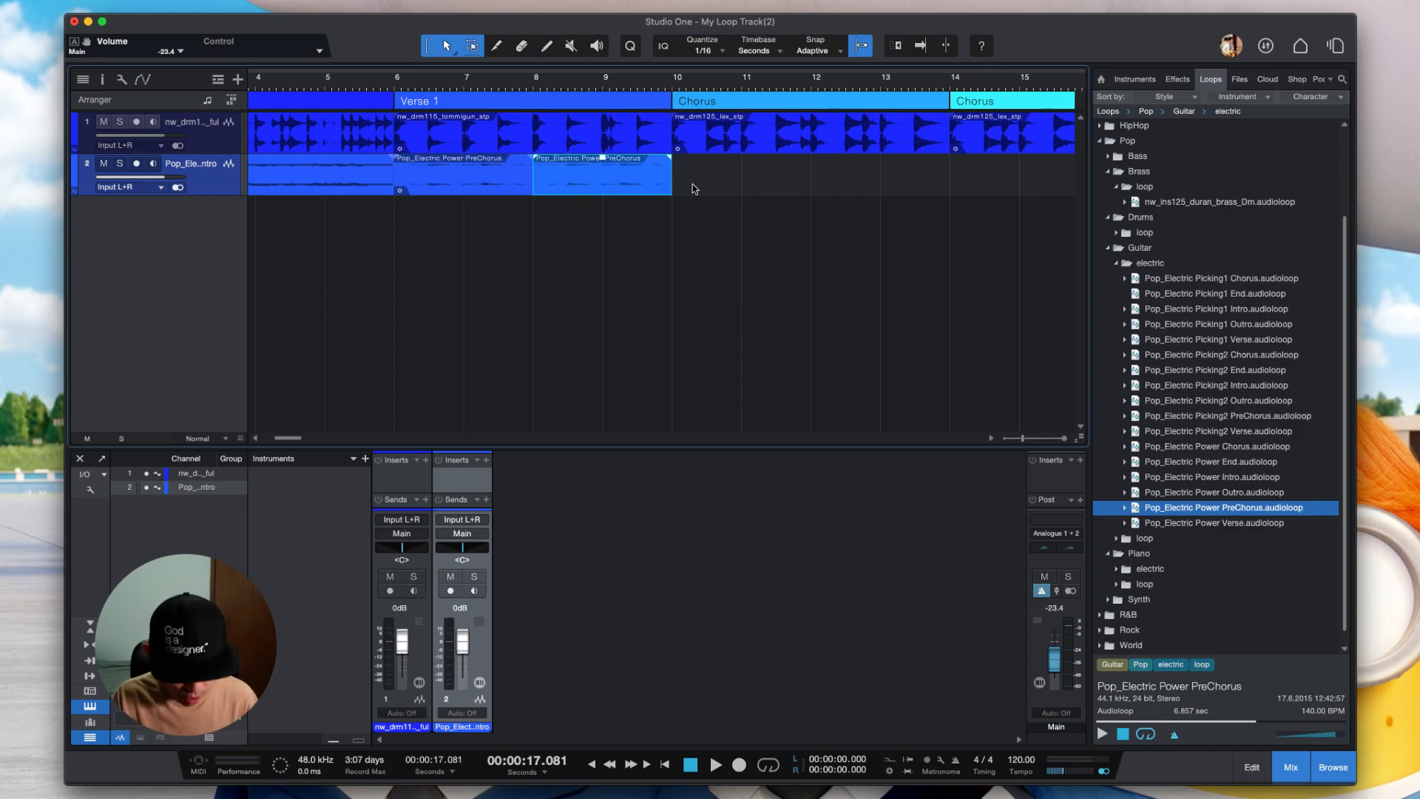
# - Audition the Power Chorus and Power Outro loops, and place Pop_Electric Power Outro at 10 on the guitar track, under the first Chorus
pyautogui.hscroll(4, 701, 184)
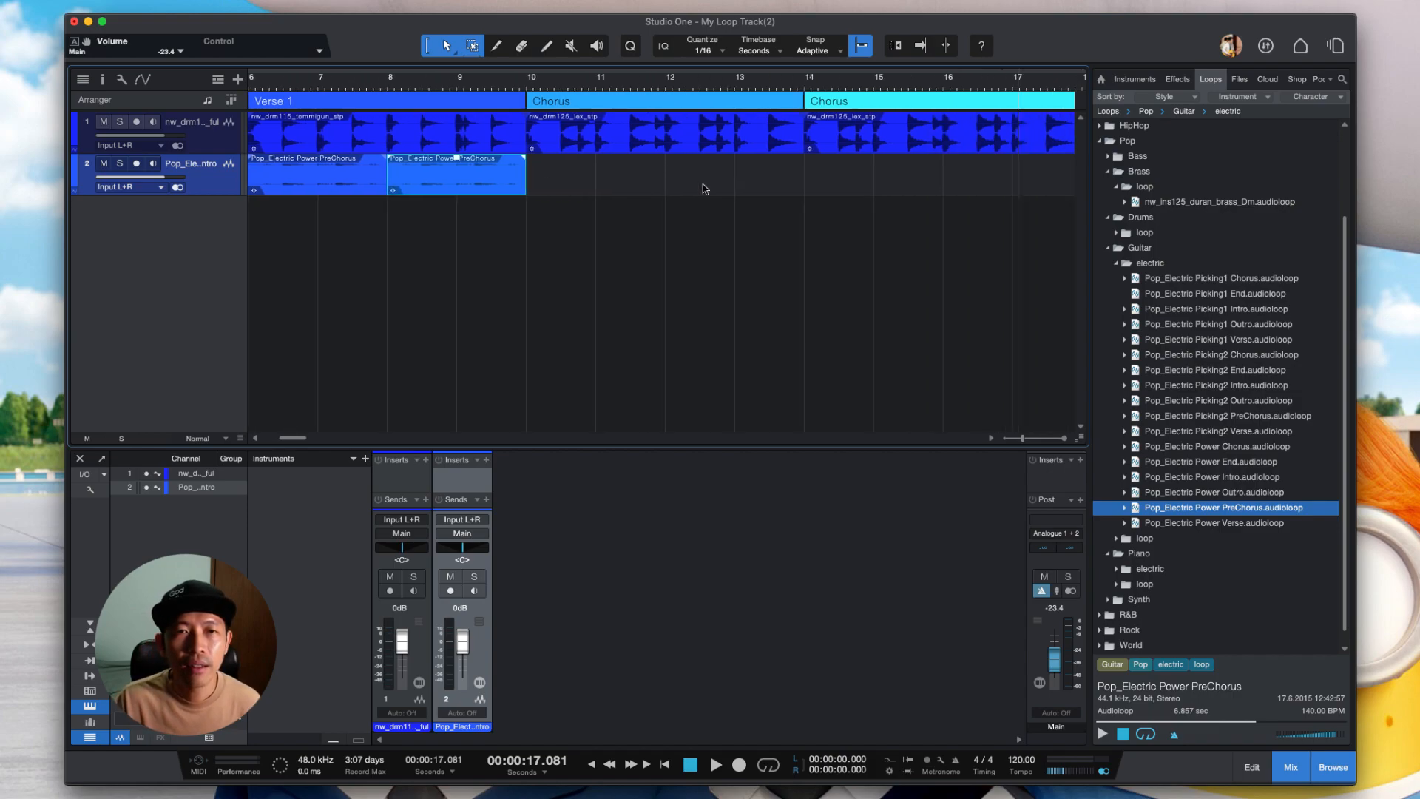
pyautogui.click(1184, 446)
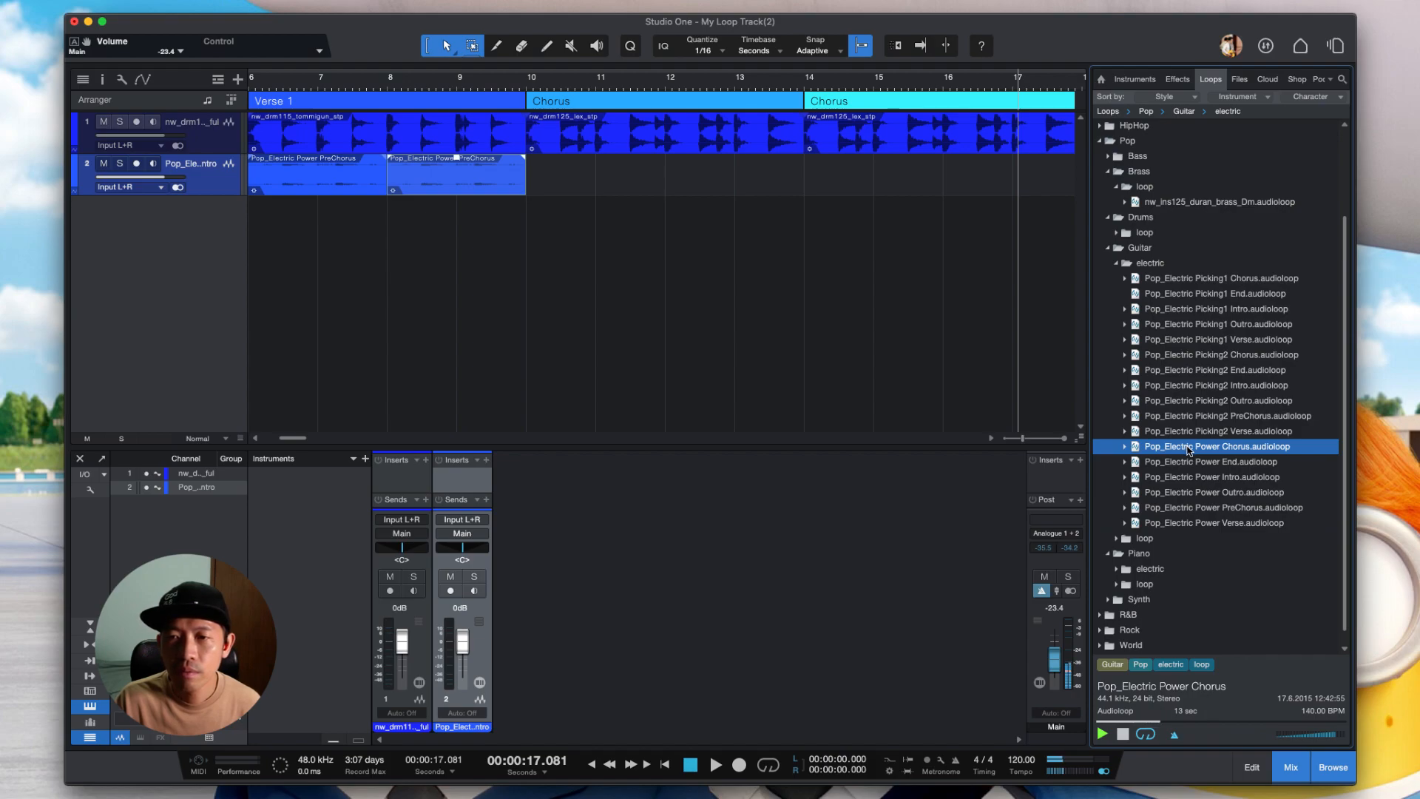
pyautogui.click(1203, 492)
pyautogui.moveTo(1201, 495); pyautogui.dragTo(549, 166)
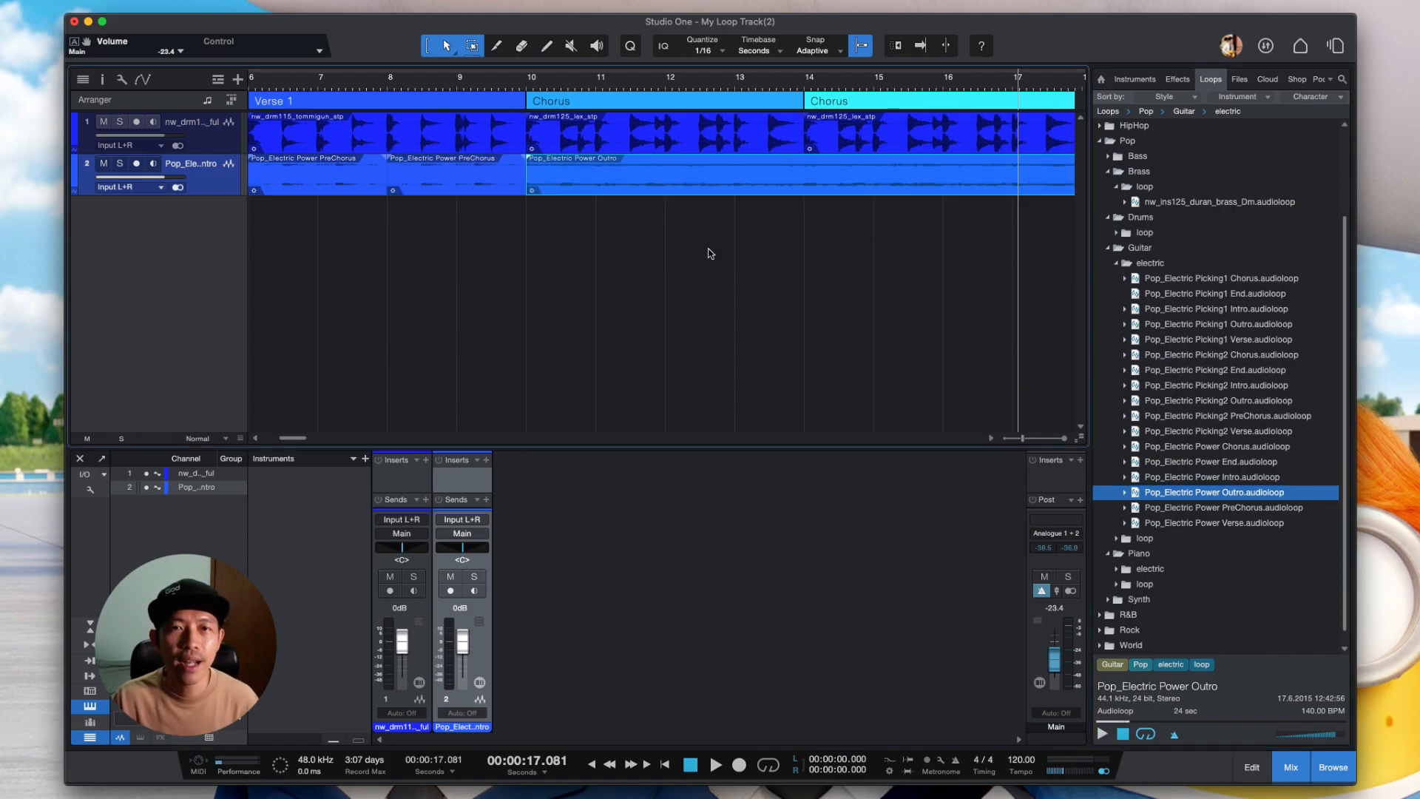
# - Play the arrangement from just before the Intro past the last Chorus, and check how far the Power Outro event extends
pyautogui.hscroll(-5, 709, 253)
pyautogui.click(373, 82)
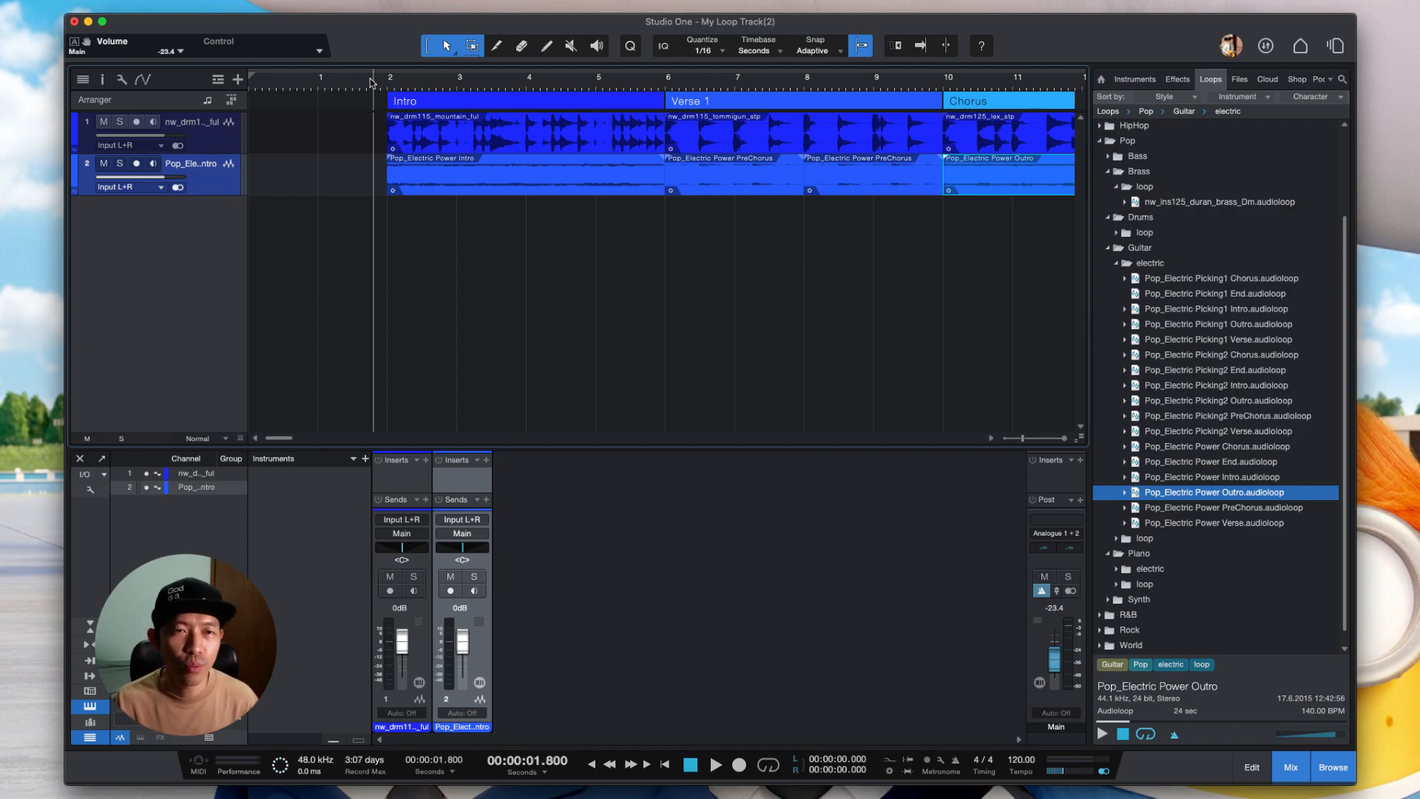
pyautogui.press('space')
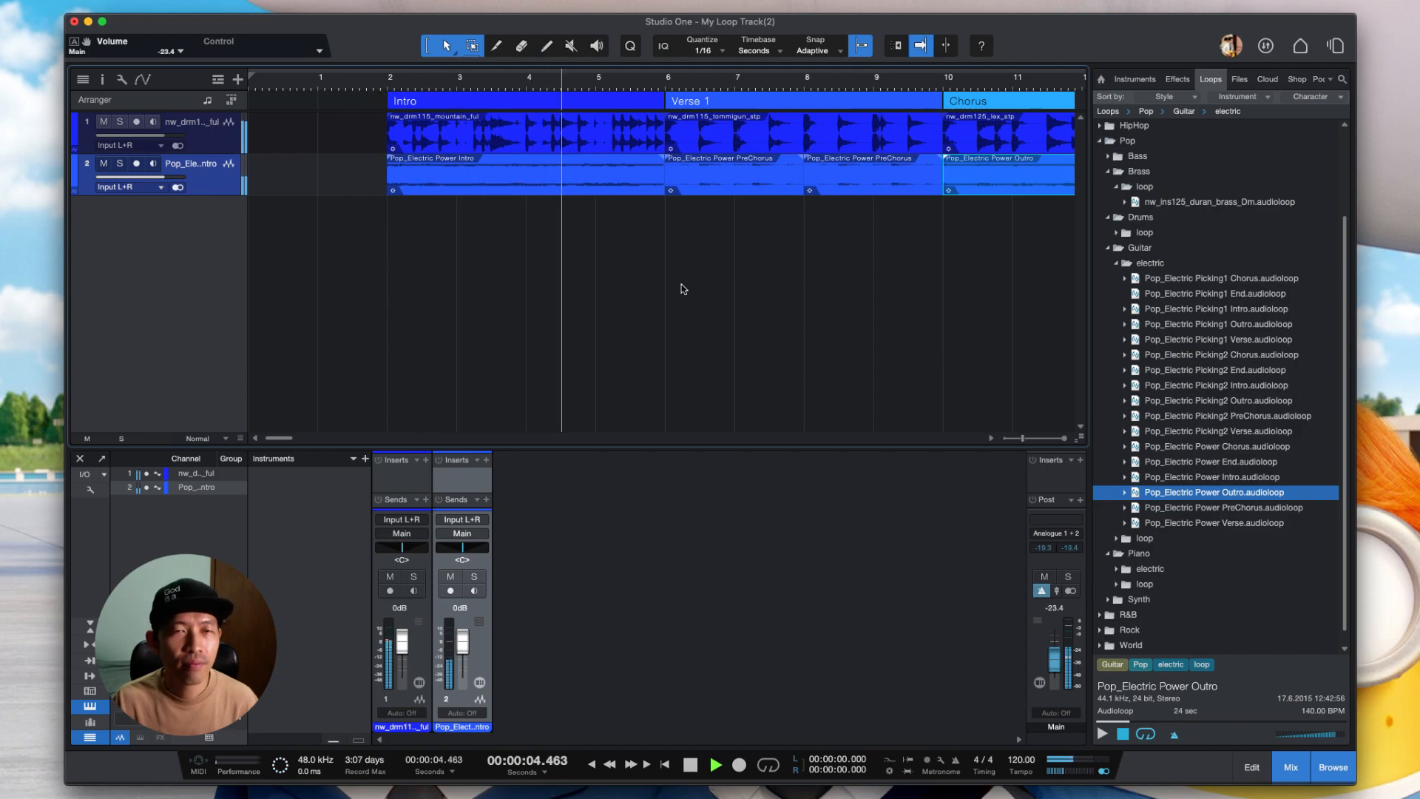
pyautogui.hscroll(5, 684, 286)
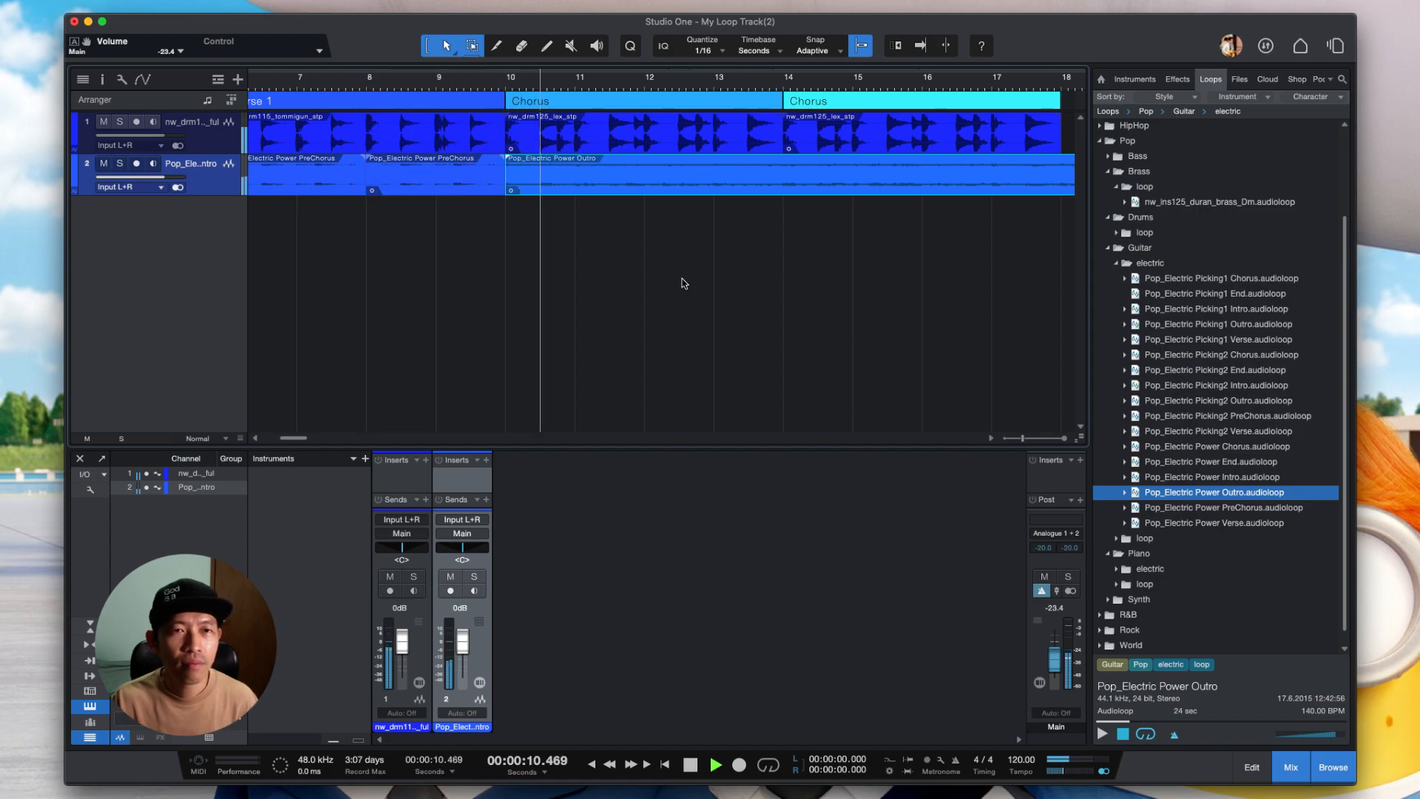
pyautogui.hscroll(2, 685, 284)
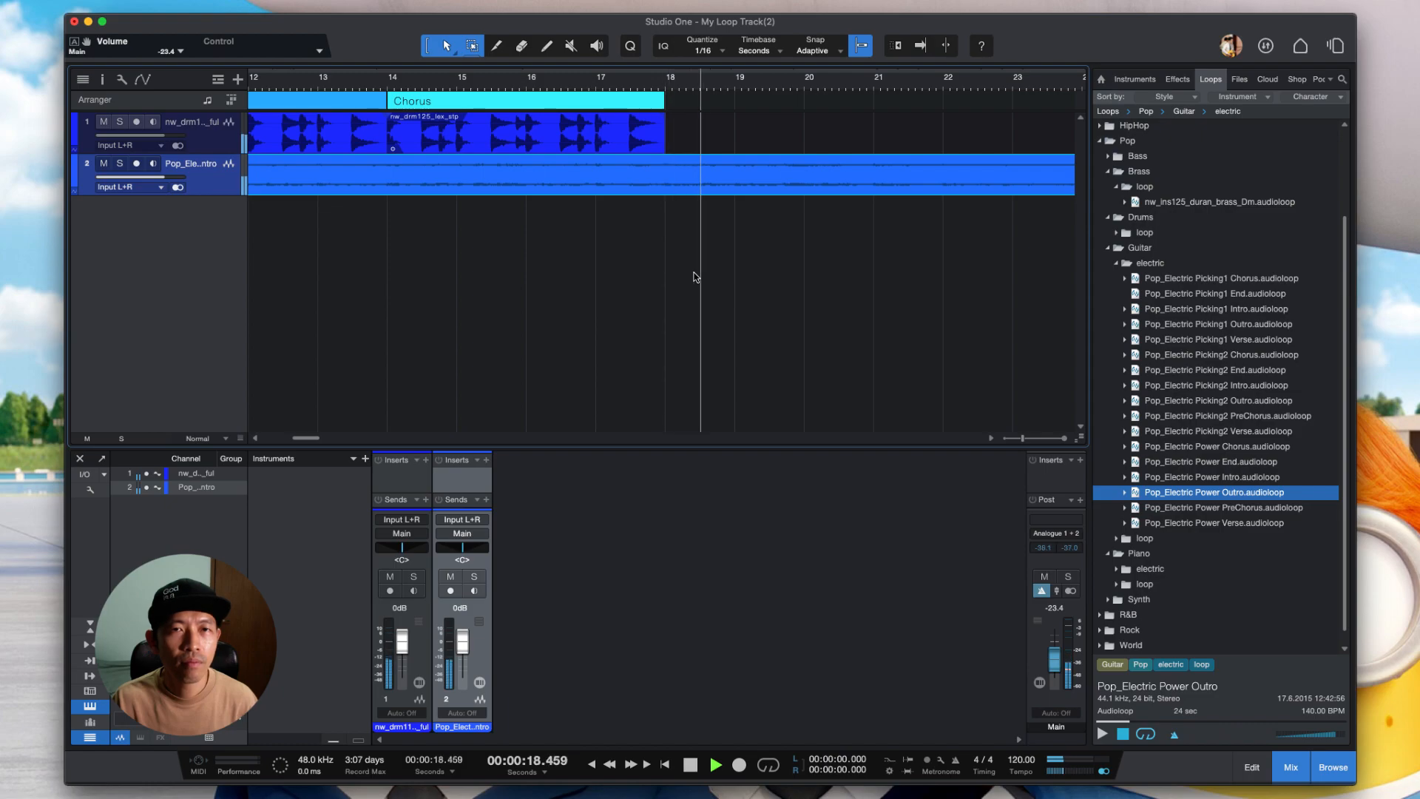
pyautogui.press('space')
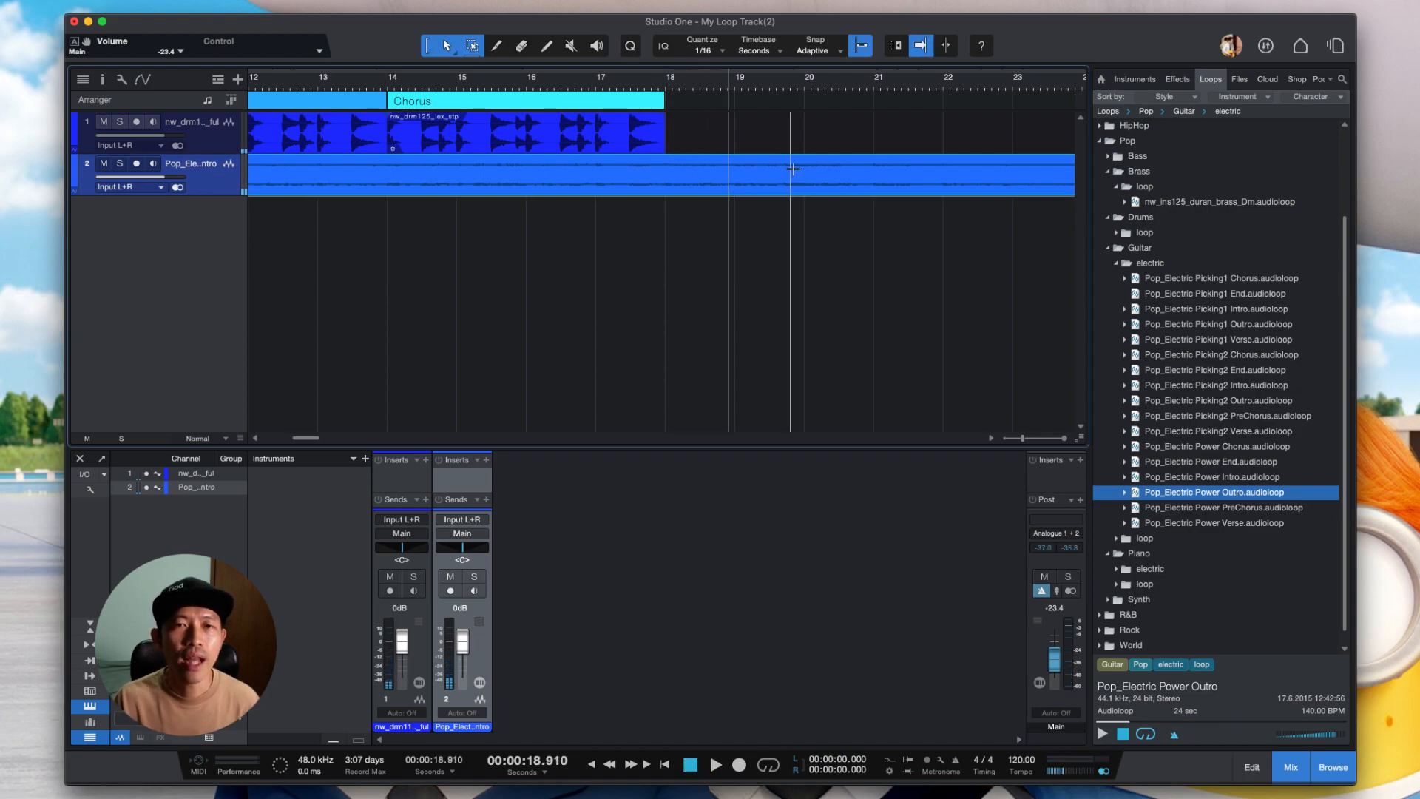
pyautogui.hscroll(7, 888, 181)
pyautogui.hscroll(-4, 803, 184)
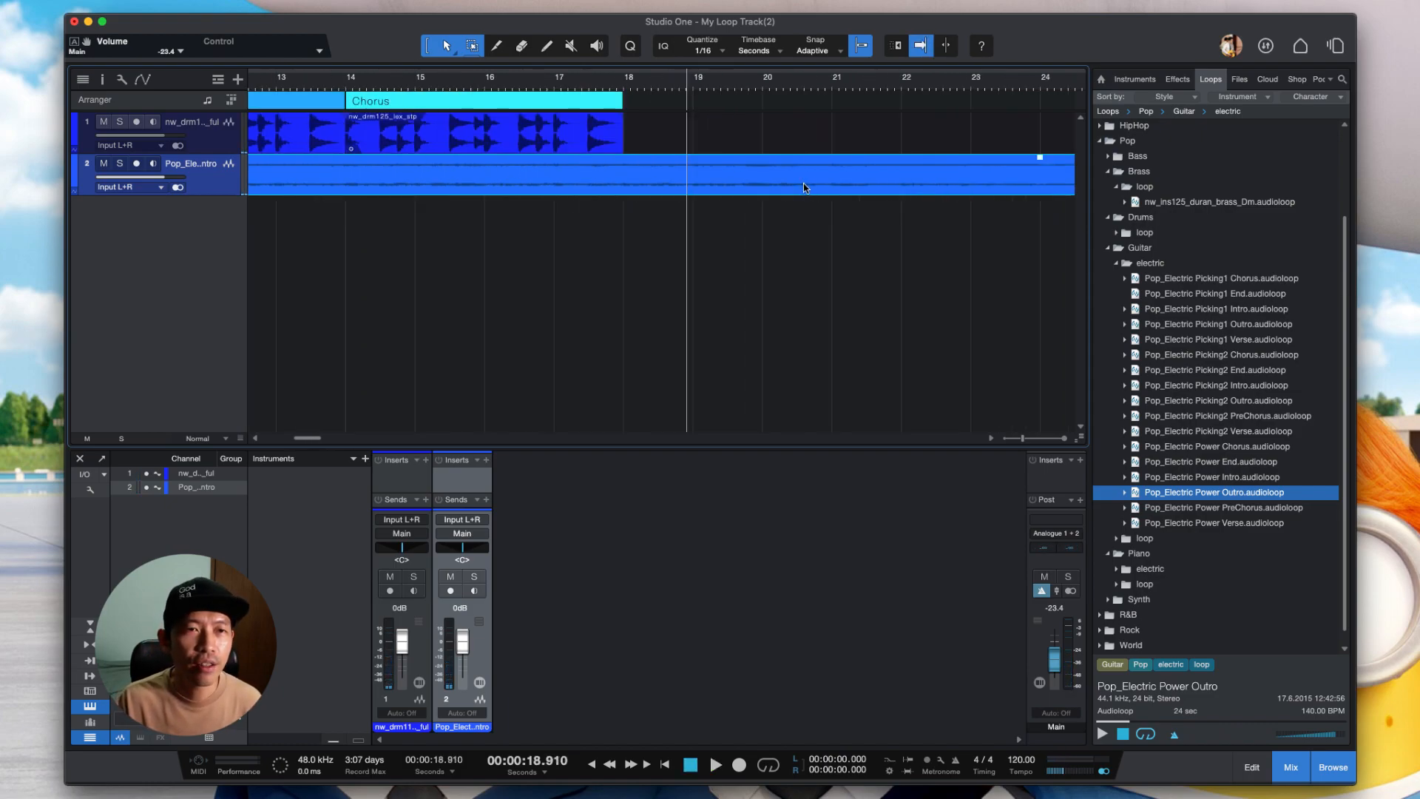
pyautogui.hscroll(7, 803, 183)
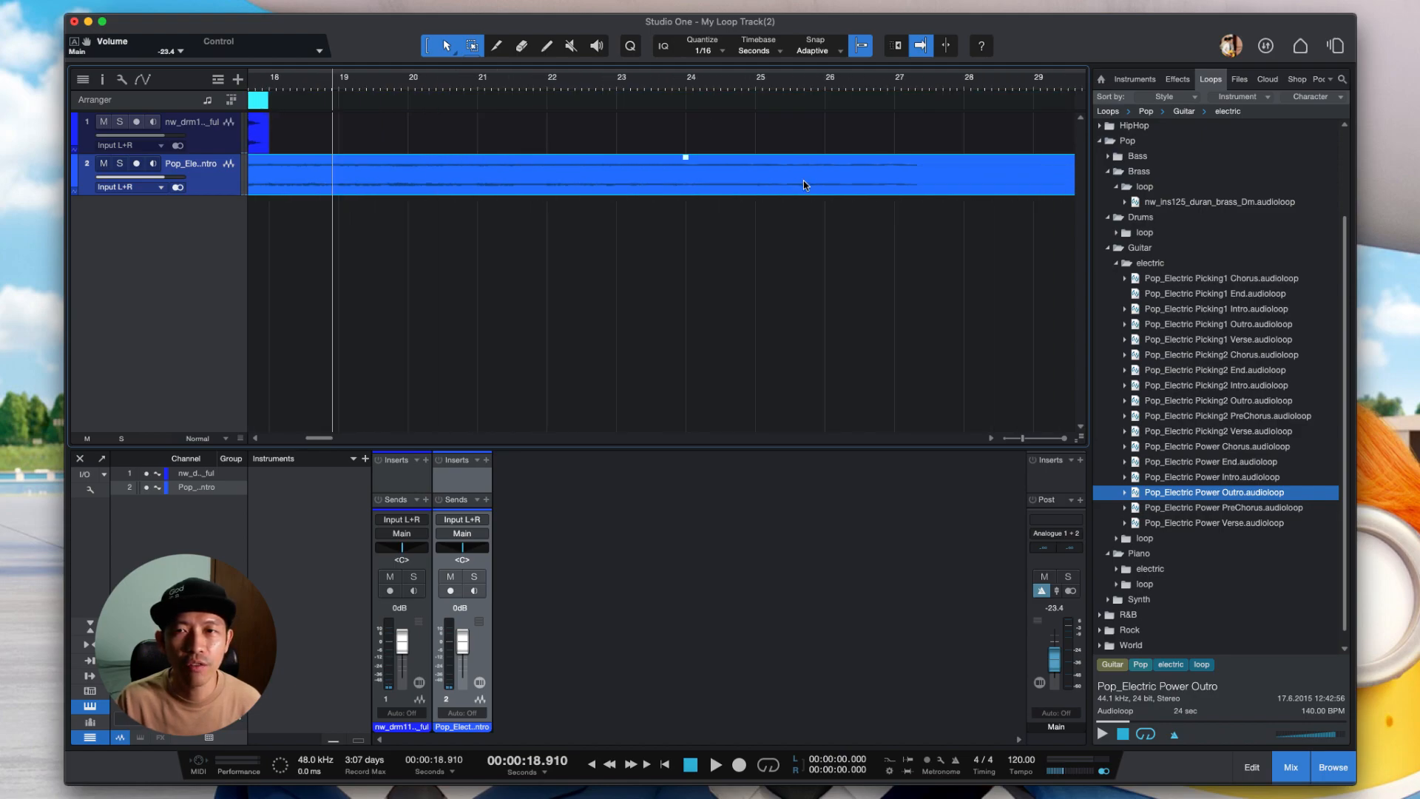
pyautogui.hscroll(9, 807, 181)
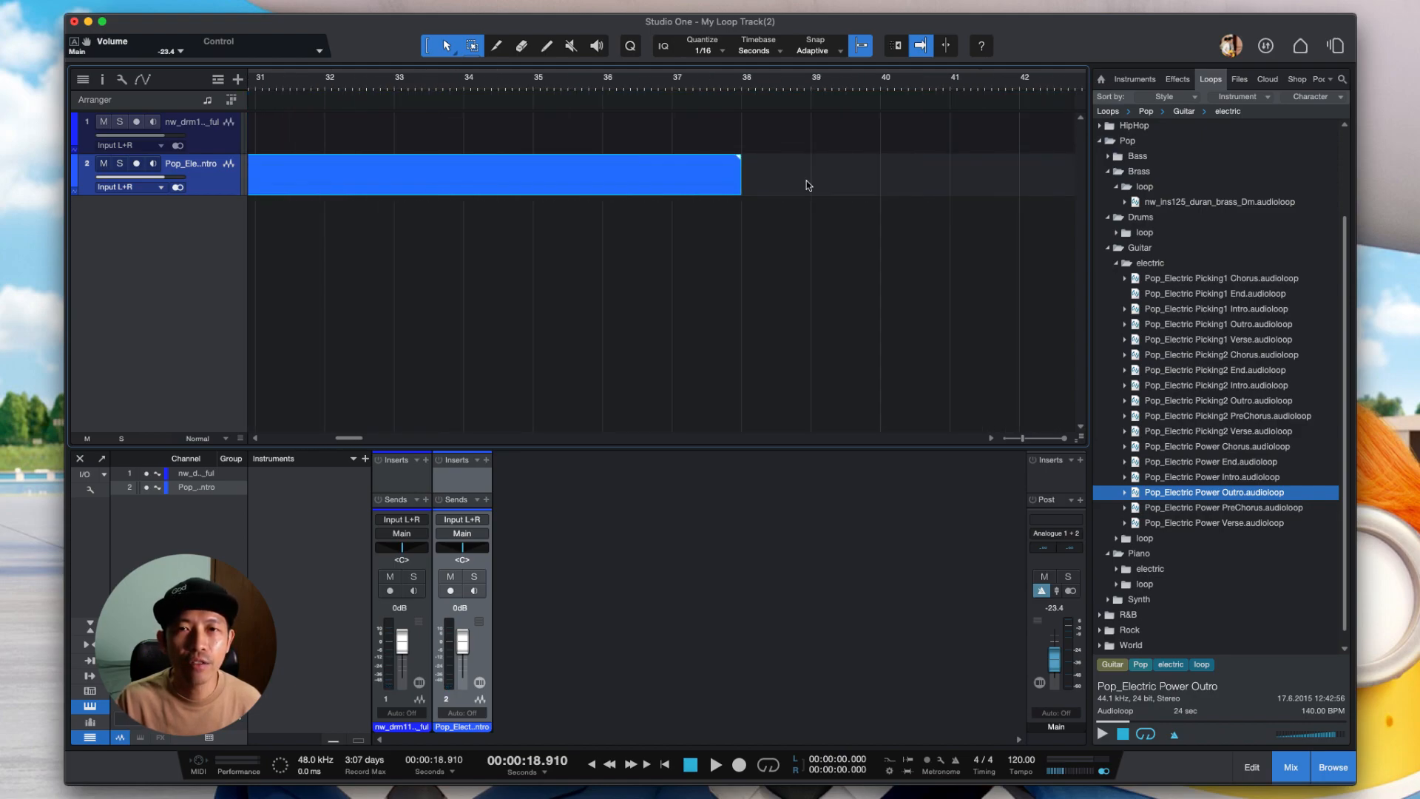
pyautogui.hscroll(-20, 565, 214)
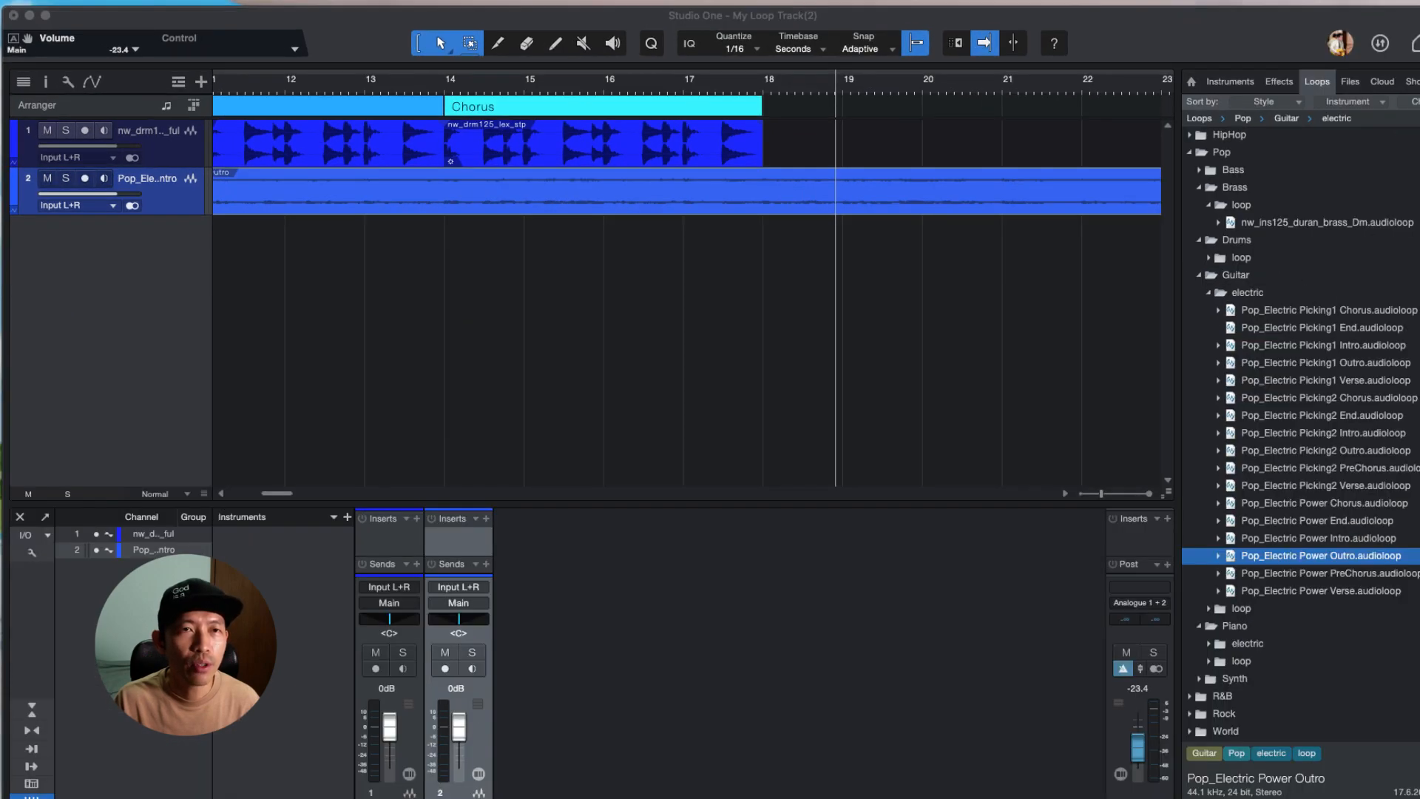
# - Split the Pop_Electric Power Outro event shortly after 18, just past the last Chorus, and delete the part behind the cut
pyautogui.click(512, 68)
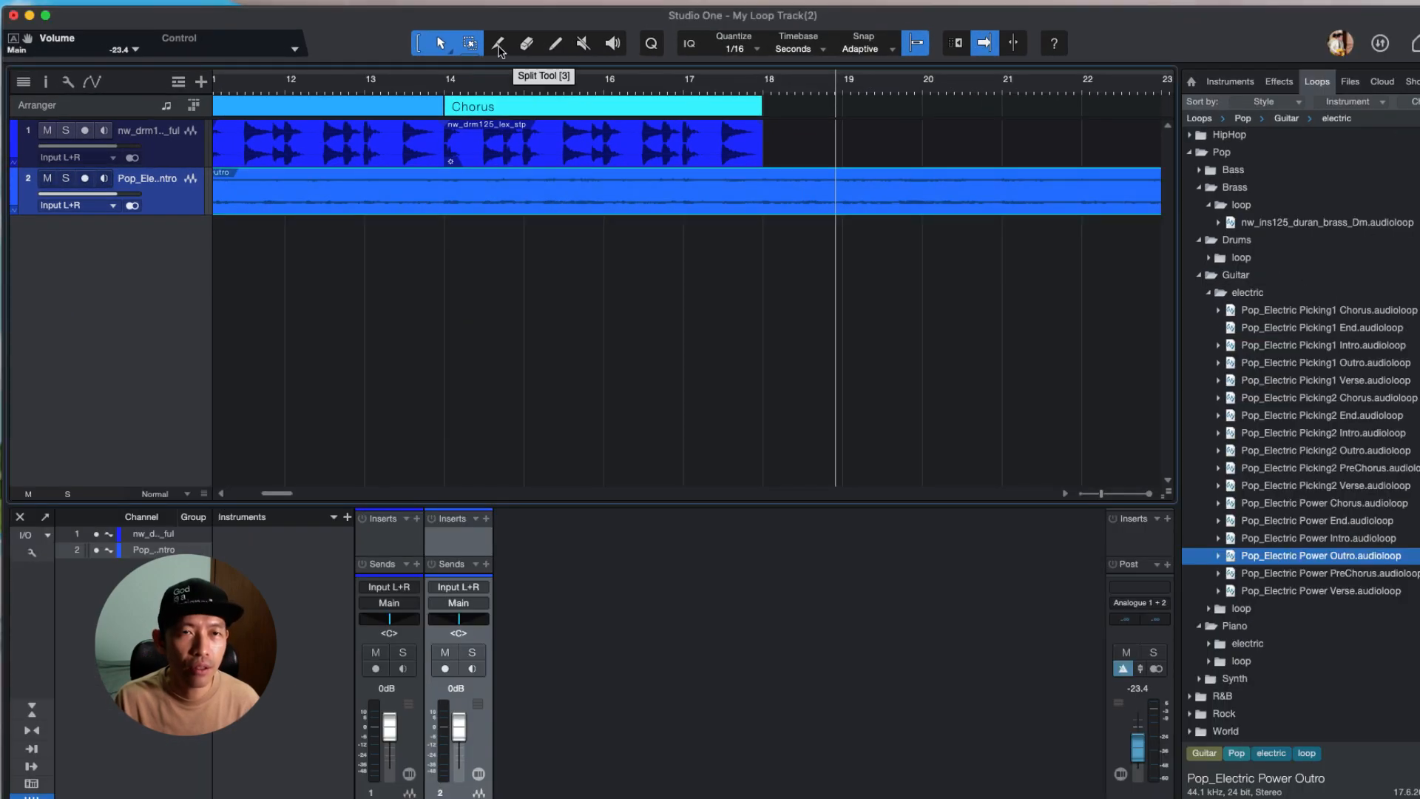
pyautogui.click(499, 46)
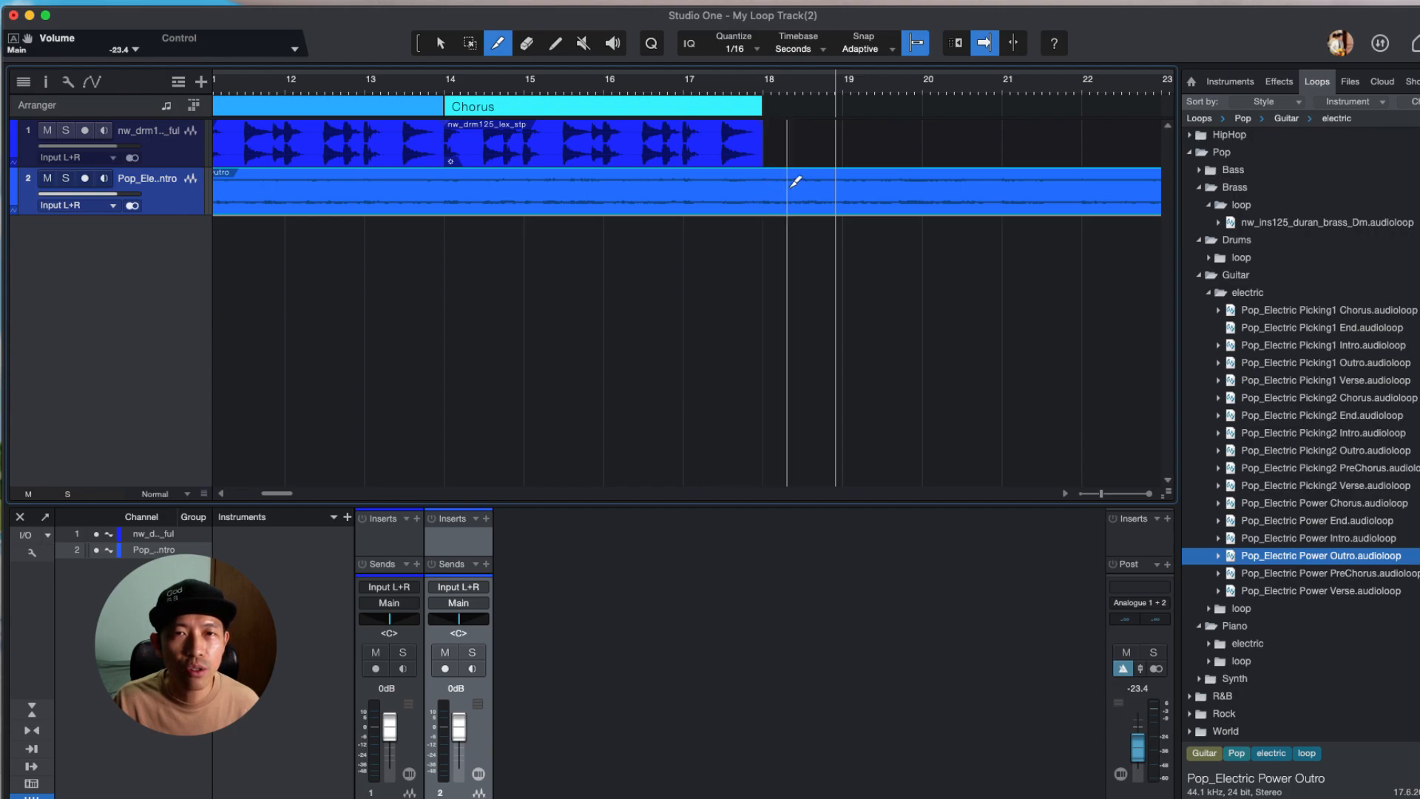
pyautogui.click(795, 181)
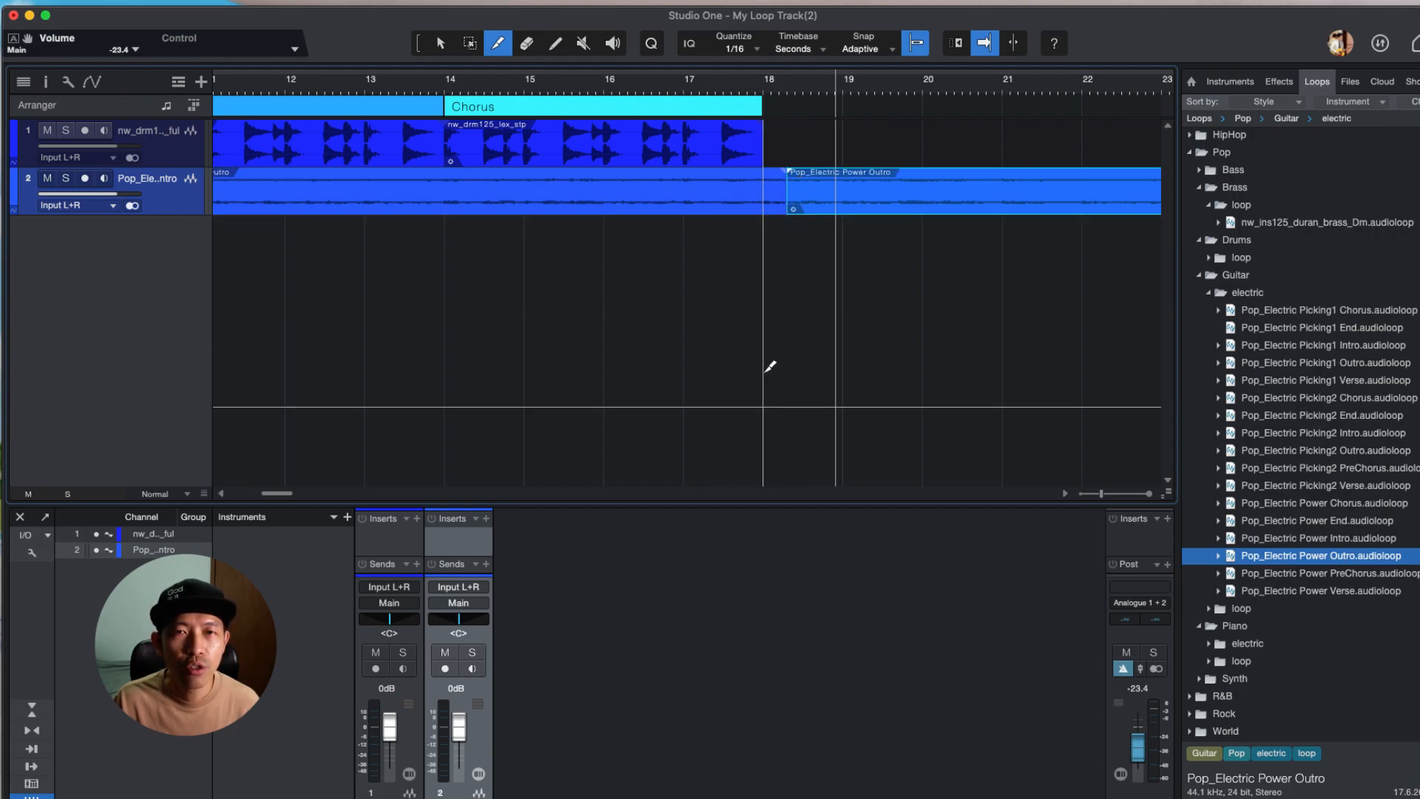
pyautogui.click(804, 173)
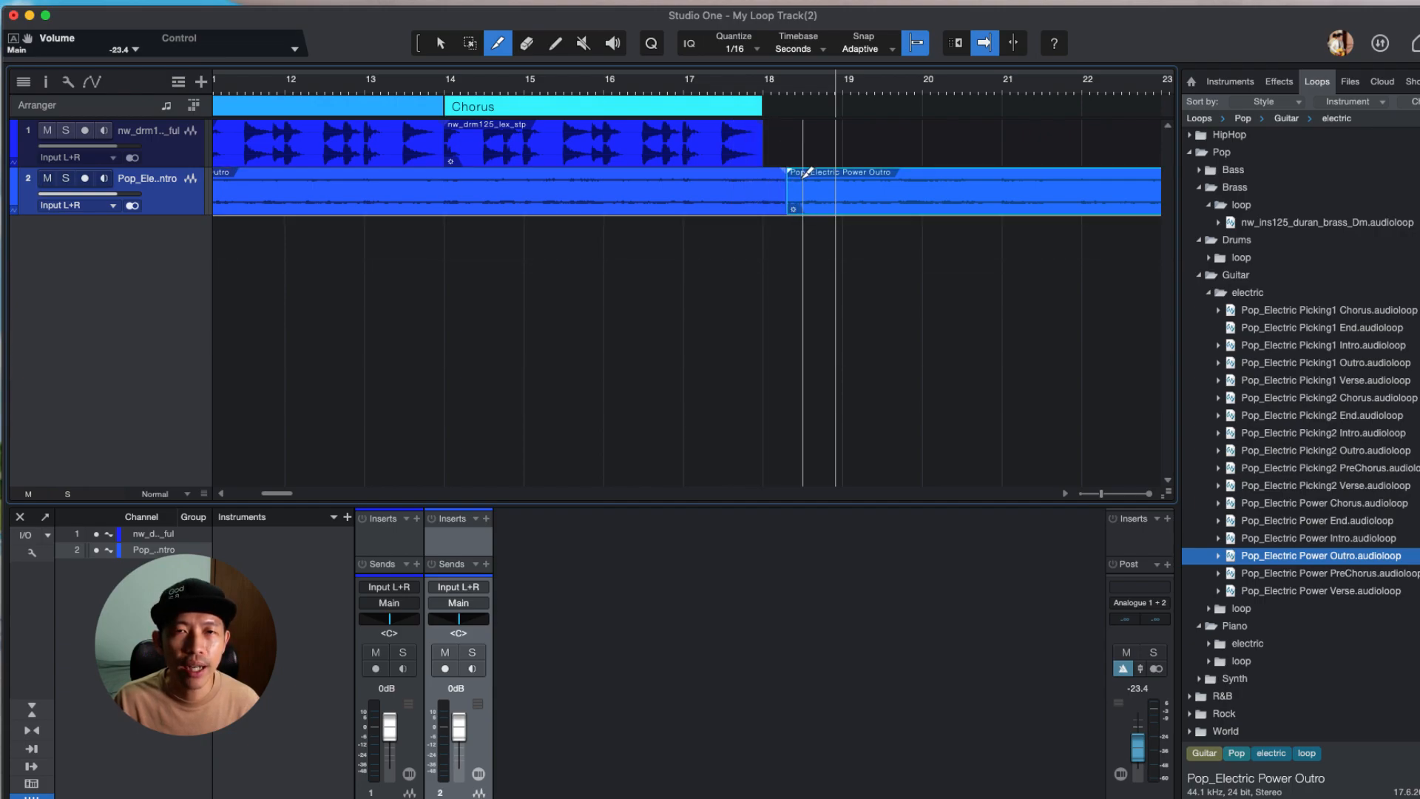
pyautogui.press('1')
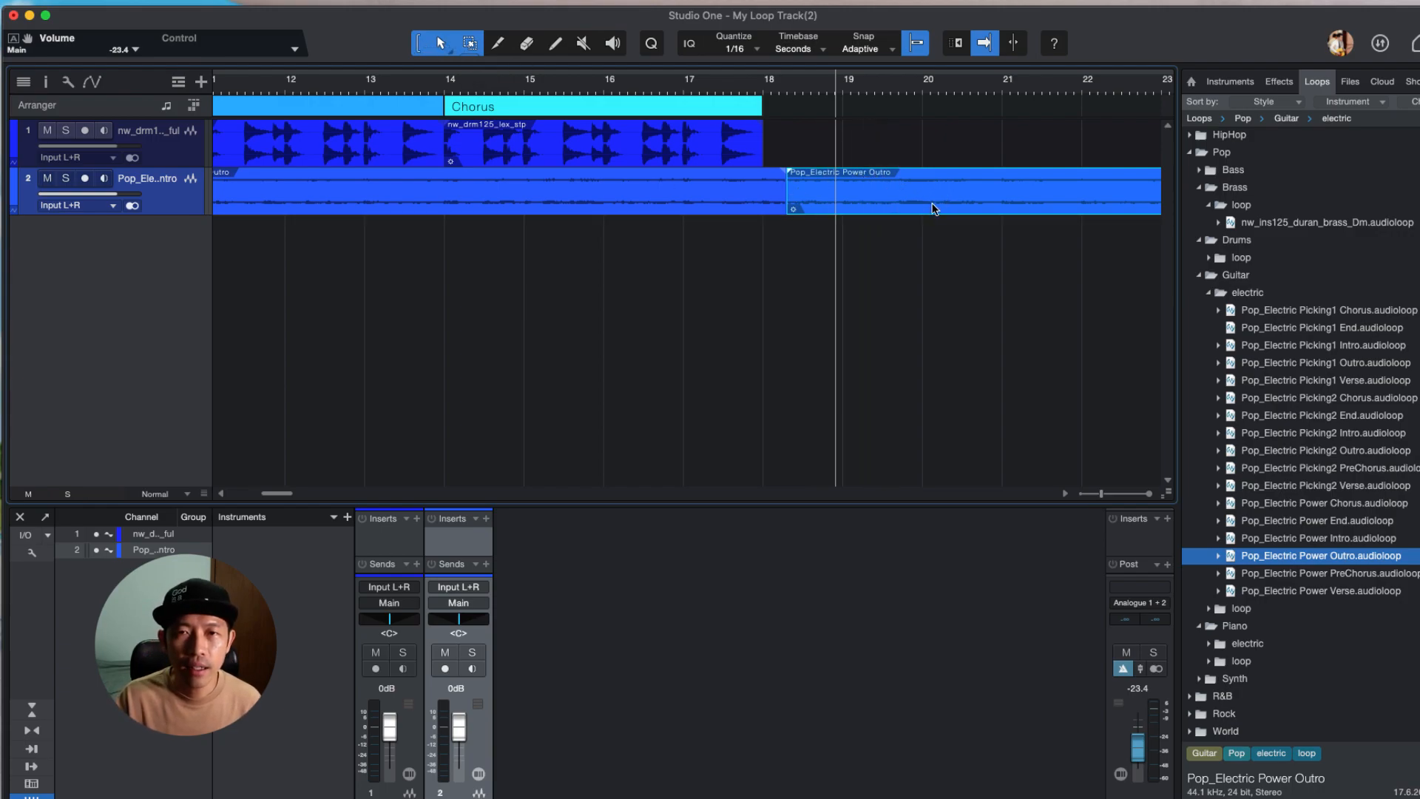
pyautogui.press('Delete')
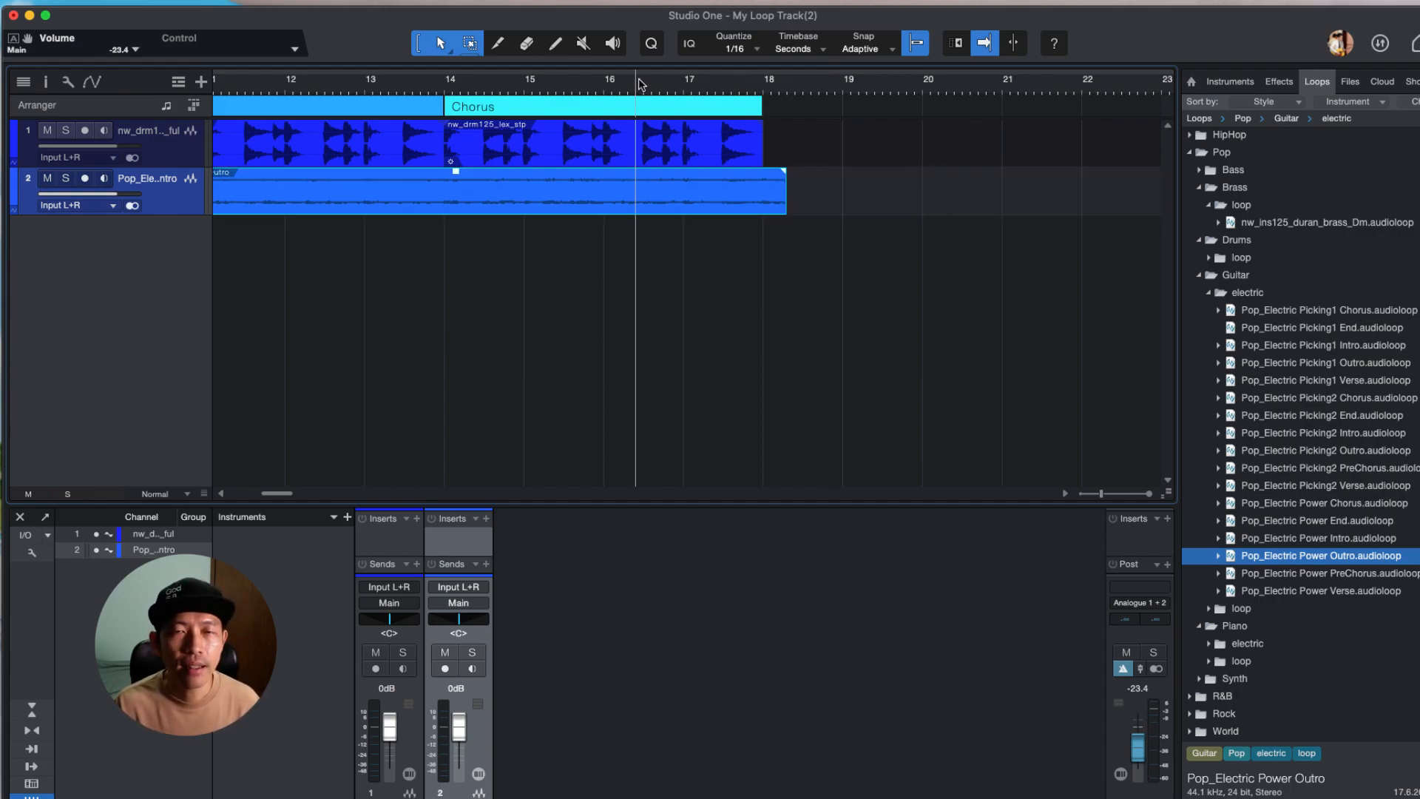
# - Play back the end of the last Chorus and extend the Pop_Electric Power Outro event so it ends at 19
pyautogui.press('space')
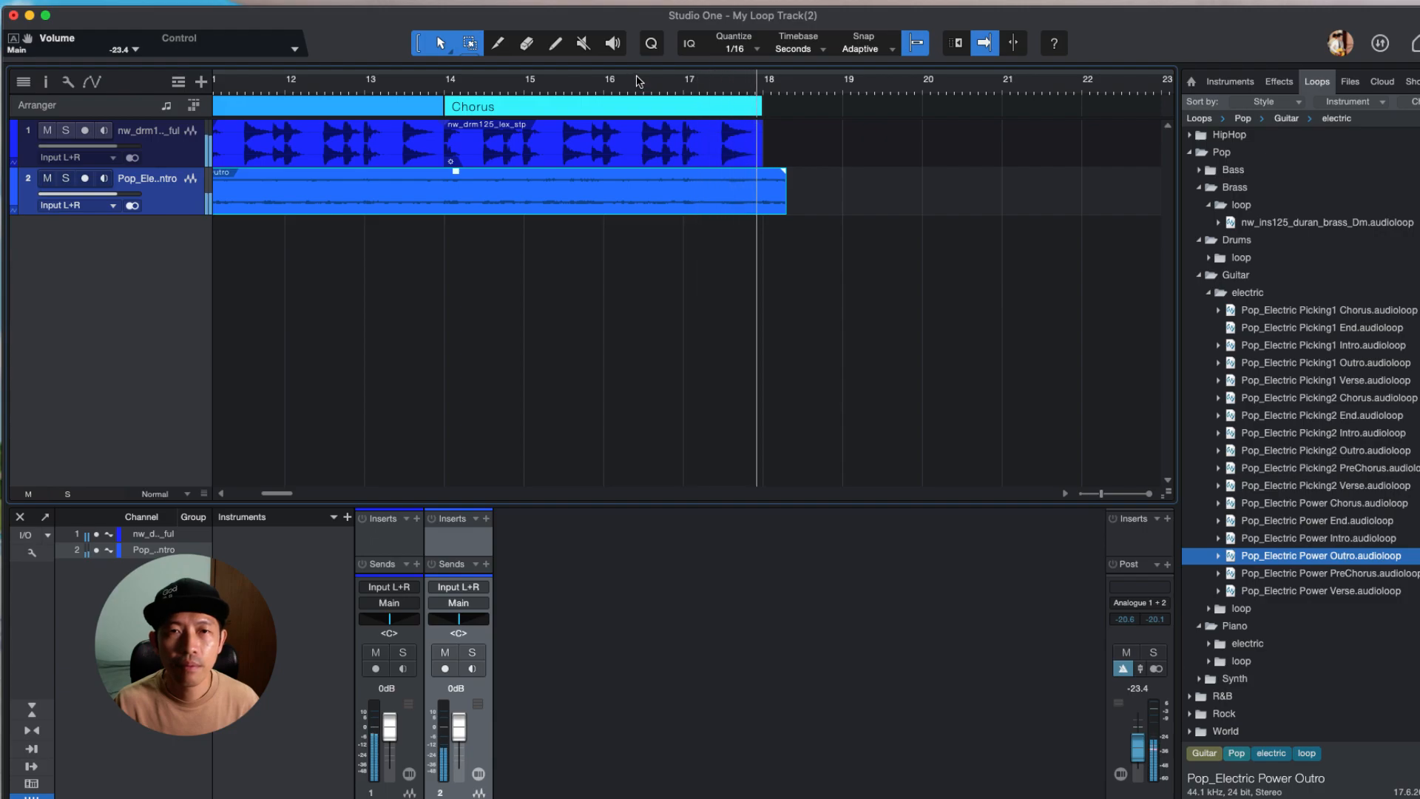
pyautogui.moveTo(790, 210); pyautogui.dragTo(842, 209)
pyautogui.press('space')
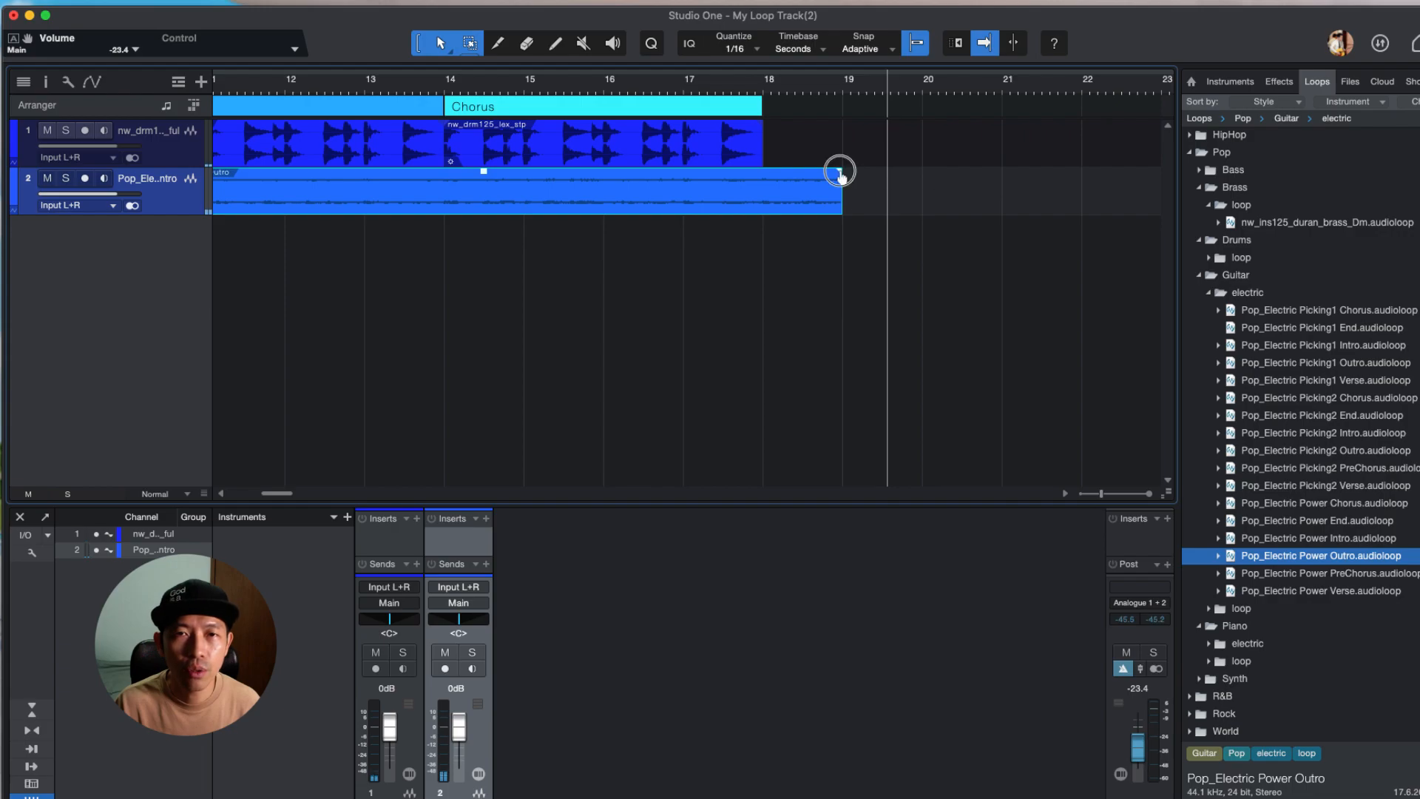
pyautogui.moveTo(838, 175); pyautogui.dragTo(838, 176)
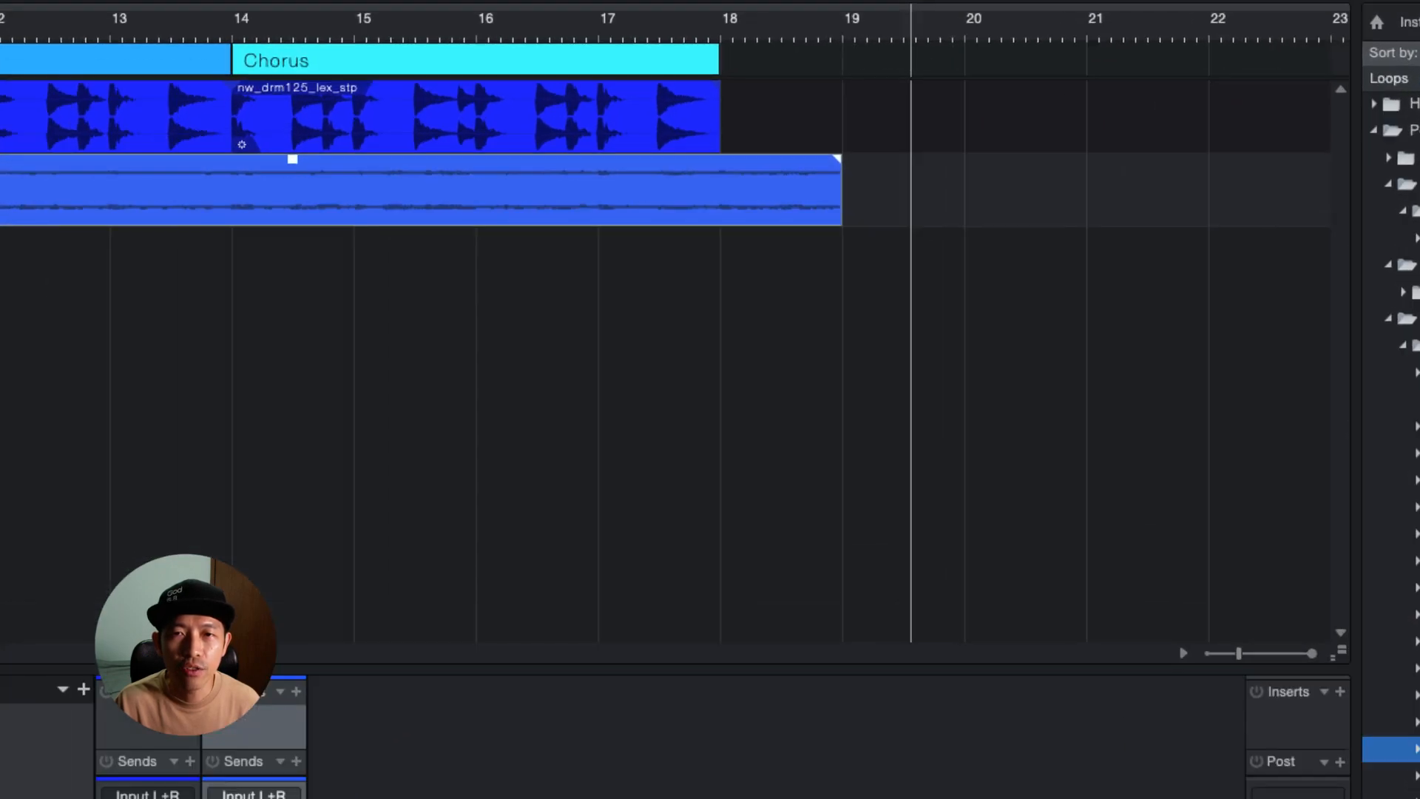
pyautogui.click(868, 348)
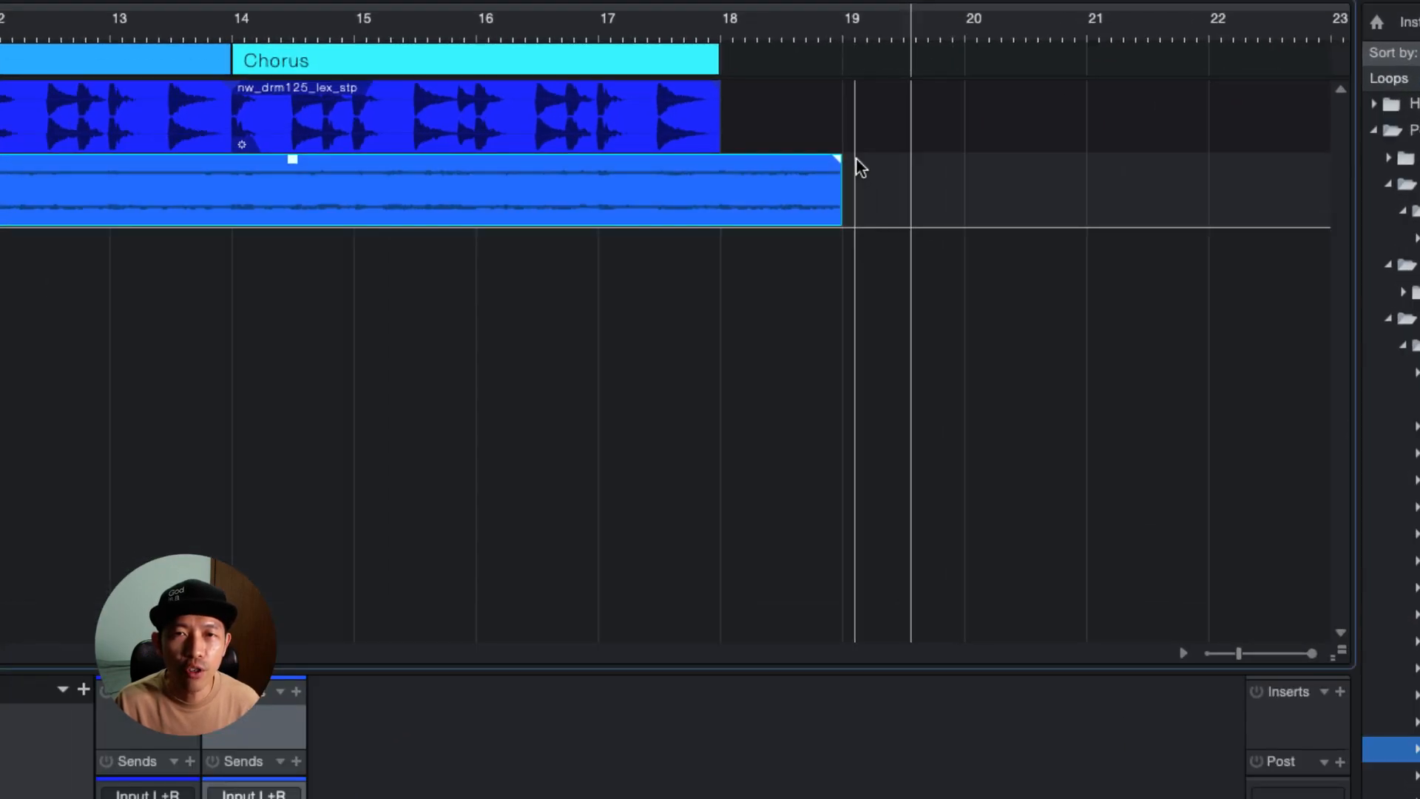
# - Add a fade-out to the end of the Pop_Electric Power Outro event, starting about midway between 18 and 19, and check it in playback
pyautogui.moveTo(837, 161); pyautogui.dragTo(798, 161)
pyautogui.click(448, 26)
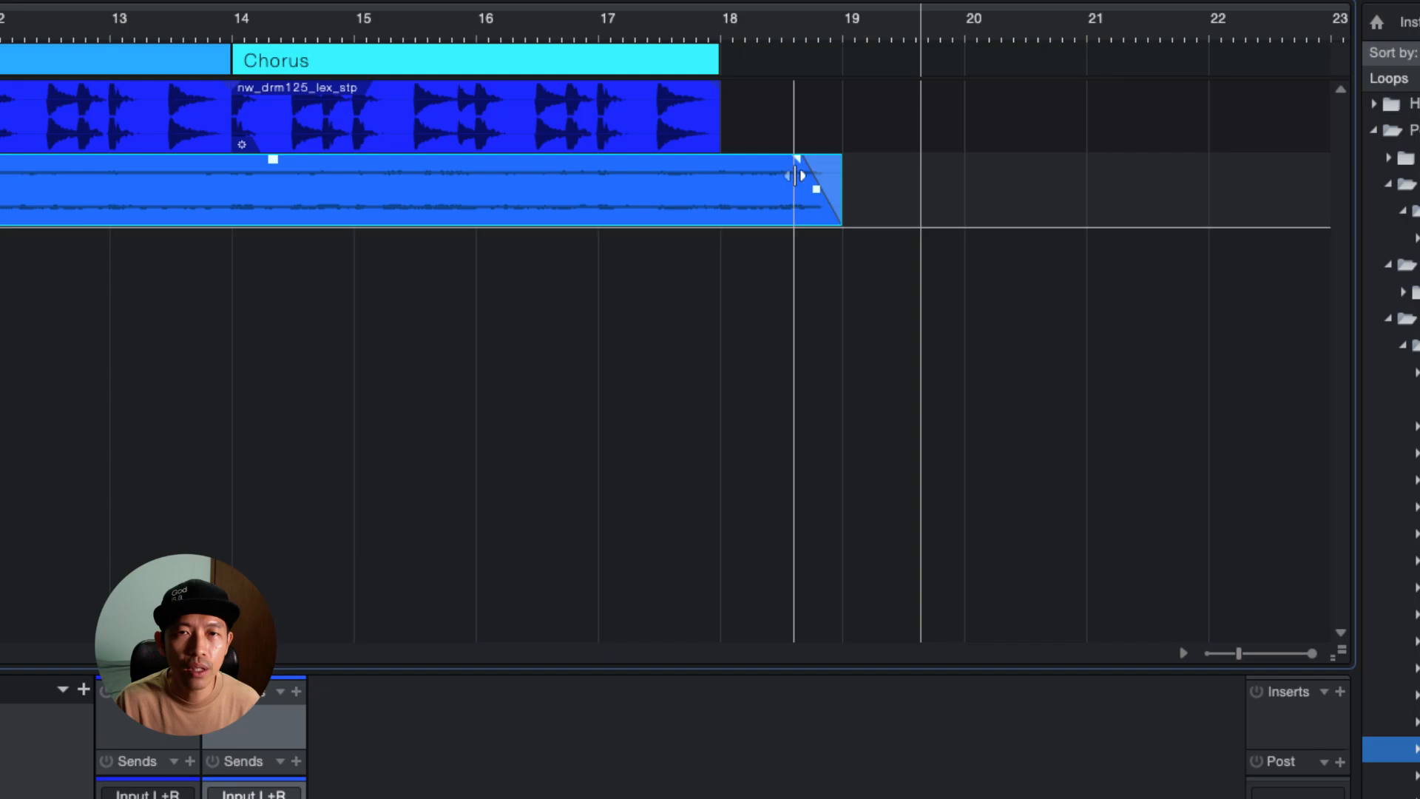
pyautogui.moveTo(802, 169); pyautogui.dragTo(764, 157)
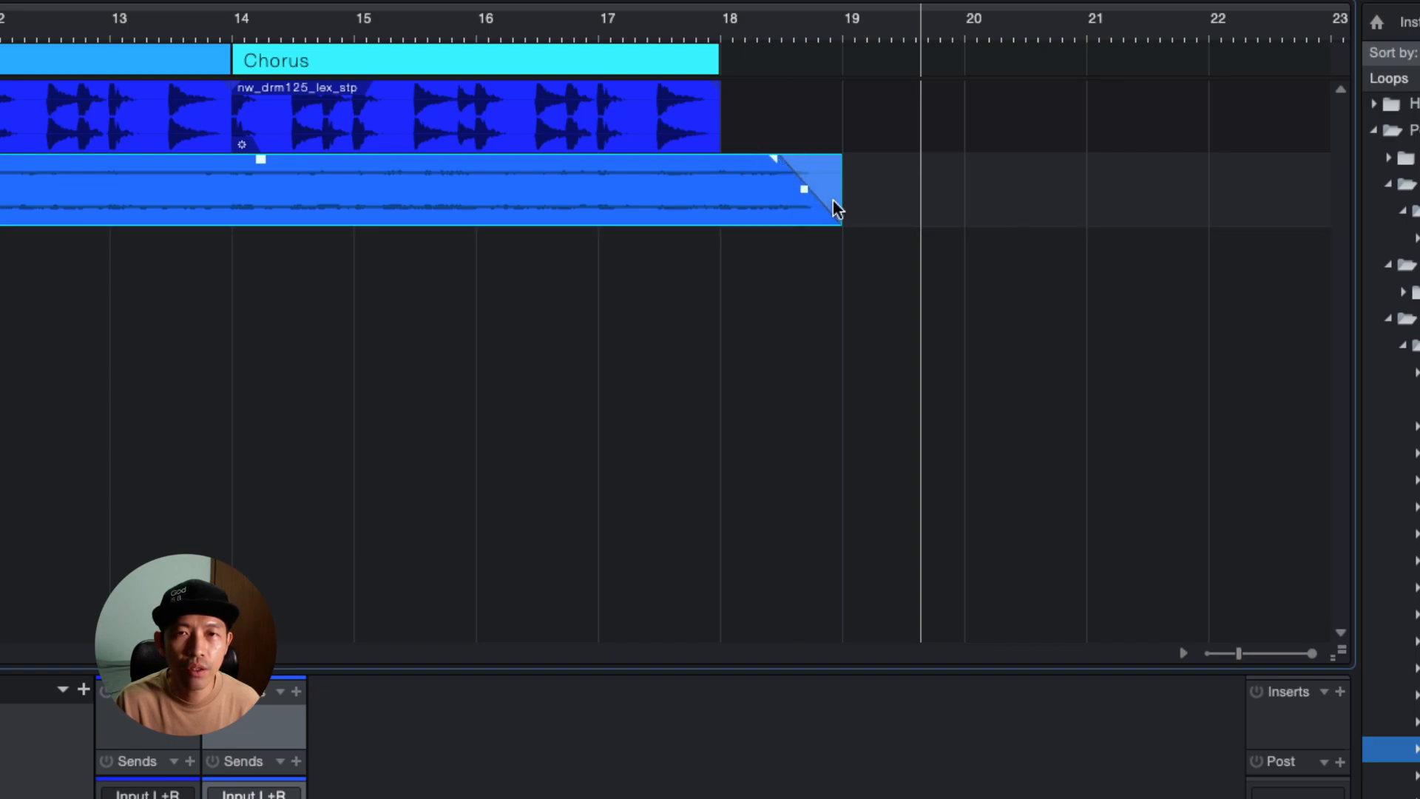
# - Shorten the faded Power Outro event in small trims until it ends slightly past midway between 18 and 19, playing back the last Chorus after each
pyautogui.moveTo(834, 209); pyautogui.dragTo(812, 201)
pyautogui.click(477, 27)
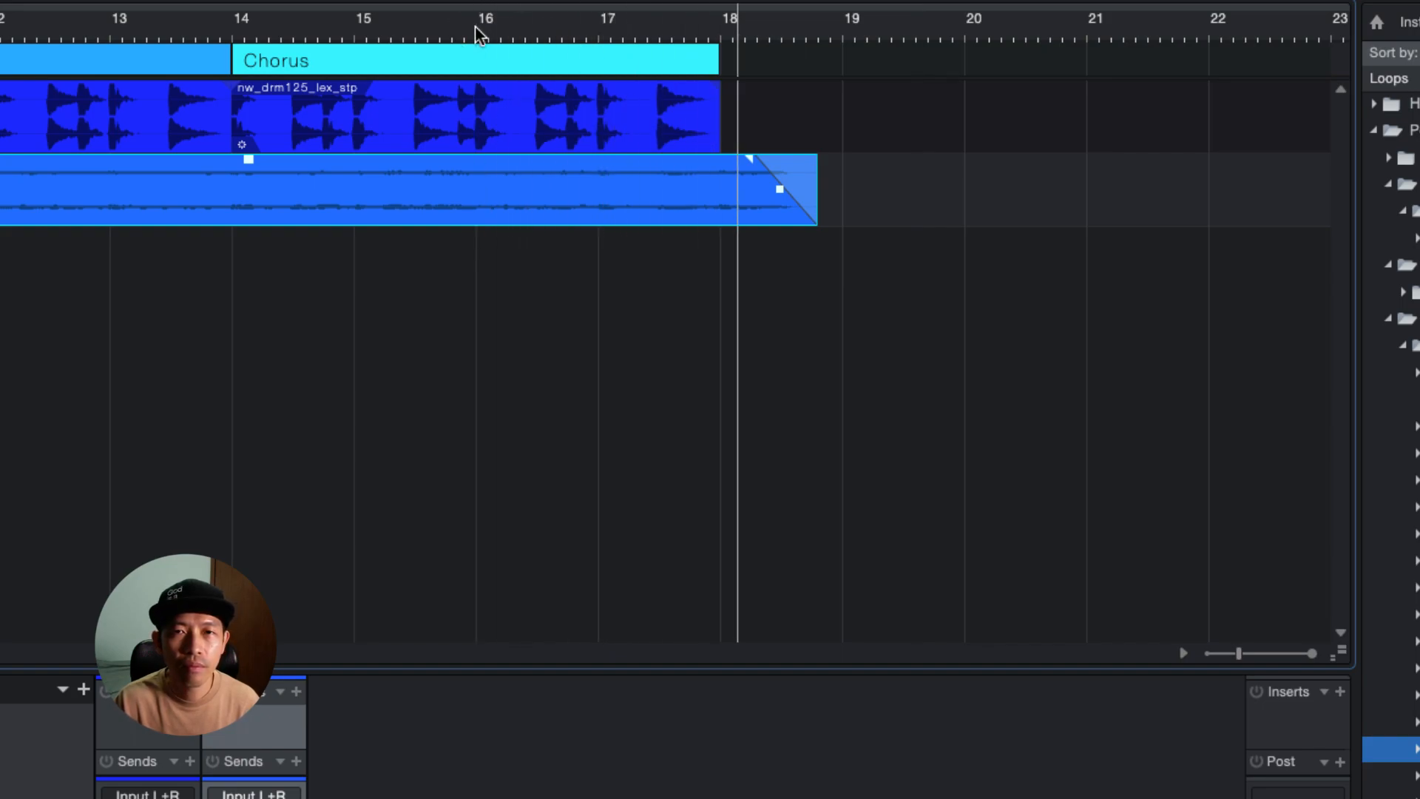
pyautogui.moveTo(818, 211); pyautogui.dragTo(806, 213)
pyautogui.click(477, 25)
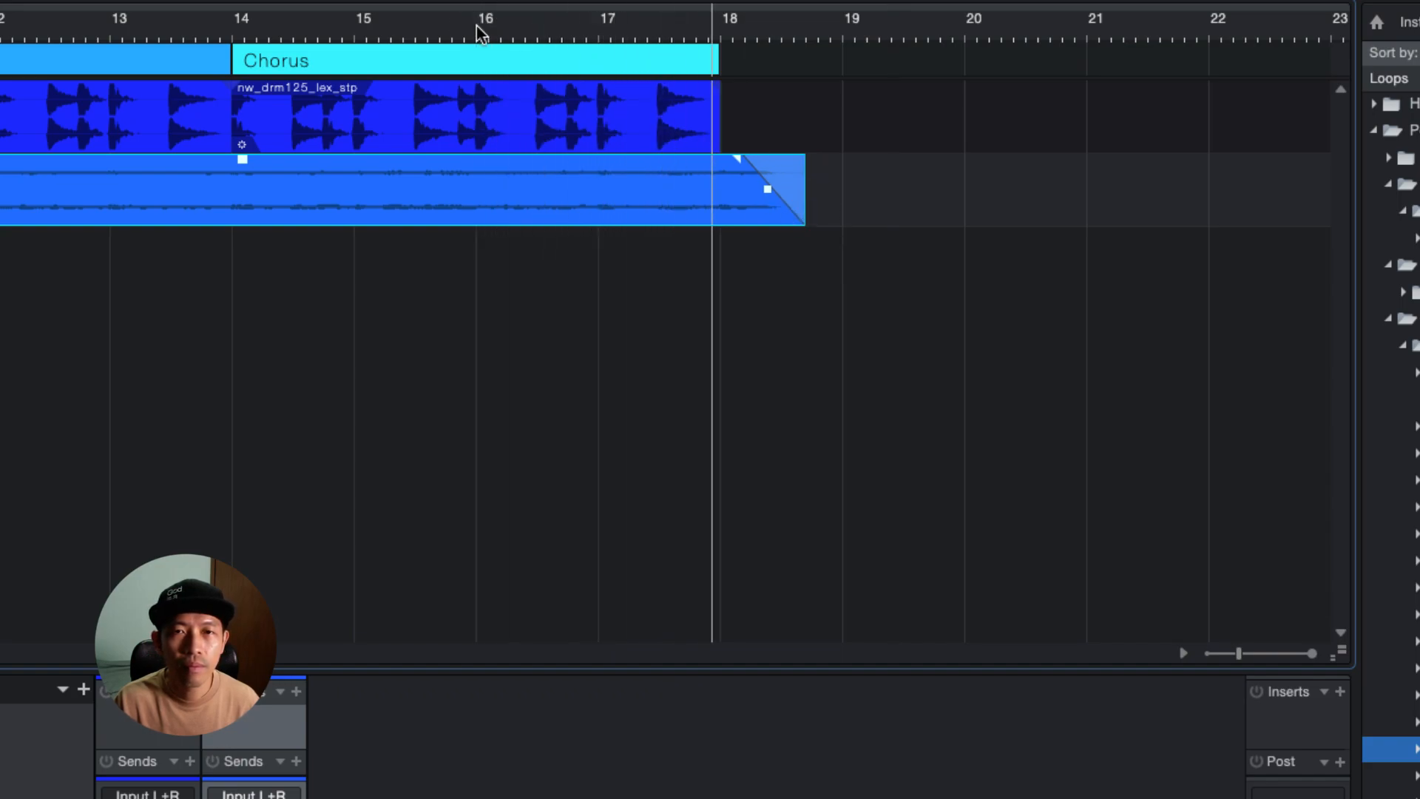
pyautogui.moveTo(796, 212); pyautogui.dragTo(789, 212)
pyautogui.click(481, 28)
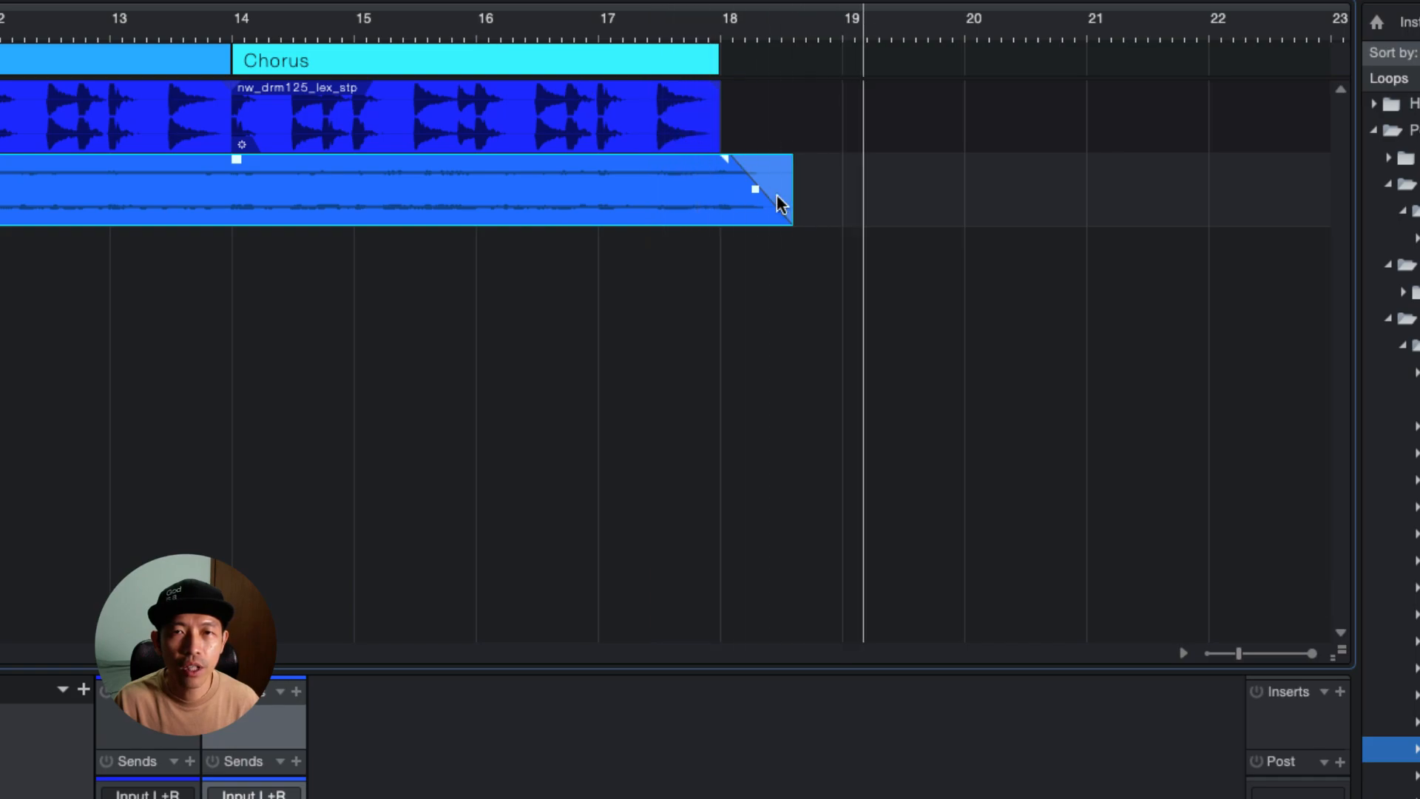
# - Trim the Power Outro event to end midway between 18 and 19, start its fade-out just after 18, and play the ending
pyautogui.moveTo(796, 221); pyautogui.dragTo(778, 219)
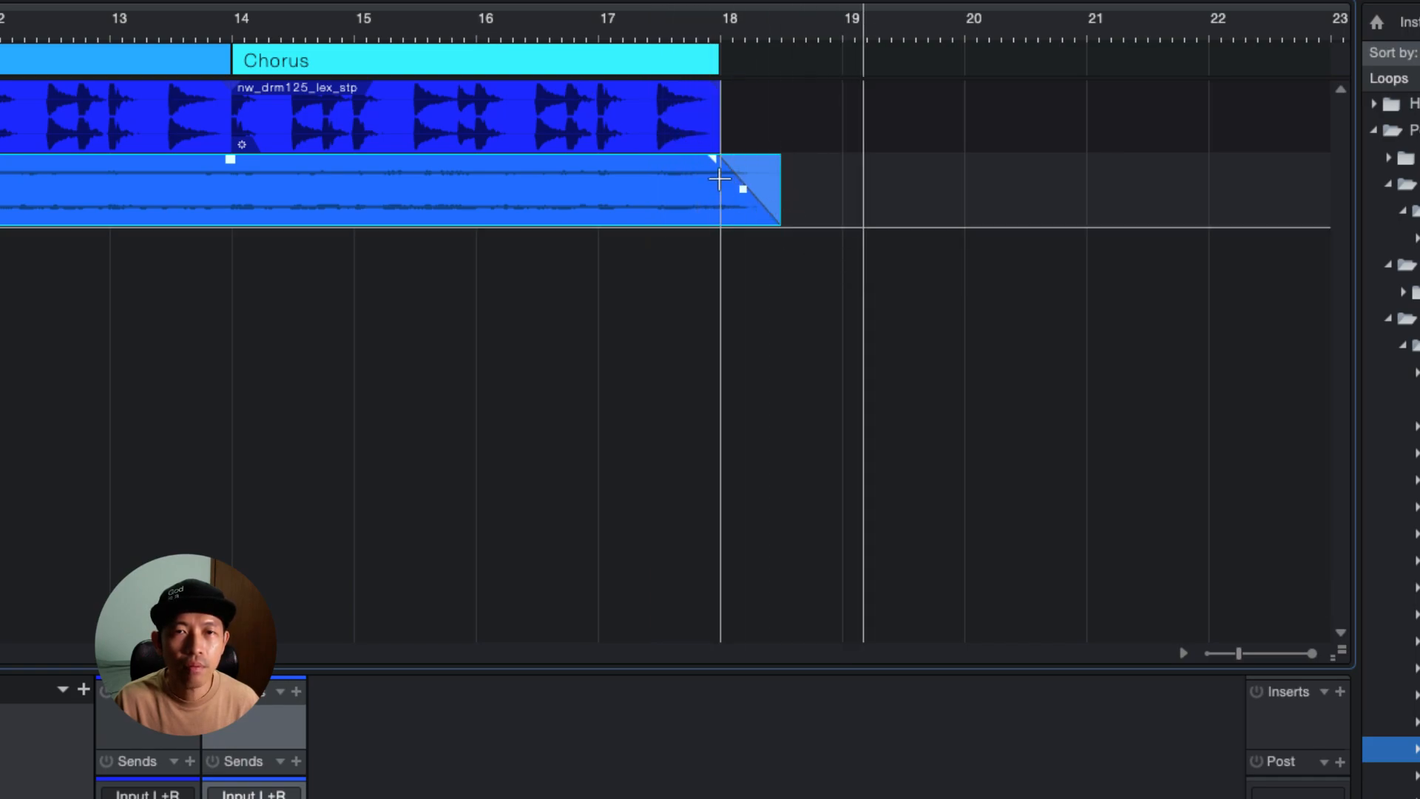
pyautogui.moveTo(718, 174); pyautogui.dragTo(729, 169)
pyautogui.click(476, 34)
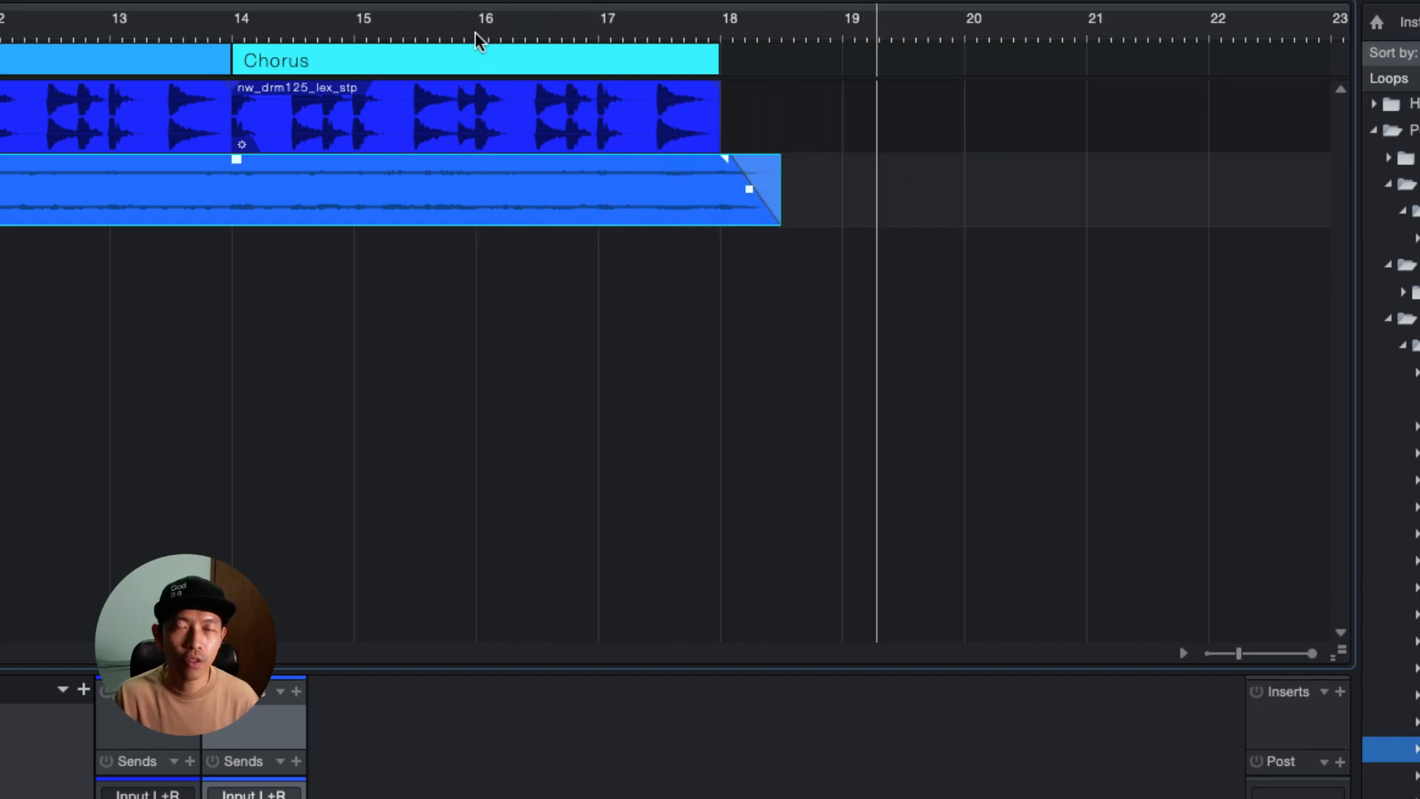
pyautogui.moveTo(731, 155); pyautogui.dragTo(739, 158)
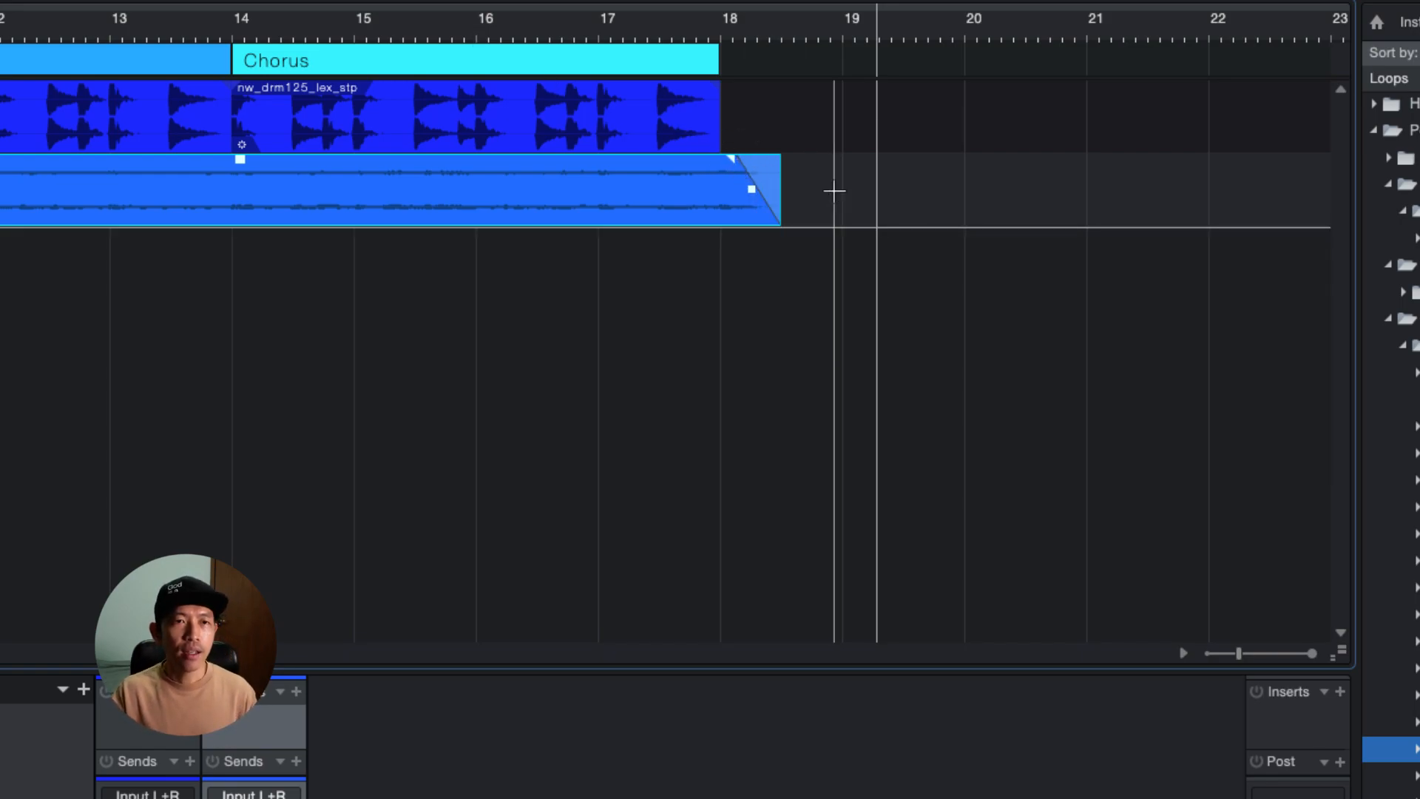
# - Play the arrangement from just before the Intro past the end of the Power Outro event
pyautogui.hscroll(-10, 834, 191)
pyautogui.hscroll(7, 835, 193)
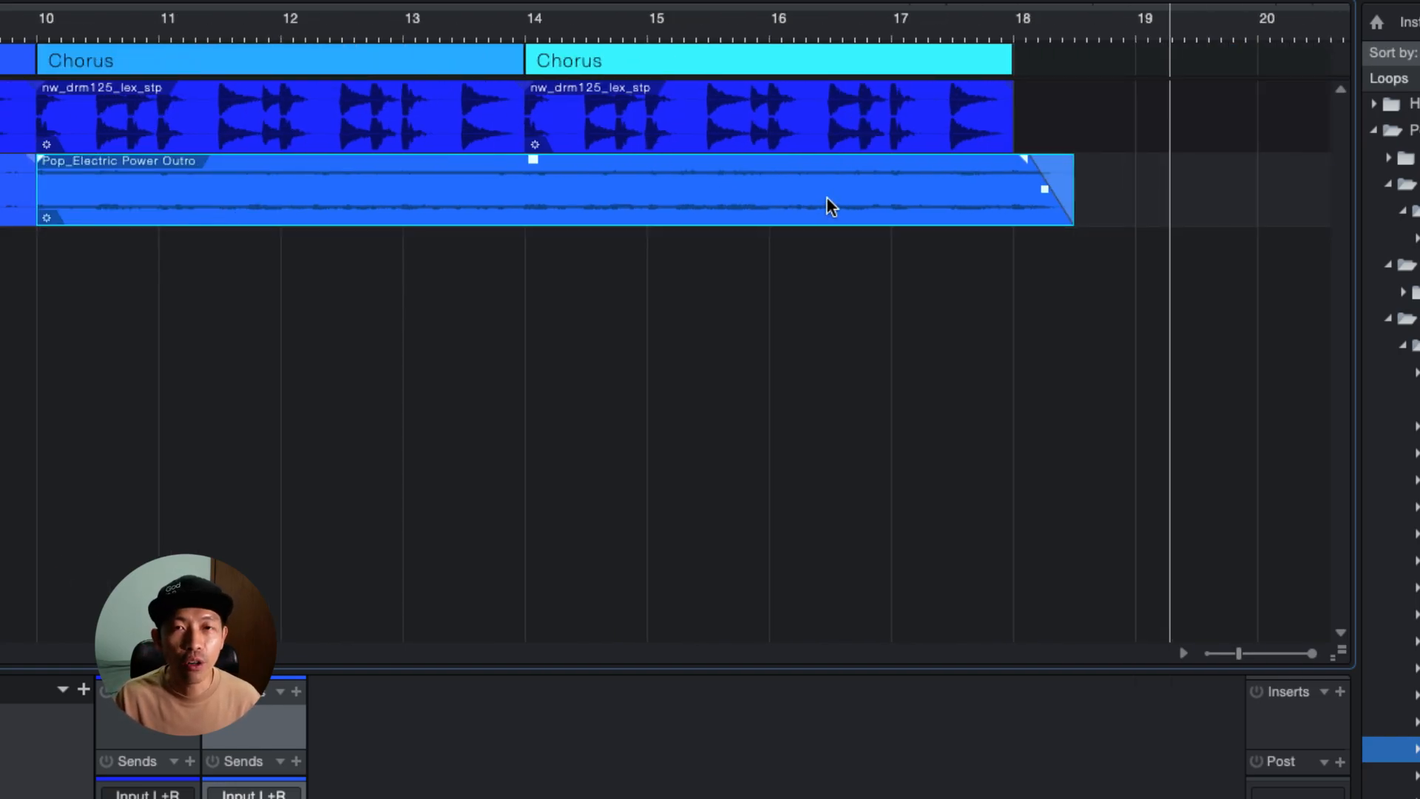
pyautogui.hscroll(-14, 827, 194)
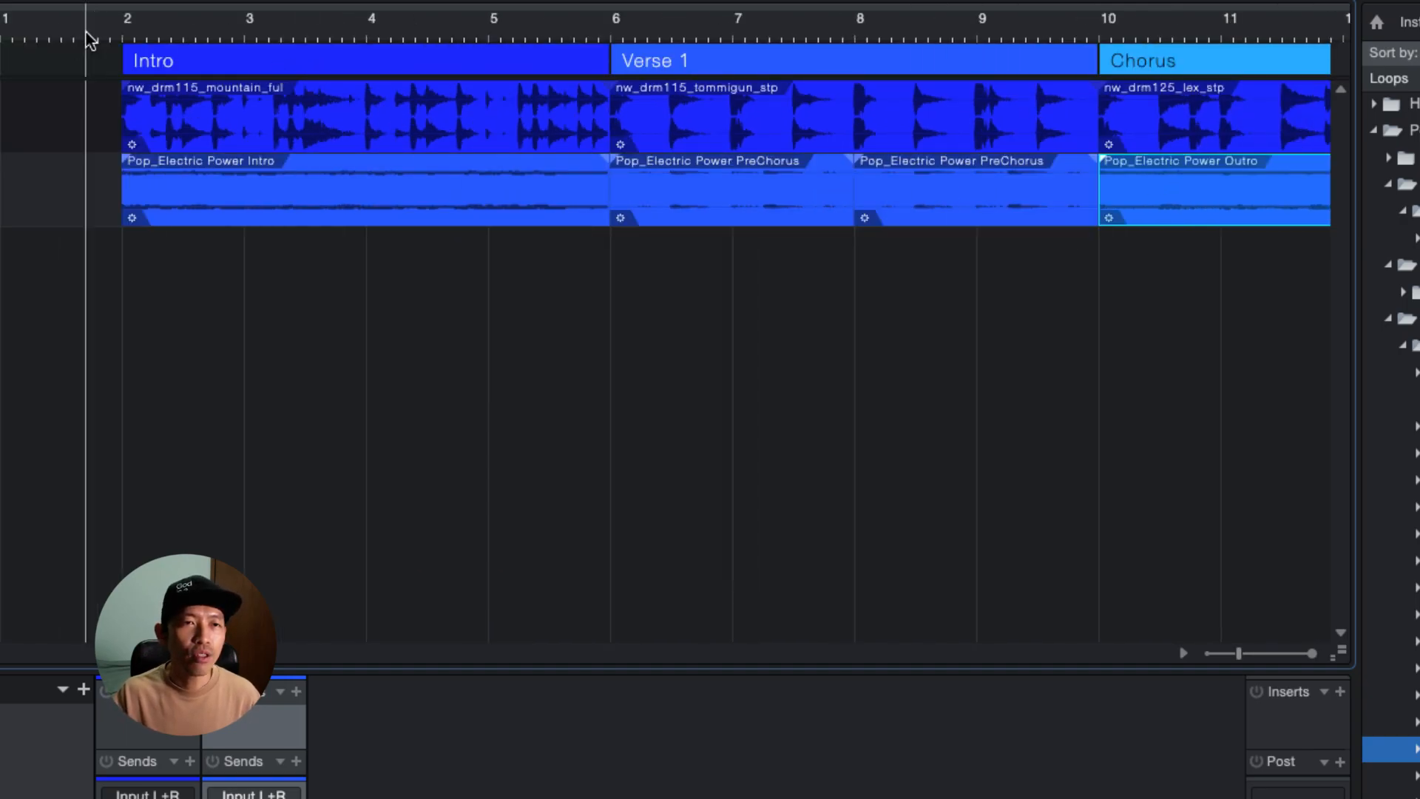
pyautogui.press('space')
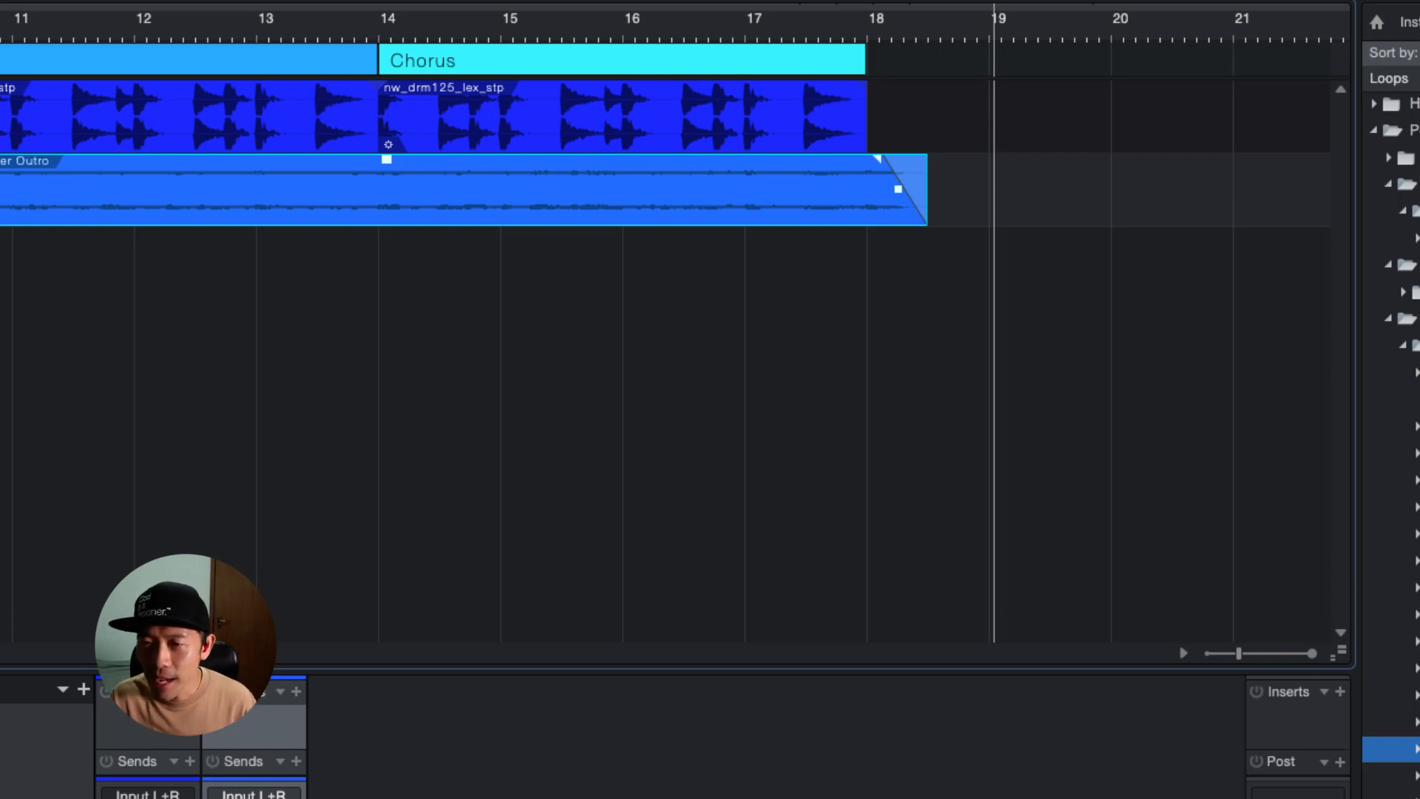
# - Audition the Pop_Electric Power End loop and play back the end of the last Chorus
pyautogui.click(1390, 694)
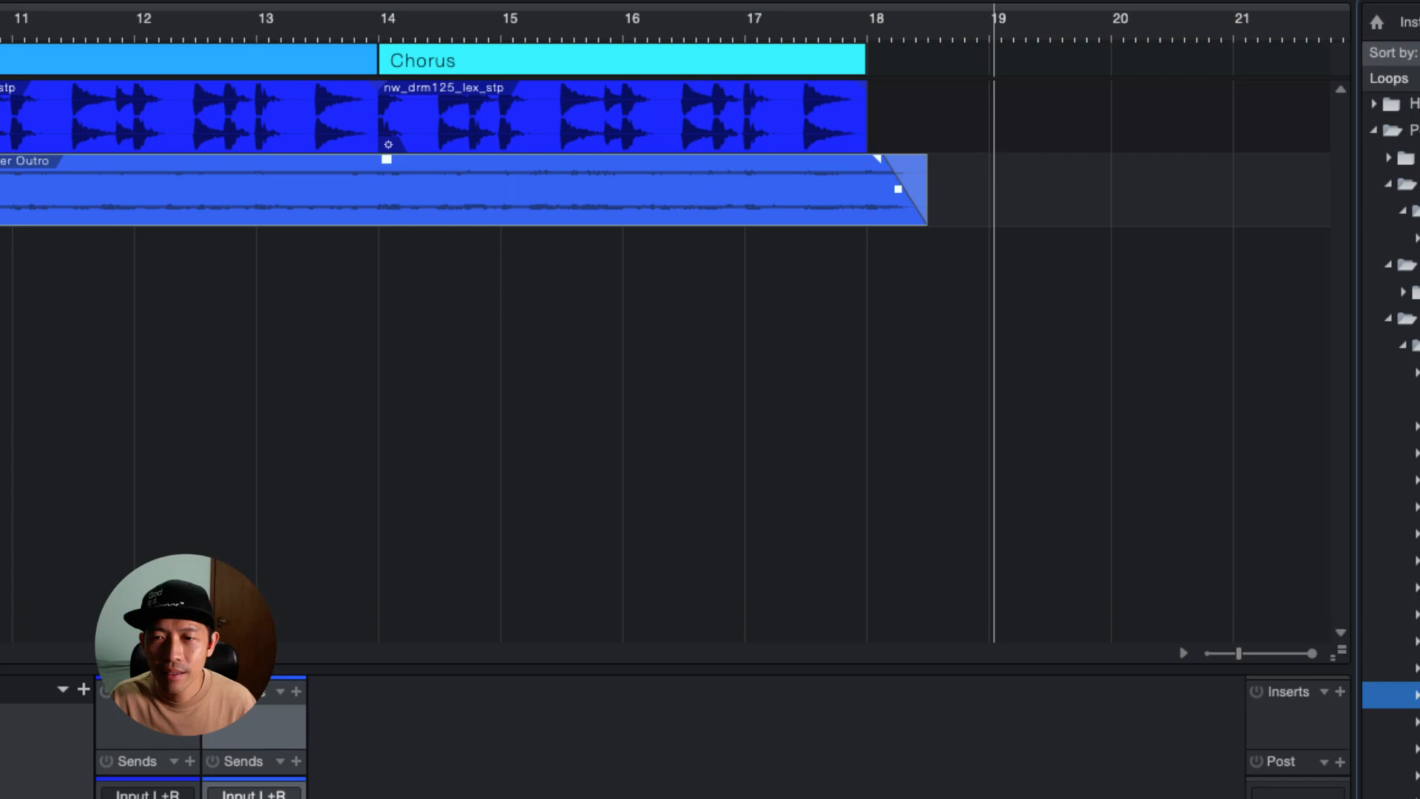
pyautogui.click(779, 28)
pyautogui.press('space')
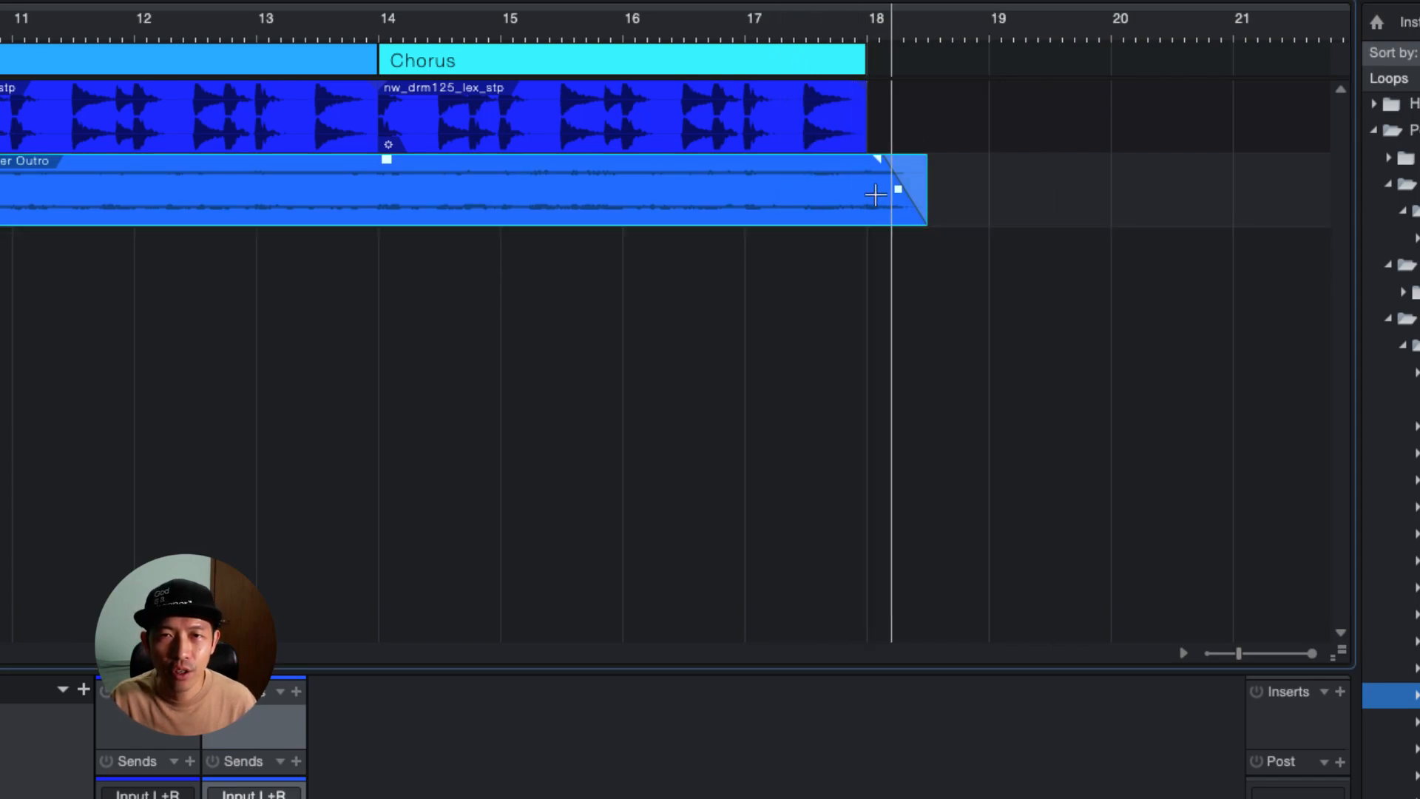
# - Trim the Power Outro event to end at 18 without a fade, place Pop_Electric Power End at 18 on the guitar track, and play the transition
pyautogui.moveTo(879, 158); pyautogui.dragTo(867, 218)
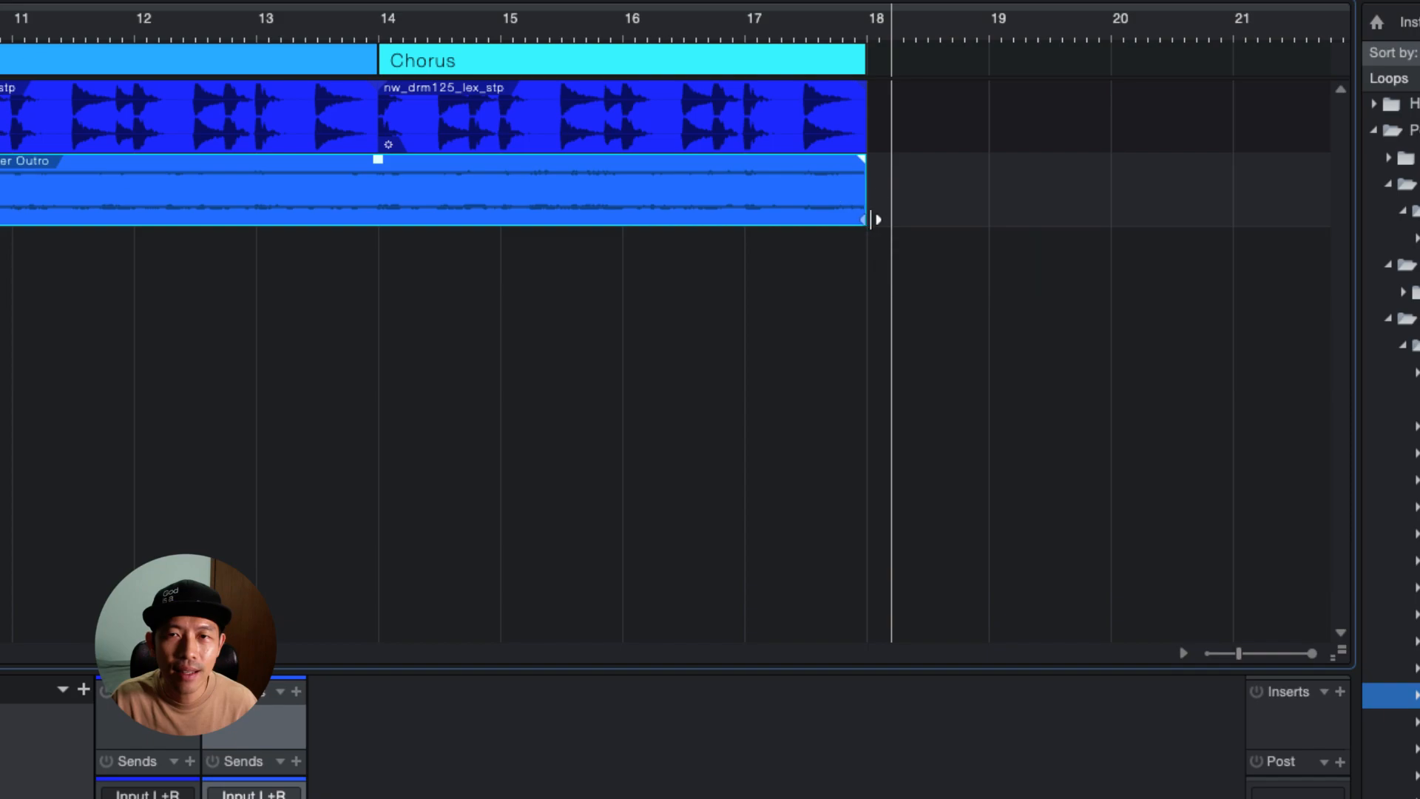
pyautogui.moveTo(1391, 694); pyautogui.dragTo(911, 216)
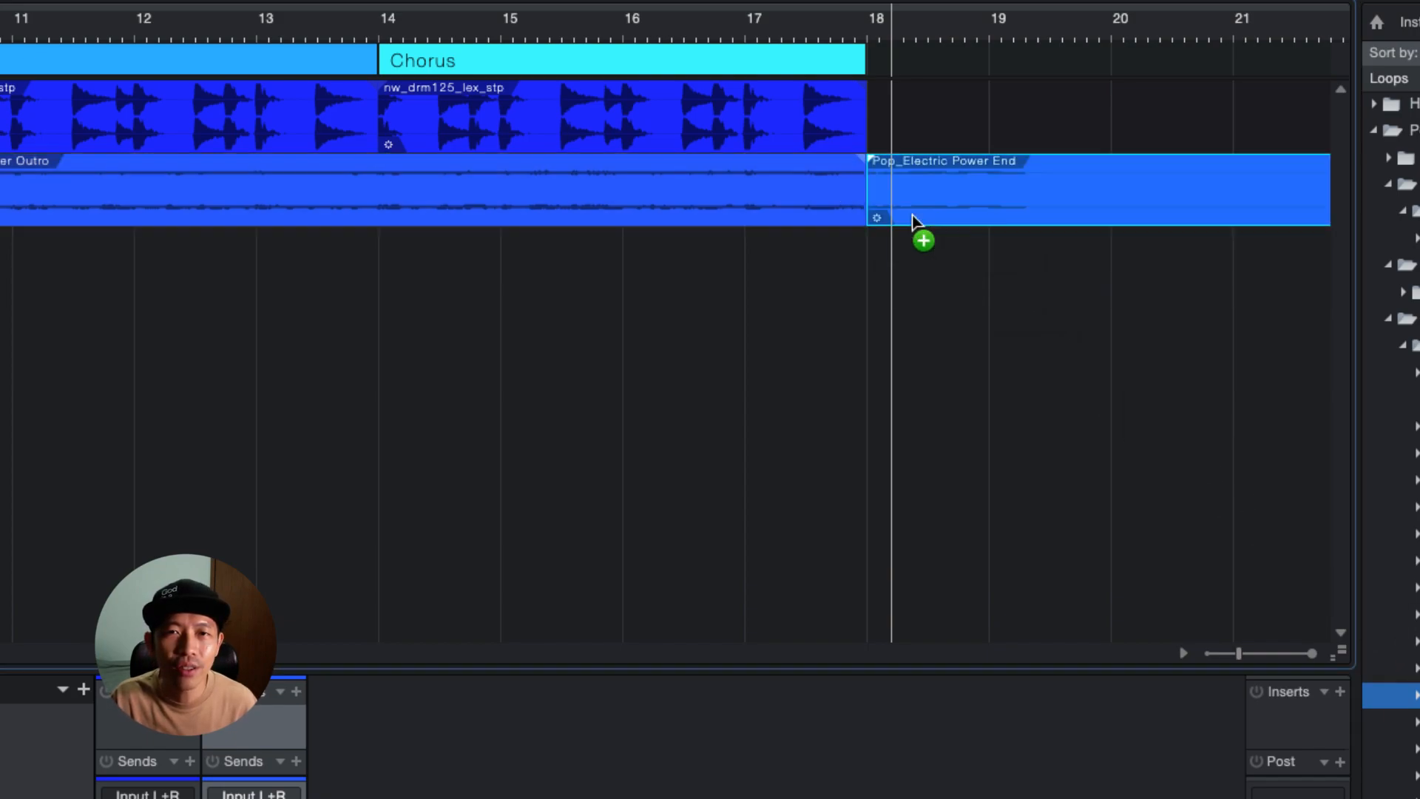
pyautogui.click(543, 30)
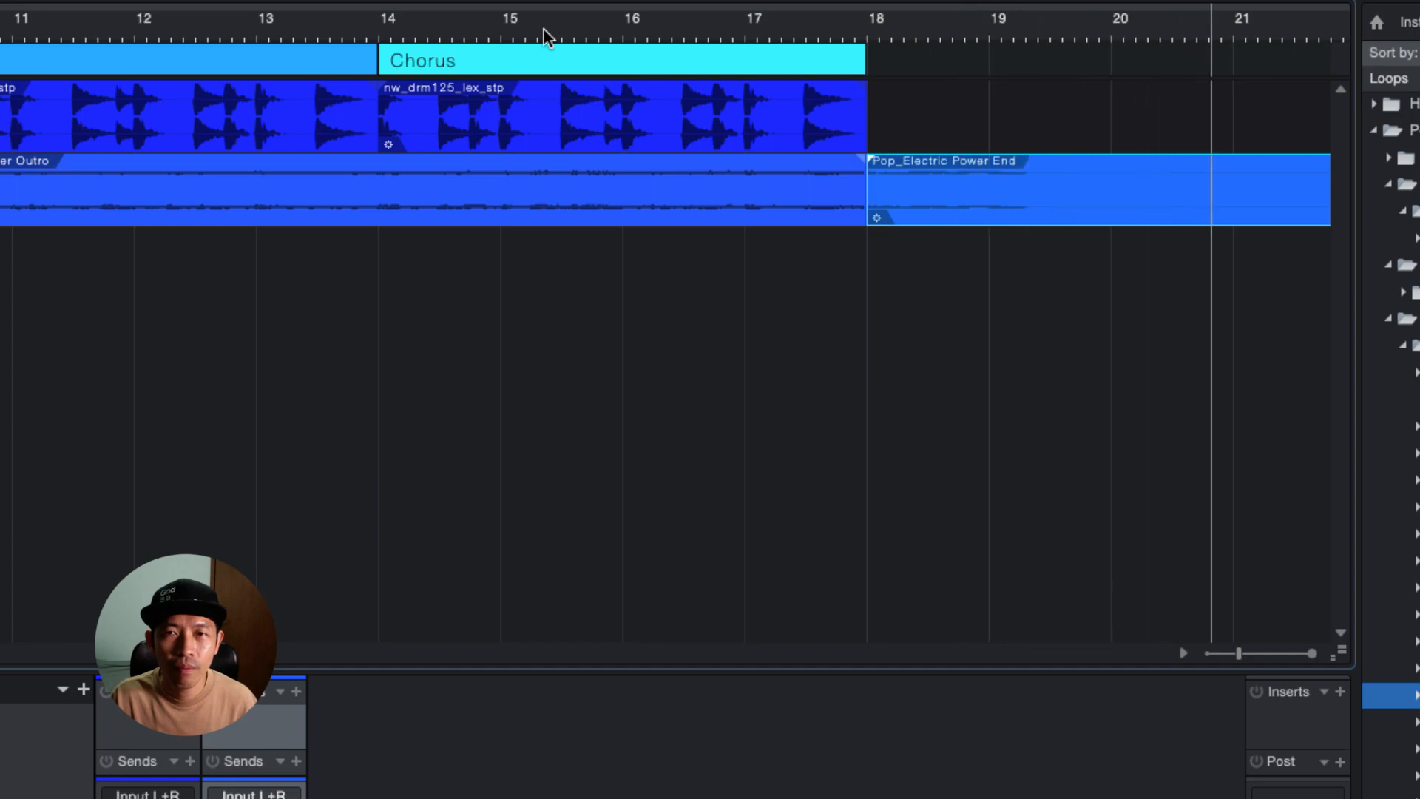
# - Split the Power End event at 20, delete the part behind the cut, and add a fade-out starting about midway between 19 and 20
pyautogui.hscroll(5, 1124, 339)
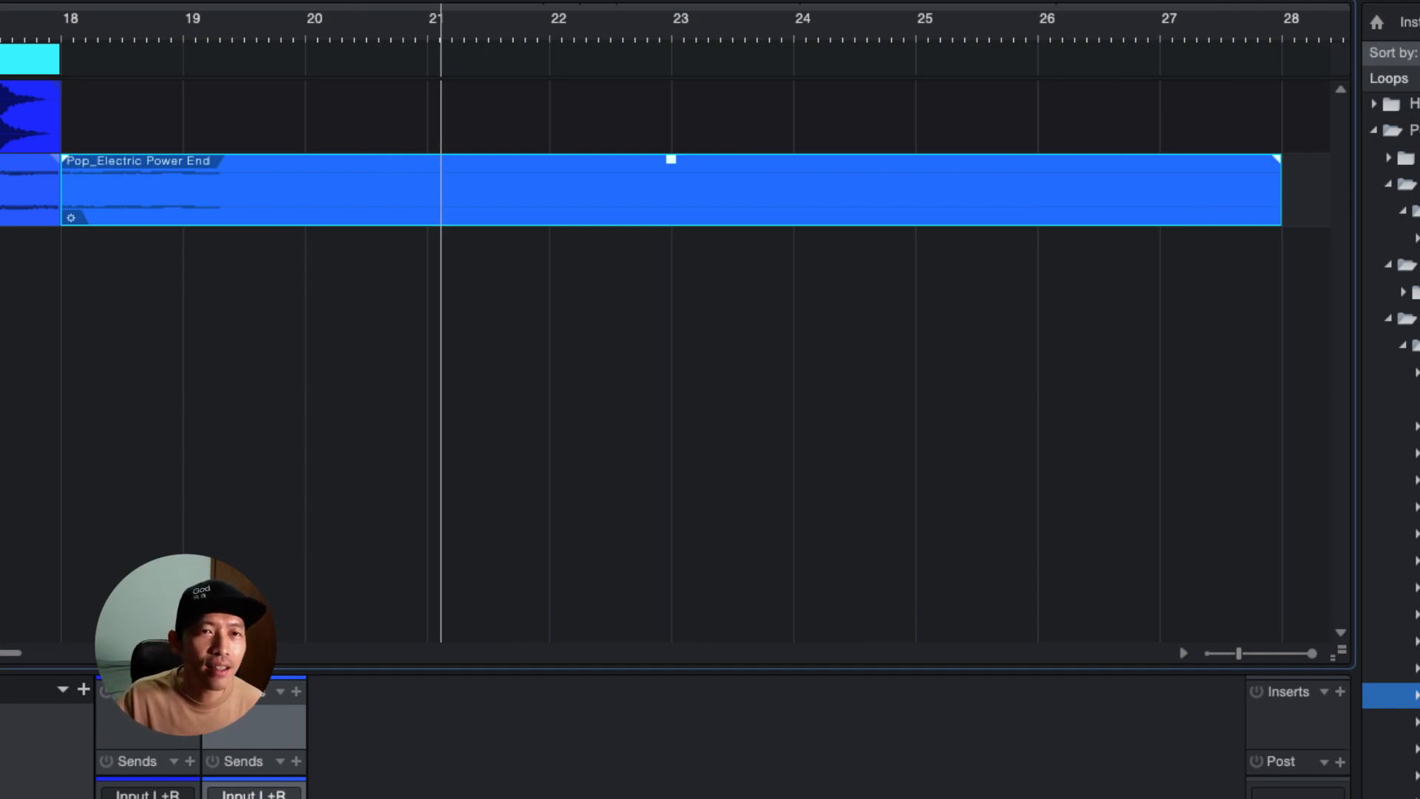
pyautogui.click(306, 204)
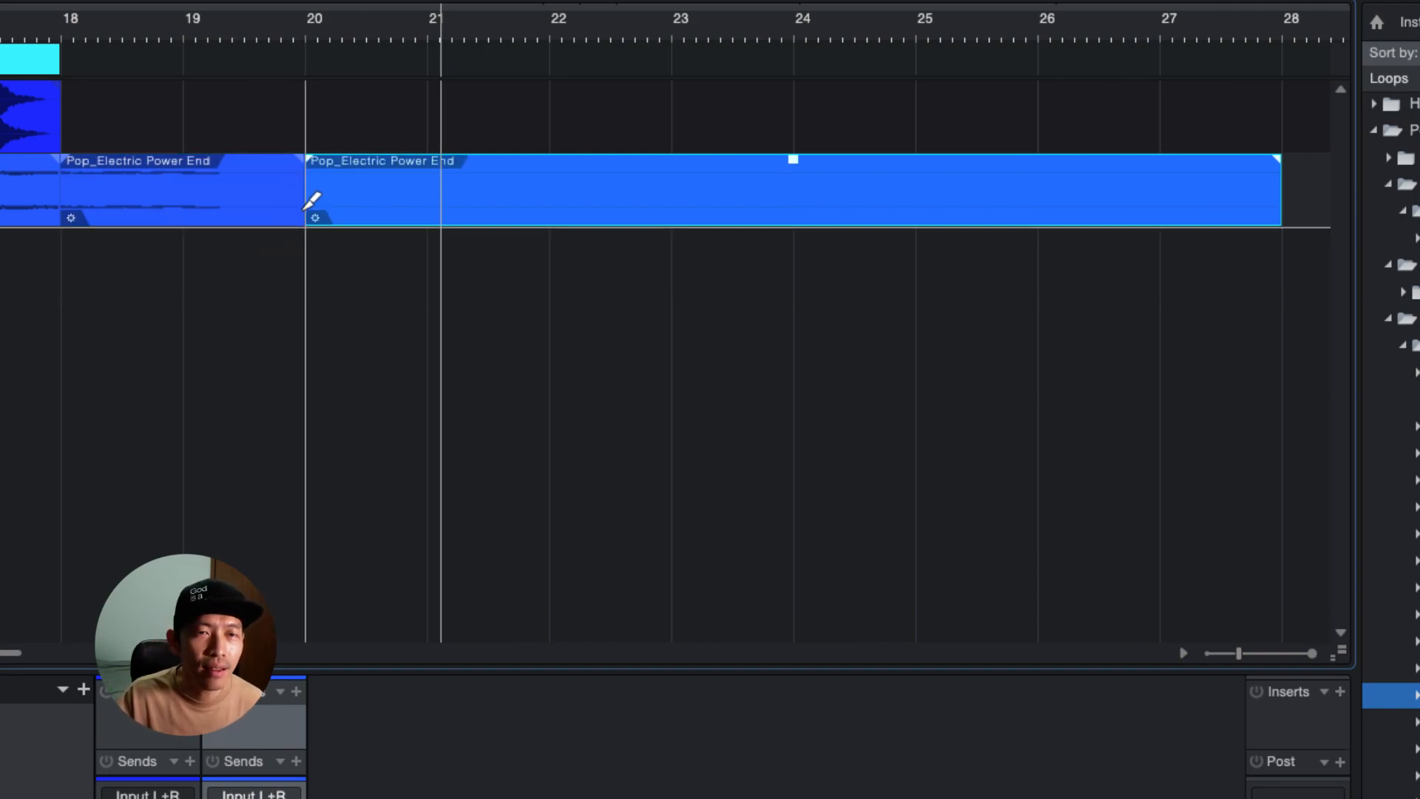
pyautogui.press('Delete')
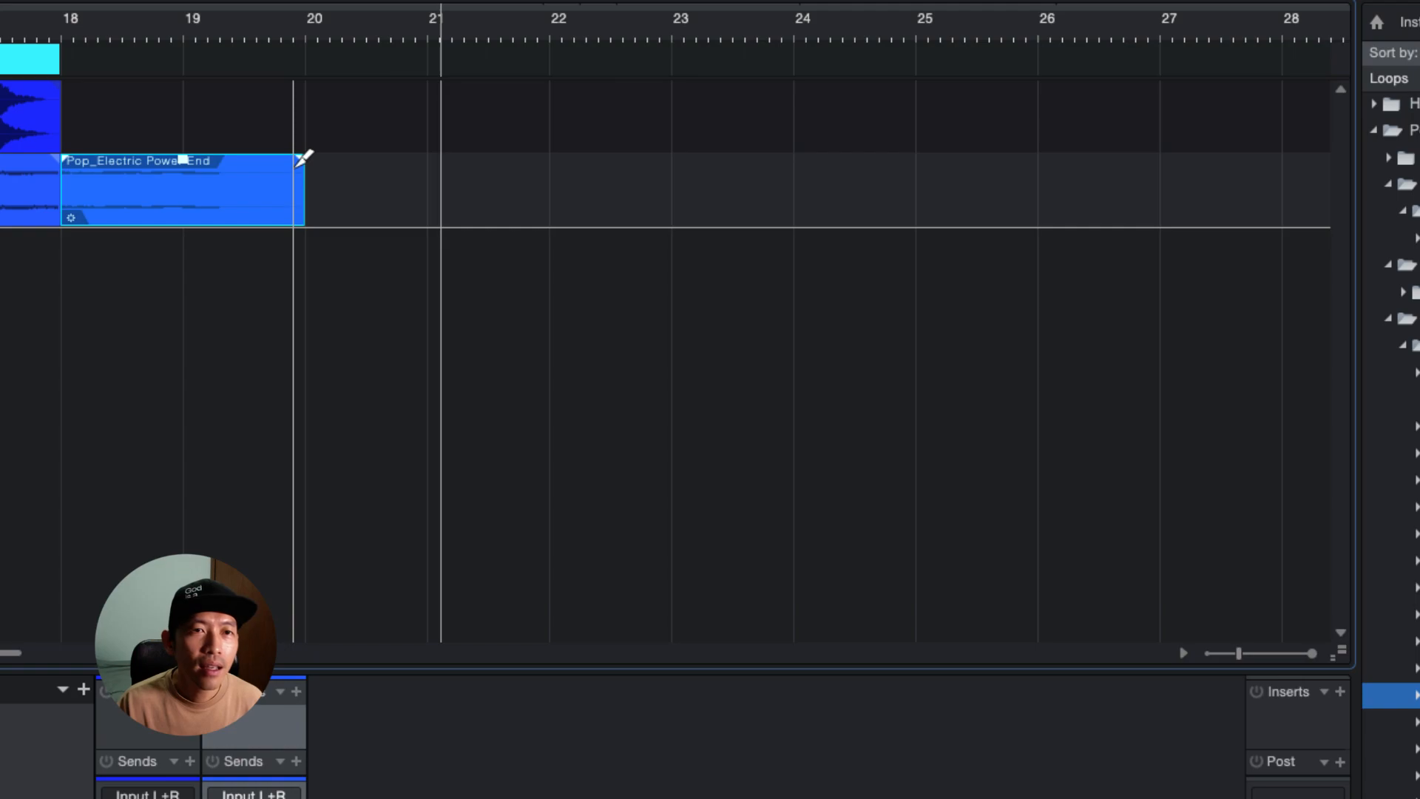
pyautogui.press('1')
pyautogui.moveTo(301, 165); pyautogui.dragTo(251, 159)
# - Play the whole arrangement from the beginning through the faded Power End event
pyautogui.hscroll(-5, 502, 303)
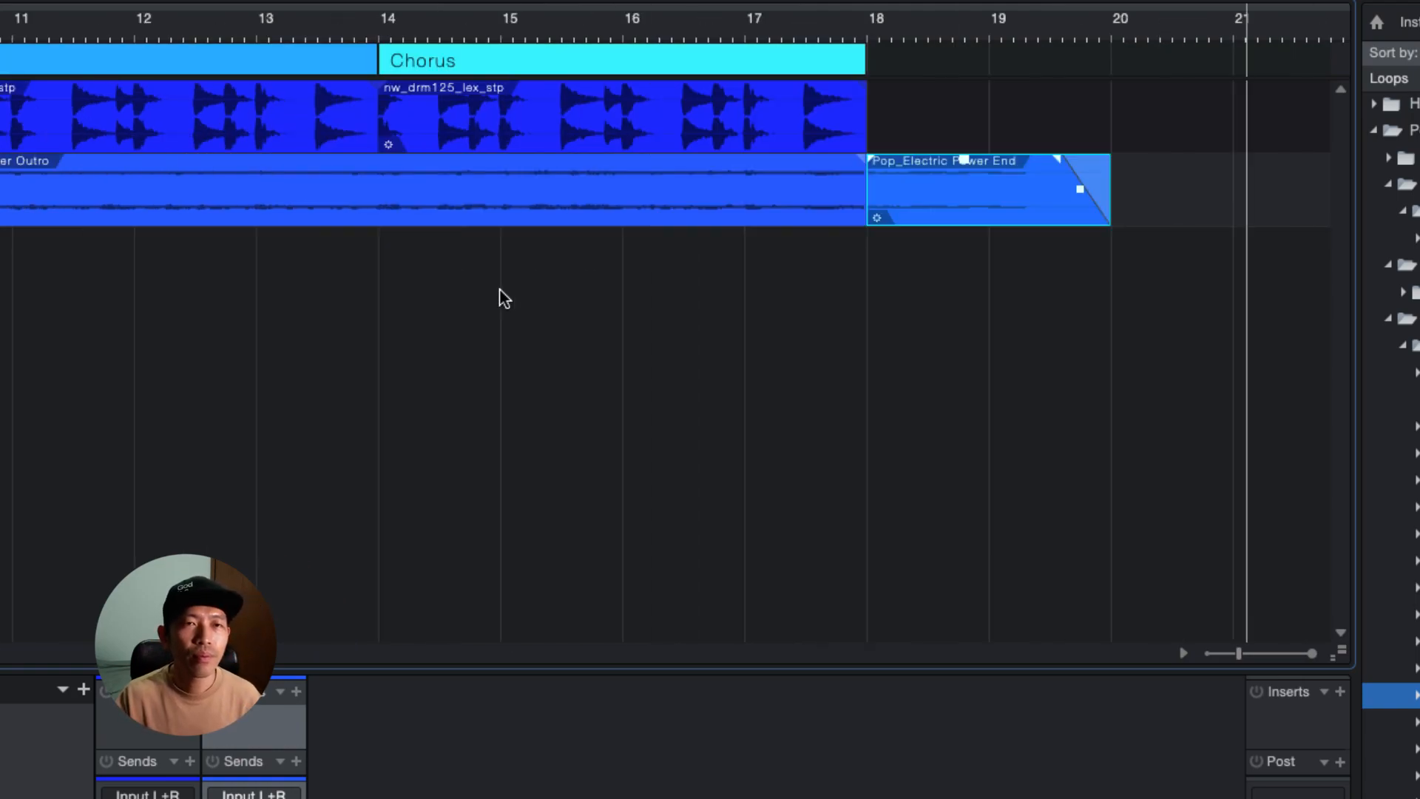
pyautogui.hscroll(-6, 522, 309)
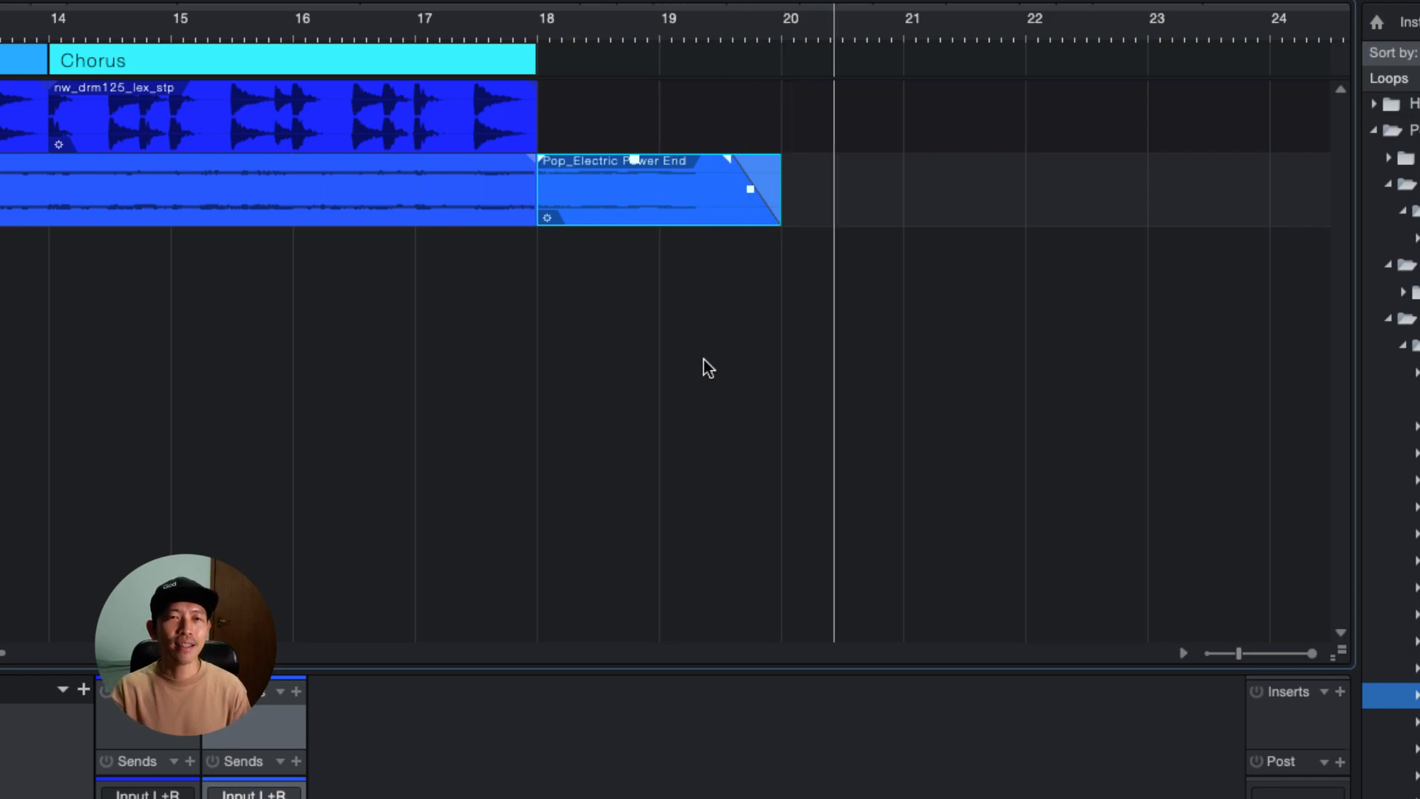
pyautogui.press('space')
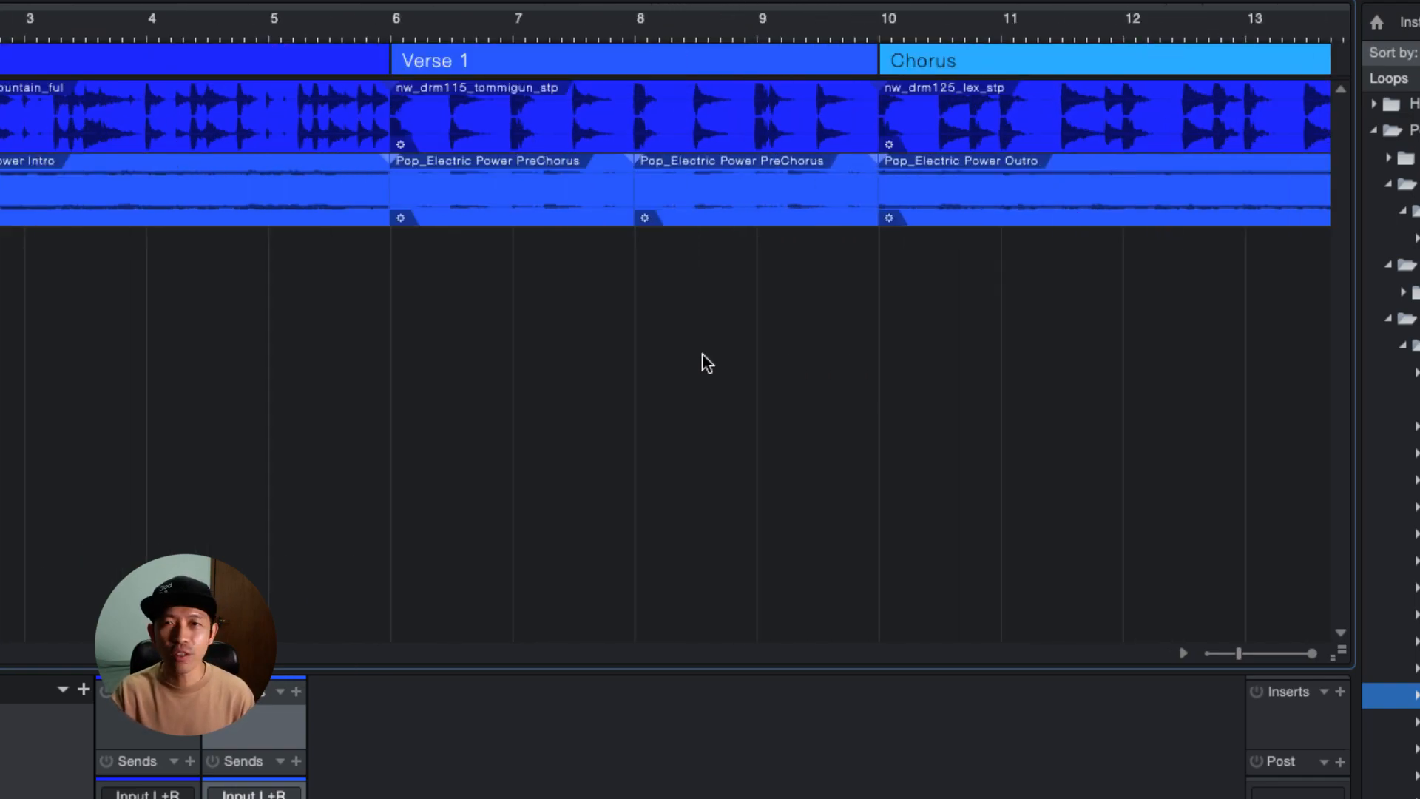